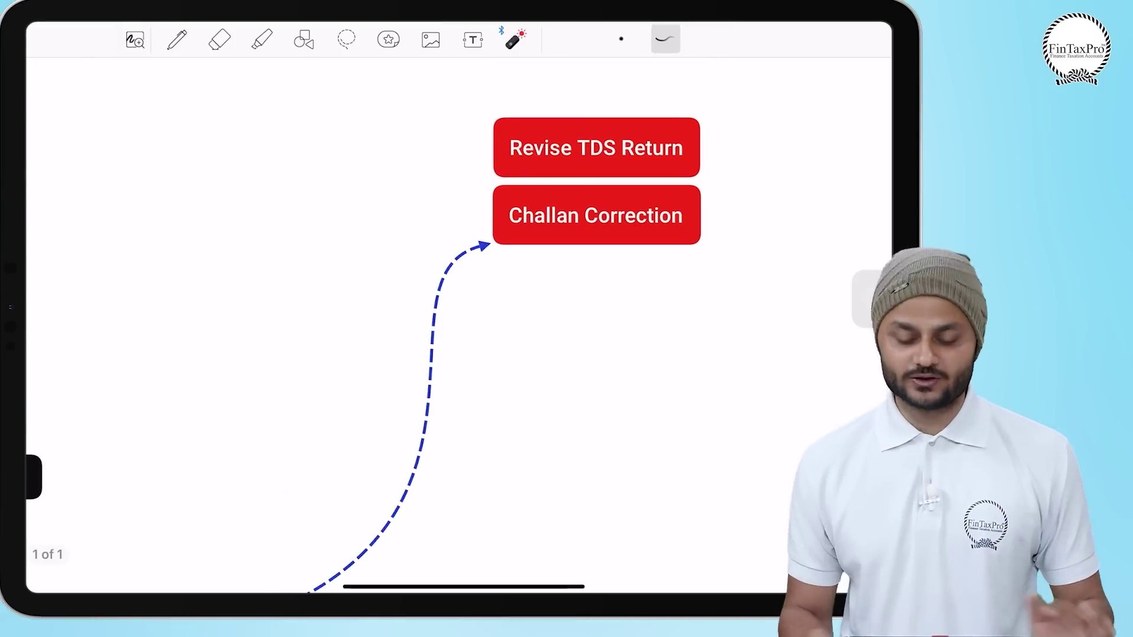
- Point out the Revise TDS Return and Challan Correction boxes on the flowchart with the laser pointer
scroll(582, 225, "up", 2)
mouse_move(696, 154)
left_mouse_down()
mouse_move(514, 213)
mouse_move(481, 155)
left_mouse_up()
mouse_move(639, 247)
left_mouse_down()
mouse_move(592, 236)
mouse_move(422, 283)
left_mouse_up()
mouse_move(685, 260)
left_mouse_down()
mouse_move(586, 241)
mouse_move(700, 295)
mouse_move(725, 283)
left_mouse_up()
mouse_move(691, 167)
left_mouse_down()
mouse_move(590, 223)
mouse_move(593, 168)
left_mouse_up()
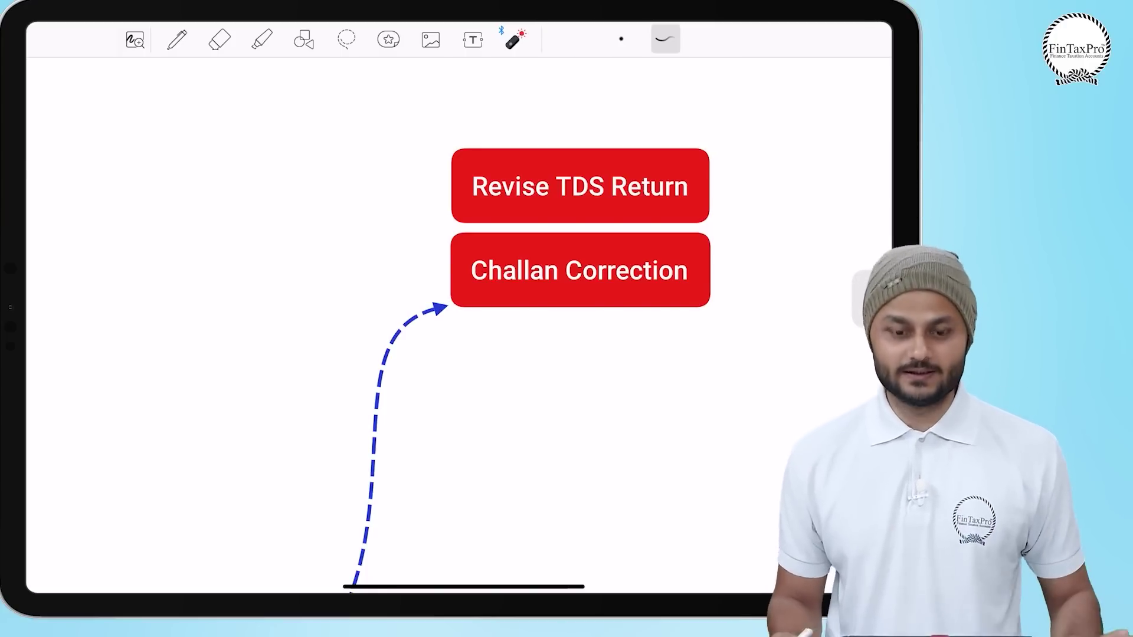
- Circle the Issue Form 16 node of the flowchart with the laser pointer
scroll(459, 324, "down", 15)
scroll(459, 324, "left", 8)
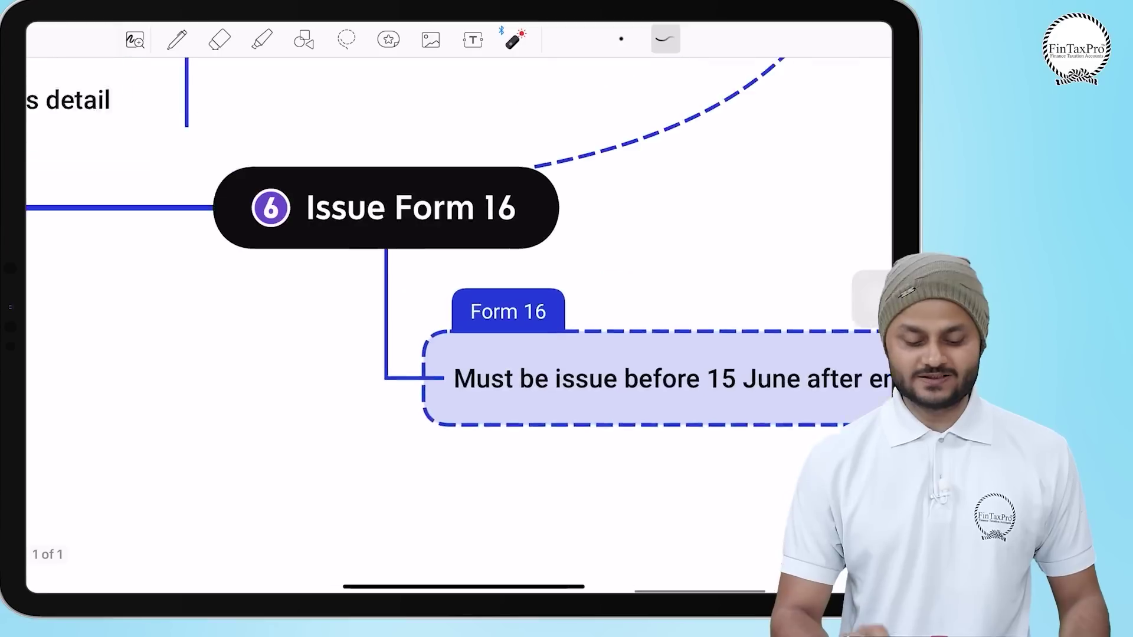
left_click_drag(283, 192, 619, 188)
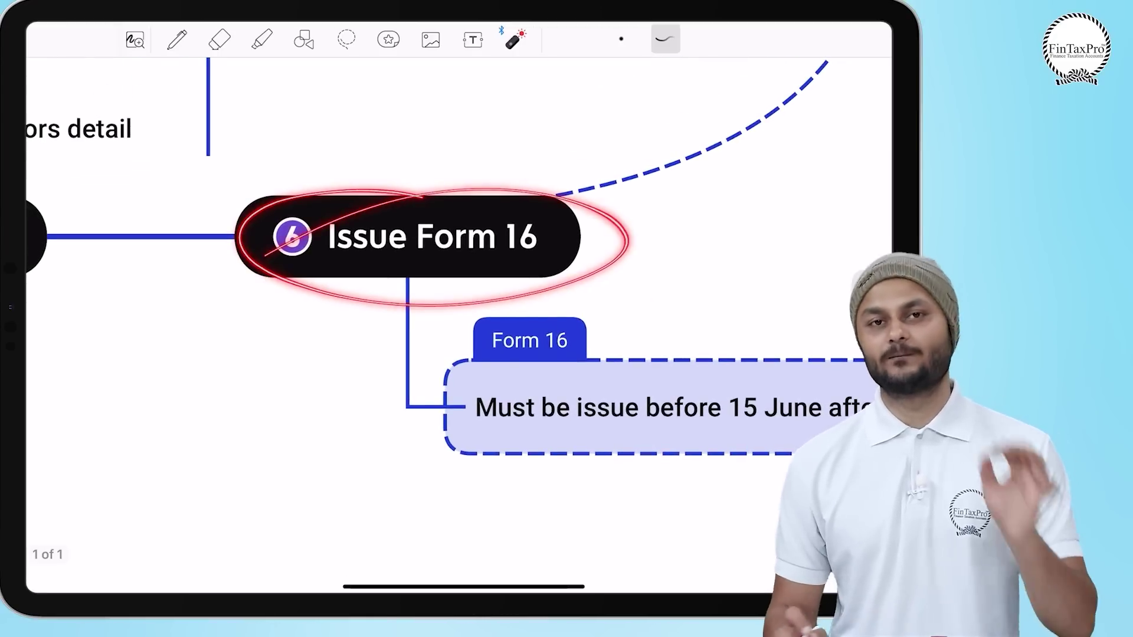
- Examine the Form 16 deadline note and the complete TDS on Salary flowchart
scroll(459, 325, "down", 10)
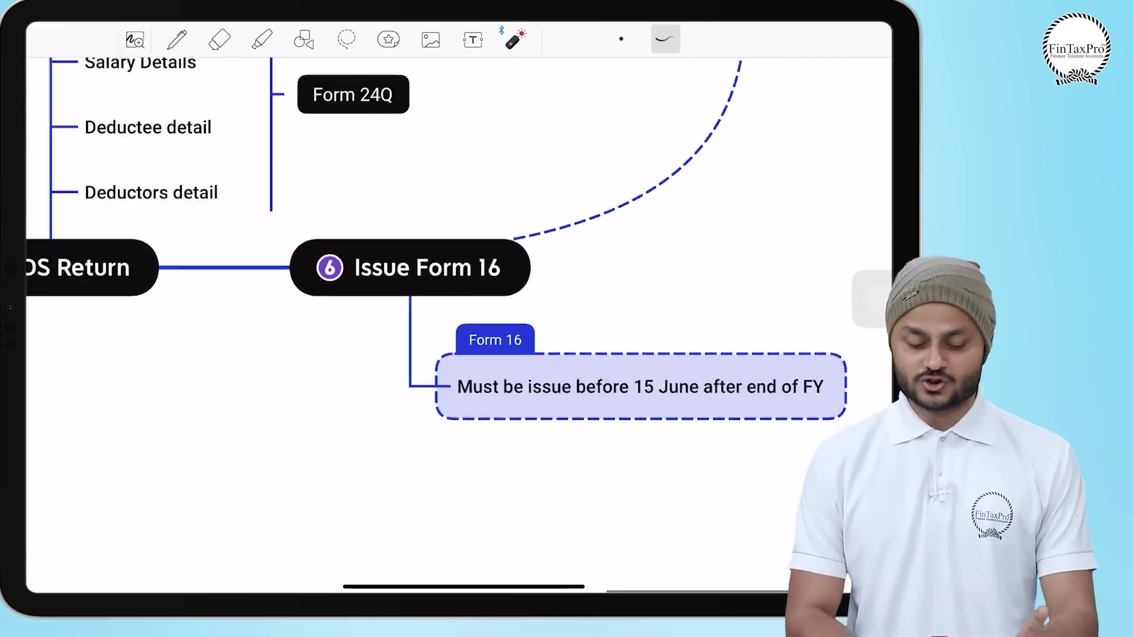
scroll(383, 324, "down", 10)
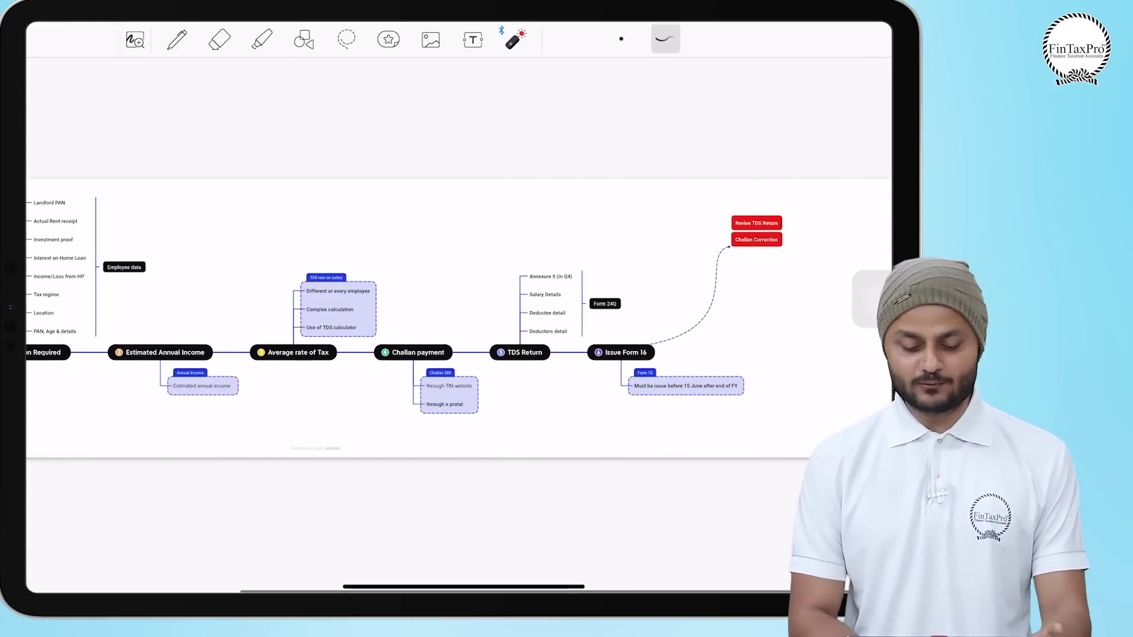
scroll(414, 307, "down", 5)
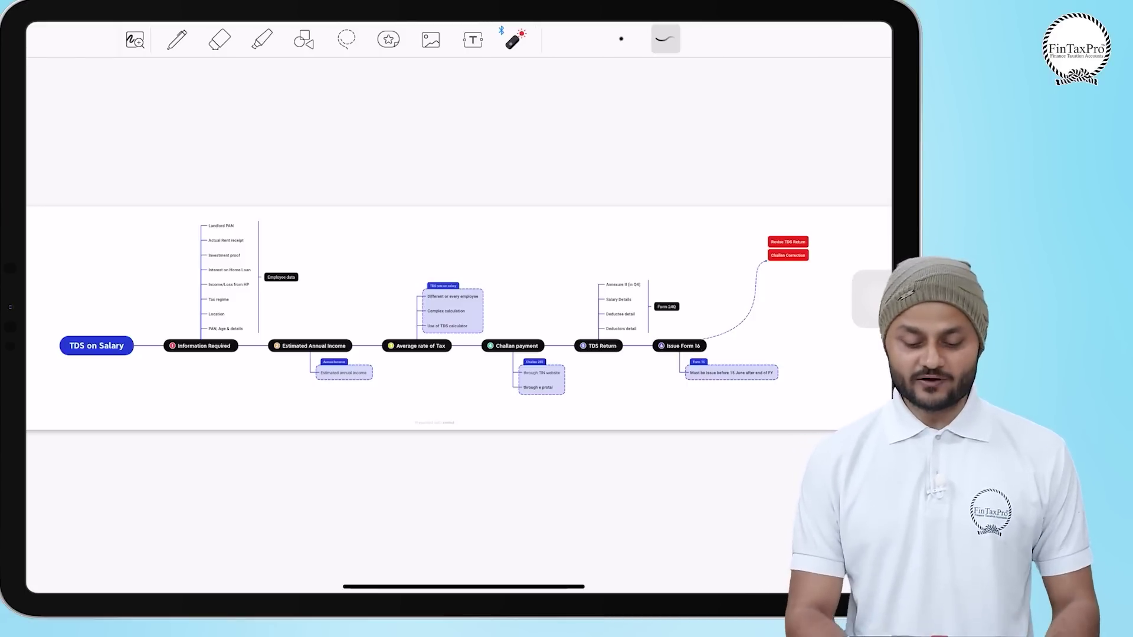
left_click_drag(463, 587, 460, 383)
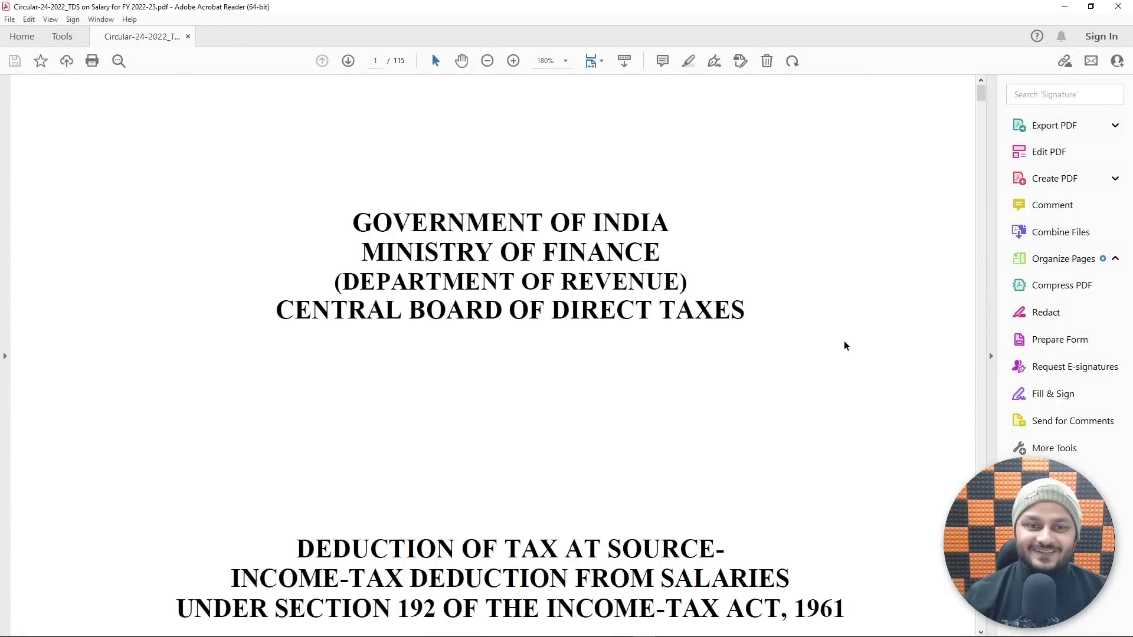
- Skim the opening pages of the FY 2022-23 TDS on Salary circular and return to its cover page
scroll(844, 342, "down", 3)
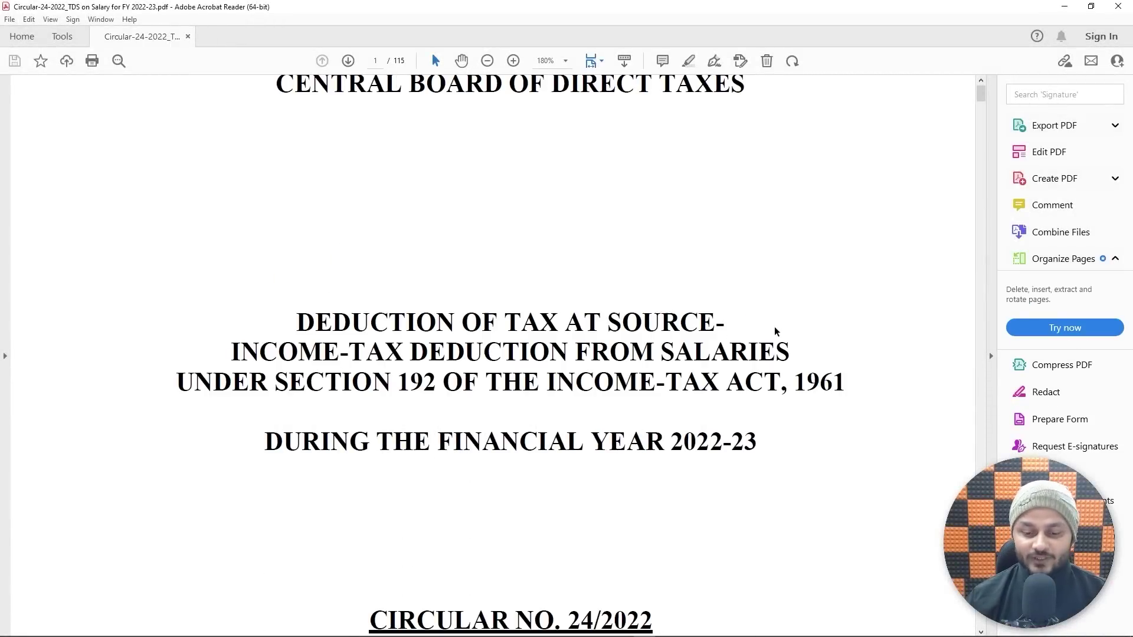
scroll(657, 316, "down", 6)
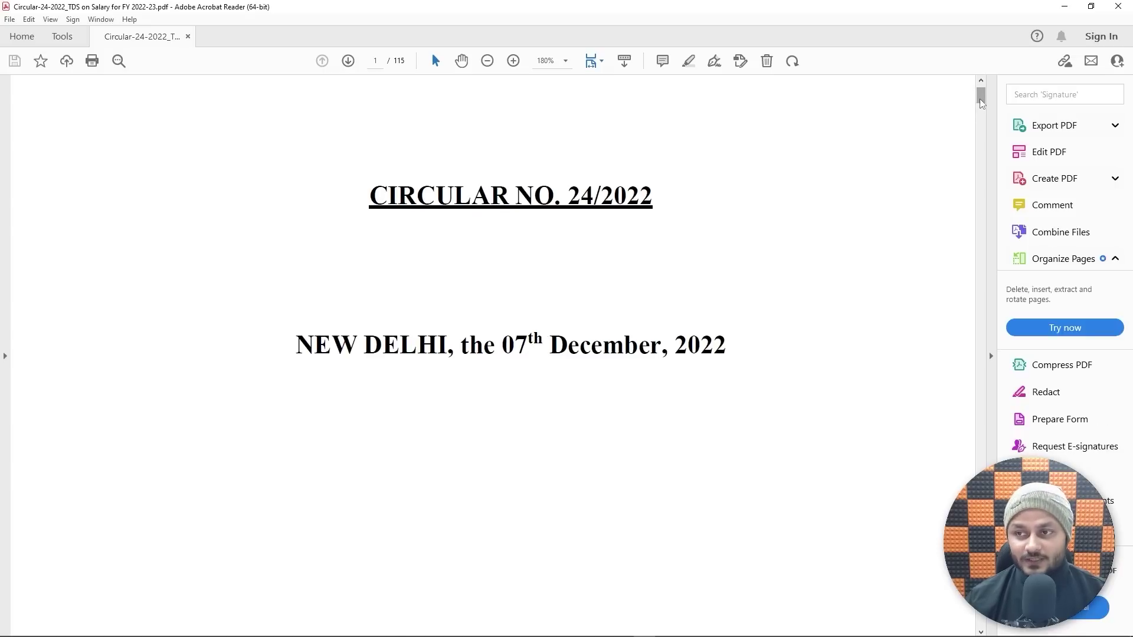
scroll(982, 106, "down", 3)
left_click_drag(982, 106, 982, 139)
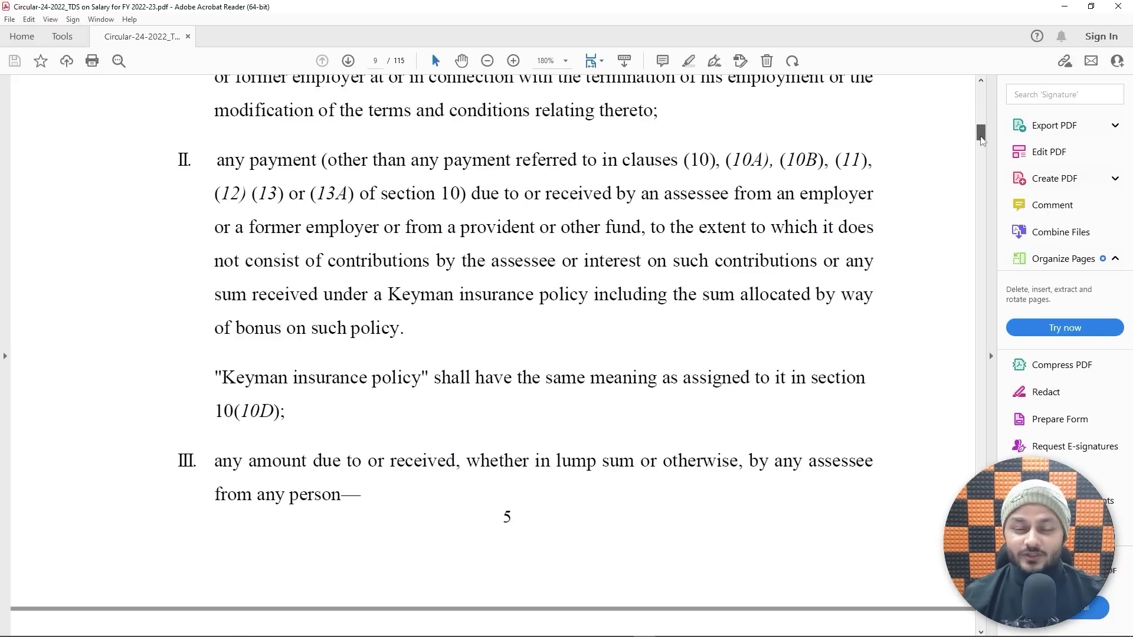
left_click_drag(982, 140, 960, 78)
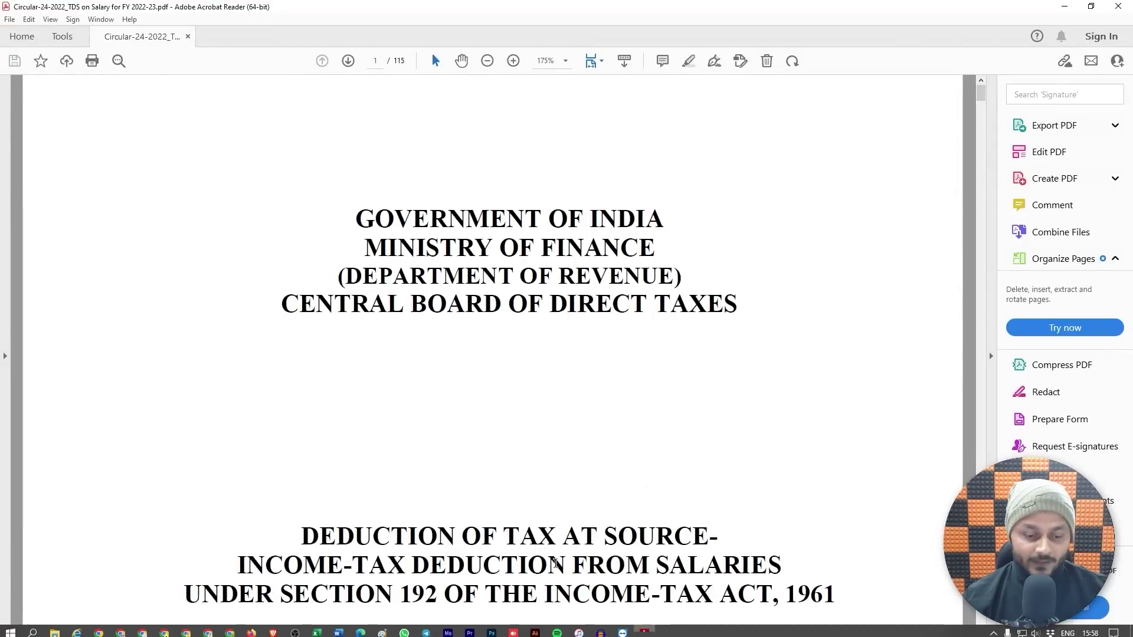
- Switch to the Salary Sheet workbook in Excel and look through the employee rows on the Jan sheet
left_click(1065, 6)
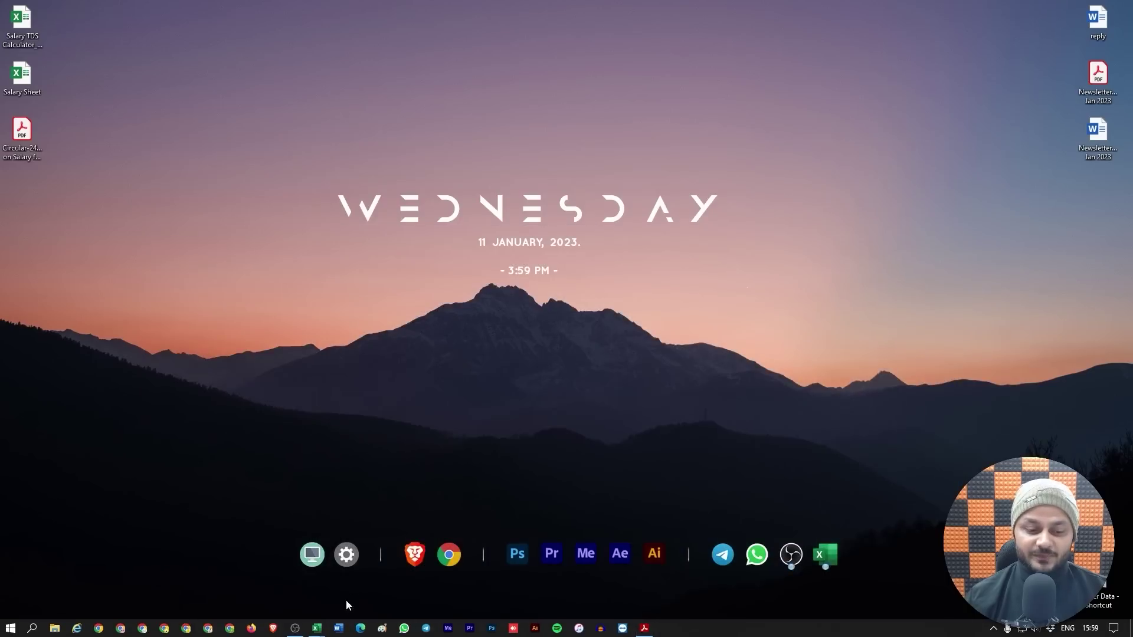
mouse_move(316, 627)
left_click(312, 602)
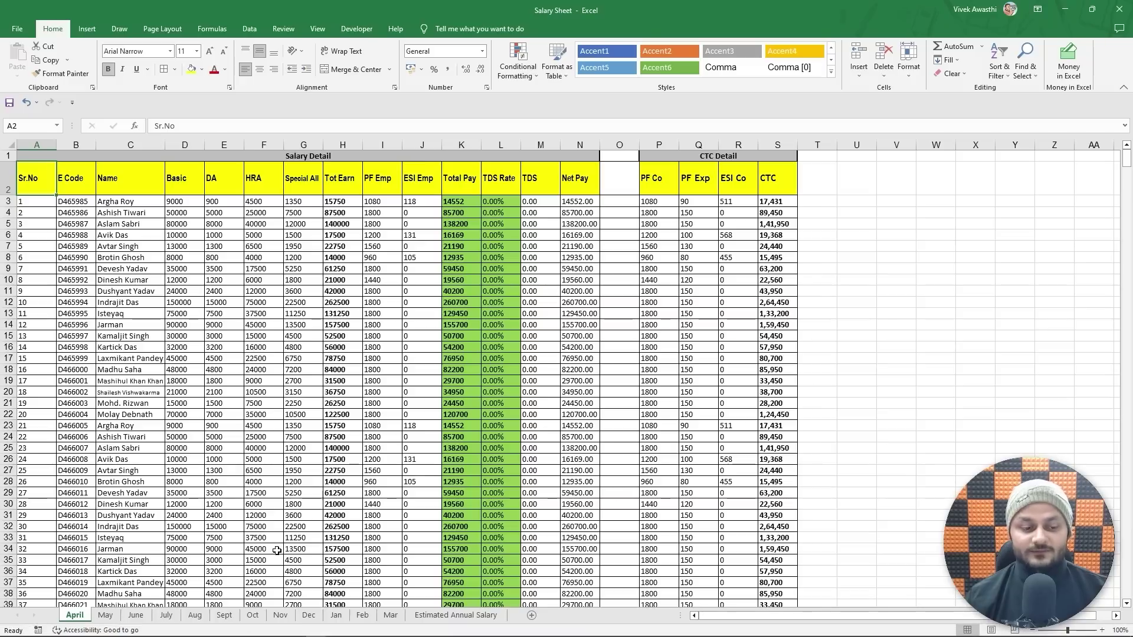
left_click(336, 615)
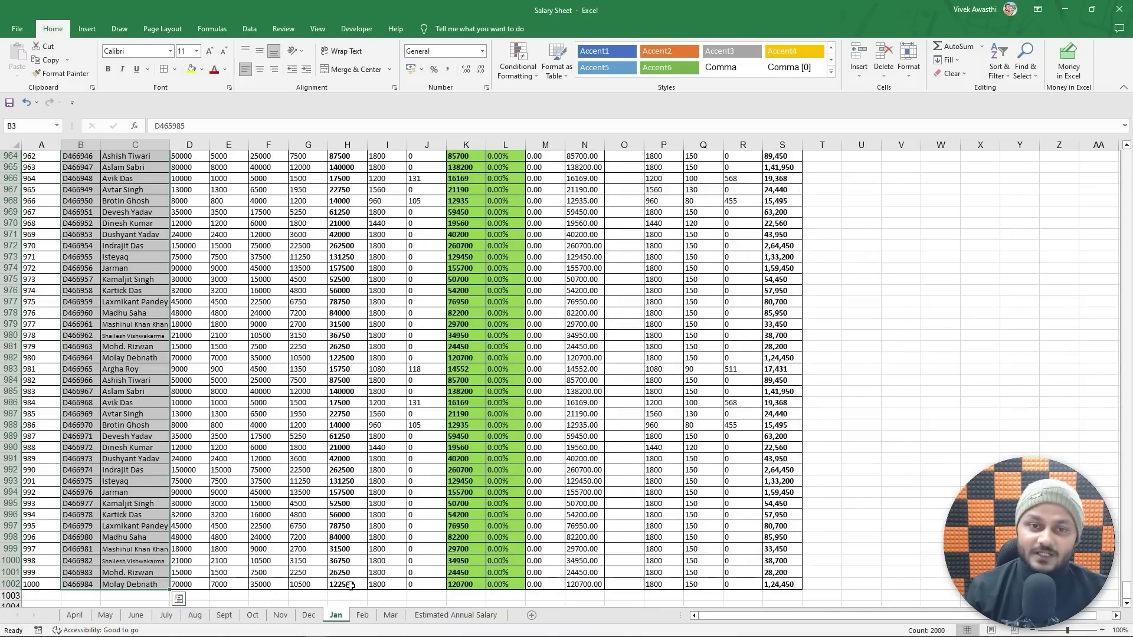
scroll(434, 384, "up", 16)
scroll(434, 384, "up", 9)
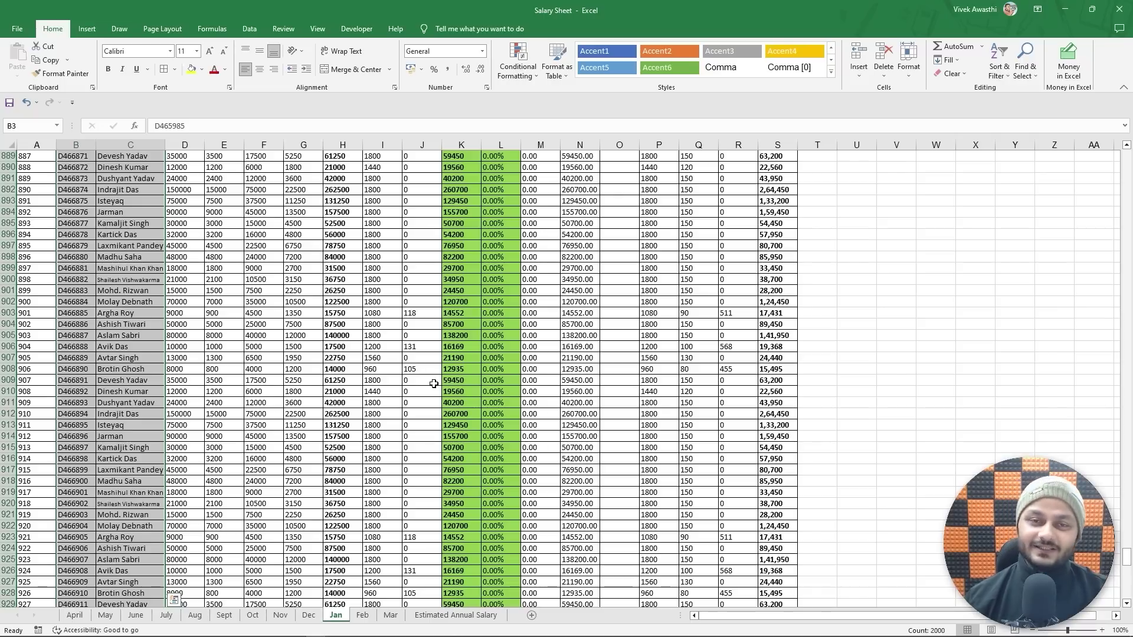
scroll(434, 384, "up", 20)
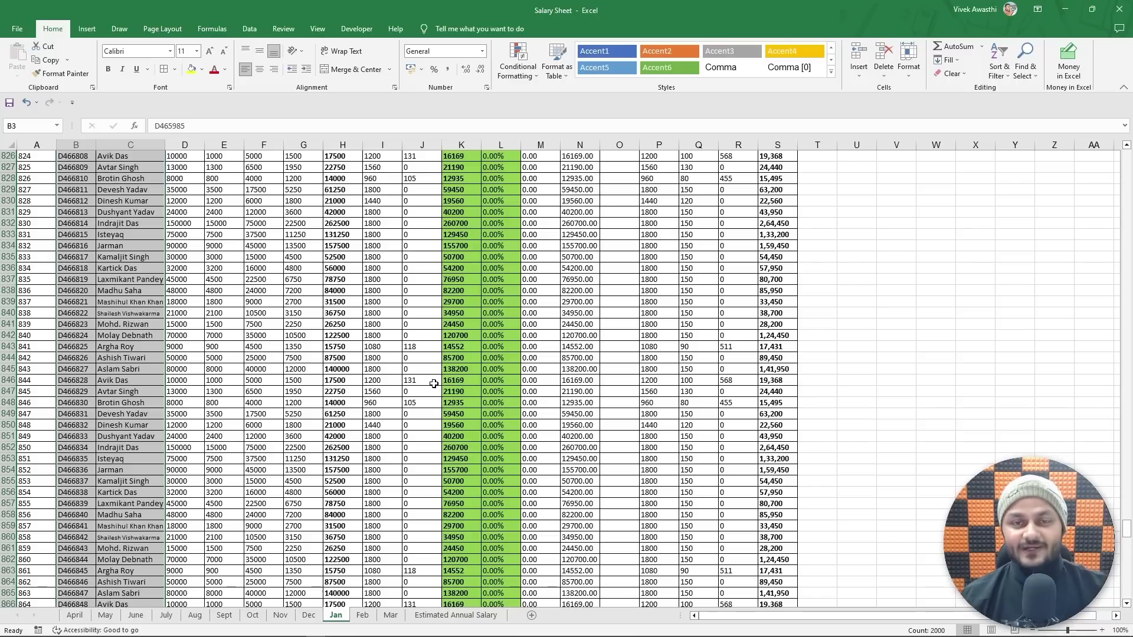
- Compare the salary details across the April, May, Oct and Dec sheets
left_click(74, 614)
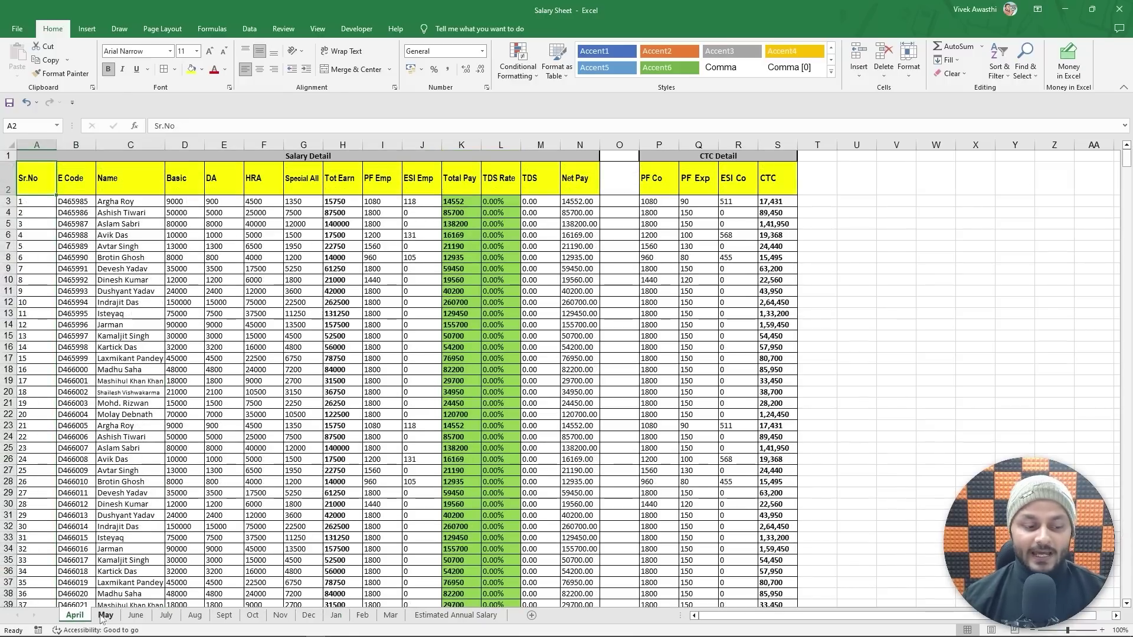
left_click(105, 615)
left_click(308, 615)
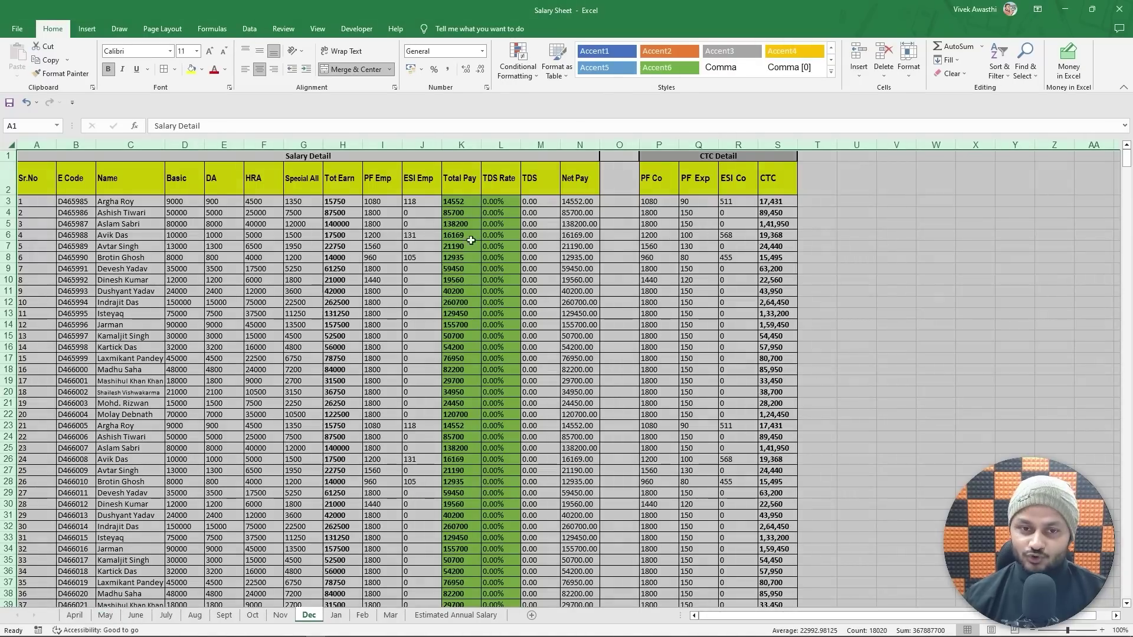
left_click(473, 212)
left_click(284, 617)
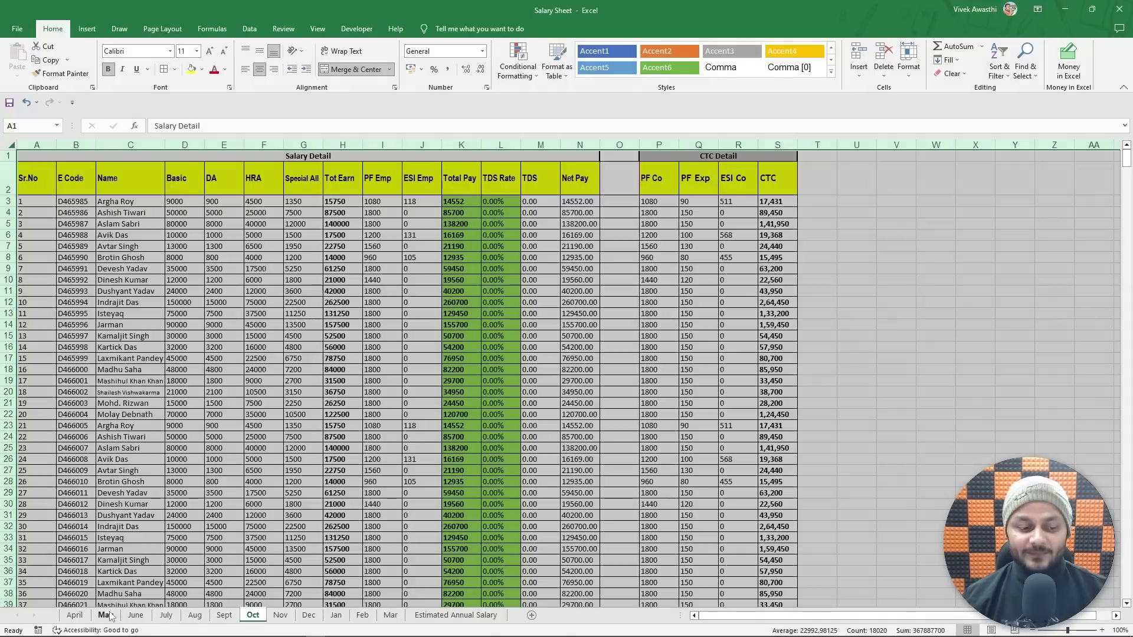
left_click(75, 615)
left_click(109, 616)
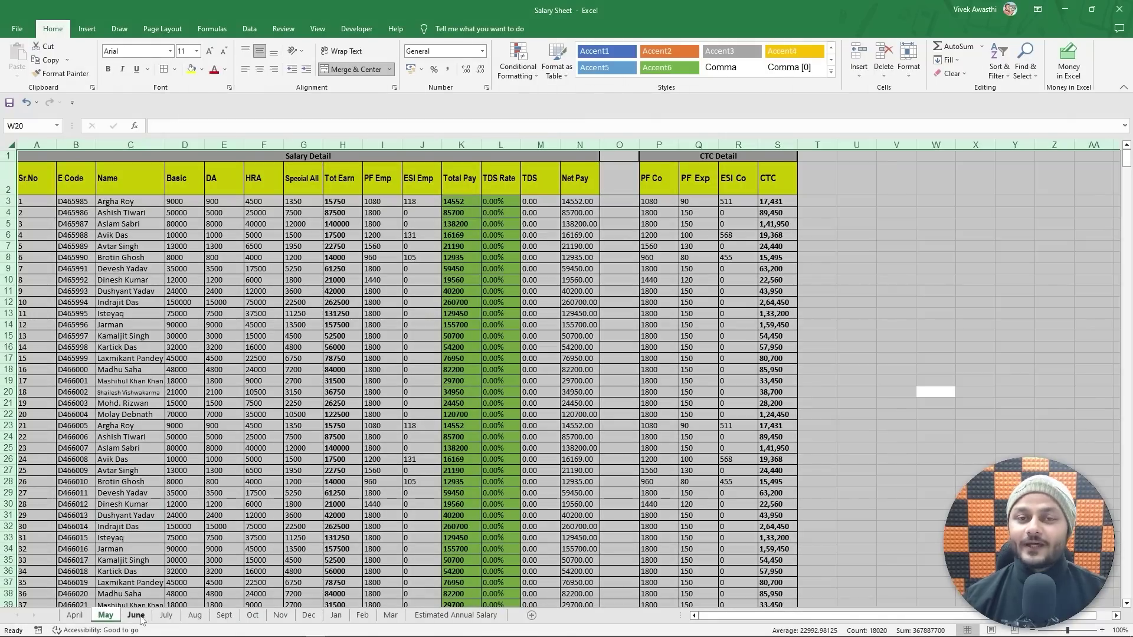
- Look through the monthly salary sheets one by one from June to Mar, and return to the Jan sheet
left_click(137, 616)
left_click(167, 616)
left_click(195, 616)
left_click(225, 620)
left_click(252, 618)
left_click(280, 618)
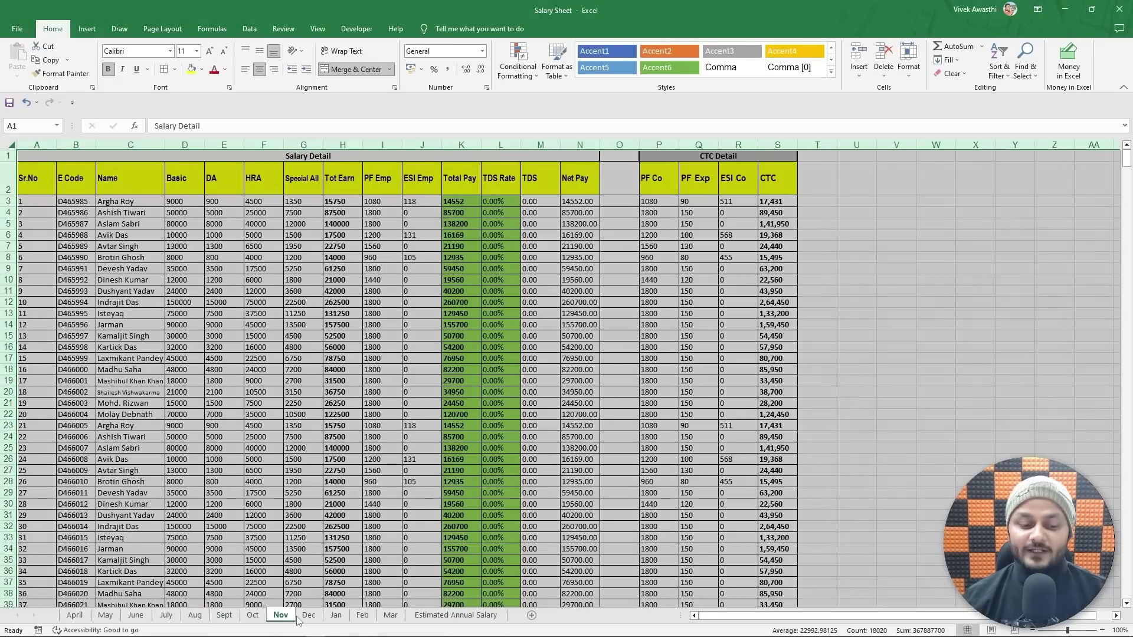
left_click(307, 617)
left_click(336, 617)
left_click(361, 618)
left_click(389, 618)
left_click(336, 617)
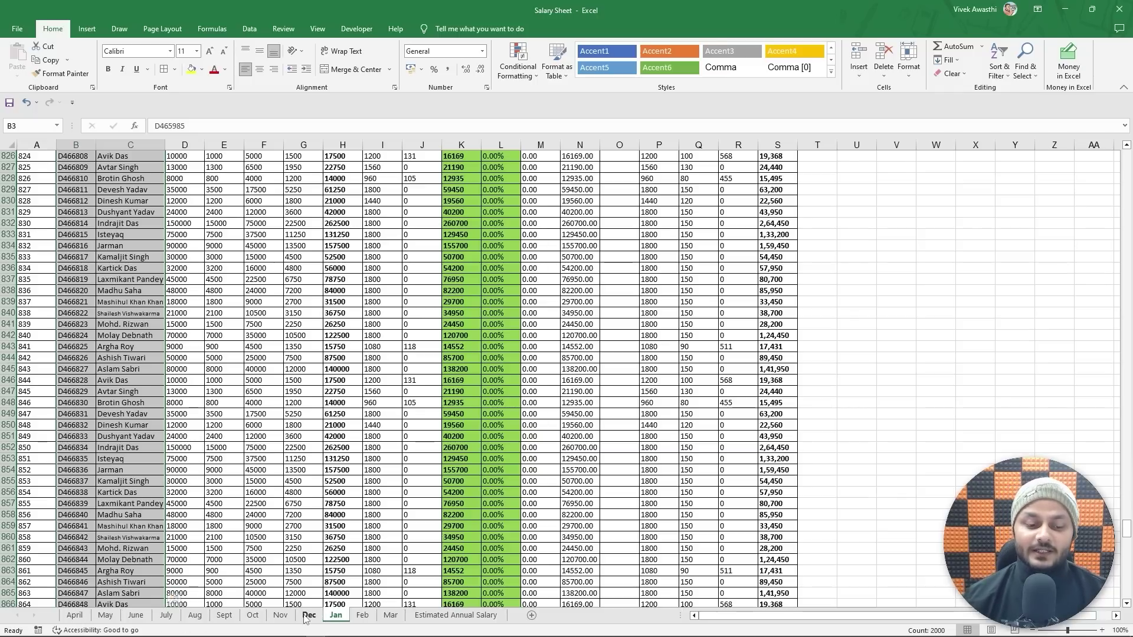
- Return to the top of the Jan salary table and select the TDS Rate heading in L2
scroll(465, 372, "up", 16)
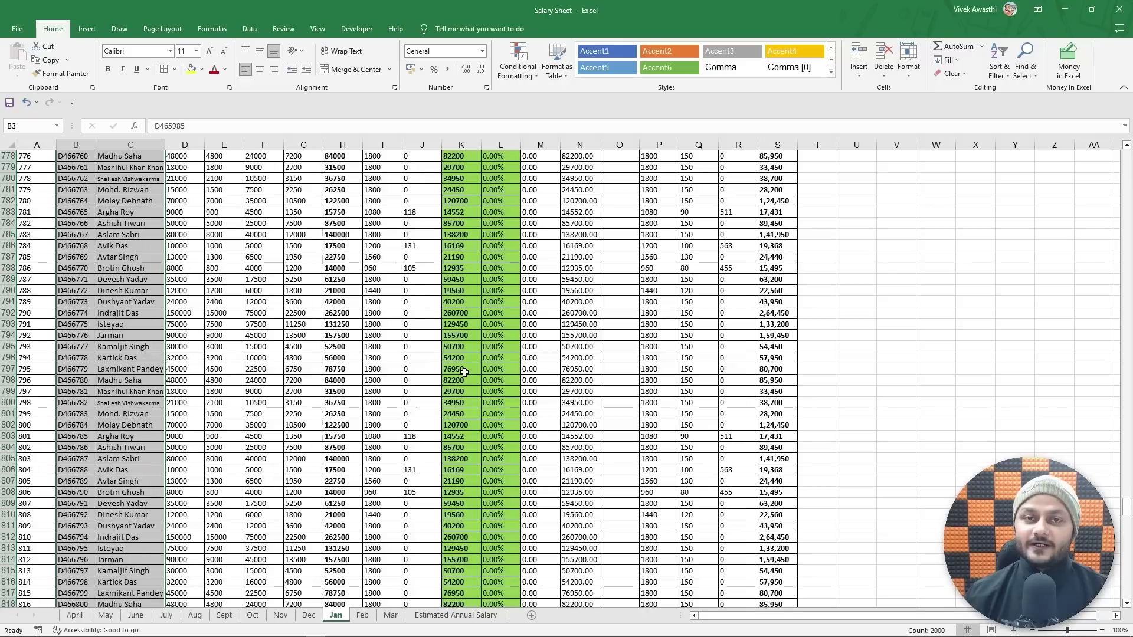
scroll(465, 371, "up", 12)
left_click(512, 249)
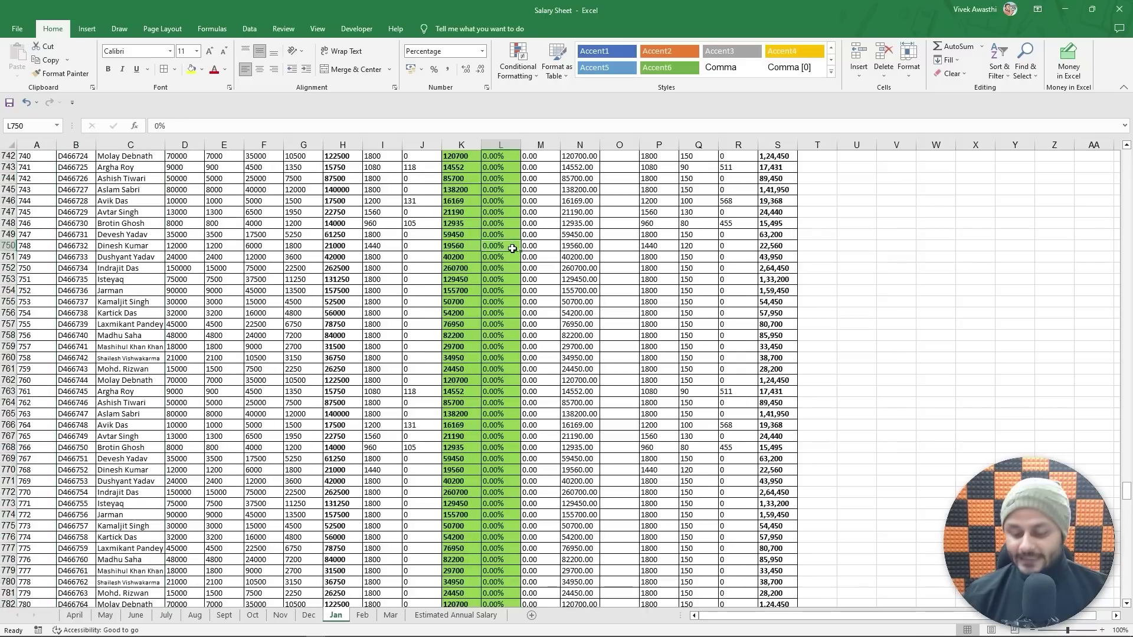
key("ctrl+Home")
key("Down")
key("Down")
key("Down")
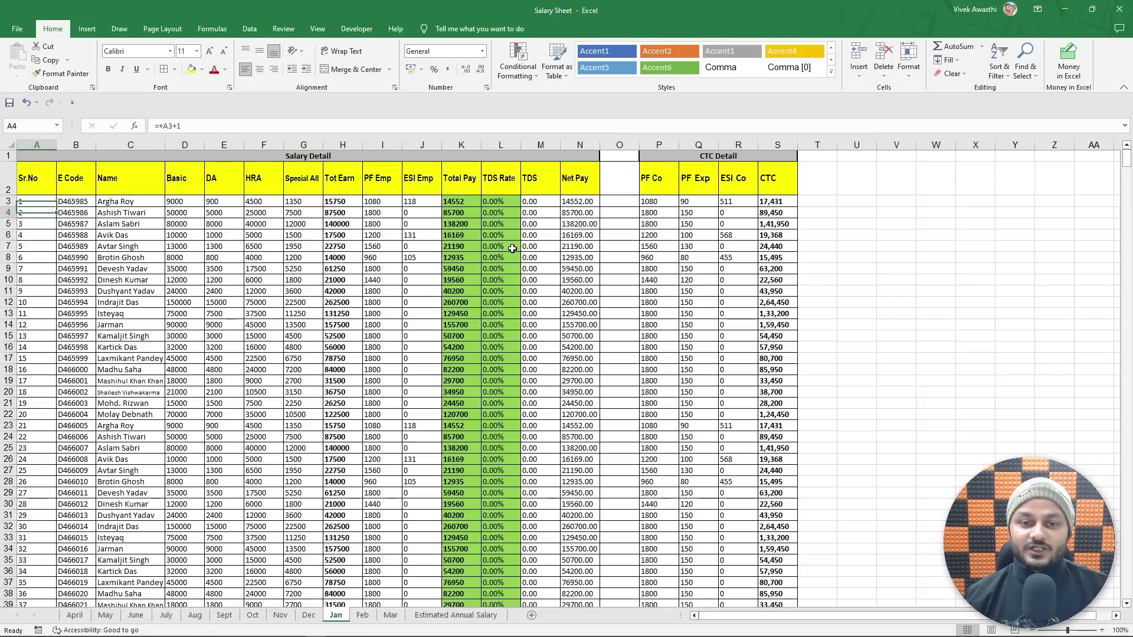
left_click(502, 182)
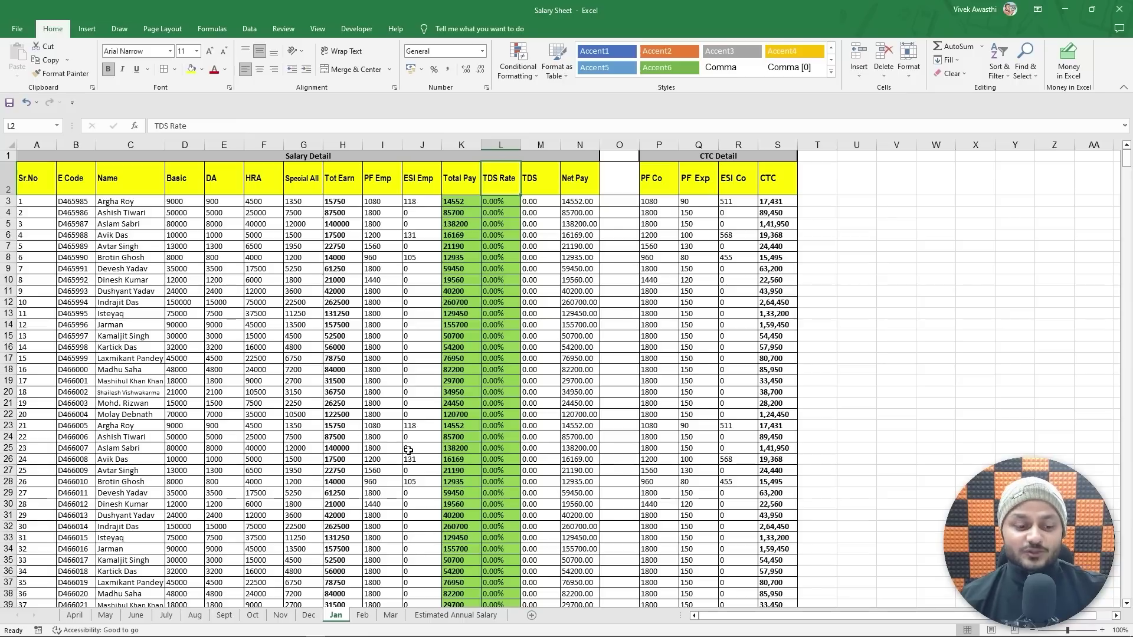
- Show the April salary sheet and open the Salary TDS Calculator workbook from the desktop
left_click(80, 618)
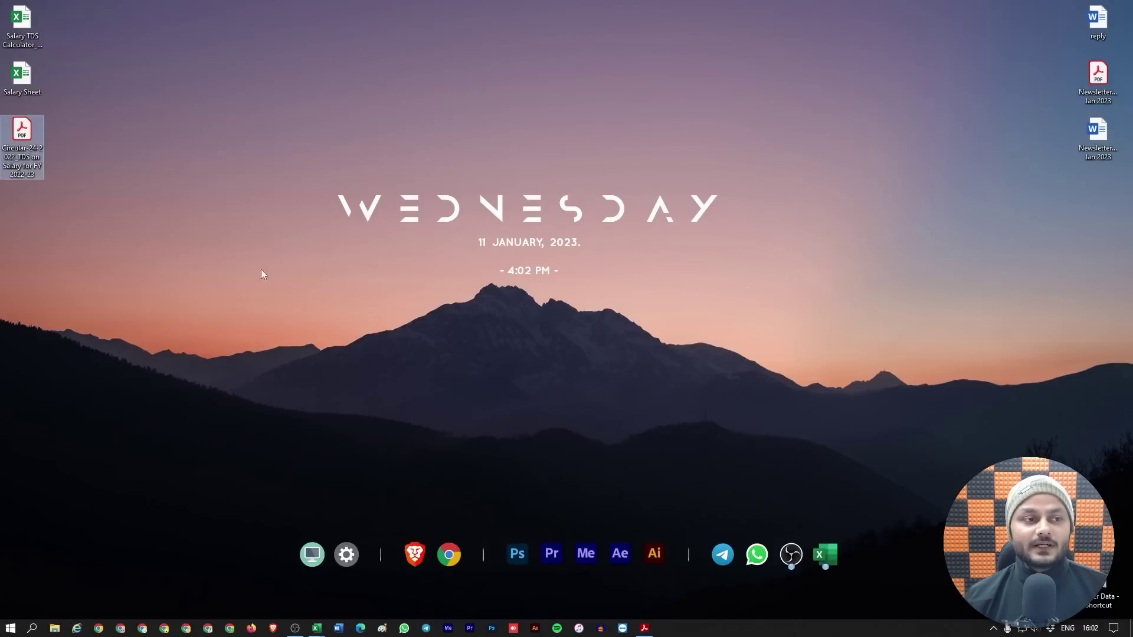
double_click(22, 34)
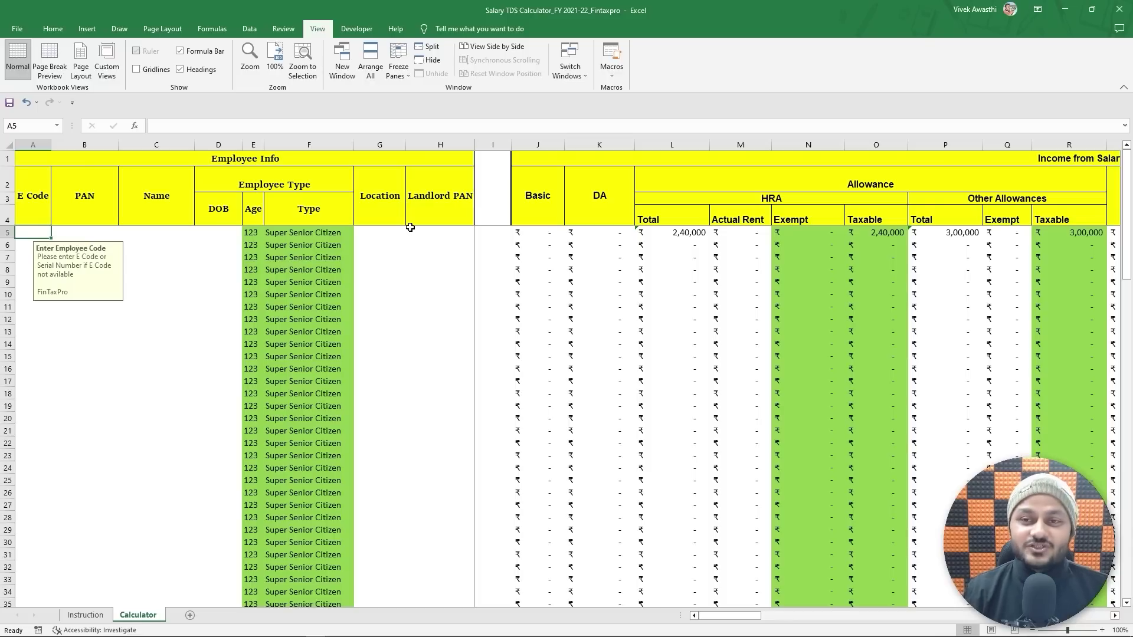
- Switch to the TDS on Salary circular in Adobe Acrobat Reader and examine its table of contents, annexure list and section 192(1) introduction
key("alt+Tab")
mouse_move(645, 635)
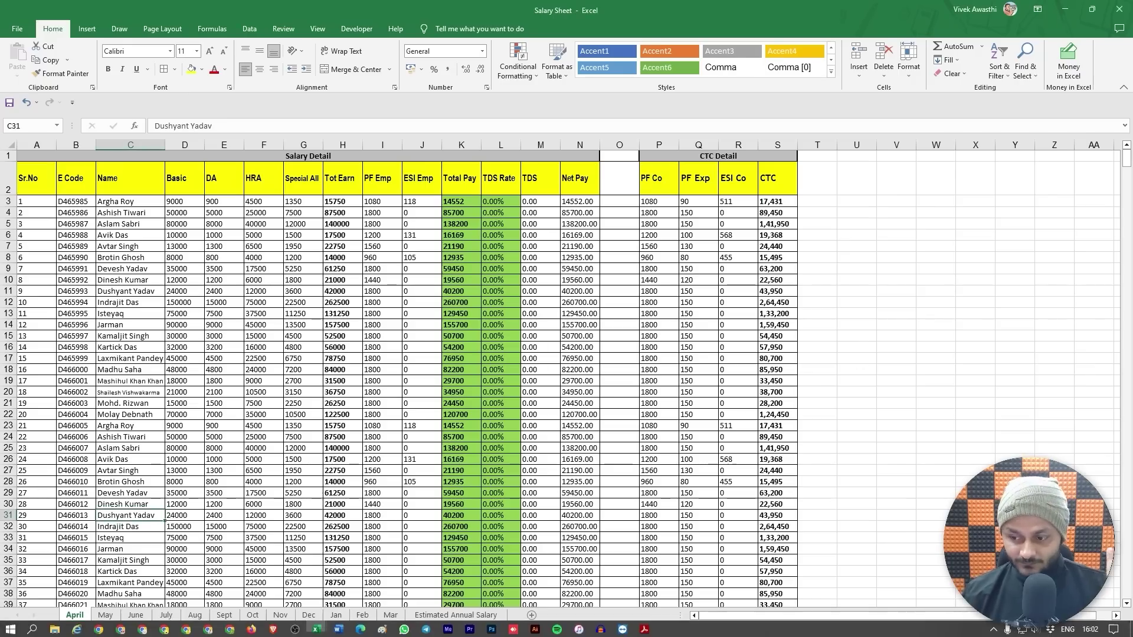
left_click(644, 629)
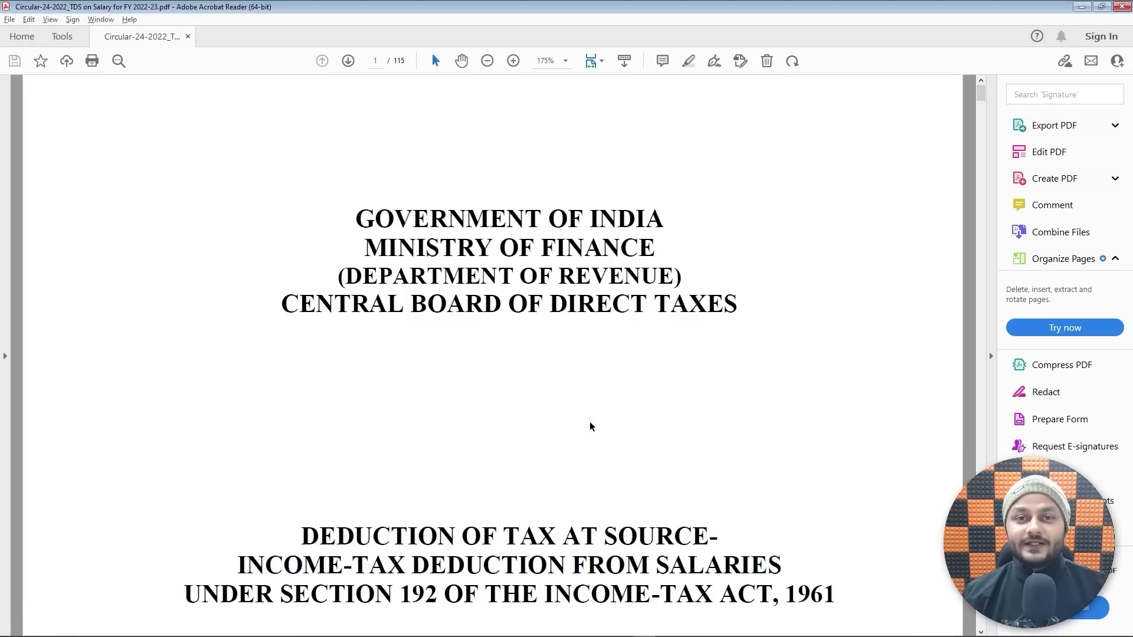
scroll(598, 415, "down", 20)
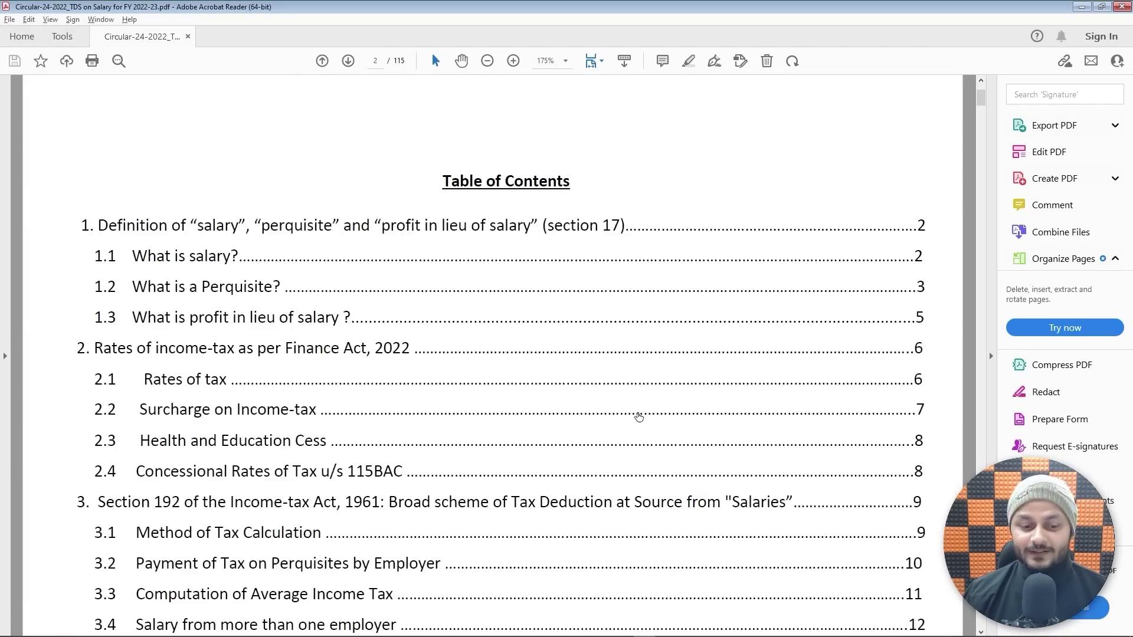
scroll(643, 420, "down", 15)
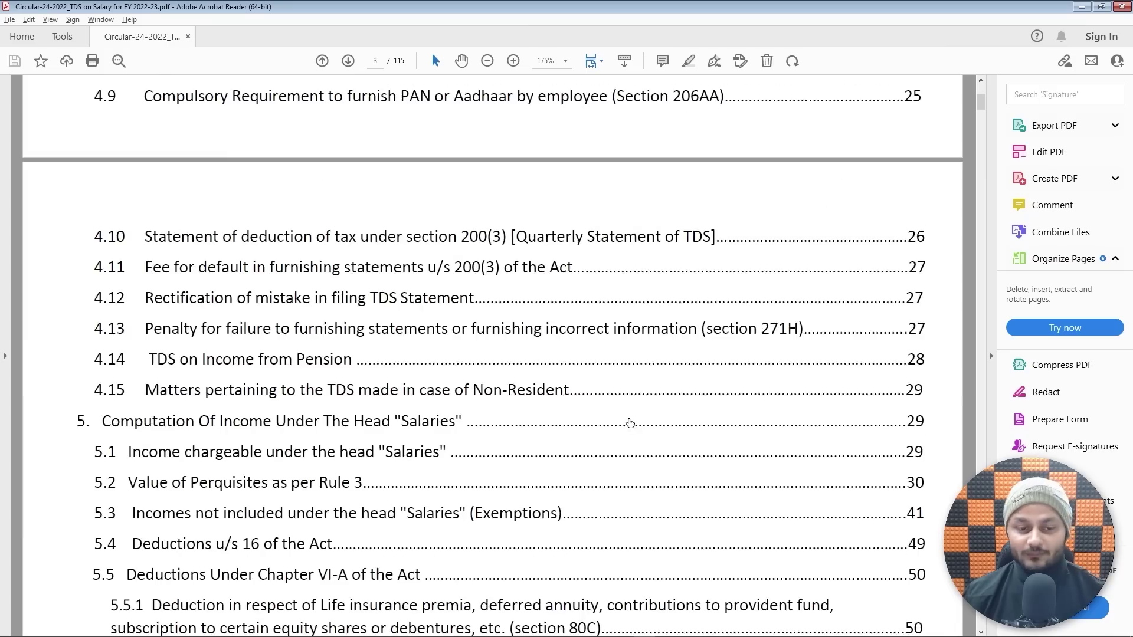
scroll(632, 404, "down", 15)
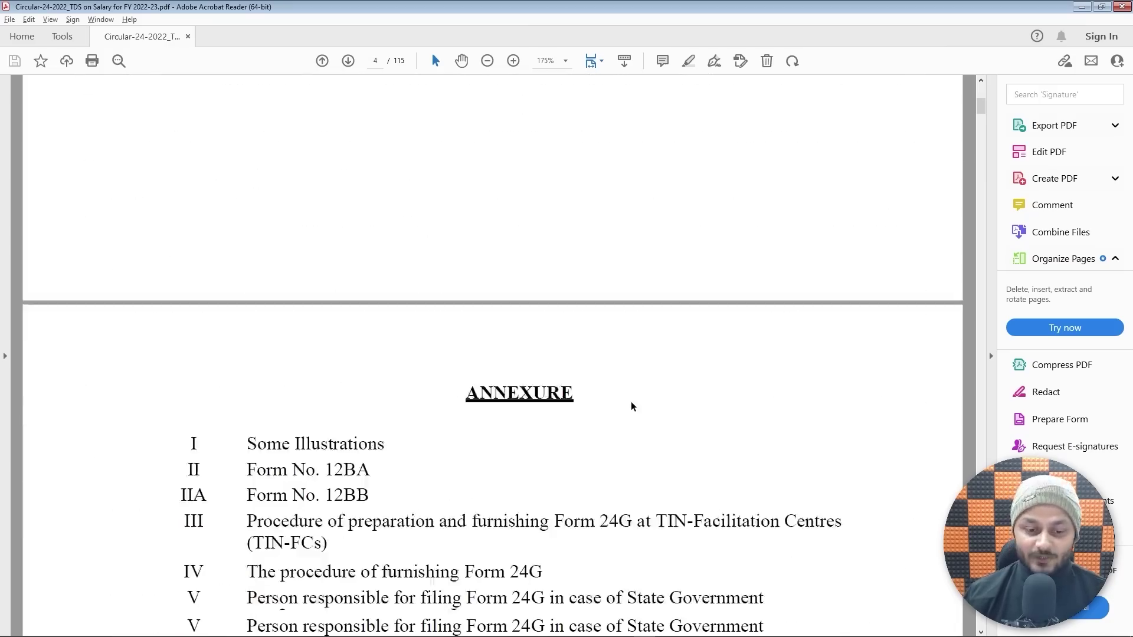
scroll(631, 406, "down", 15)
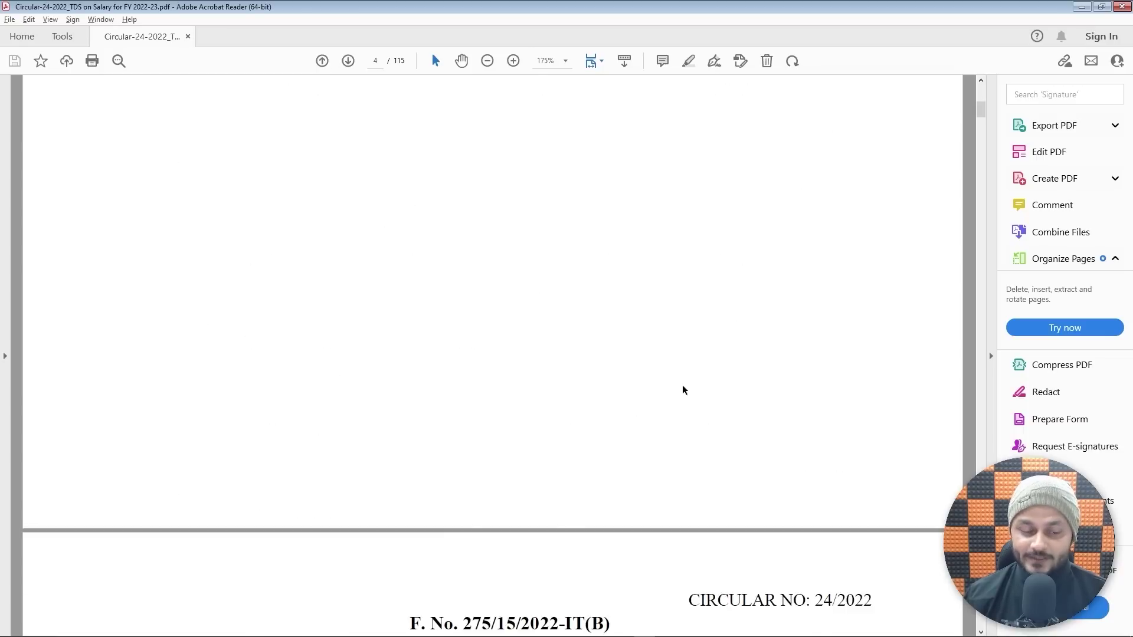
scroll(676, 385, "down", 15)
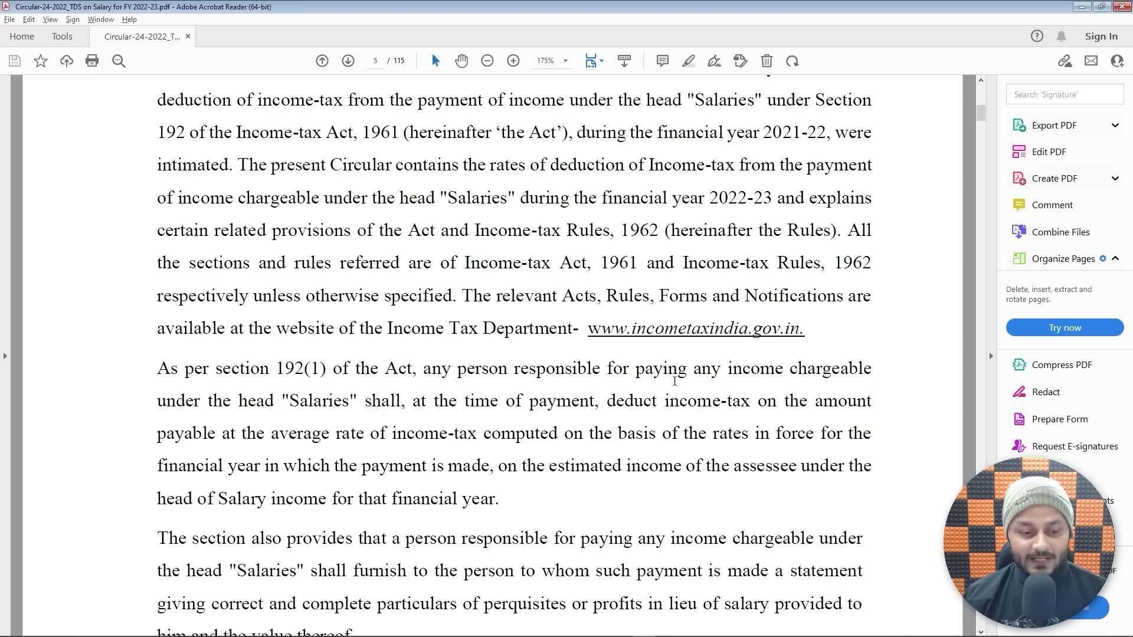
- Show the circular in reading mode and underline the section 192(1) wording in red, boxing "payment", "average rate of income-tax computed" and "financial year 2022-23"
scroll(465, 369, "down", 3)
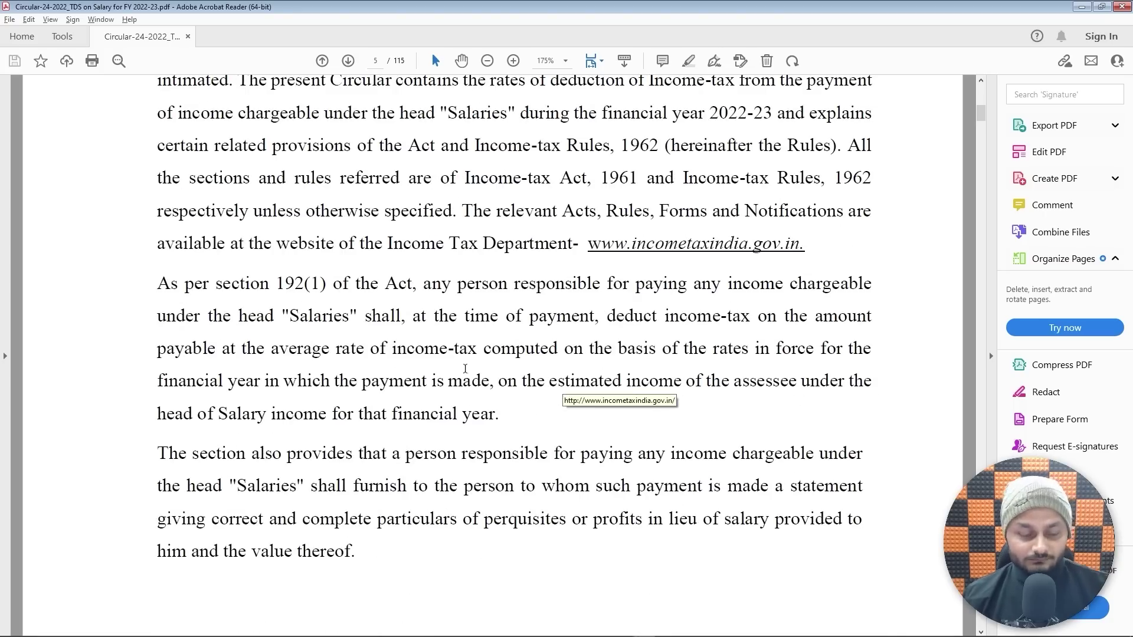
key("ctrl+h")
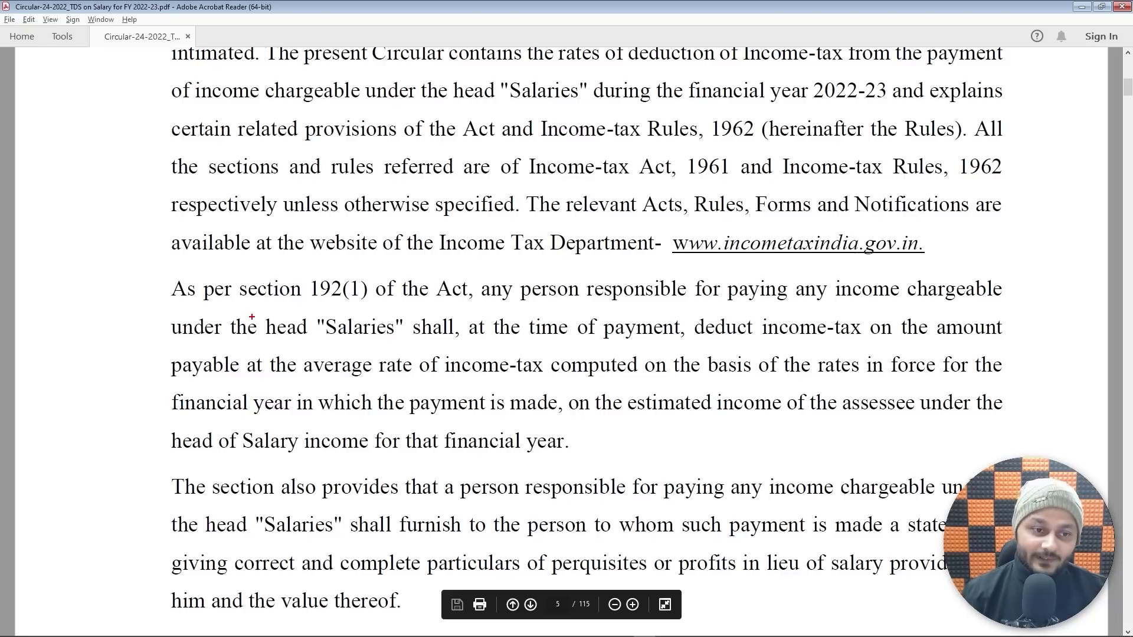
left_click_drag(181, 306, 980, 310)
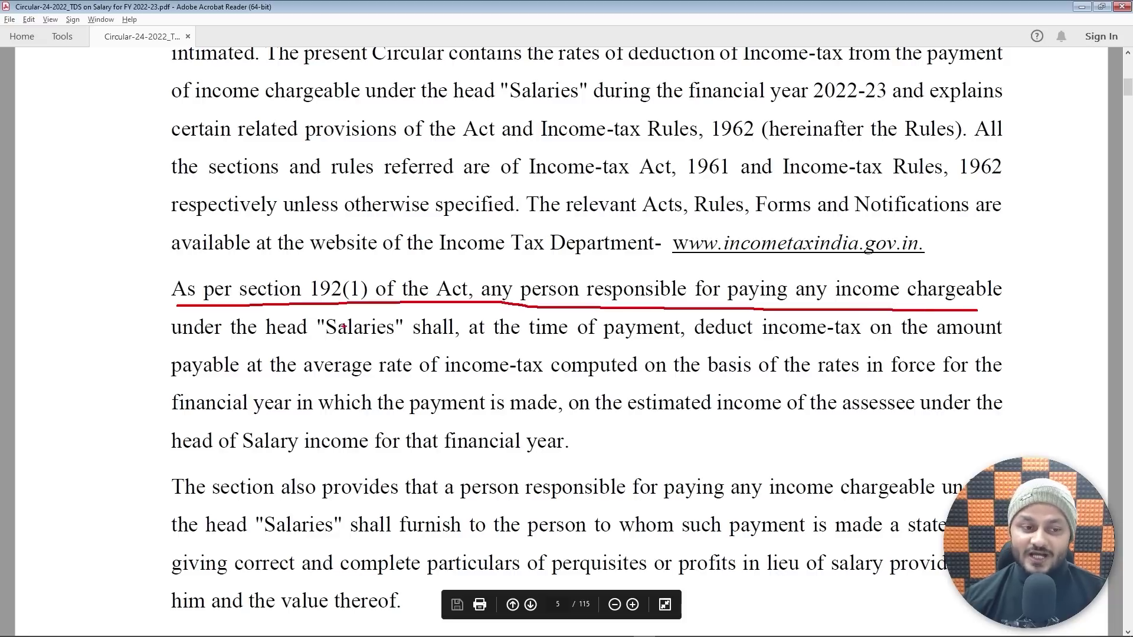
mouse_move(178, 349)
left_mouse_down()
mouse_move(686, 345)
mouse_move(683, 320)
mouse_move(609, 315)
mouse_move(601, 337)
left_mouse_up()
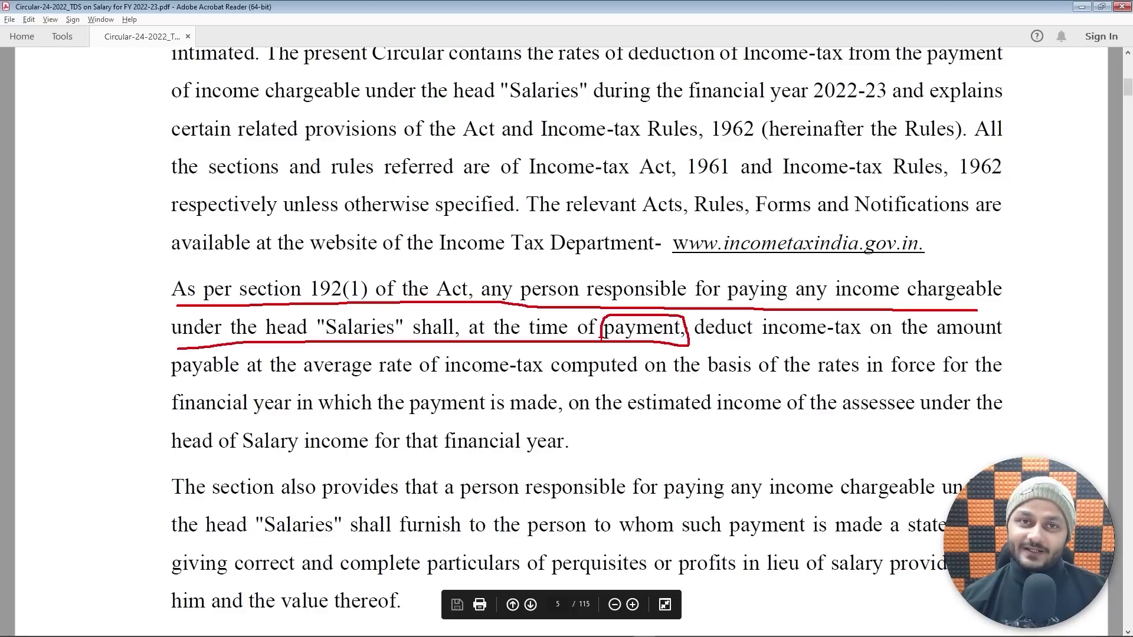
left_click_drag(701, 350, 944, 342)
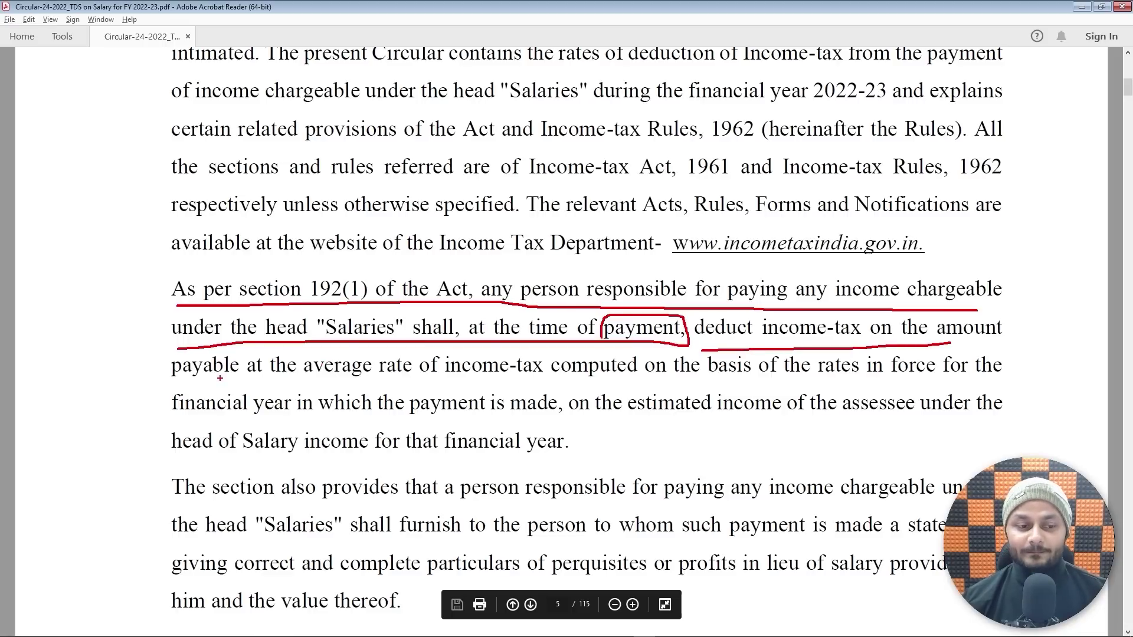
left_click_drag(175, 382, 951, 381)
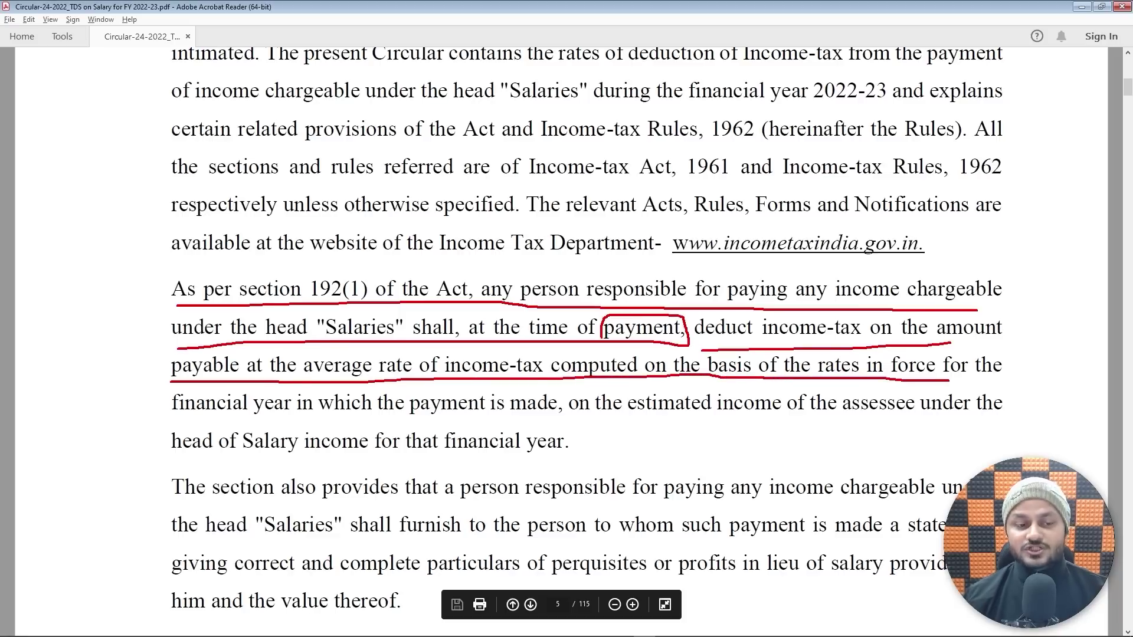
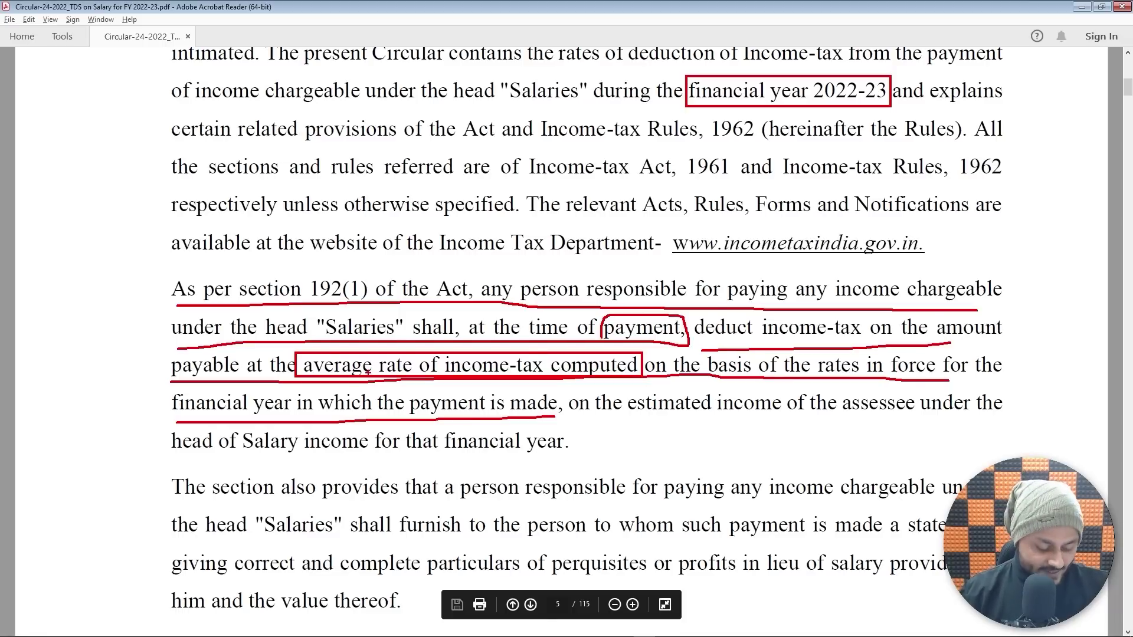
key("Escape")
- Switch to the Salary Sheet workbook in Excel, select all employee names in the April sheet, and return to the Name heading in C2
key("alt+Tab")
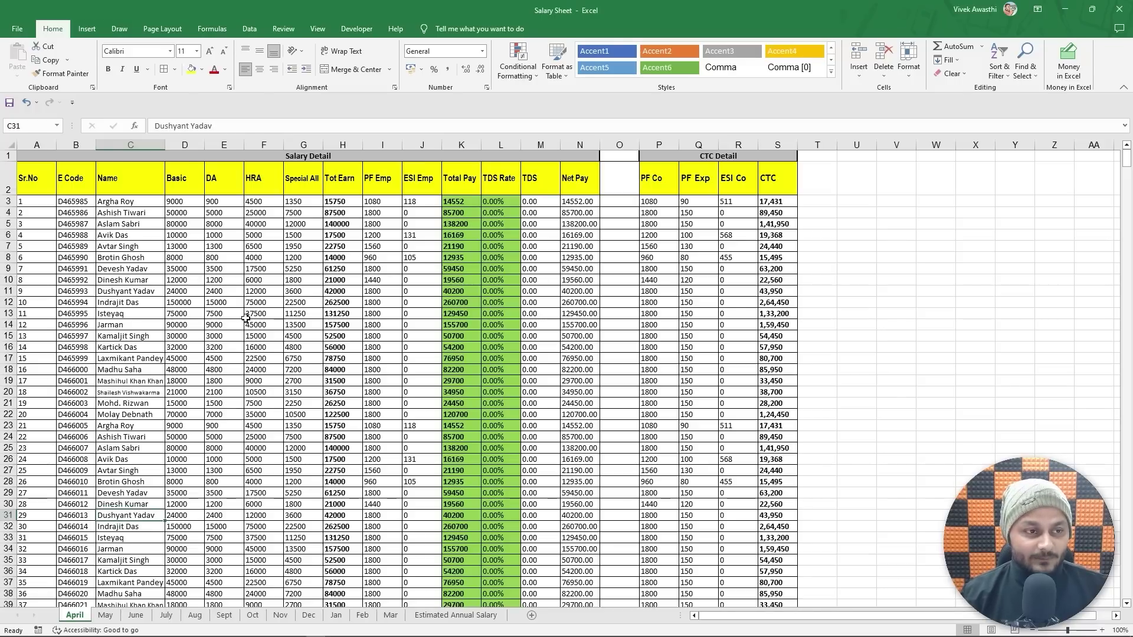
left_click(133, 204)
key("ctrl+shift+Down")
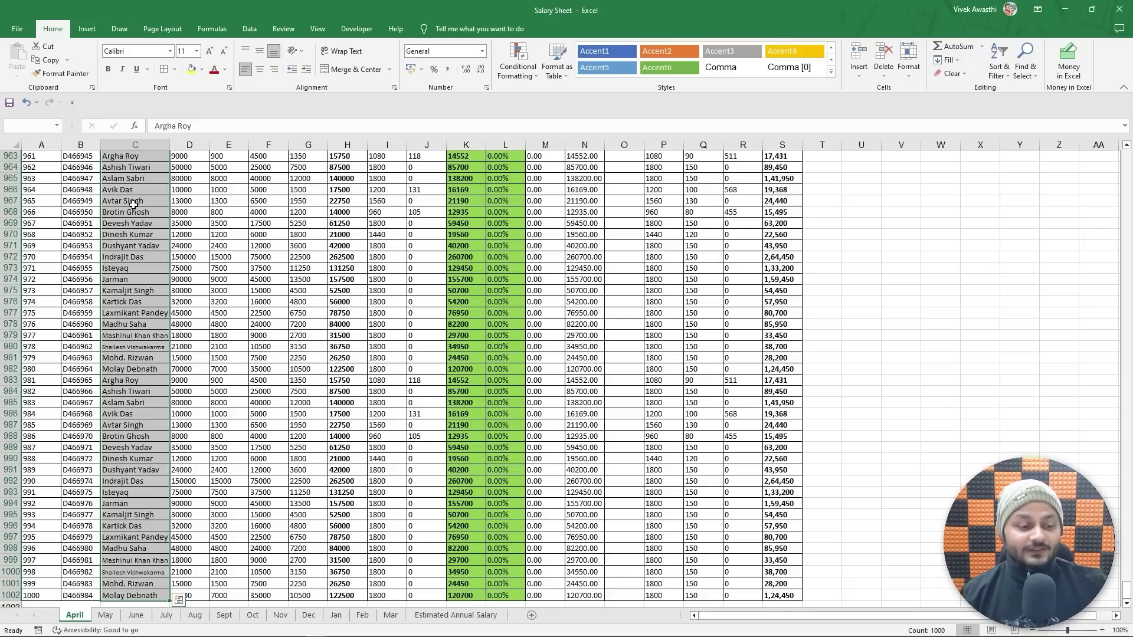
key("ctrl+Up")
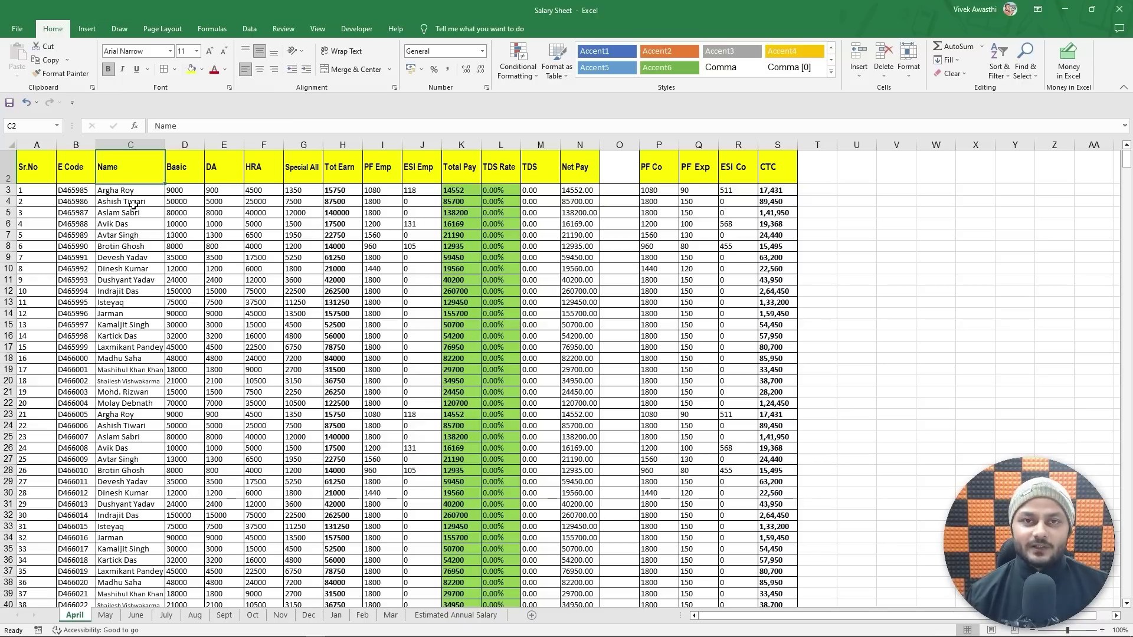
- Show the Calculator sheet of the Salary TDS Calculator workbook, and return to the first employee name in C3 of the April salary sheet
key("alt+Tab")
key("alt+Tab")
key("alt+Tab")
key("alt+Tab")
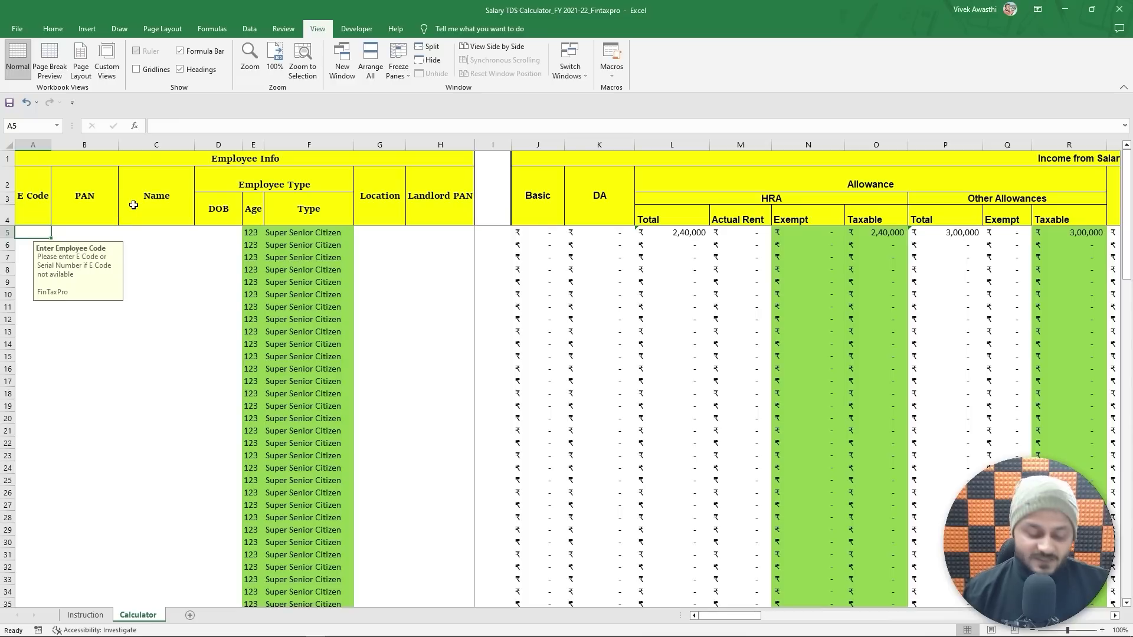
key("alt+Tab")
key("Up")
key("Down")
key("Down")
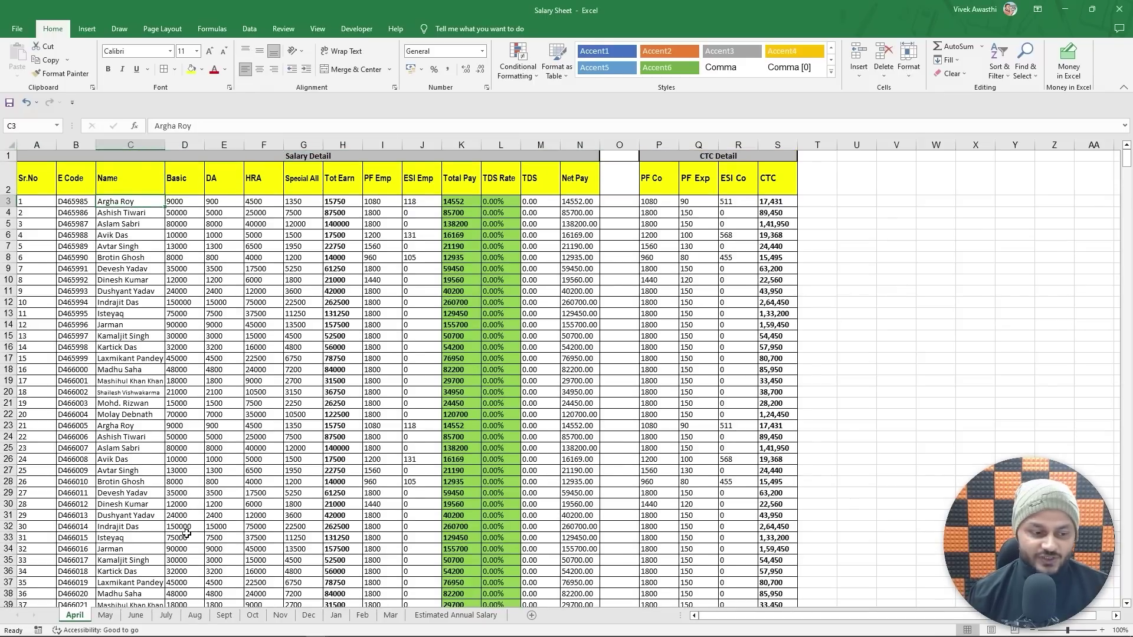
- Look through the monthly salary sheets one by one from May to Dec
left_click(107, 615)
left_click(136, 615)
left_click(165, 615)
left_click(195, 616)
left_click(224, 615)
left_click(253, 615)
left_click(281, 615)
left_click(309, 615)
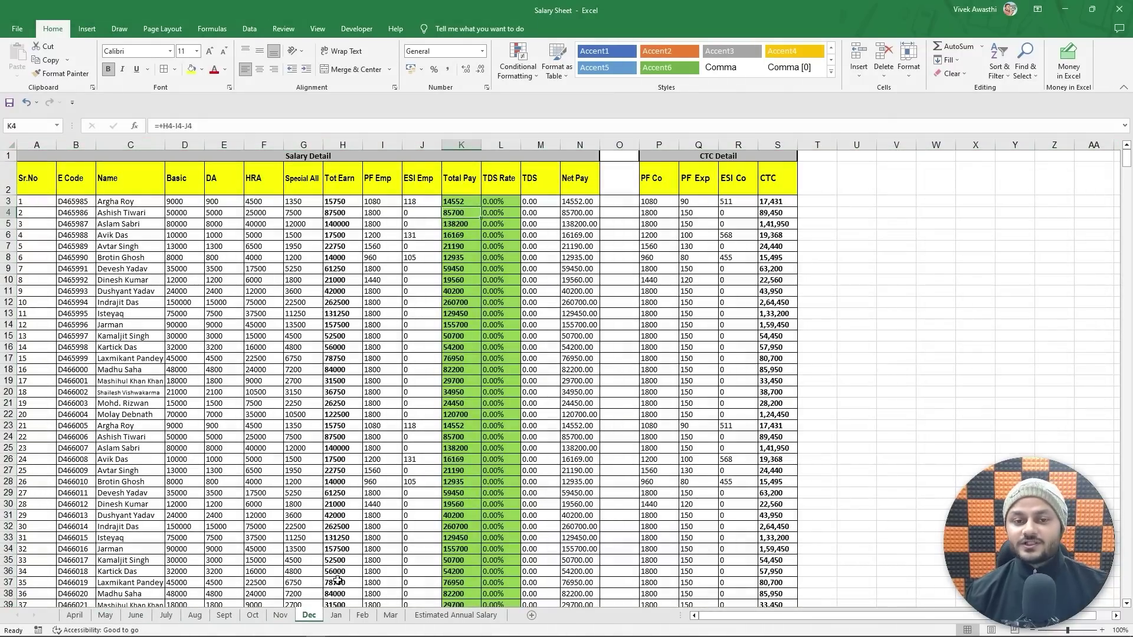
- Examine the TDS Rate in L3, the TDS formula in M3 and the Total Pay formula in K4 of the Dec sheet
left_click(498, 204)
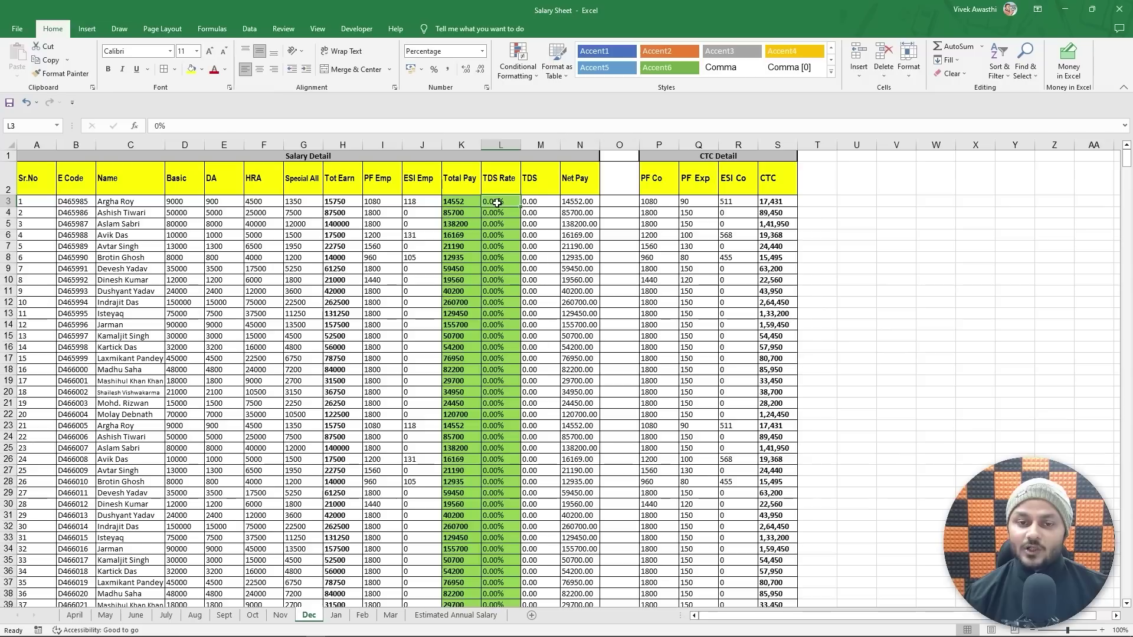
left_click(535, 201)
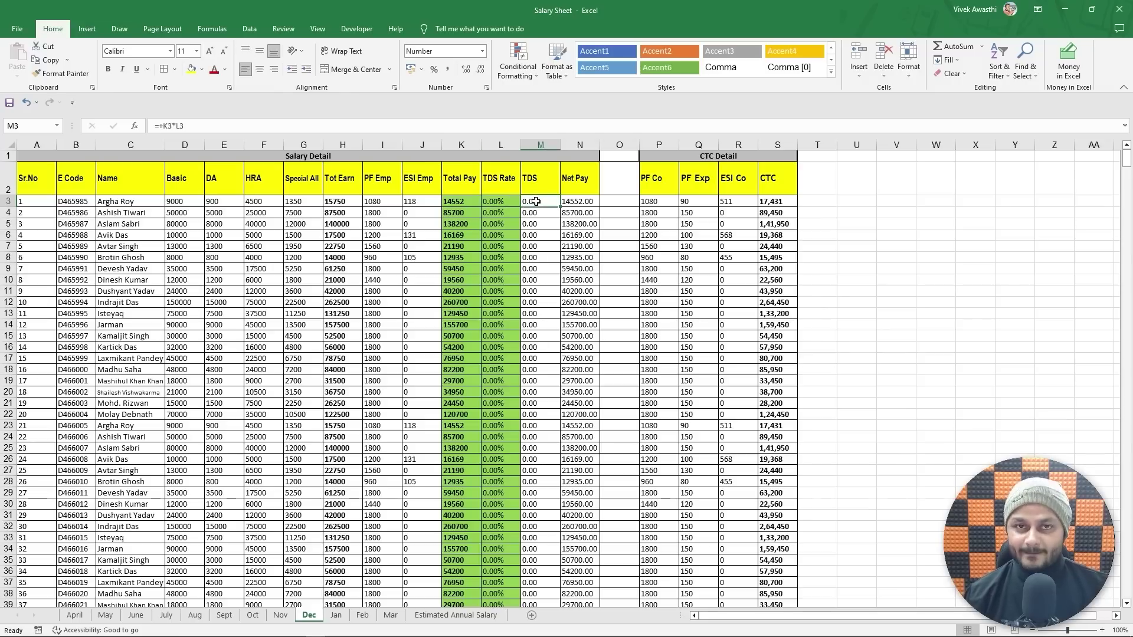
left_click(468, 215)
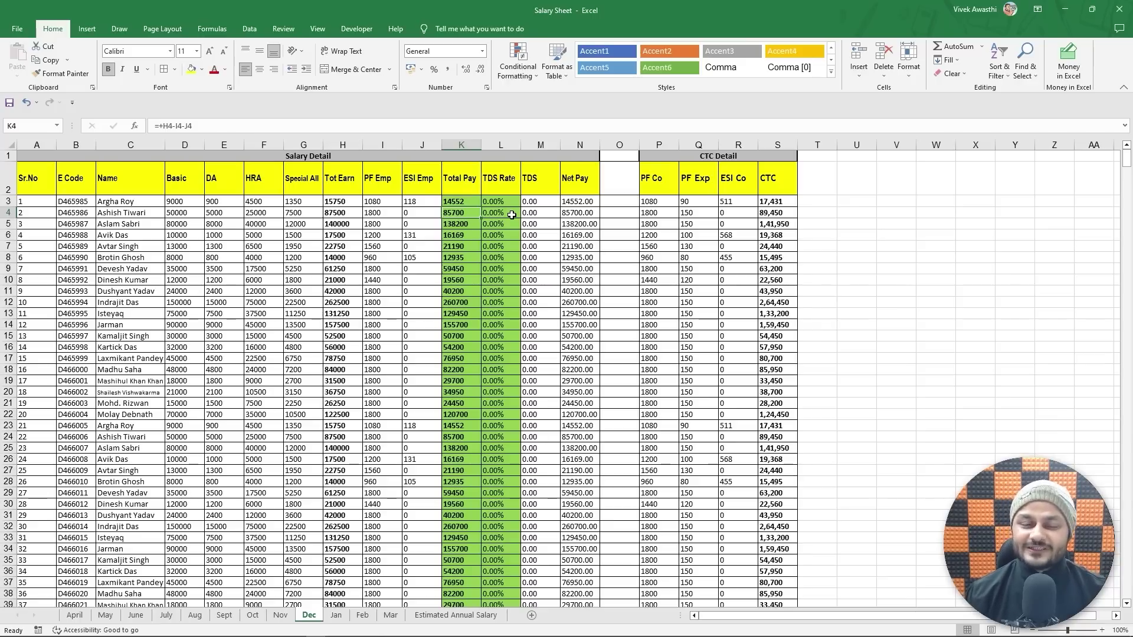
- Look through the Jan, Feb and Mar sheets, ending on the Mar sheet
left_click(336, 615)
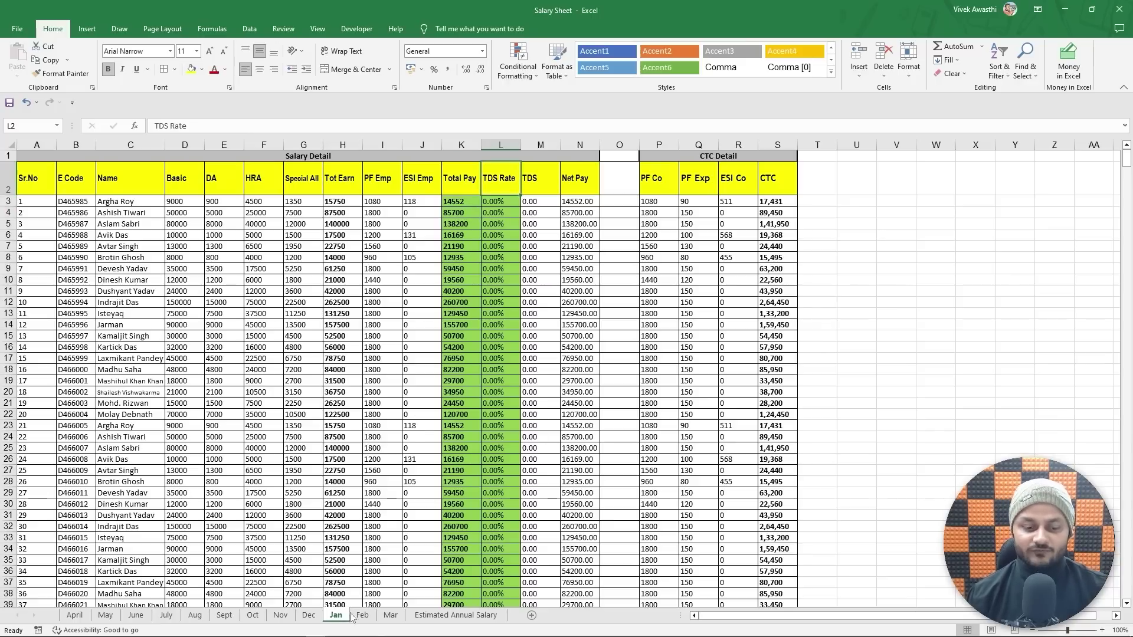
left_click(362, 615)
left_click(385, 615)
left_click(363, 617)
left_click(390, 615)
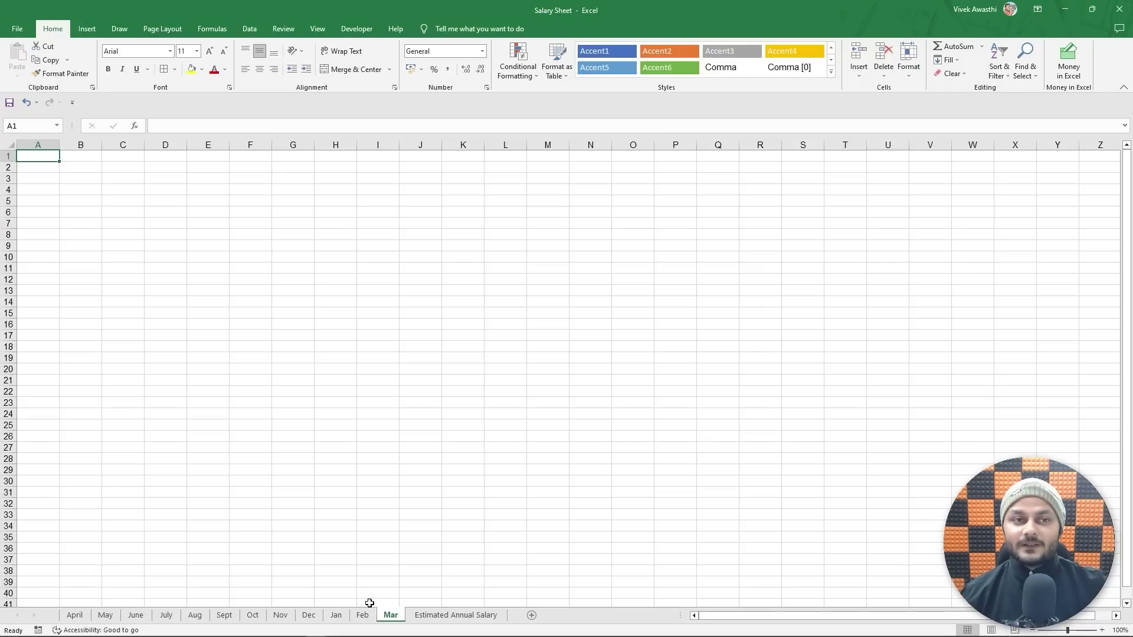
- Alternate between the Dec and Jan salary sheets to compare them, ending on the Jan sheet
left_click(309, 616)
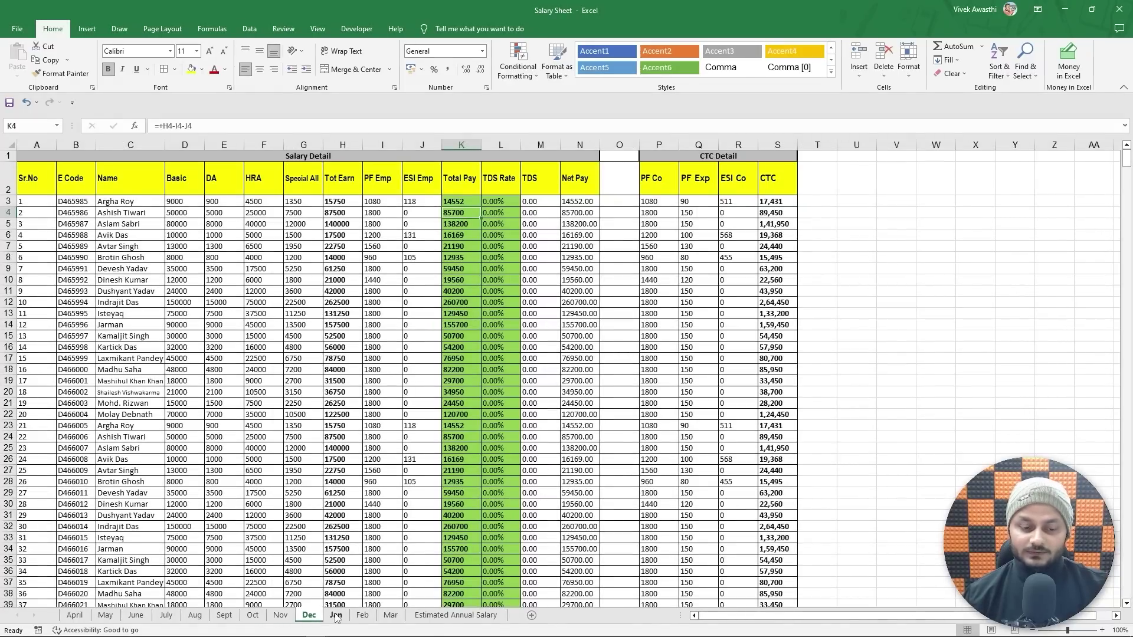
left_click(341, 615)
left_click(309, 616)
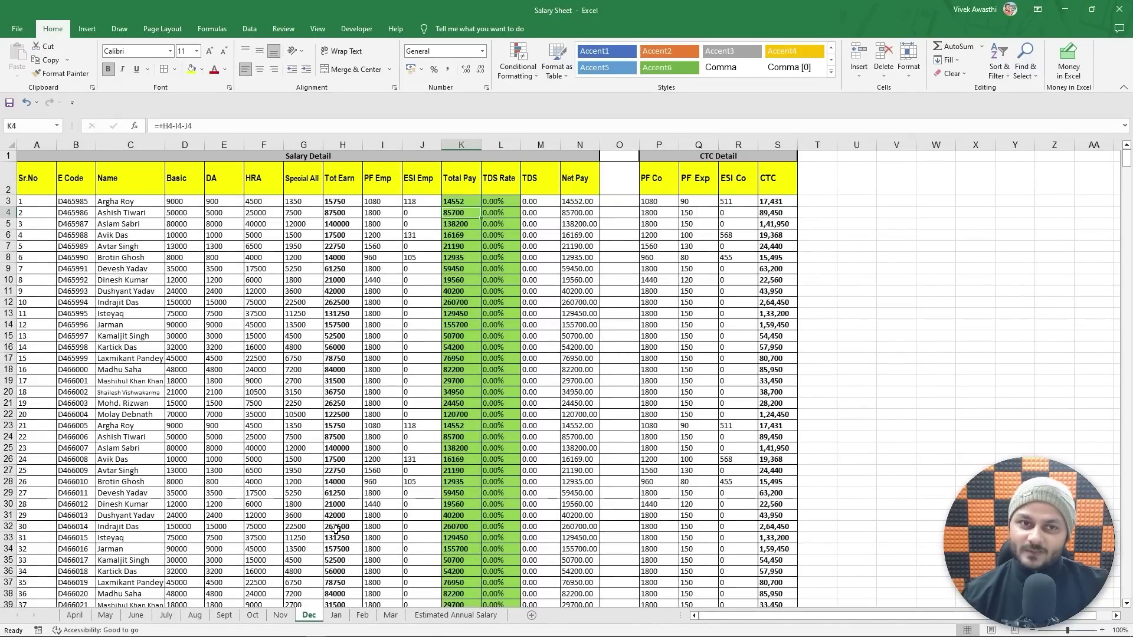
left_click(336, 616)
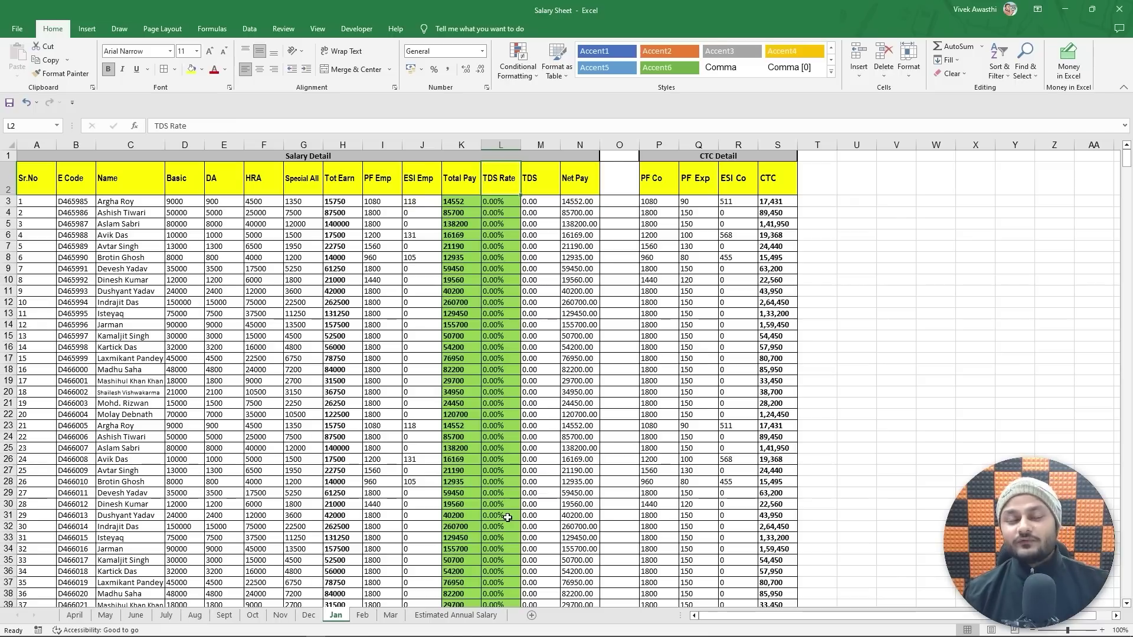
- On the Estimated Annual Salary sheet, select the first employee's annual Basic in D3 and box that cell and the sheet name in red
left_click(471, 615)
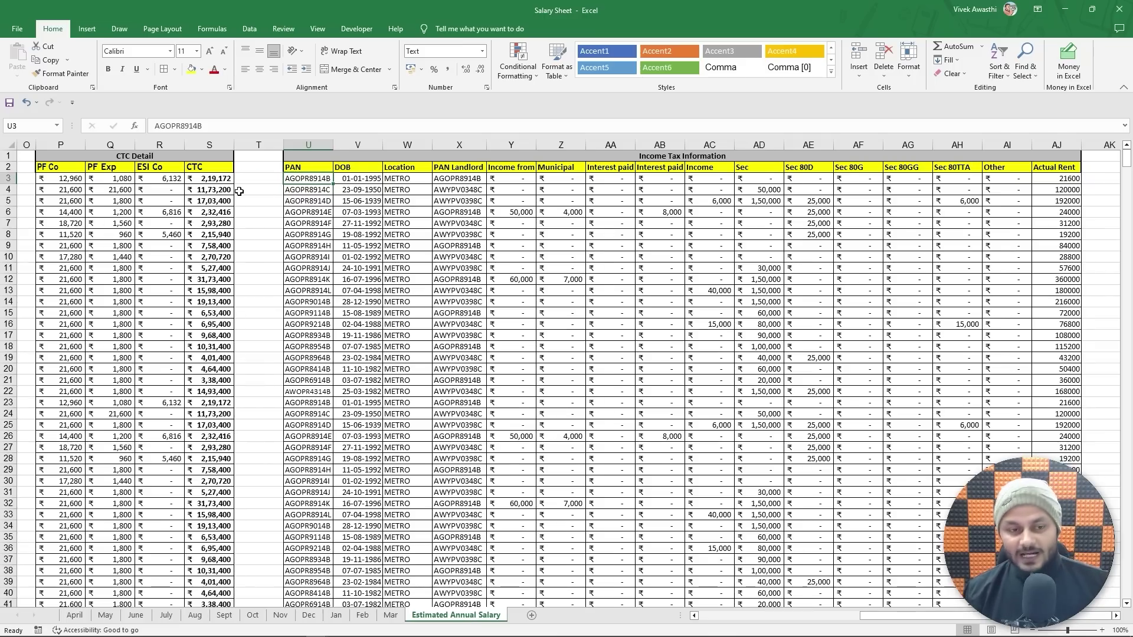
key("ctrl+Left")
key("ctrl+Left")
key("ctrl+Left")
key("ctrl+Left")
key("ctrl+Left")
key("ctrl+Left")
key("Right")
key("Right")
key("Right")
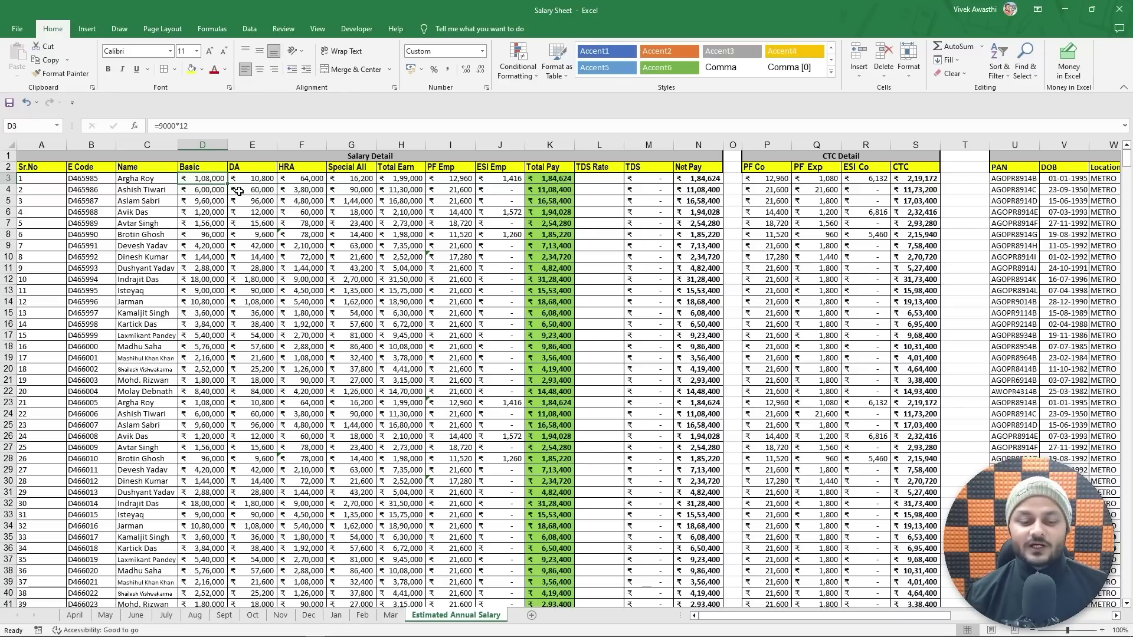
left_click_drag(400, 600, 516, 623)
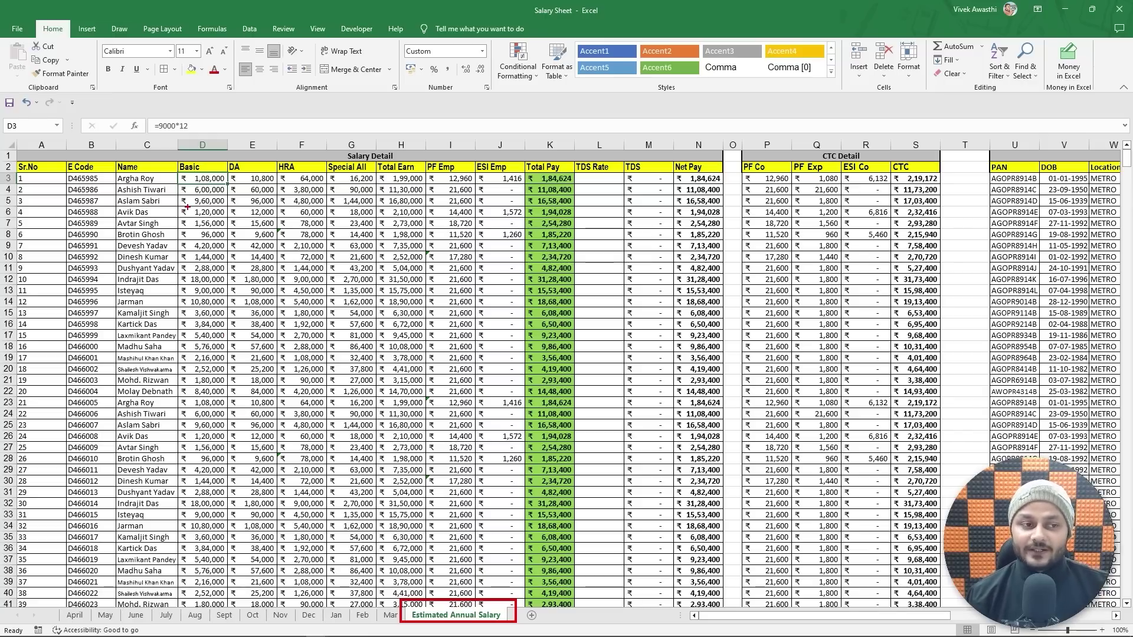
left_click_drag(172, 172, 230, 185)
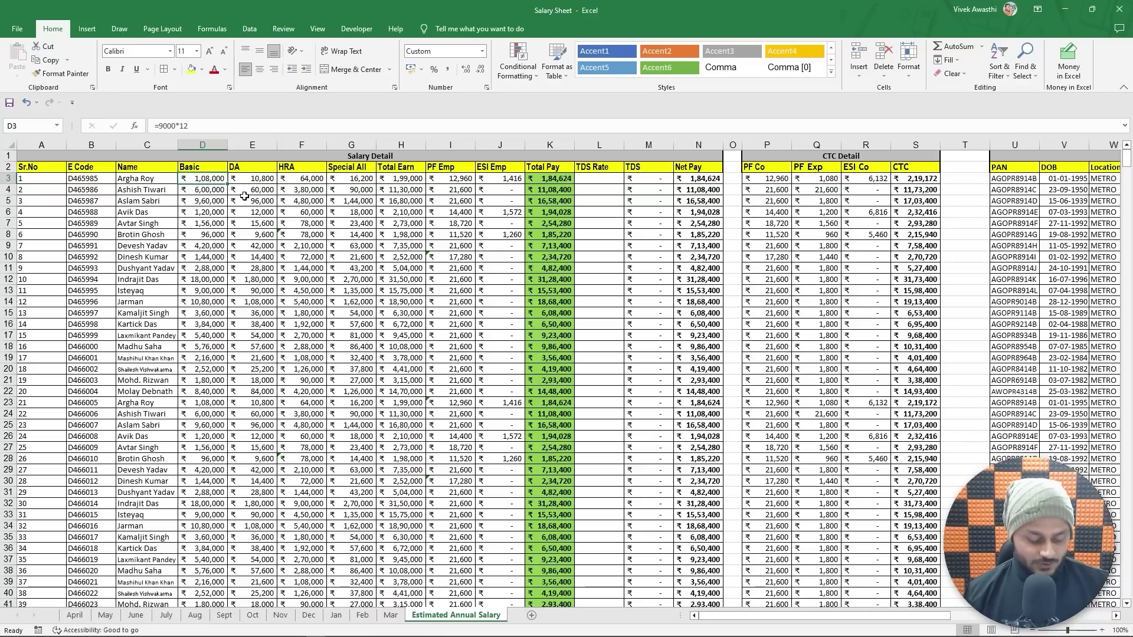
- Enlarge the sheet to 130% and step through the first employee's annual figures in row 3, ending on Total Earn in H3
scroll(250, 226, "up", 3)
scroll(257, 240, "up", 1)
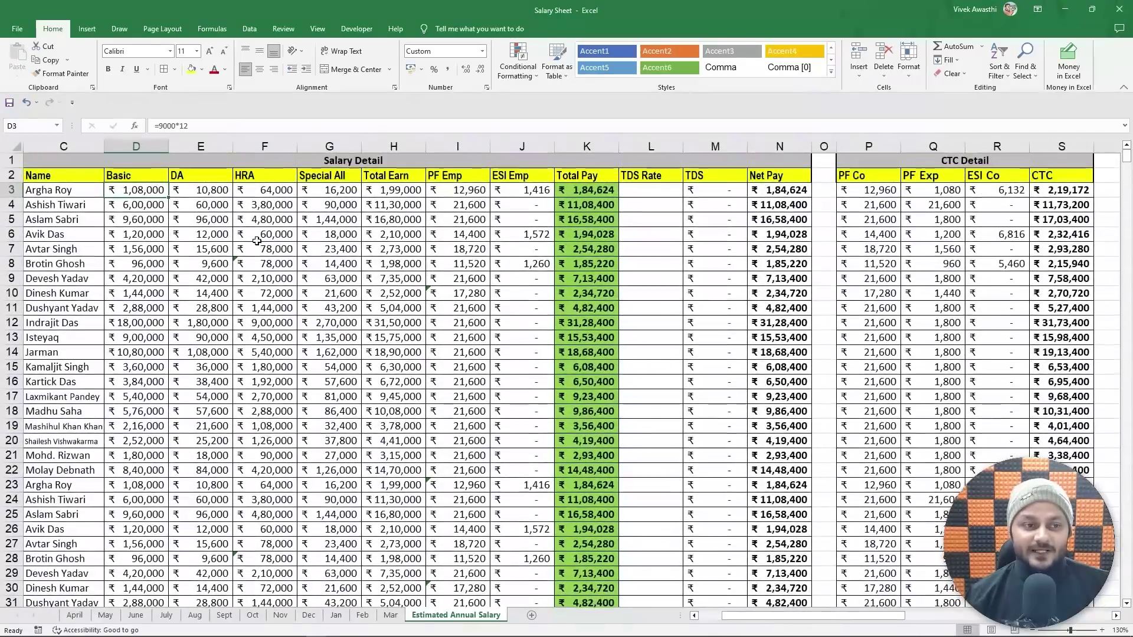
key("ctrl+Home")
key("Down")
key("Down")
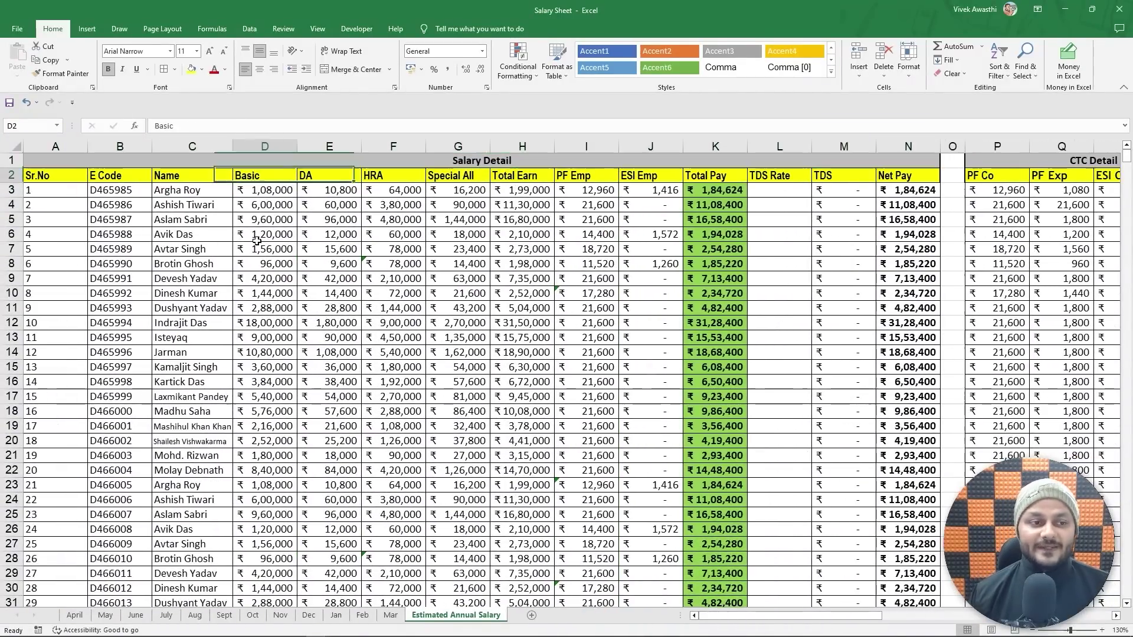
key("Right")
key("Right")
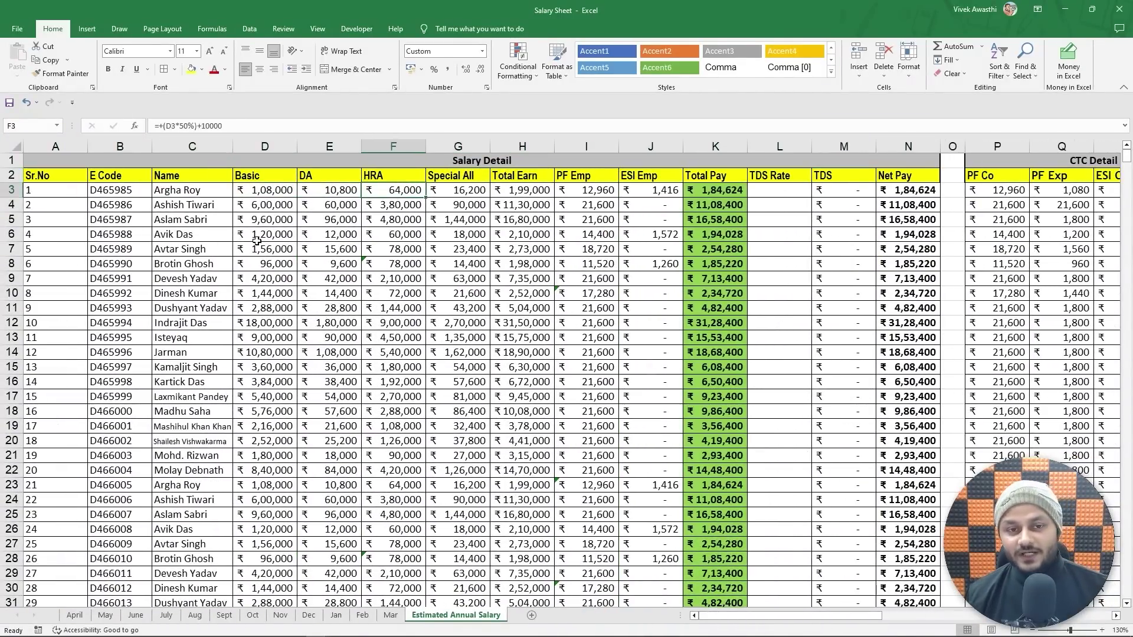
key("Right")
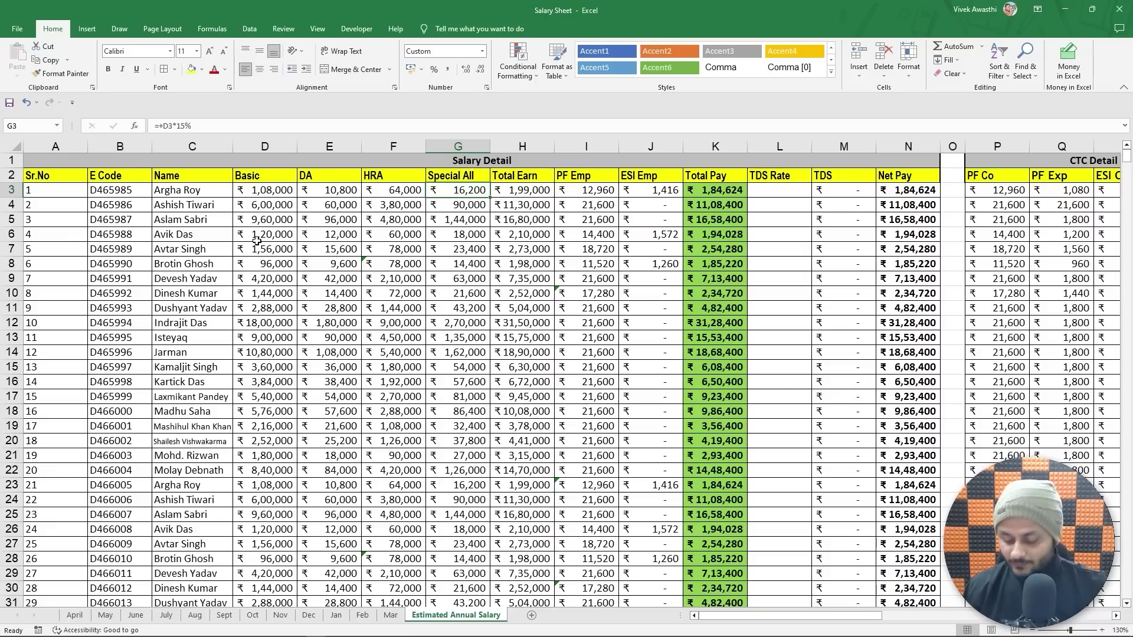
key("Left")
key("Right")
key("Right")
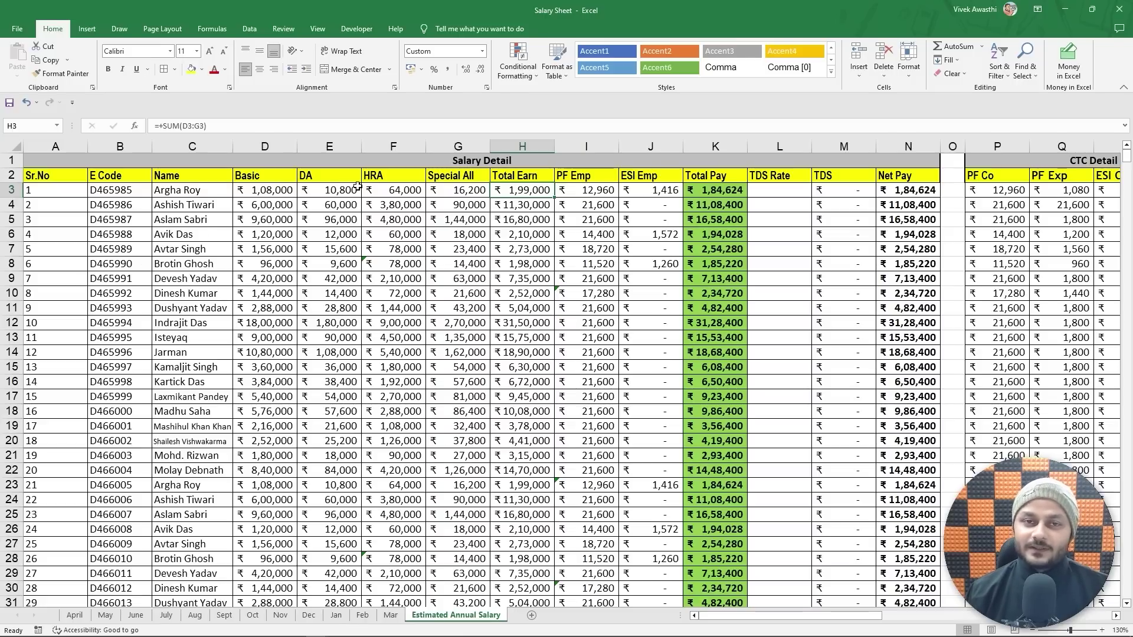
- Select the Total Earn column, followed by the PF Emp and ESI Emp columns, and mark each heading from Total Earn to Net Pay in red
left_click(517, 143)
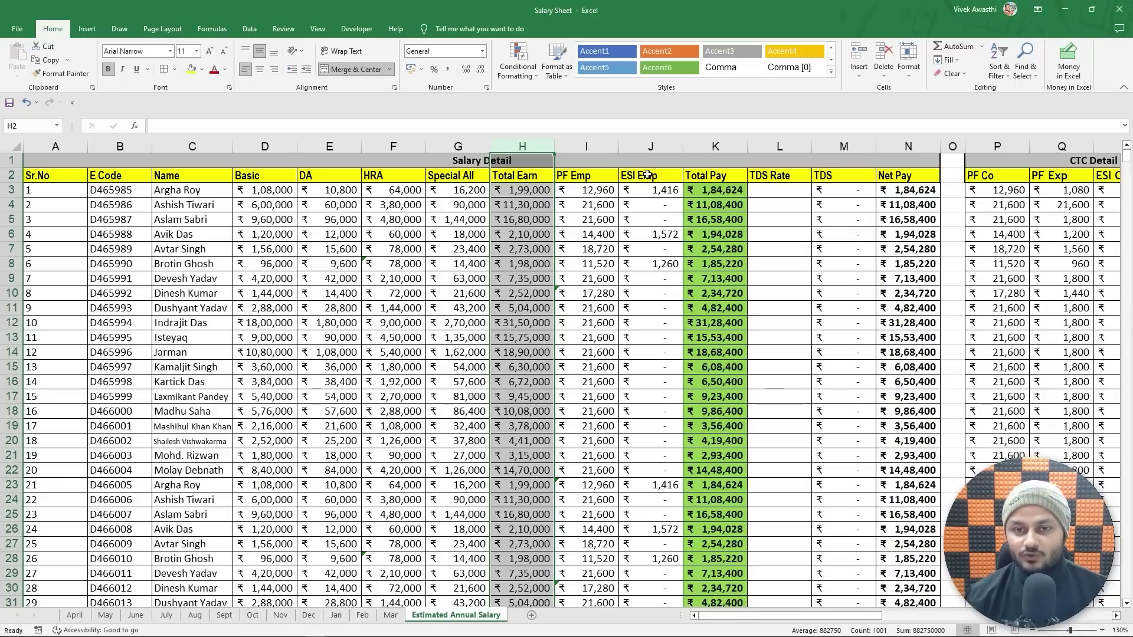
left_click_drag(587, 146, 642, 148)
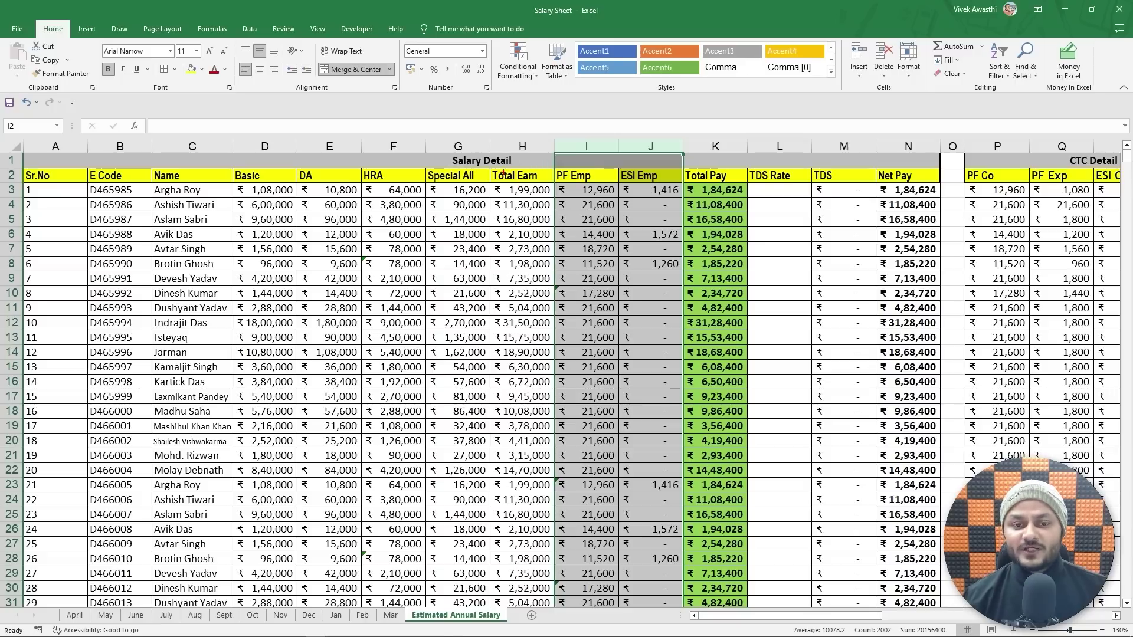
mouse_move(490, 167)
left_mouse_down()
mouse_move(547, 189)
mouse_move(668, 189)
left_mouse_up()
mouse_move(711, 157)
left_mouse_down()
mouse_move(734, 160)
mouse_move(692, 184)
mouse_move(730, 161)
left_mouse_up()
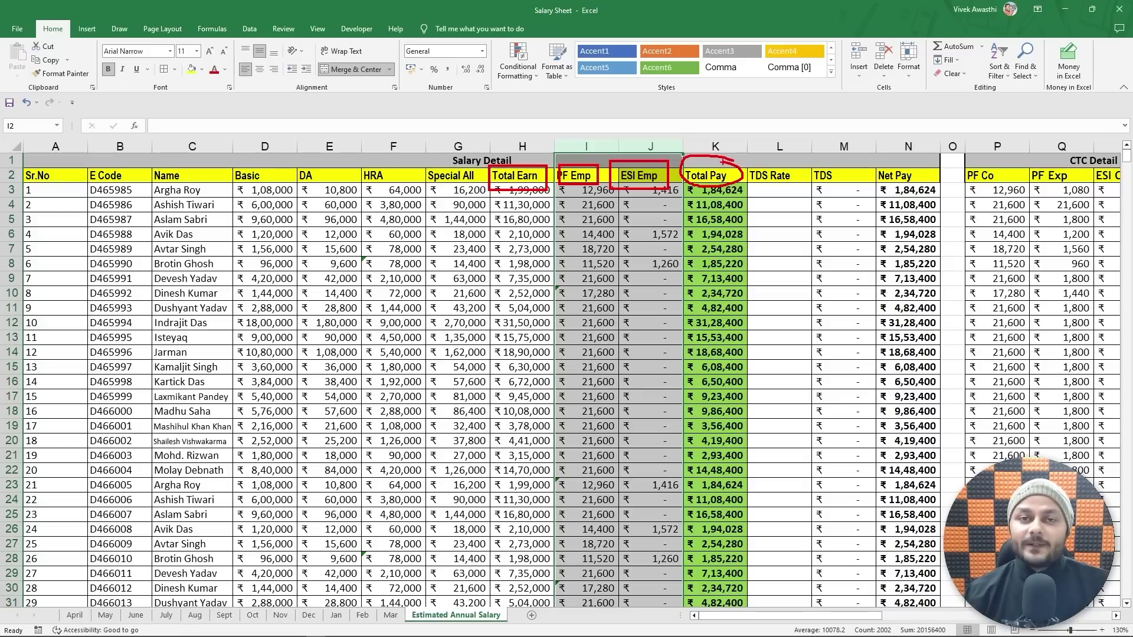
mouse_move(796, 165)
left_mouse_down()
mouse_move(785, 193)
mouse_move(798, 168)
left_mouse_up()
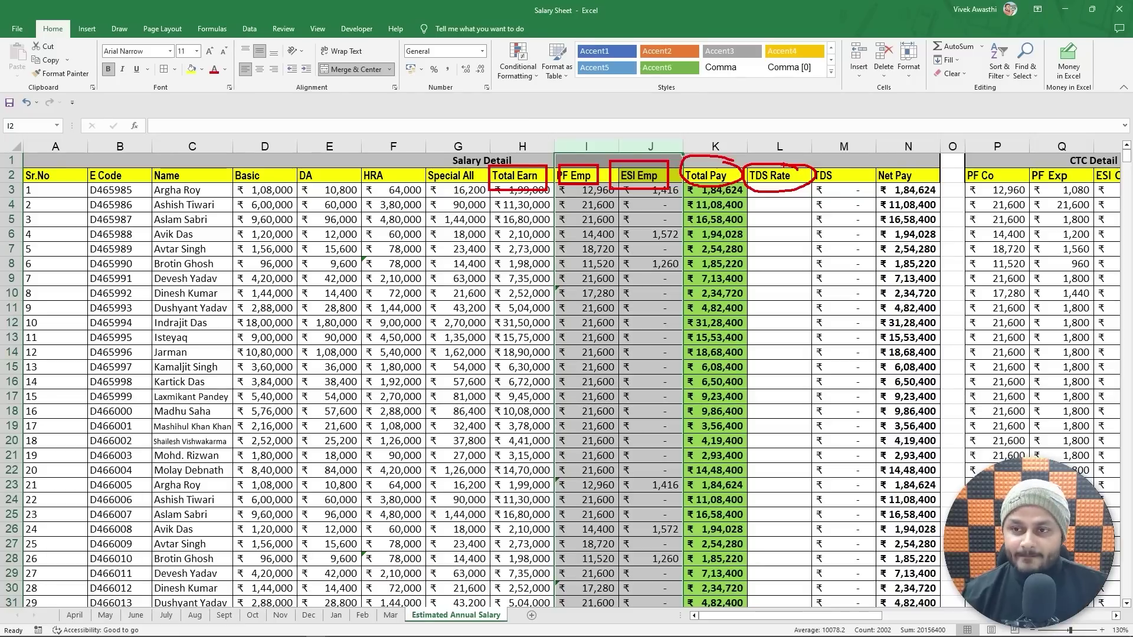
mouse_move(850, 163)
left_mouse_down()
mouse_move(813, 166)
mouse_move(854, 185)
mouse_move(839, 168)
left_mouse_up()
mouse_move(933, 168)
left_mouse_down()
mouse_move(872, 174)
mouse_move(927, 177)
mouse_move(879, 165)
left_mouse_up()
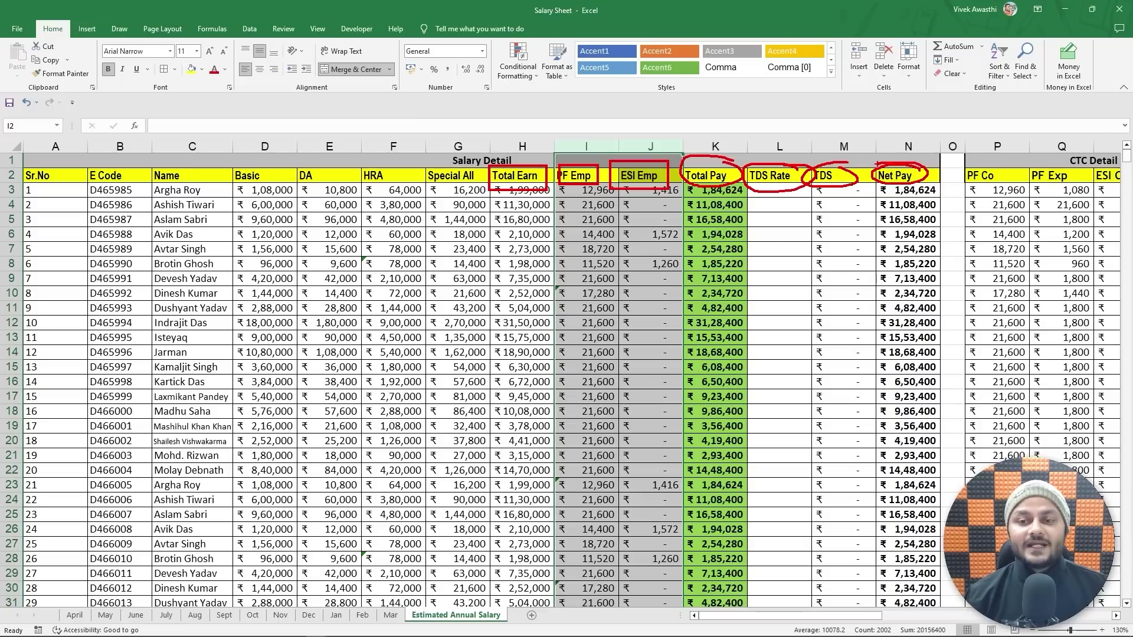
- Clear the red marks and step through the CTC Detail headings from PF Co to CTC, ending on the first employee's CTC in S3
key("Escape")
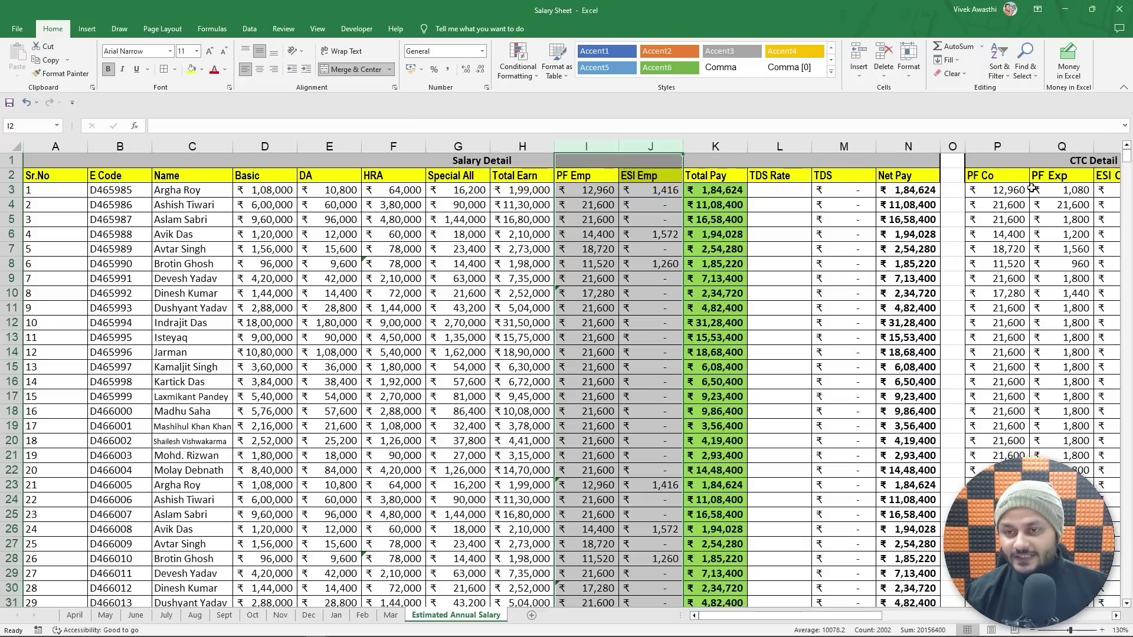
key("Right")
key("Right")
key("Right")
key("Right")
key("Right")
key("Right")
key("Right")
key("Right")
key("Right")
key("Right")
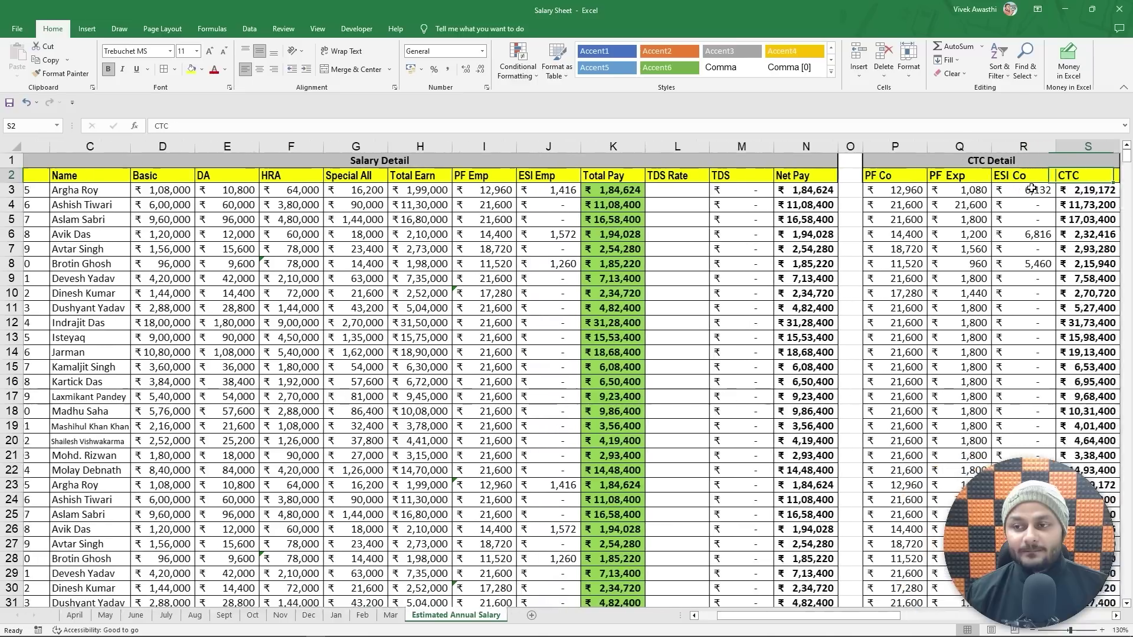
key("Left")
key("Left")
key("Left")
key("Right")
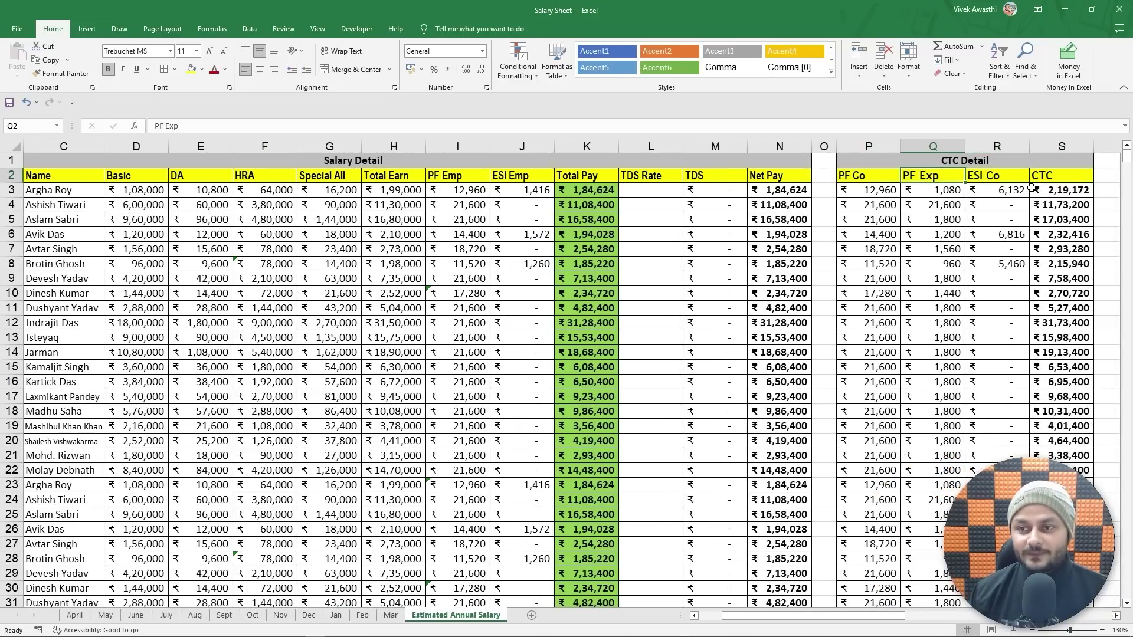
key("Right")
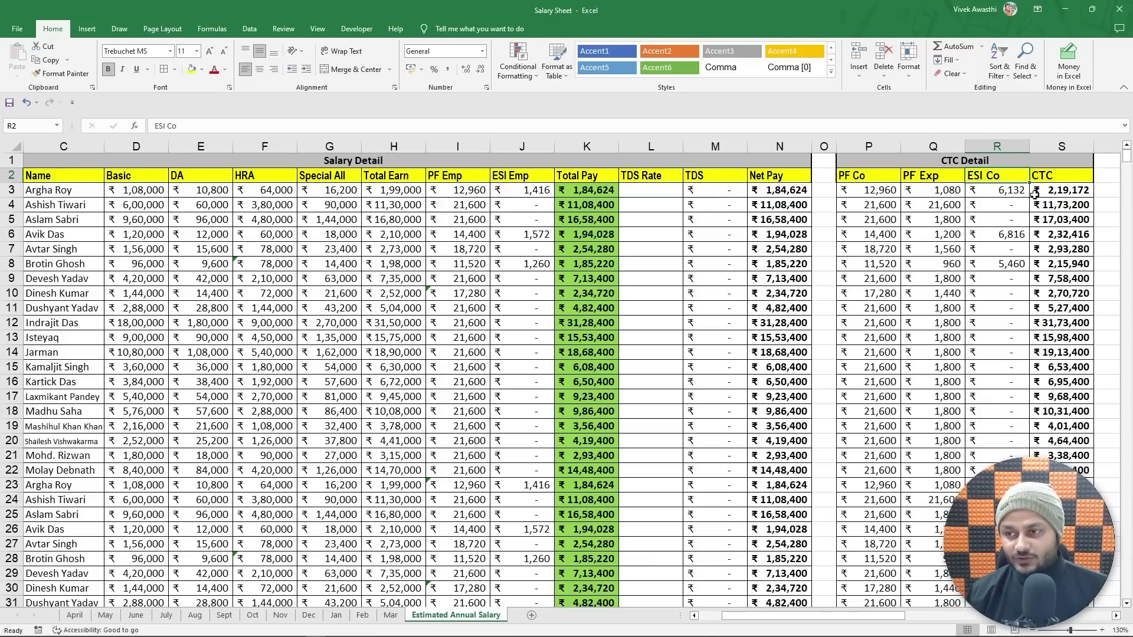
key("Right")
scroll(1034, 194, "right", 4)
key("Down")
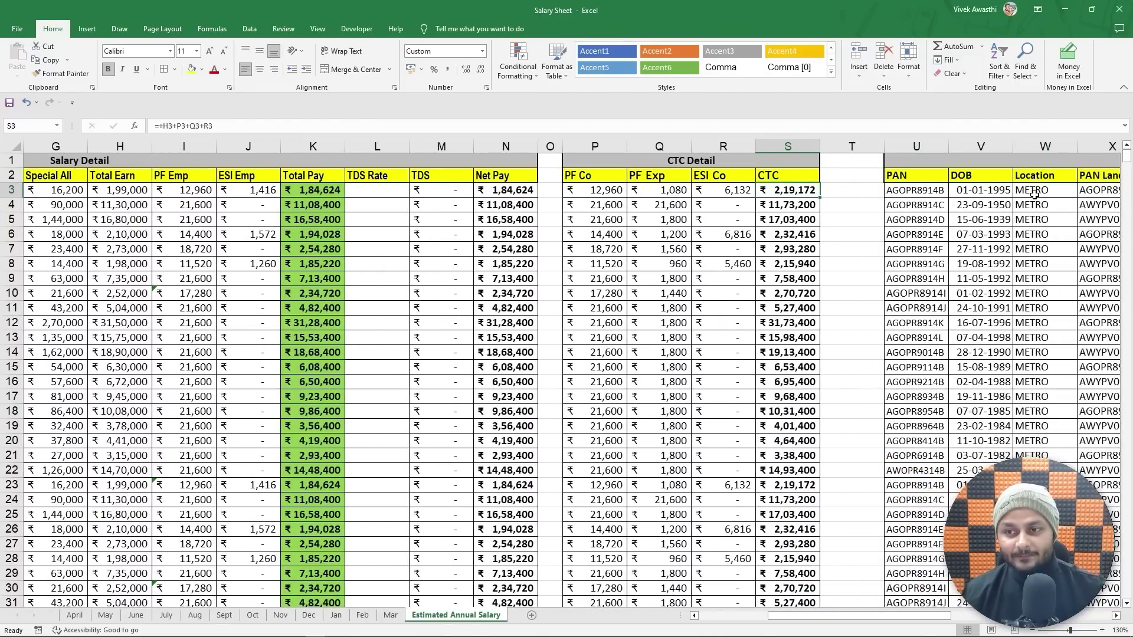
- Move along row 3 into the Income Tax Information block and select the block's title in row 1
key("Right")
key("Right")
key("Right")
key("Right")
key("Right")
key("Right")
key("Right")
key("Right")
key("Right")
key("Right")
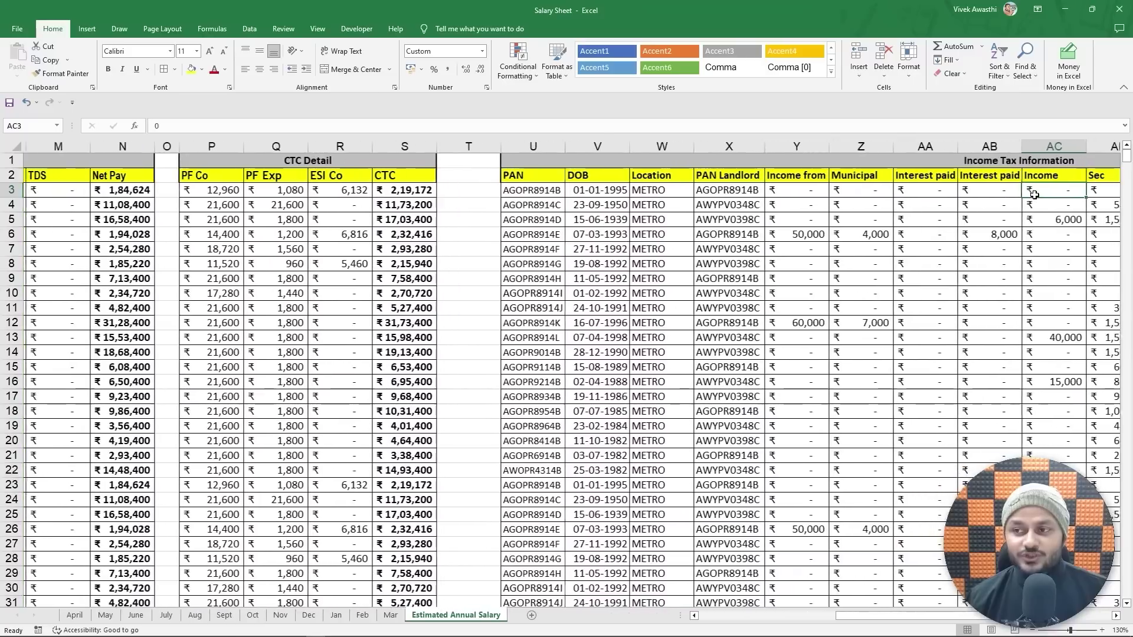
key("Up")
key("Up")
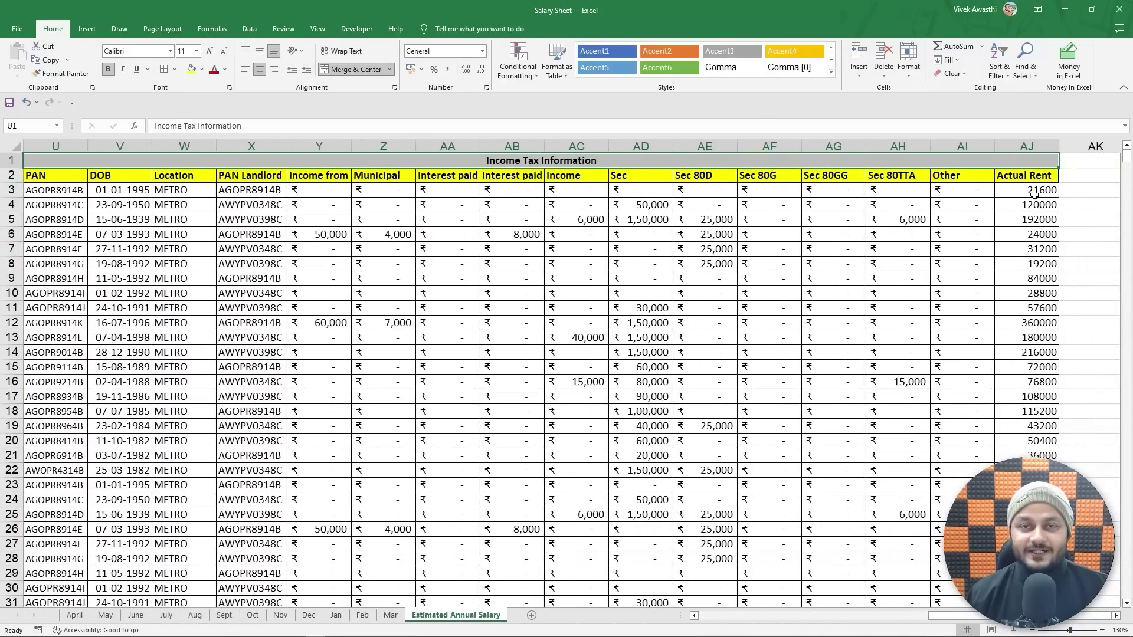
- Step back through the first employee's tax information in row 3 to the employee PAN in U3
key("Down")
key("Down")
key("Left")
key("Left")
key("Left")
key("Left")
key("Left")
key("Left")
key("Left")
key("Left")
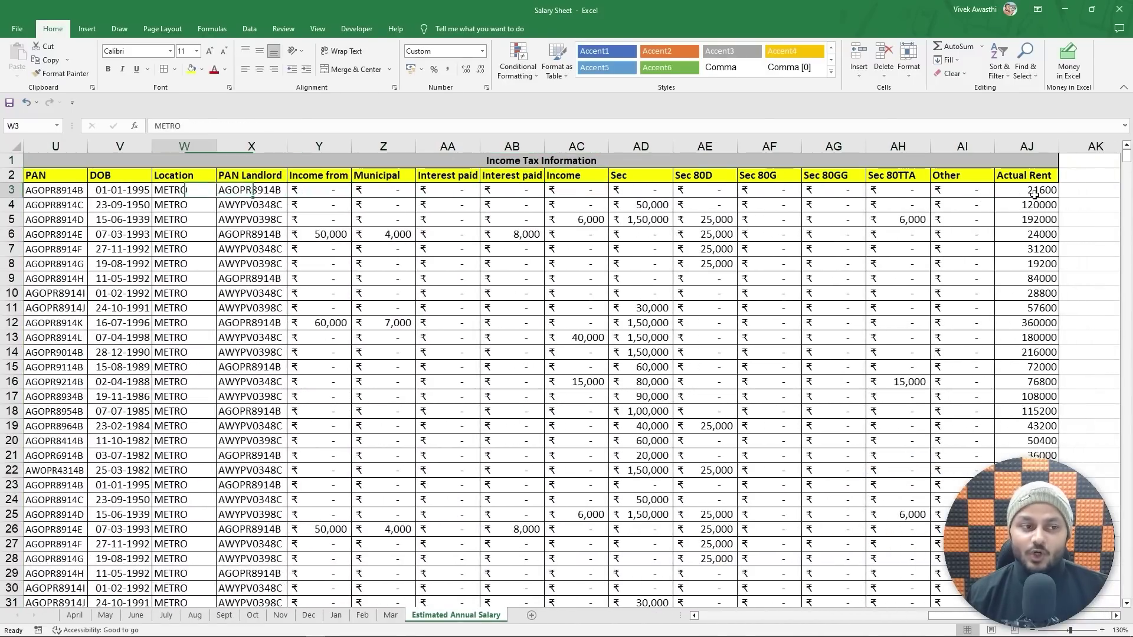
key("Left")
key("Right")
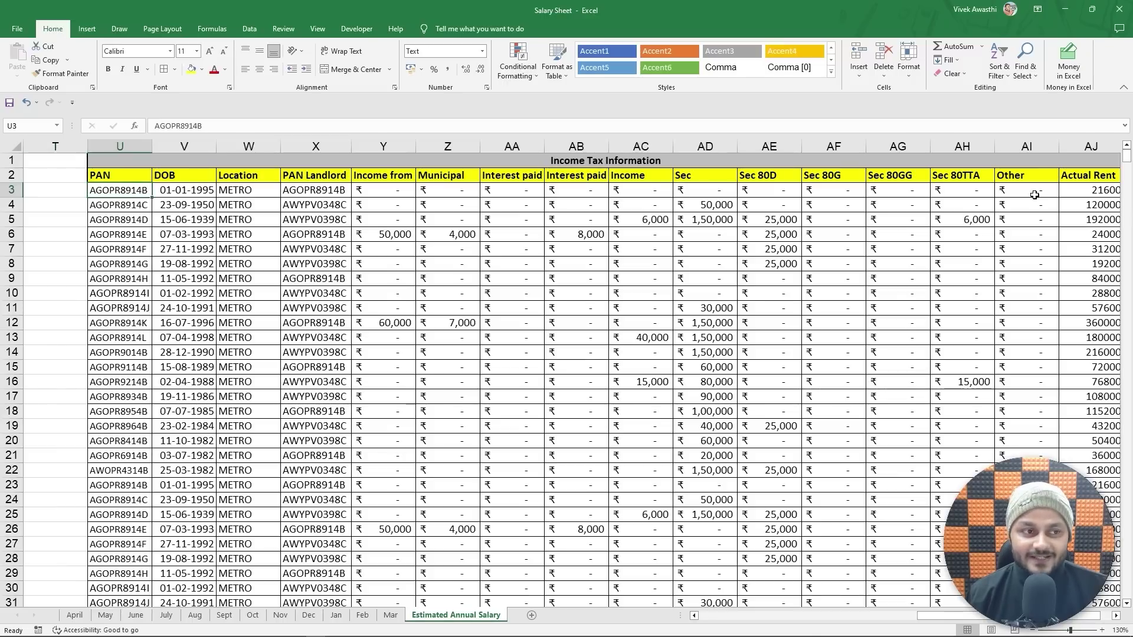
- Go through the Income Tax Information headings in row 2 from PAN Employee past Actual Rent to AK2
key("Up")
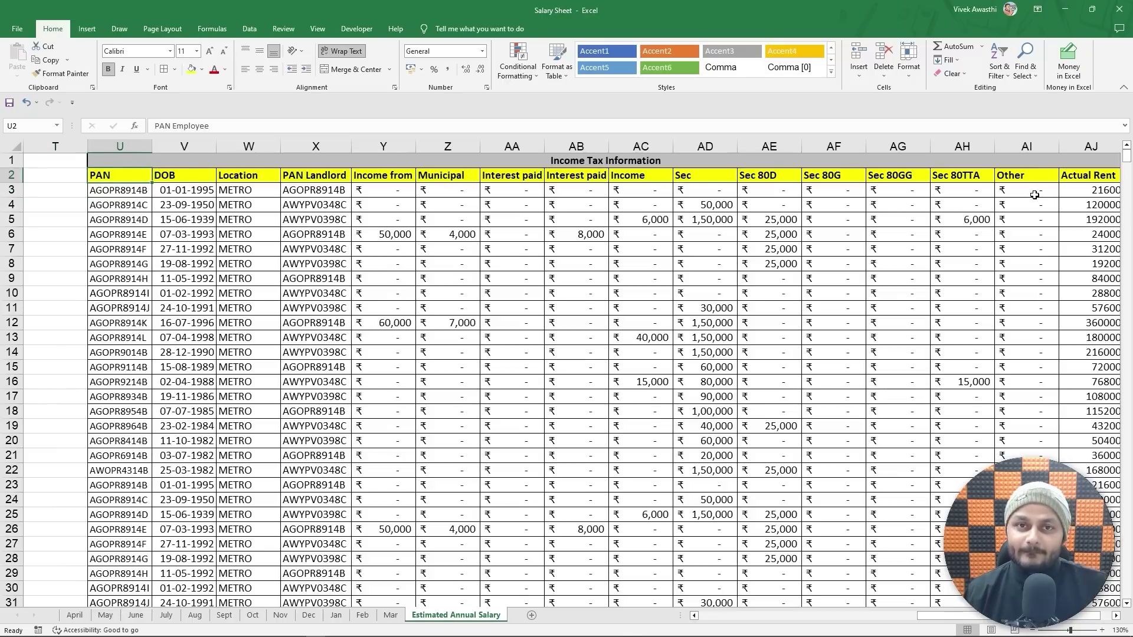
key("Right")
key("Right")
key("Right")
key("Right")
key("Right")
key("Right")
key("Right")
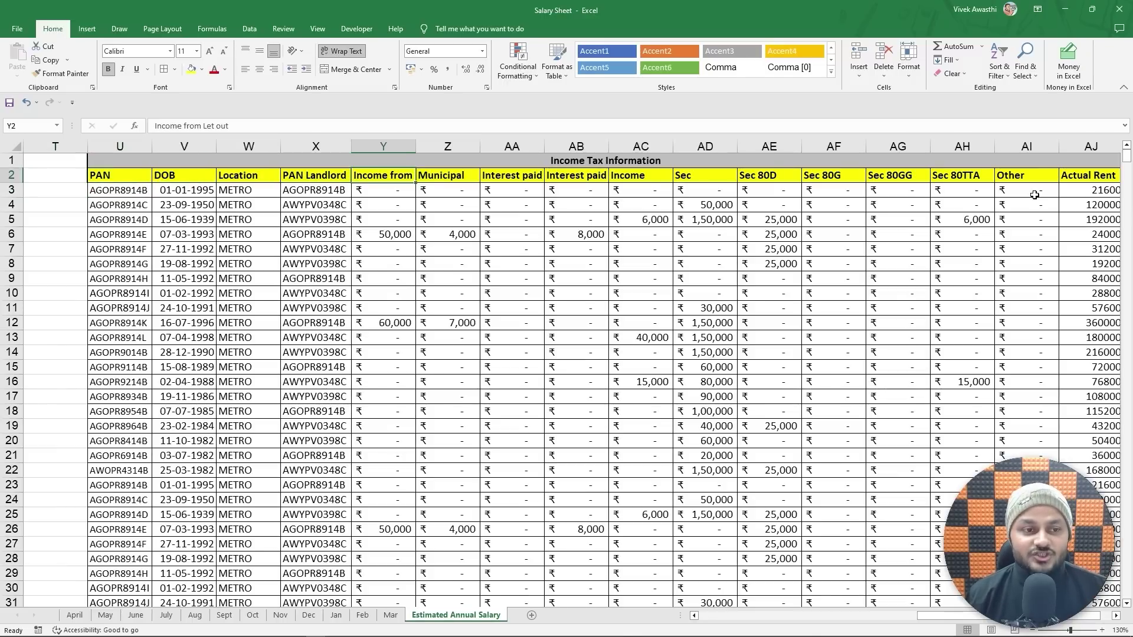
key("Right")
key("Right")
key("Right")
key("Right")
key("Right")
key("Right")
key("Right")
key("Right")
key("Right")
key("Right")
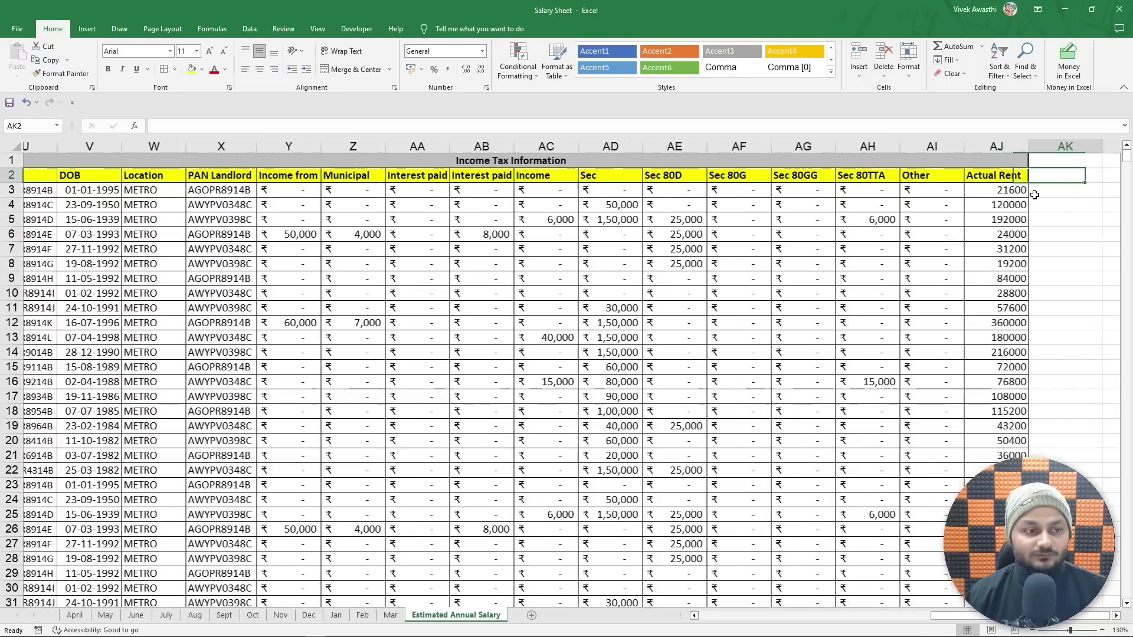
- Go back along the Income Tax Information headings to PAN Landlord in X2
key("Left")
key("Left")
key("Left")
key("Left")
key("Left")
key("Left")
key("Left")
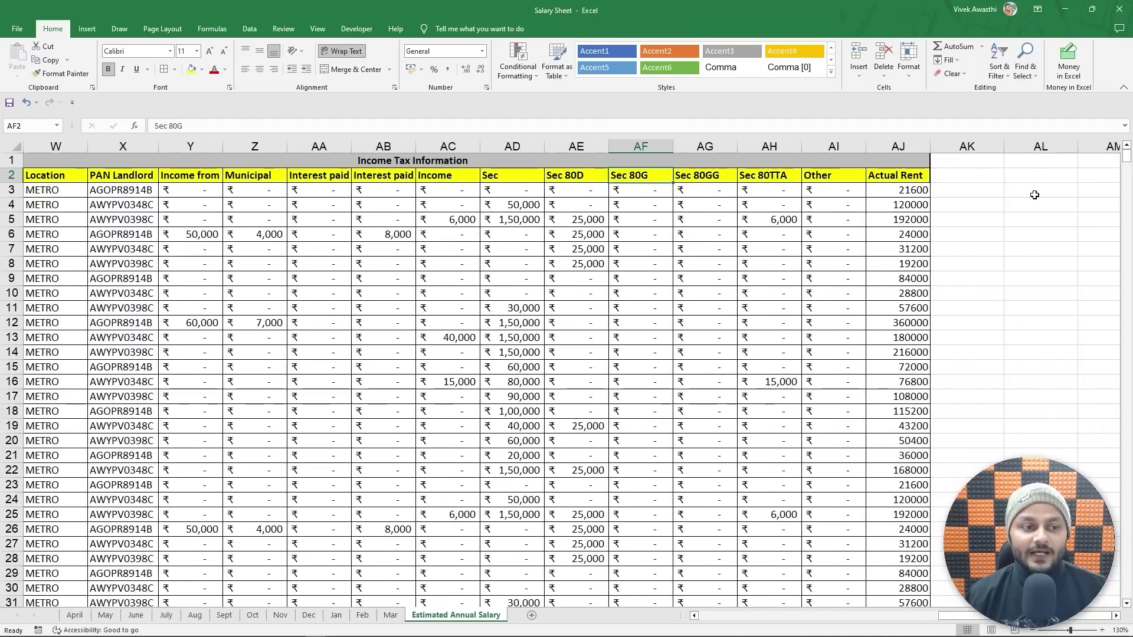
key("Left")
key("Left")
key("Left")
key("Left")
key("Left")
key("Left")
key("Left")
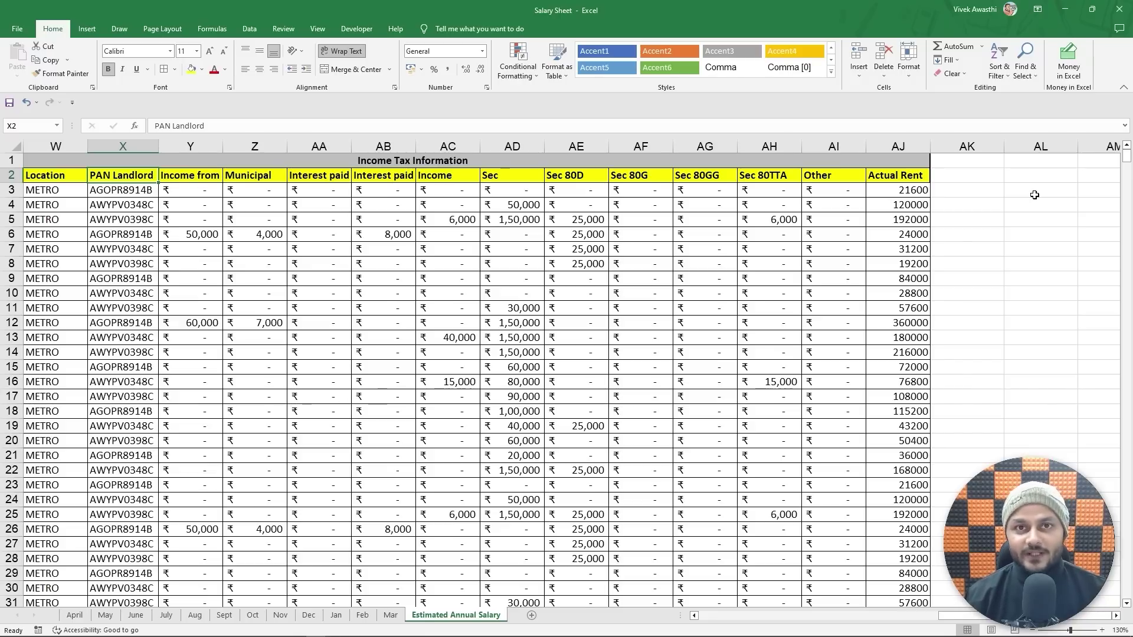
- Examine the let-out income, municipal tax and interest paid headings one by one, ending on Income From Other Sources in AC2
key("Right")
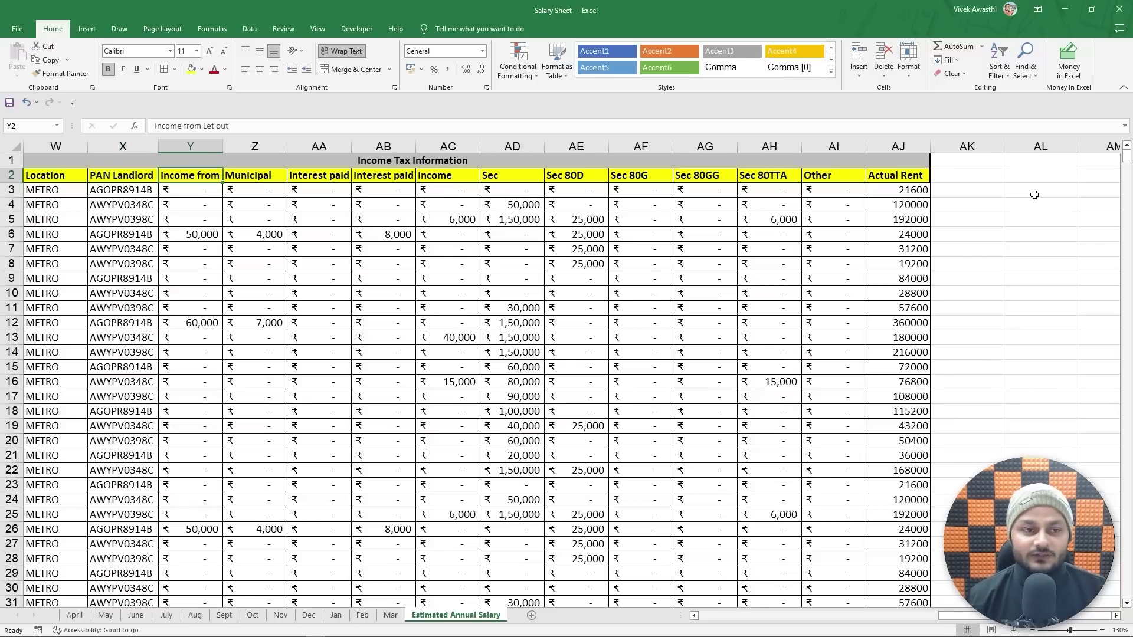
key("Right")
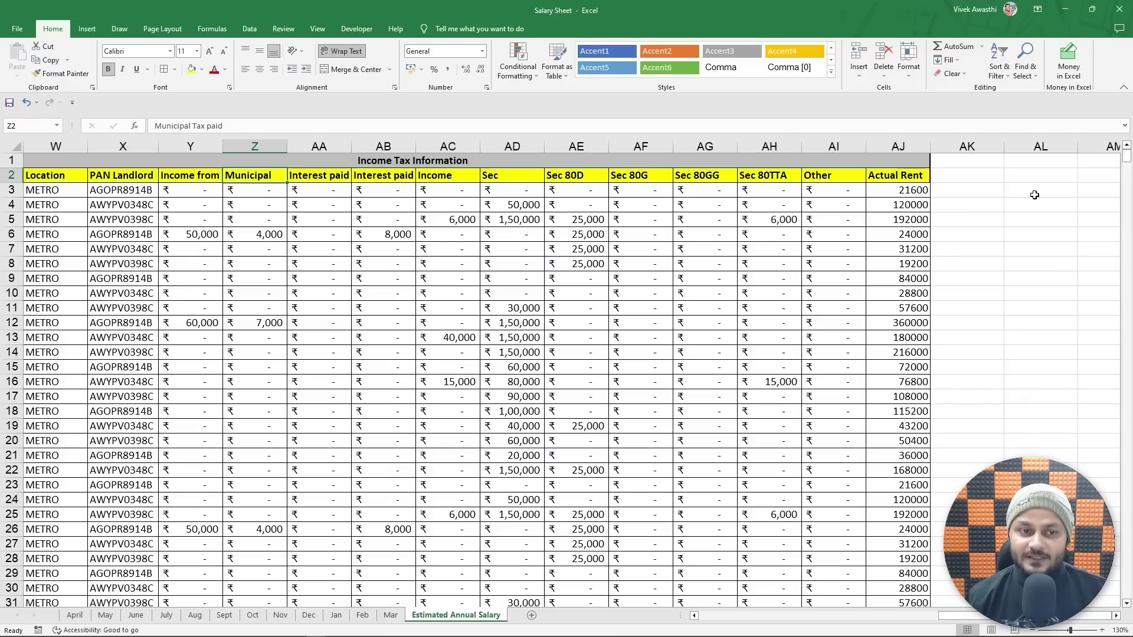
key("Right")
key("Right")
key("Left")
key("Right")
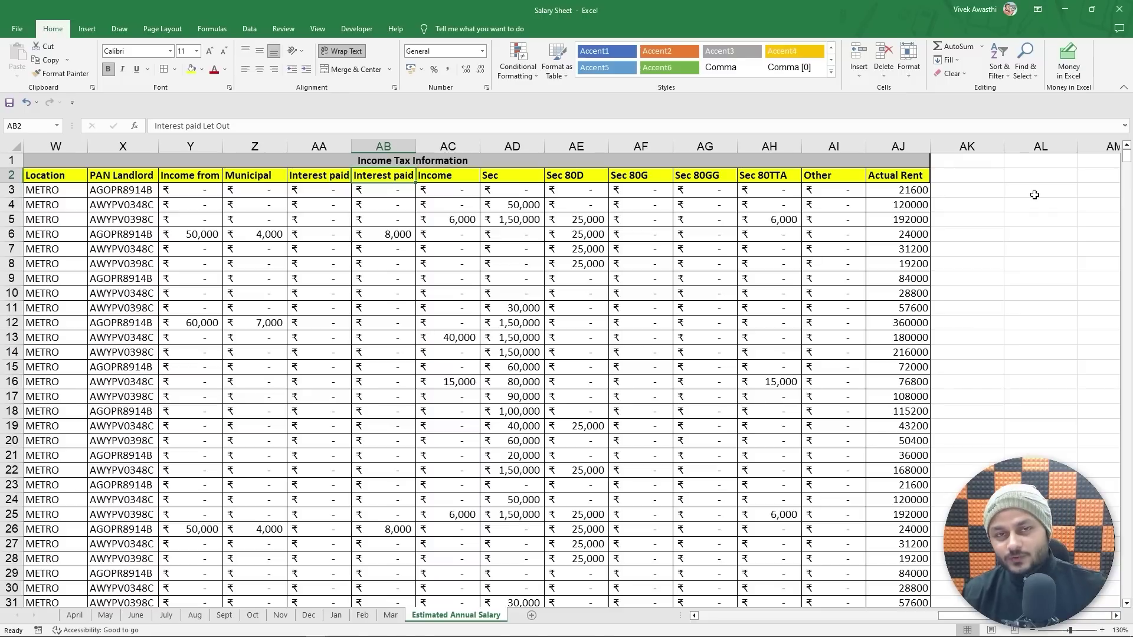
key("Right")
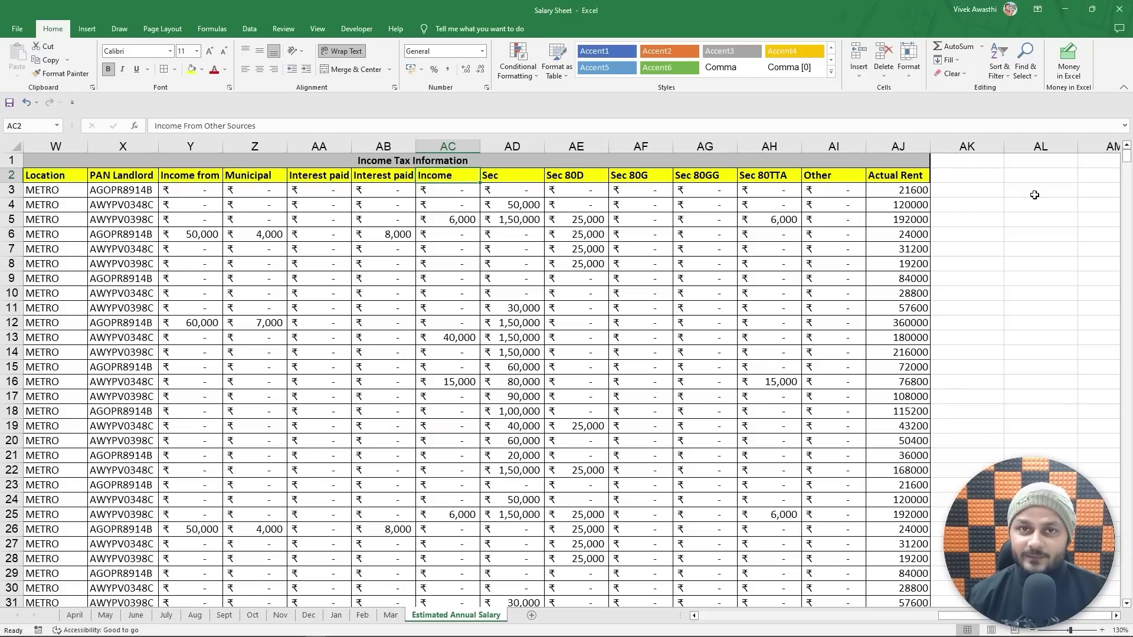
- Examine the deduction headings from Sec 80C/80CCC/80CCD through Sec 80TTA, ending on Other in AI2
key("Right")
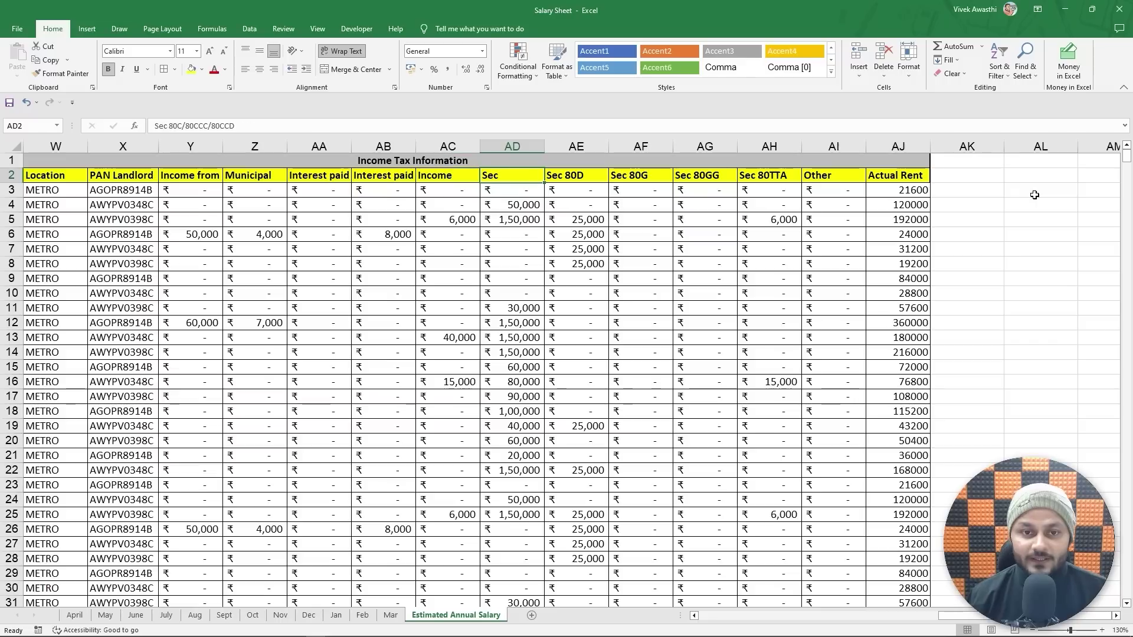
key("Right")
key("Right")
key("Right")
key("Right")
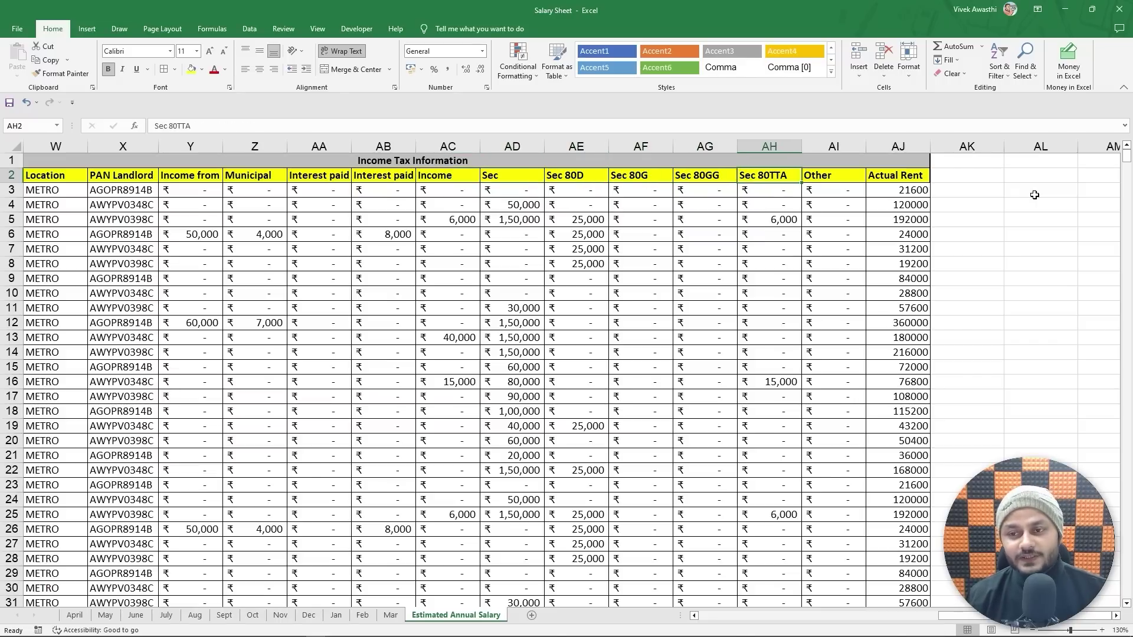
key("Right")
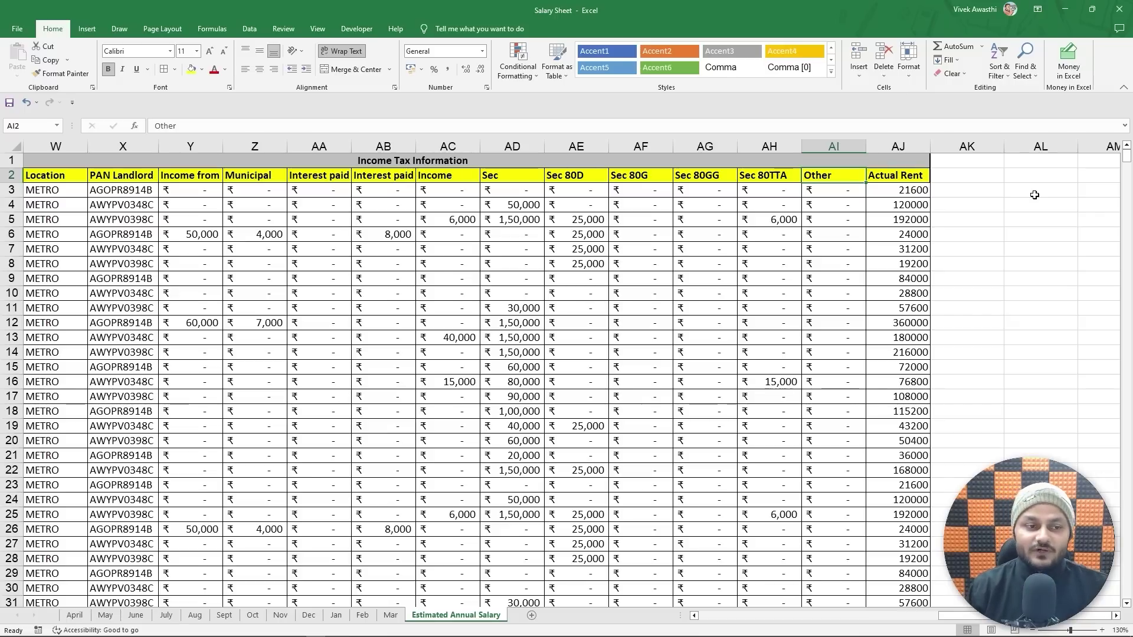
- Select the third employee's Section 80C amount in AD5, then examine the Actual Rent column, ending on the formula in AJ3
left_click(524, 221)
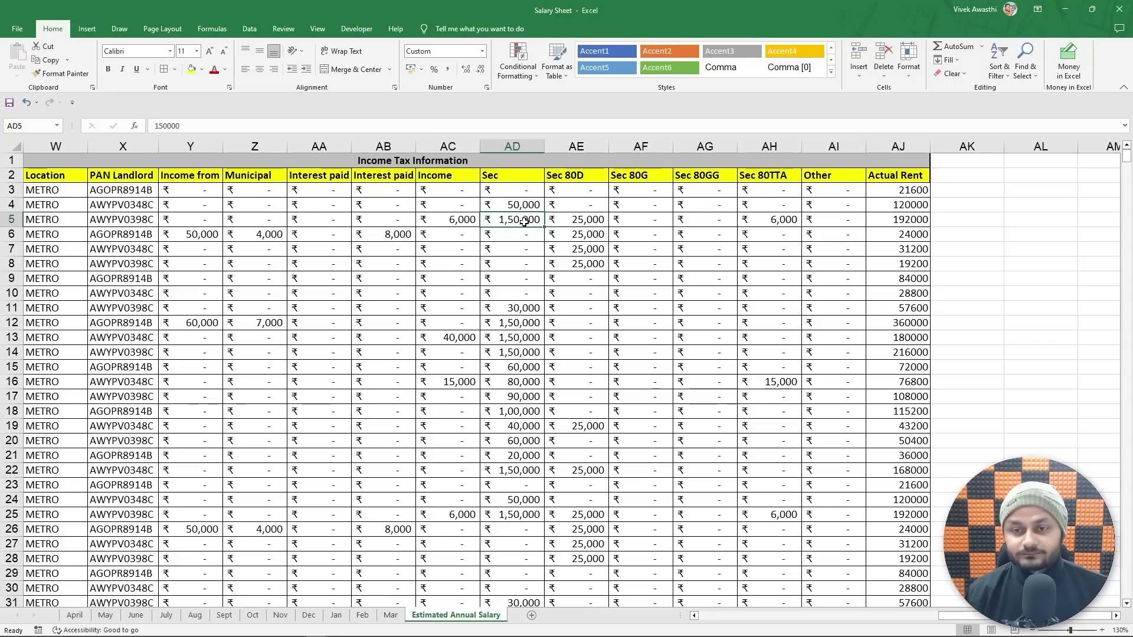
key("Right")
key("Right")
key("Right")
key("Right")
key("Right")
key("Right")
key("Up")
key("Up")
key("Up")
key("Up")
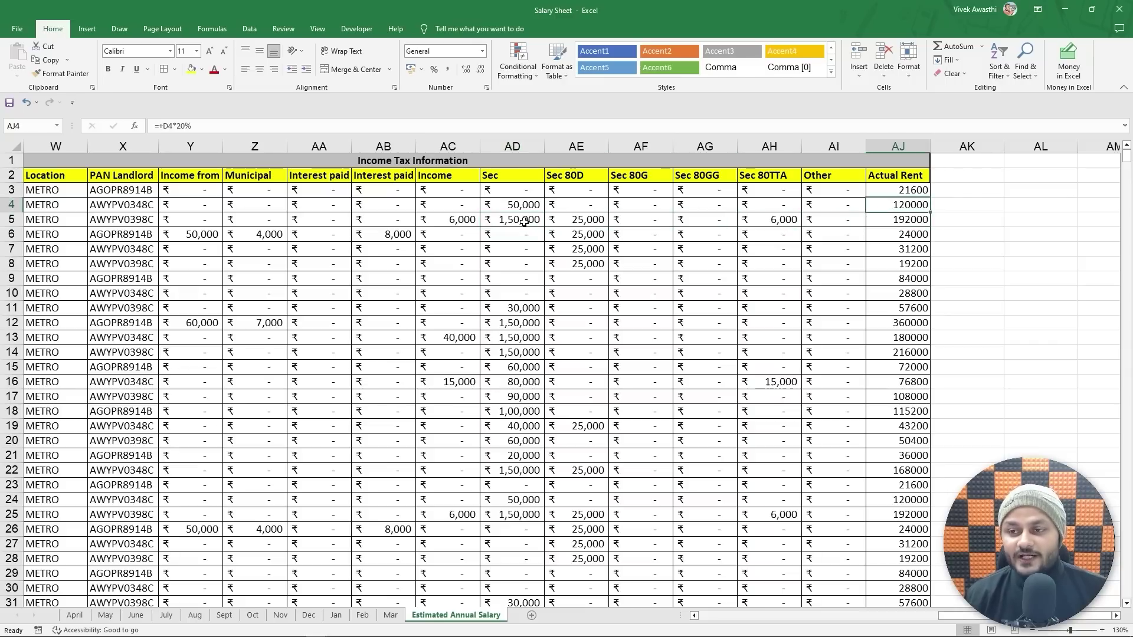
key("Down")
key("Down")
key("Right")
key("Right")
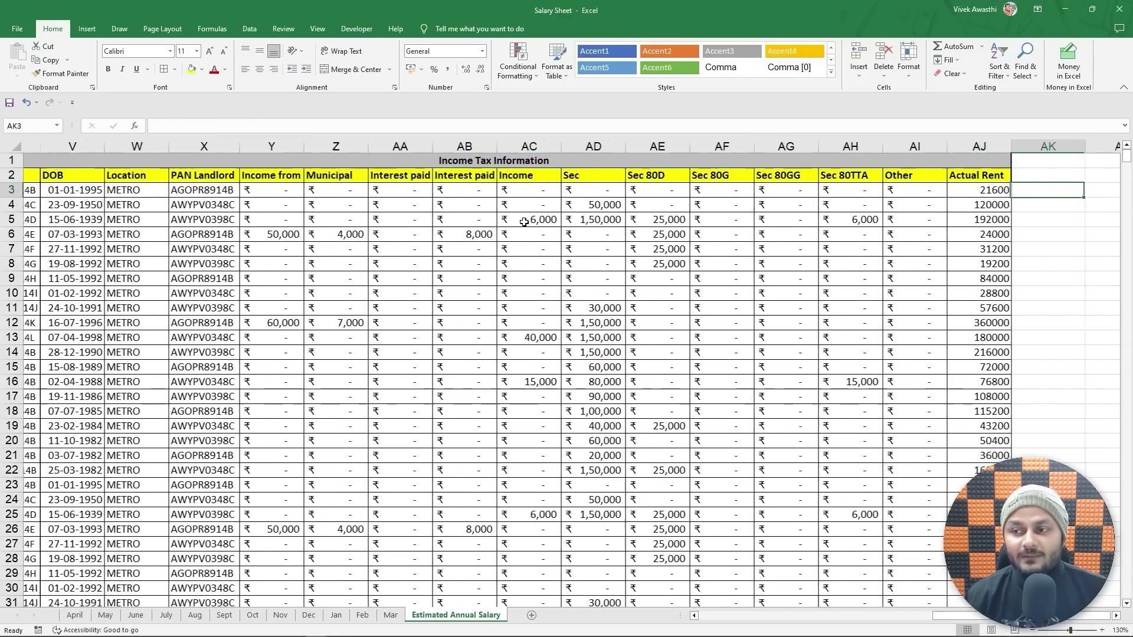
key("Left")
key("Left")
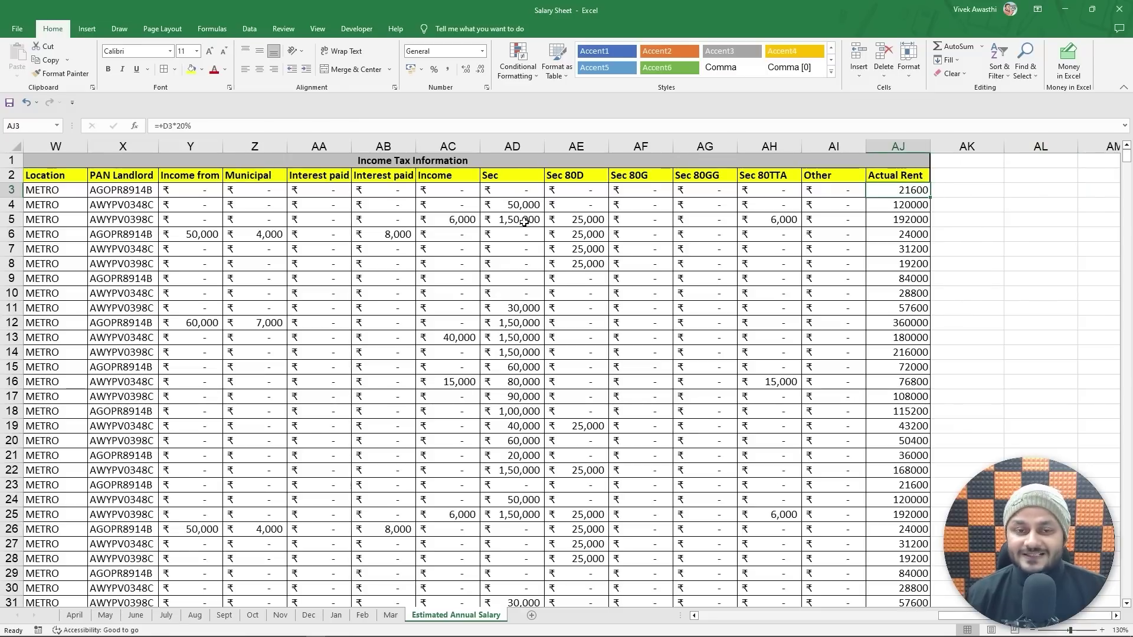
- Return along row 3 to the first employee's serial number in A3
key("Left")
key("Left")
key("Left")
key("Left")
key("Left")
key("Left")
key("Left")
key("Left")
key("Left")
key("Left")
key("Left")
key("Left")
key("Left")
key("Left")
key("Left")
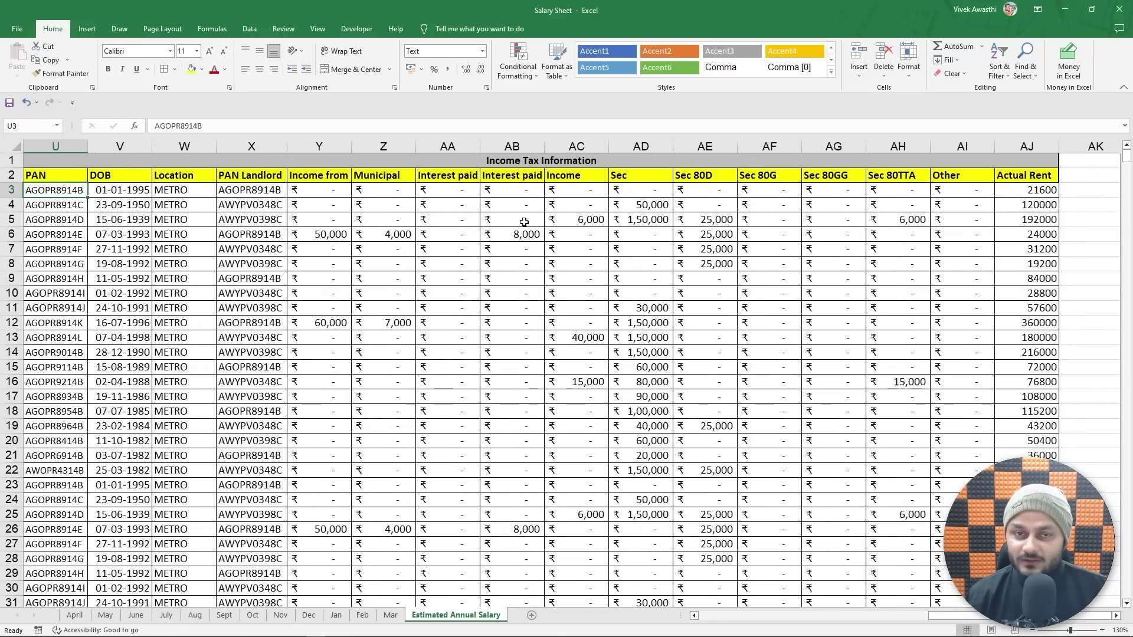
key("Left")
key("Left")
key("Left")
key("Left")
key("Left")
key("Left")
key("Left")
key("Left")
key("Left")
key("Left")
key("Left")
key("Left")
key("Left")
key("Left")
key("Left")
key("Left")
key("Left")
key("Left")
key("Left")
key("Left")
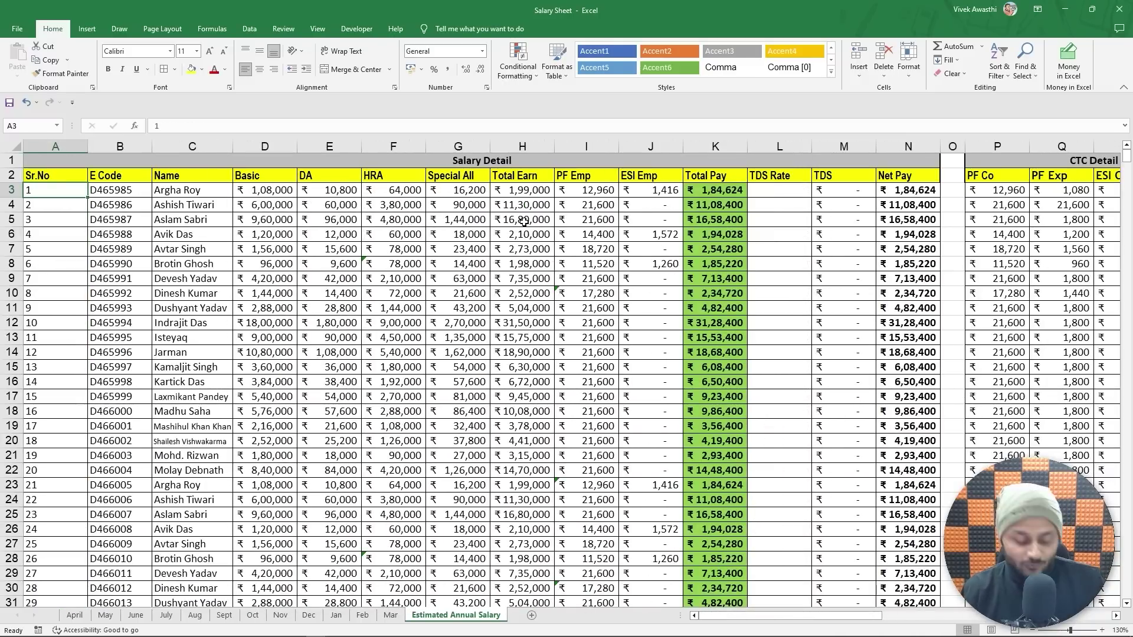
- Switch to the Salary TDS Calculator_FY 2021-22_Fintaxpro workbook and set the first row's HRA Total in L5 to 0
key("alt+Tab")
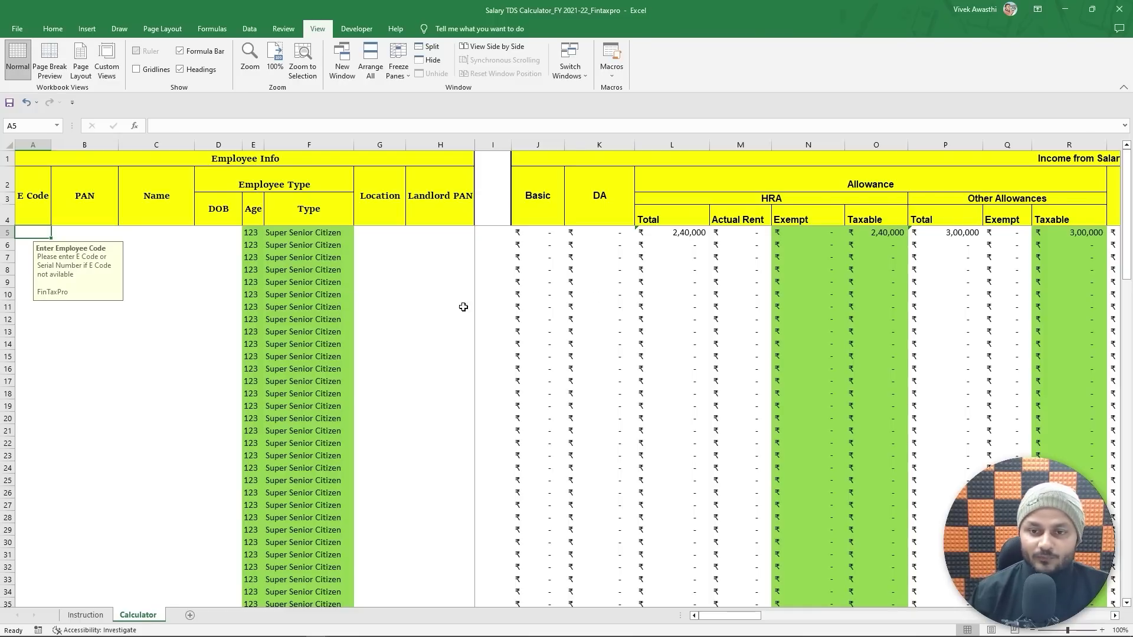
left_click(678, 234)
double_click(678, 233)
type("0")
key("Return")
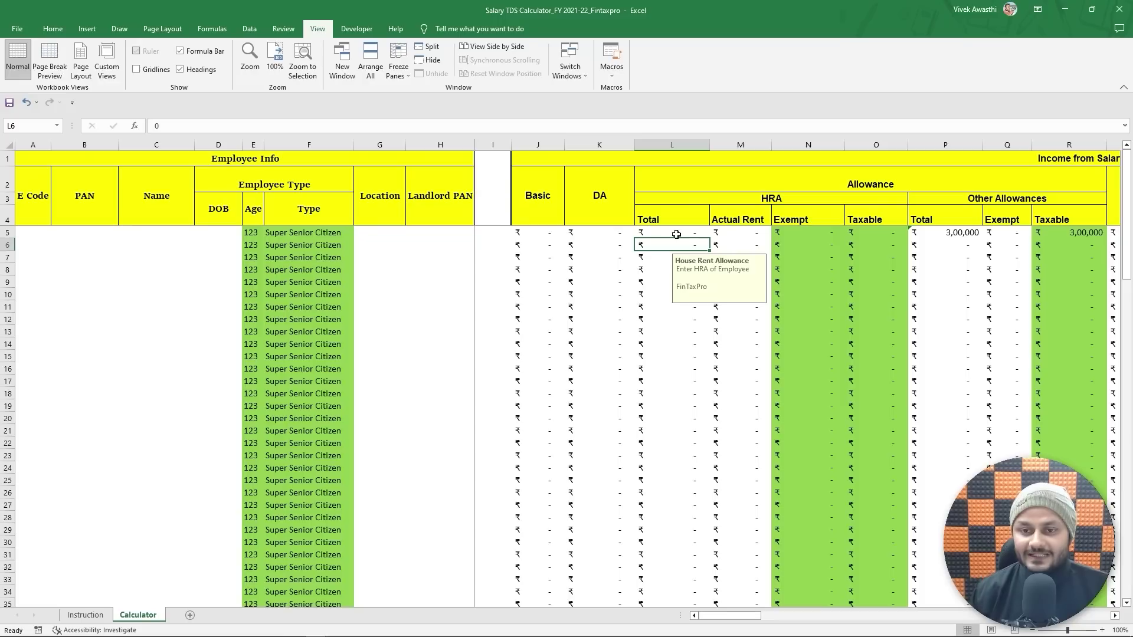
- Select the first E Code cell, A5, in the calculator, then switch back to the Salary Sheet workbook
key("Up")
key("Left")
key("Left")
key("Left")
key("Left")
key("Left")
key("Left")
key("Left")
key("Left")
key("Left")
key("Left")
key("Left")
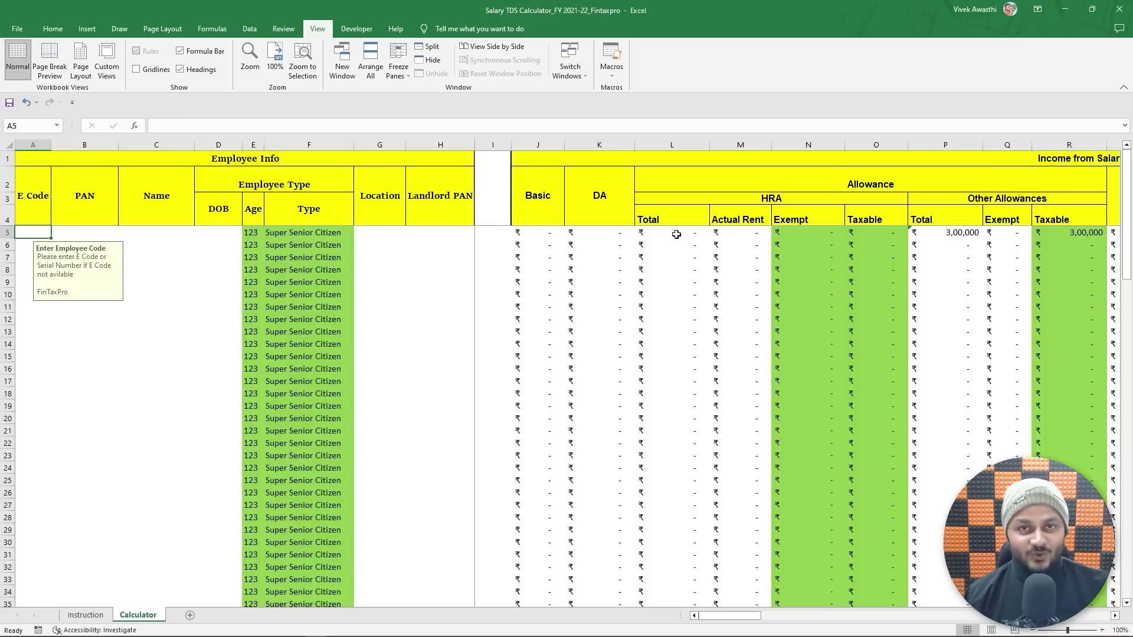
key("Up")
key("Down")
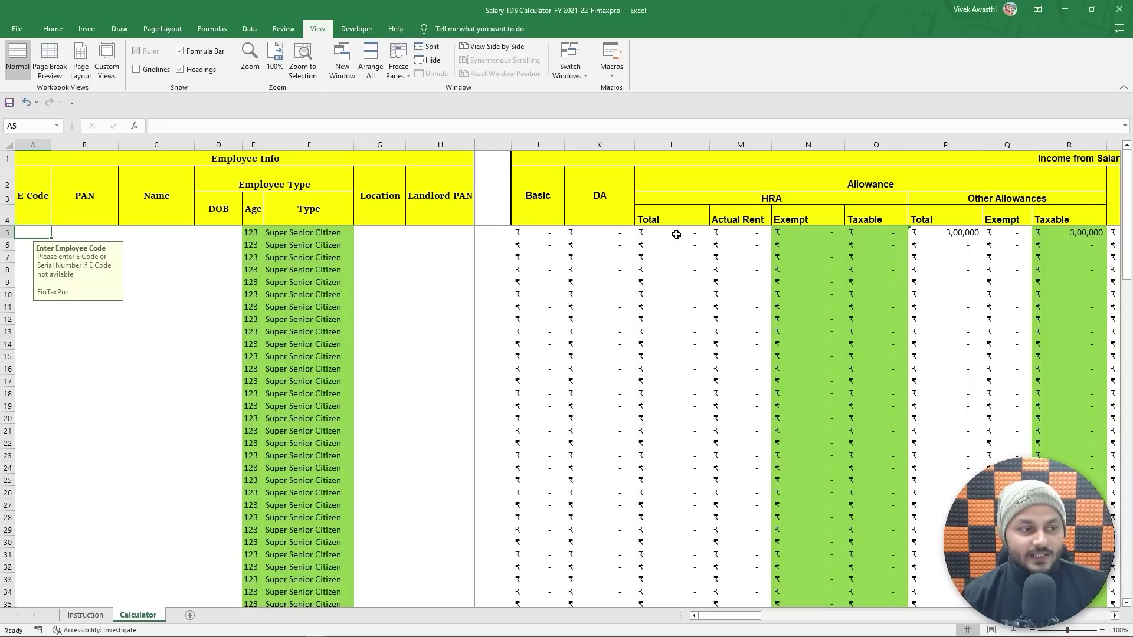
key("alt+Tab")
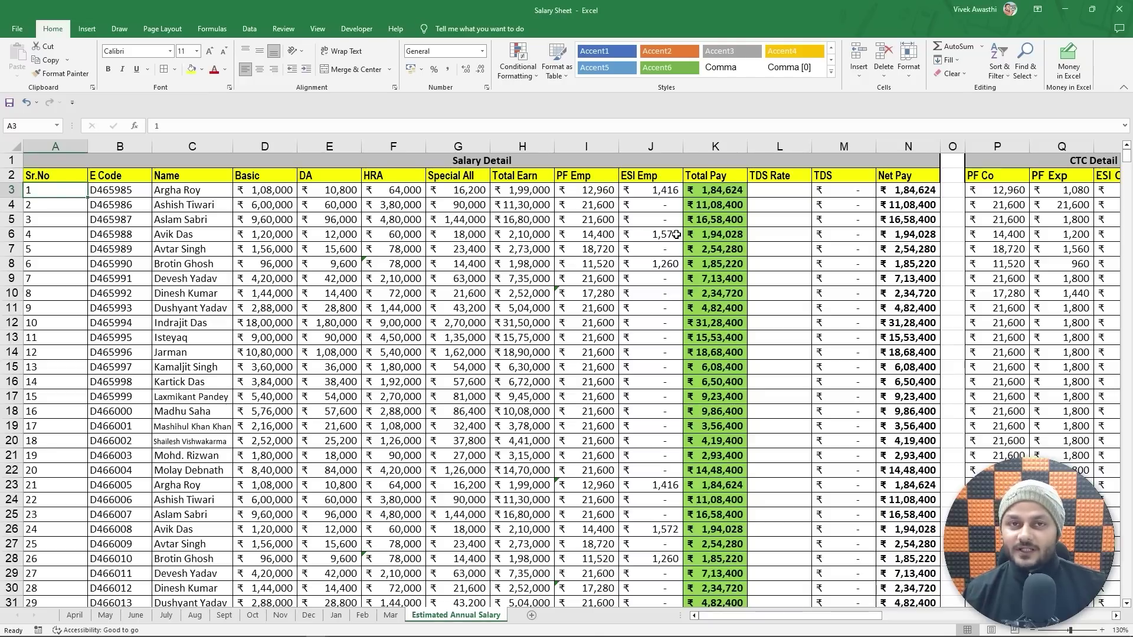
- Copy all employee codes from B3 down to row 1002 on the Estimated Annual Salary sheet
key("Right")
key("Right")
key("Right")
key("Right")
key("alt+Tab")
key("Up")
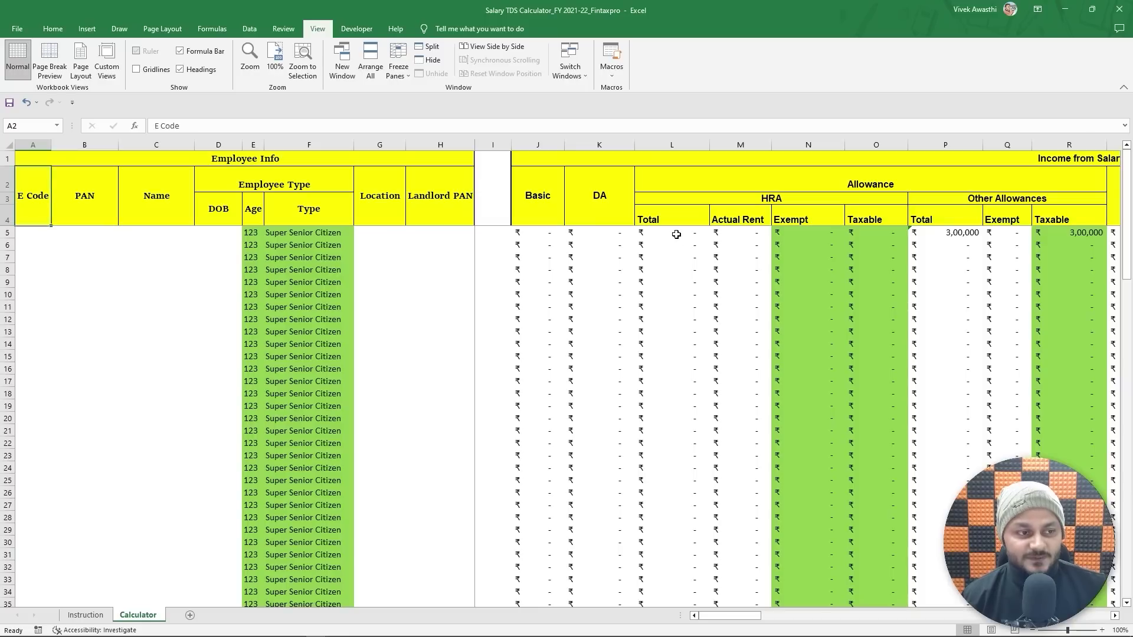
key("alt+Tab")
key("Right")
key("Right")
key("Left")
key("Left")
key("Left")
key("Left")
key("Left")
key("Left")
key("Right")
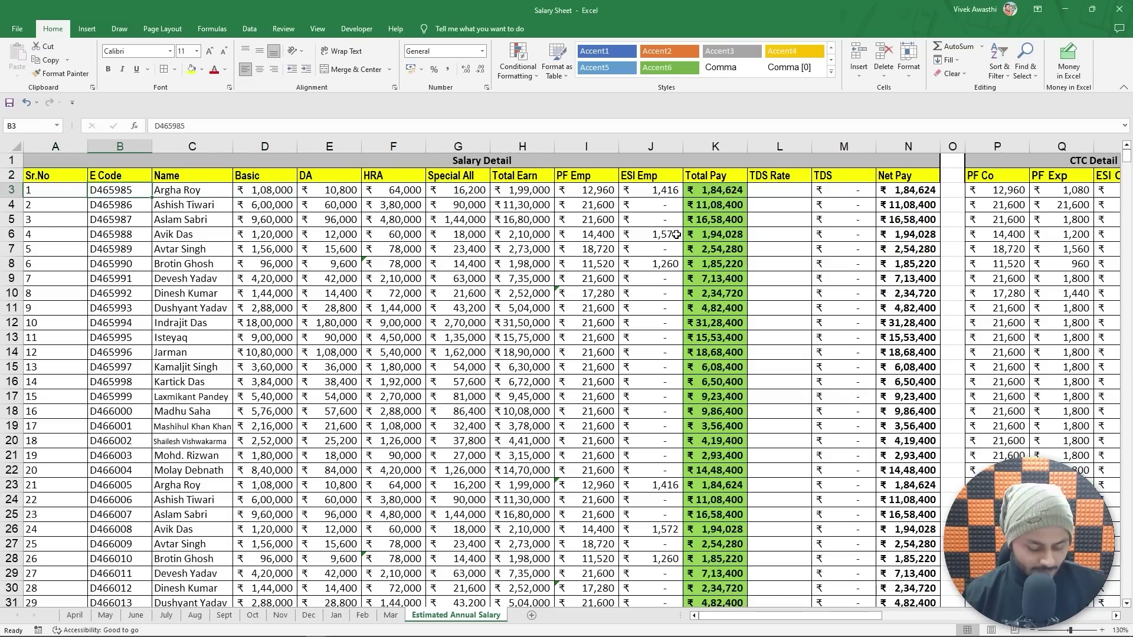
key("ctrl+shift+Down")
key("ctrl+c")
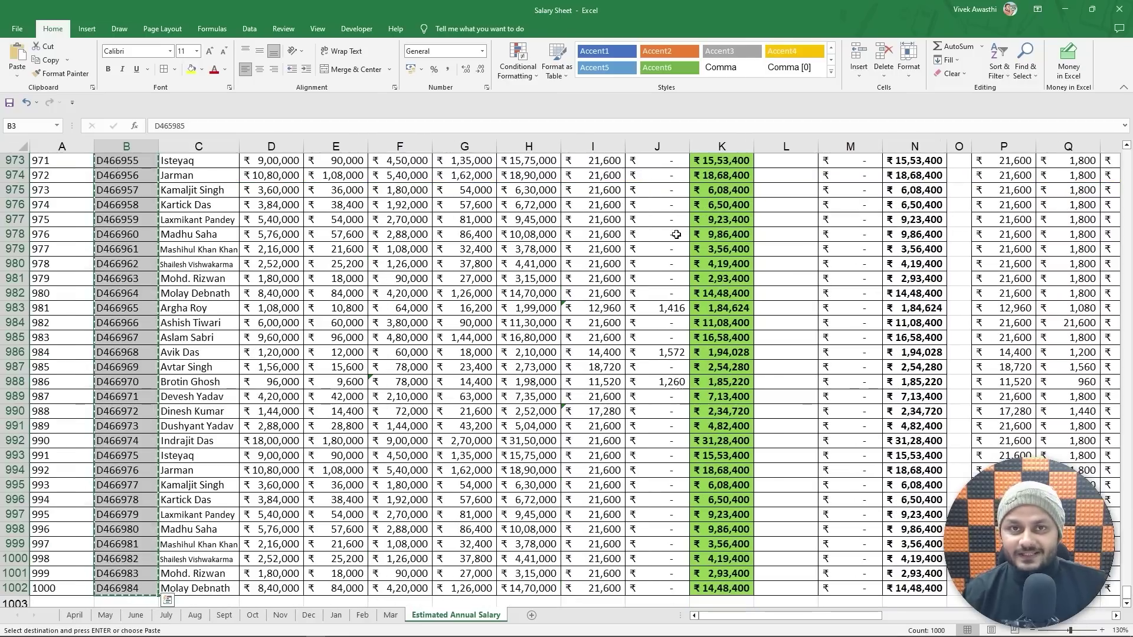
- Switch to the Salary TDS Calculator workbook and paste the codes as values into the E Code column starting at A5
key("alt+Tab")
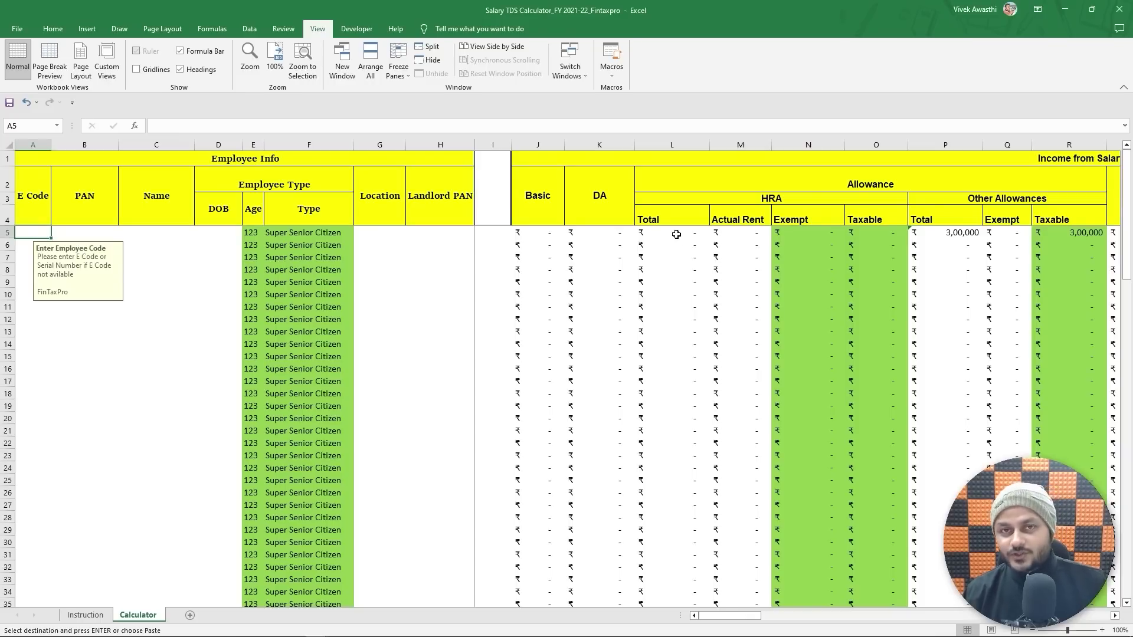
key("ctrl+alt+v")
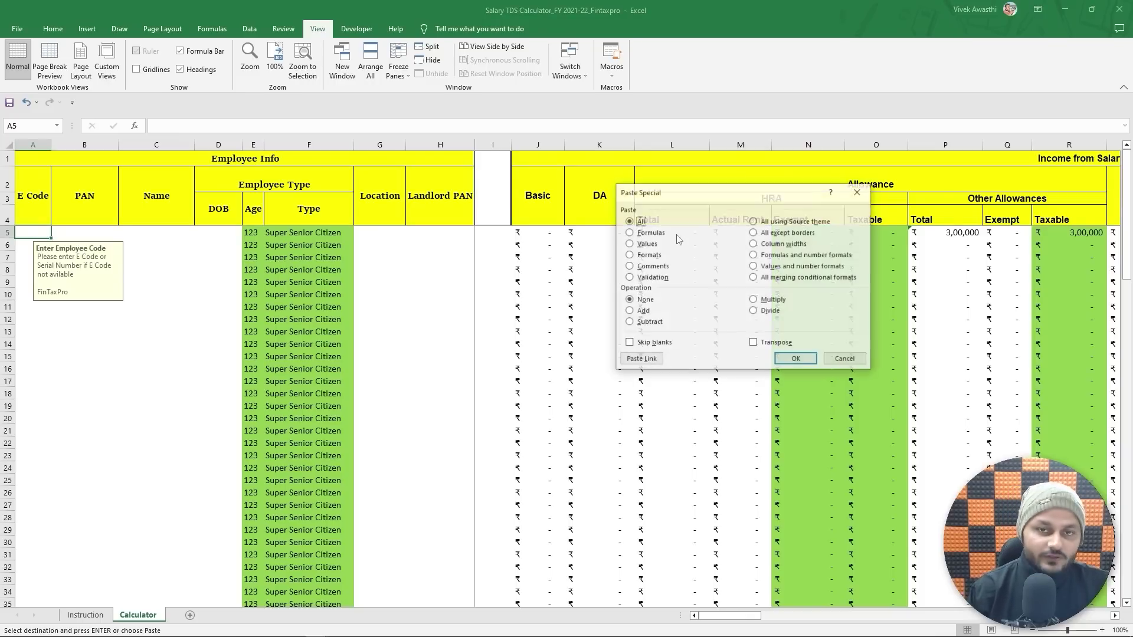
key("v")
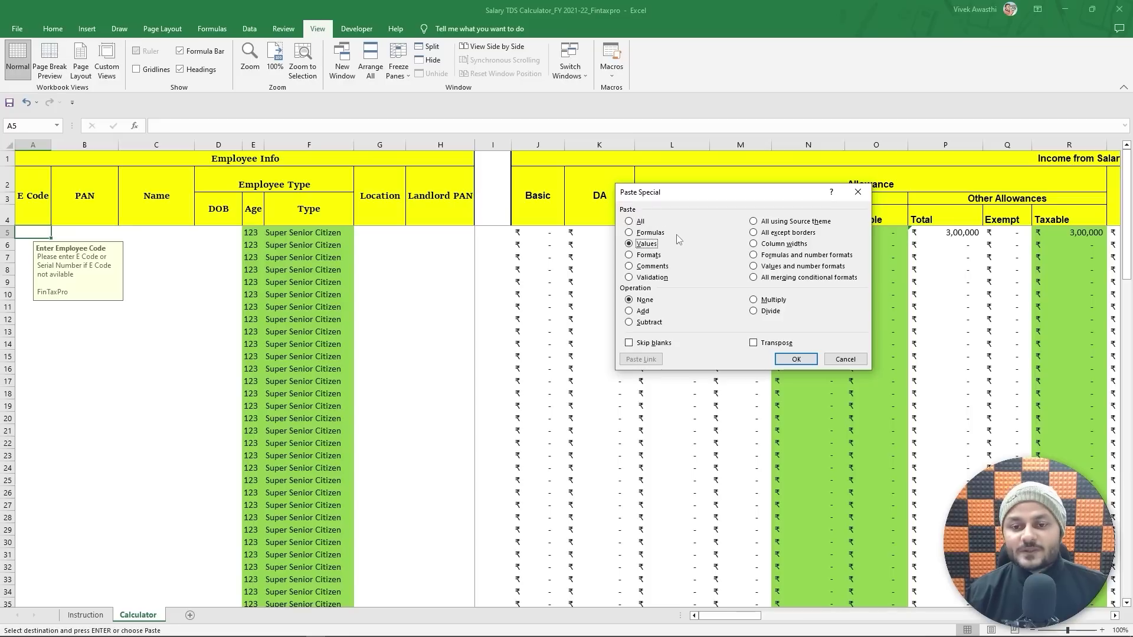
key("Return")
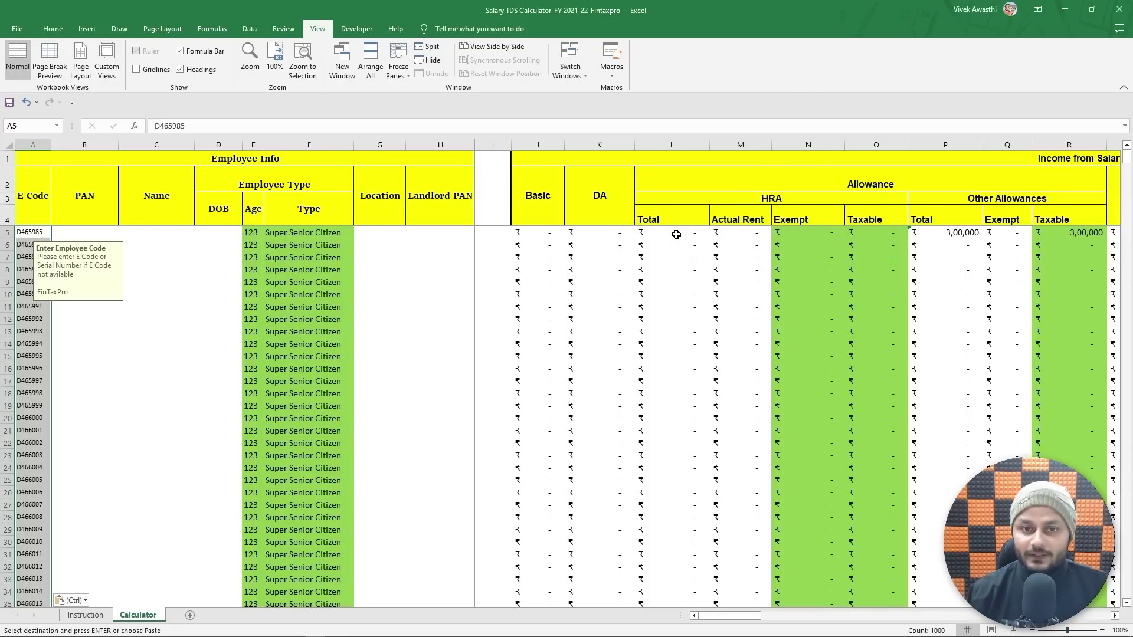
scroll(197, 309, "up", 3, "ctrl")
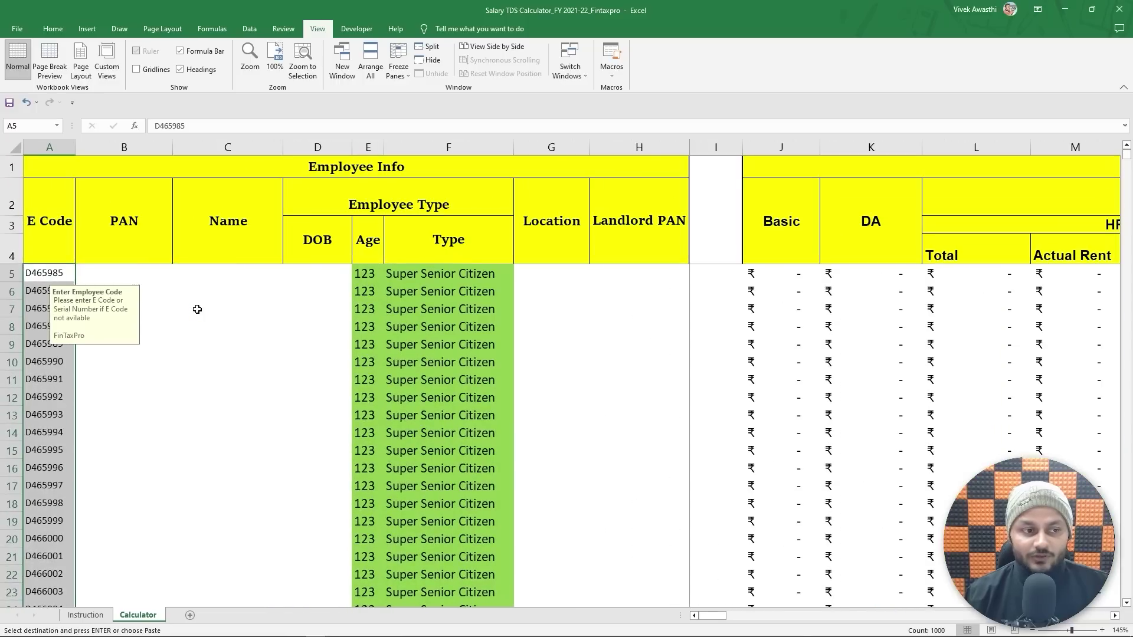
- Select the first PAN cell, B5, then switch to the Salary Sheet and copy the employee PAN column from U3 down to row 1002
left_click(136, 269)
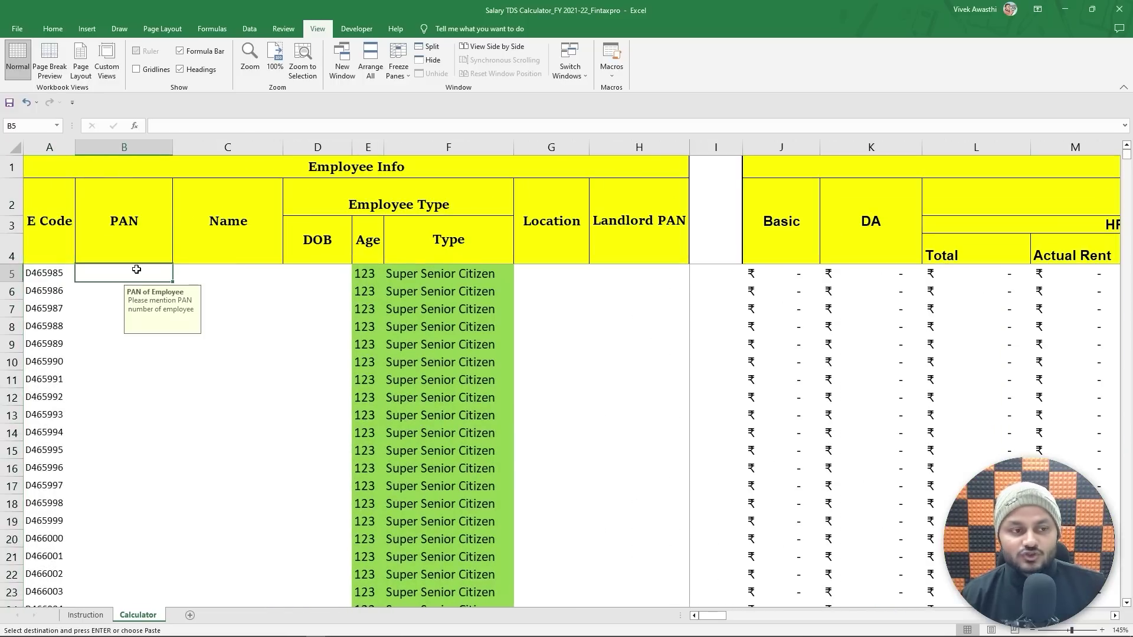
key("alt+Tab")
key("ctrl+Home")
key("Escape")
key("Down")
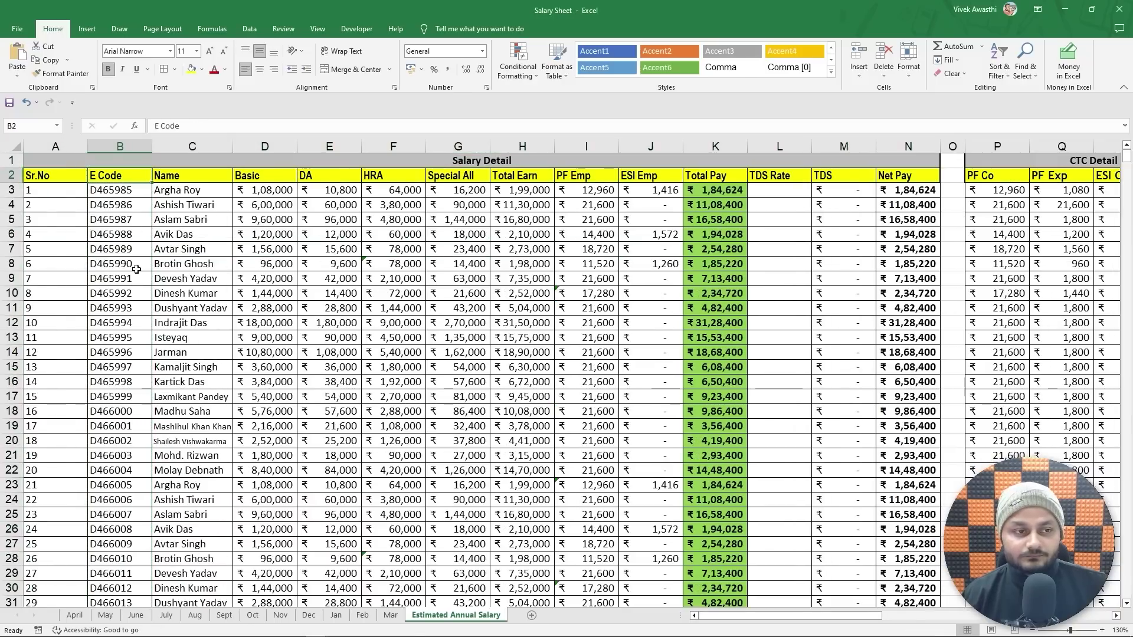
key("Right")
key("Right")
key("Right")
key("Right")
key("Right")
key("Right")
key("Right")
key("Right")
key("Right")
key("Right")
key("Right")
key("Right")
key("Right")
key("Right")
key("Right")
key("Right")
key("Right")
key("Right")
key("Right")
key("Right")
key("Right")
key("Right")
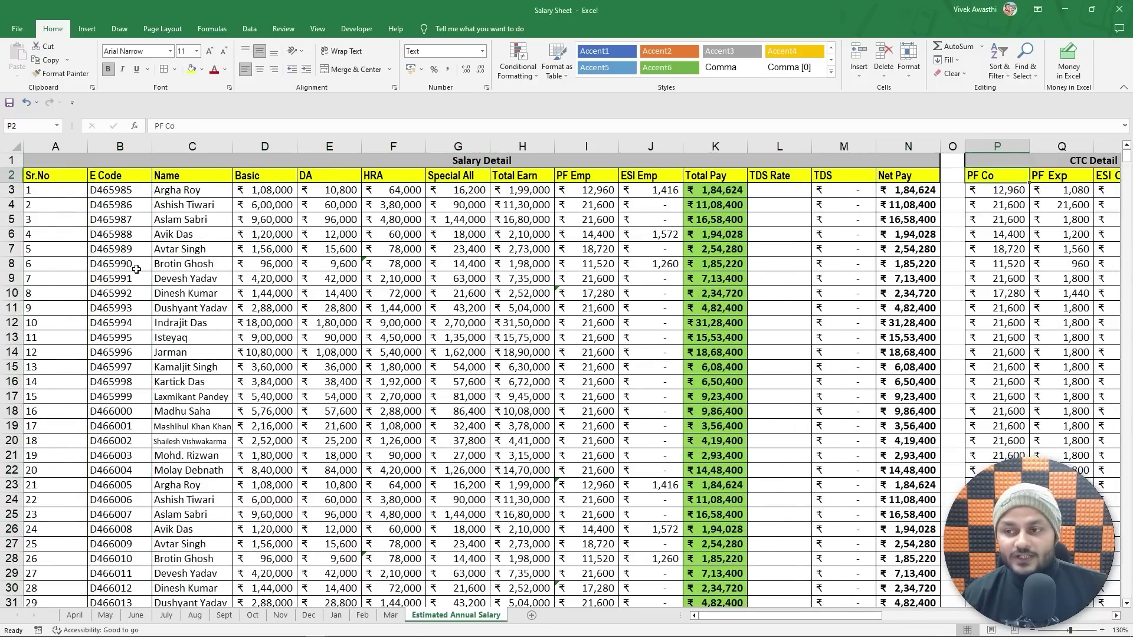
key("Left")
key("Left")
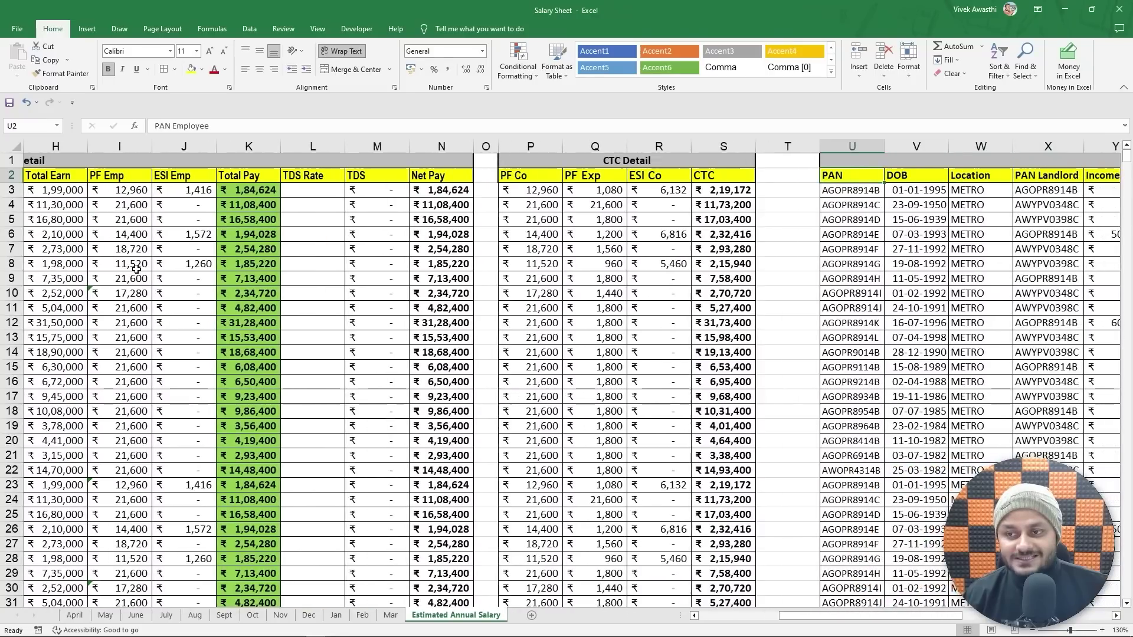
key("Down")
key("ctrl+shift+Down")
key("ctrl+c")
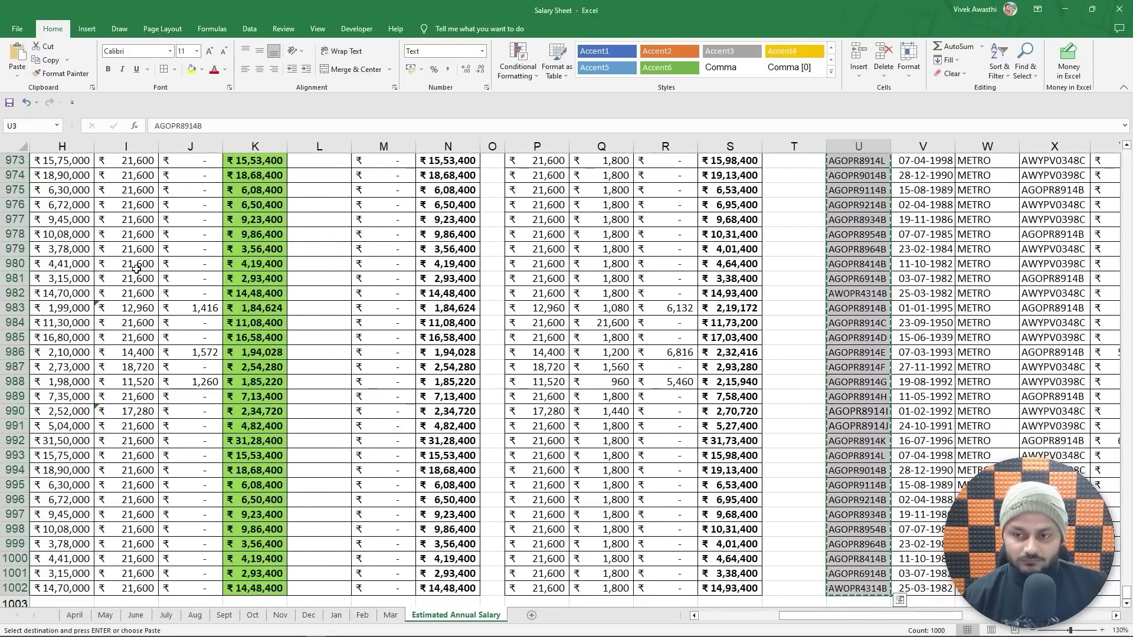
- Switch to the calculator workbook and paste the PANs as values starting at B5
key("alt+Tab")
key("ctrl+alt+v")
key("v")
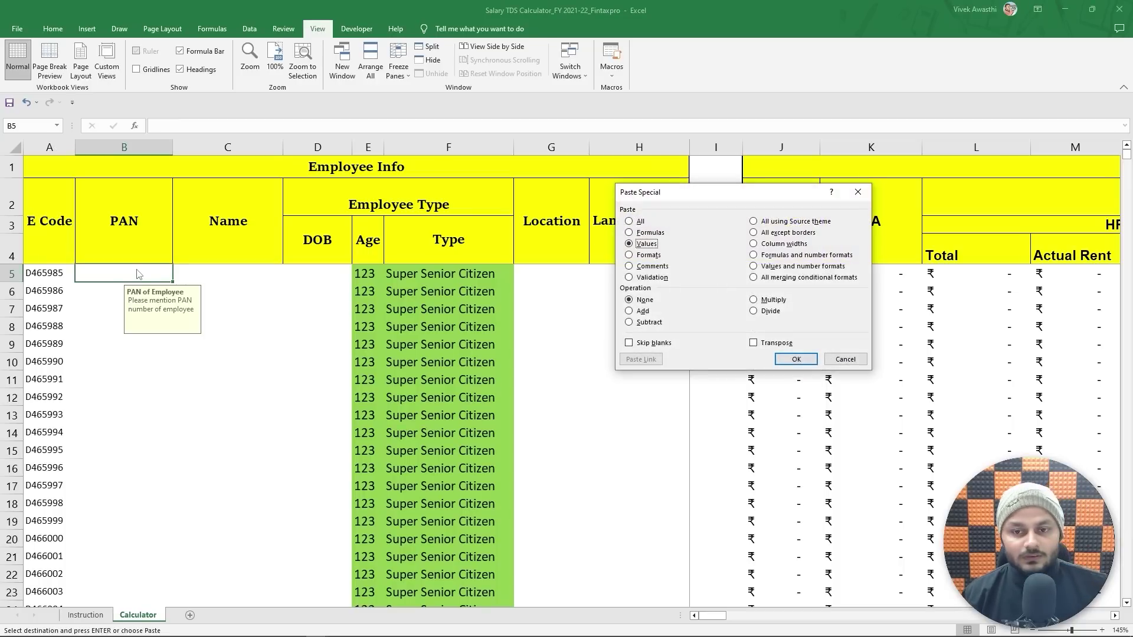
key("Return")
key("Left")
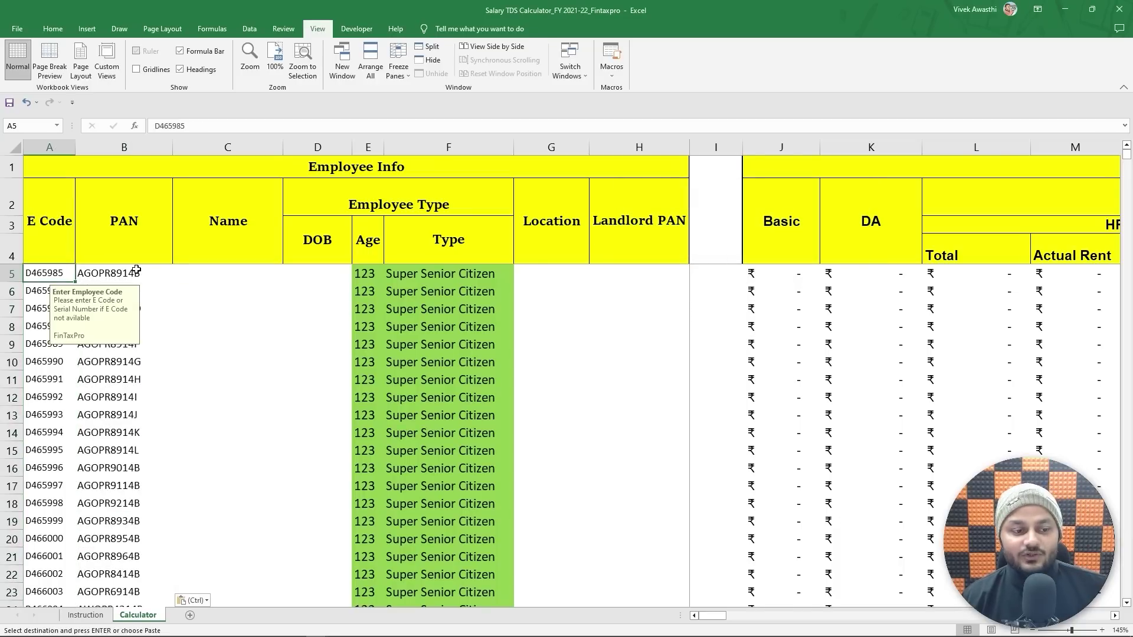
- Select the first Name cell, C5, then switch to the Salary Sheet and copy all employee names from C3 down to row 1002
key("Right")
key("Right")
key("alt+Tab")
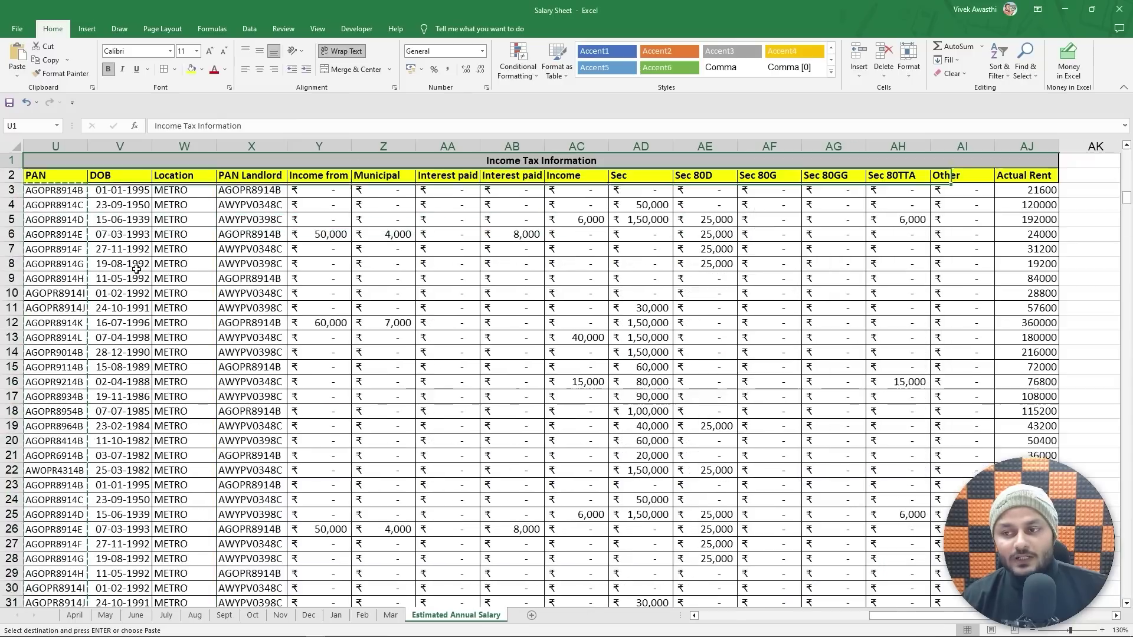
key("Escape")
key("ctrl+Home")
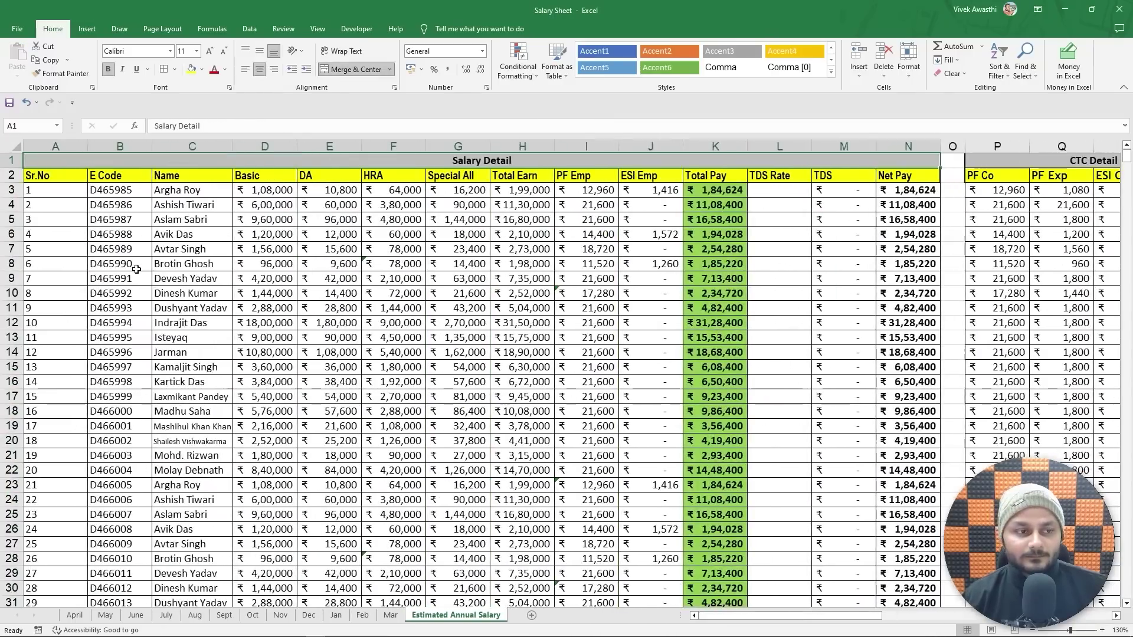
key("Down")
key("ctrl+Right")
key("Right")
key("Right")
key("Left")
key("Left")
key("Left")
key("Left")
key("Left")
key("Left")
key("Left")
key("Left")
key("Left")
key("Left")
key("Left")
key("Left")
key("Left")
key("Down")
key("ctrl+shift+Down")
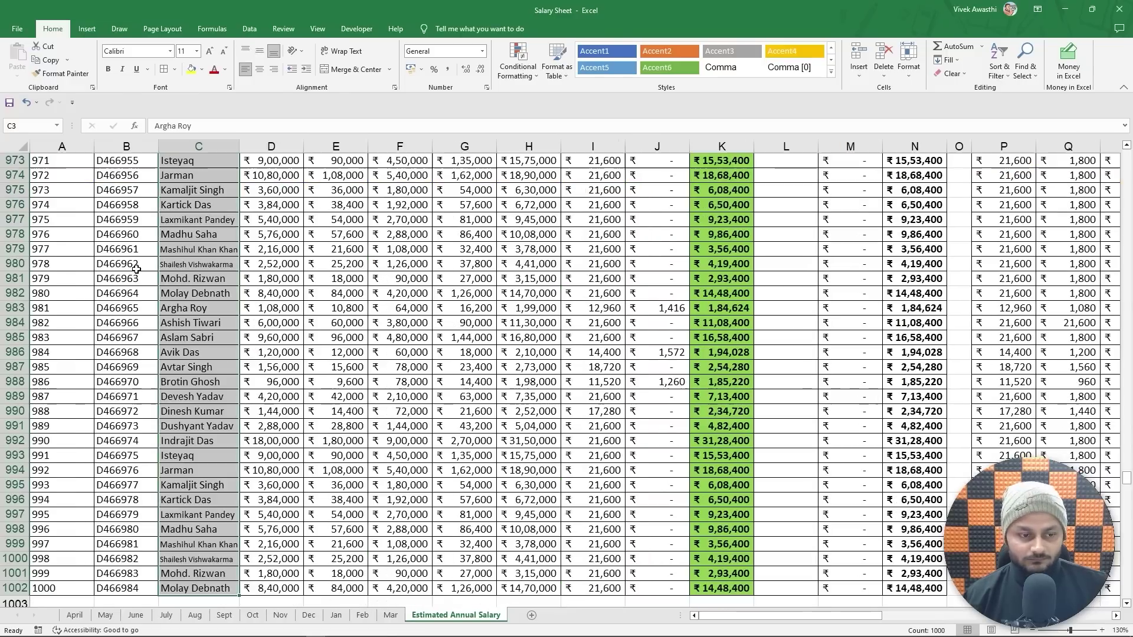
key("ctrl+c")
- Switch to the calculator workbook and paste the employee names as values starting at C5
key("alt+Tab")
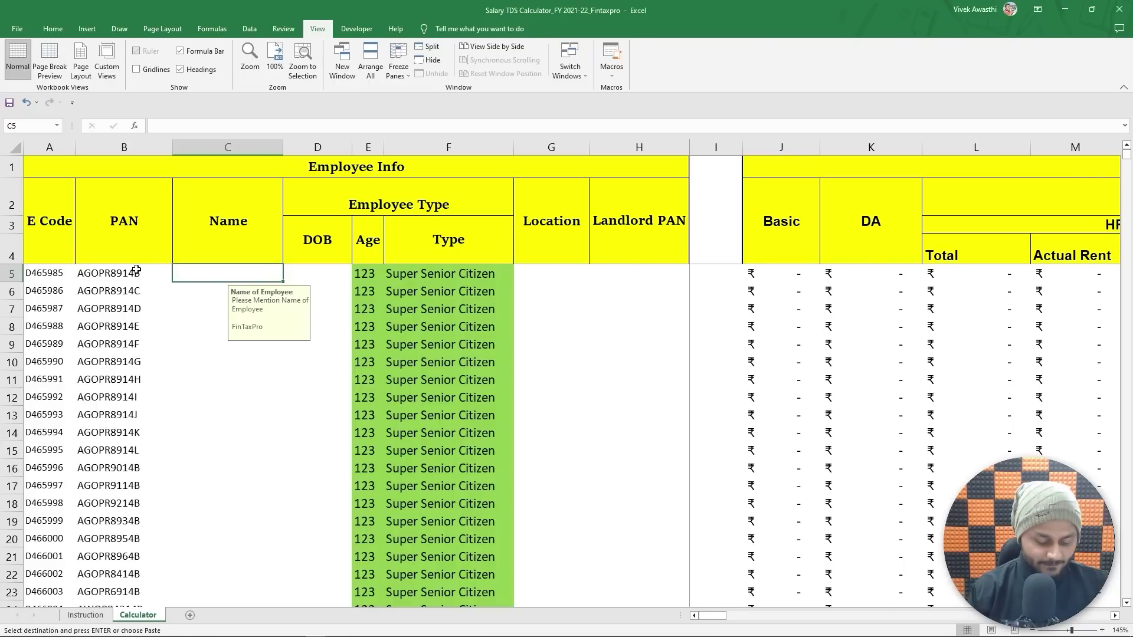
key("ctrl+alt+v")
key("v")
key("Return")
- Select the first DOB cell, D5, then switch to the Salary Sheet and copy the dates of birth from V3 down to row 1002
key("Right")
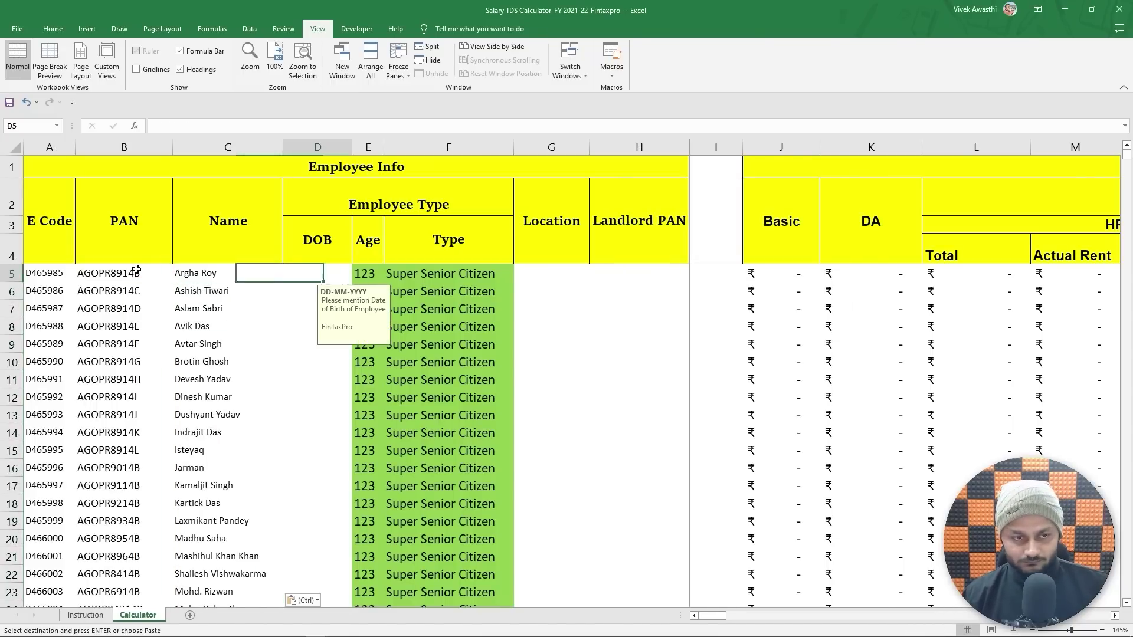
key("alt+Tab")
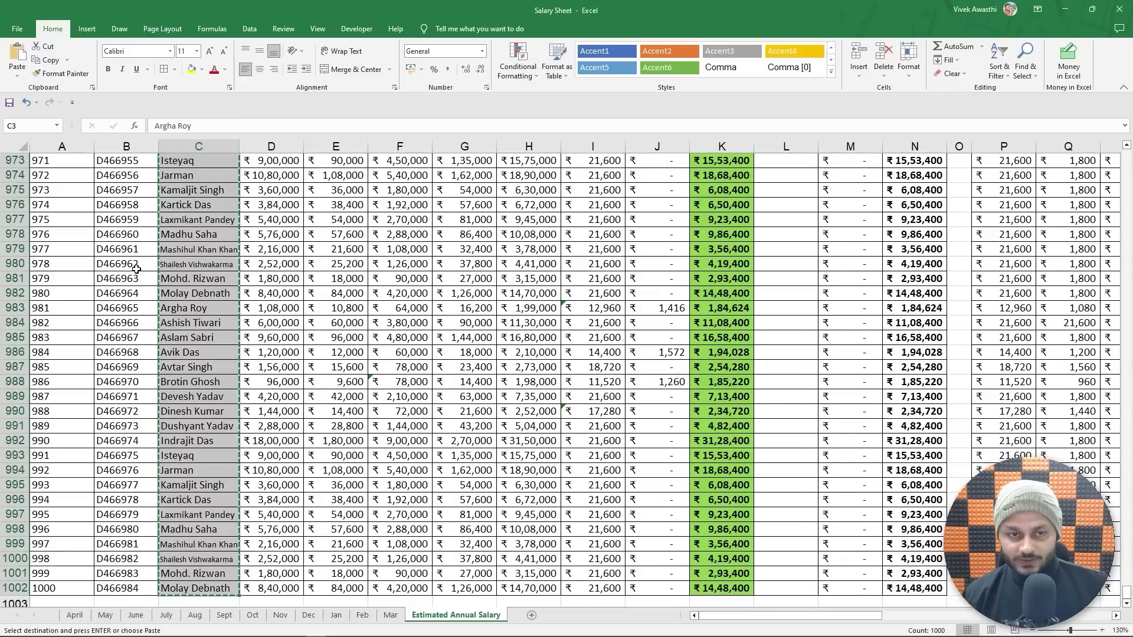
key("ctrl+Home")
key("Escape")
key("Right")
key("Right")
key("Right")
key("Right")
key("Right")
key("Right")
key("Right")
key("Left")
key("Left")
key("Left")
key("Left")
key("Down")
key("Right")
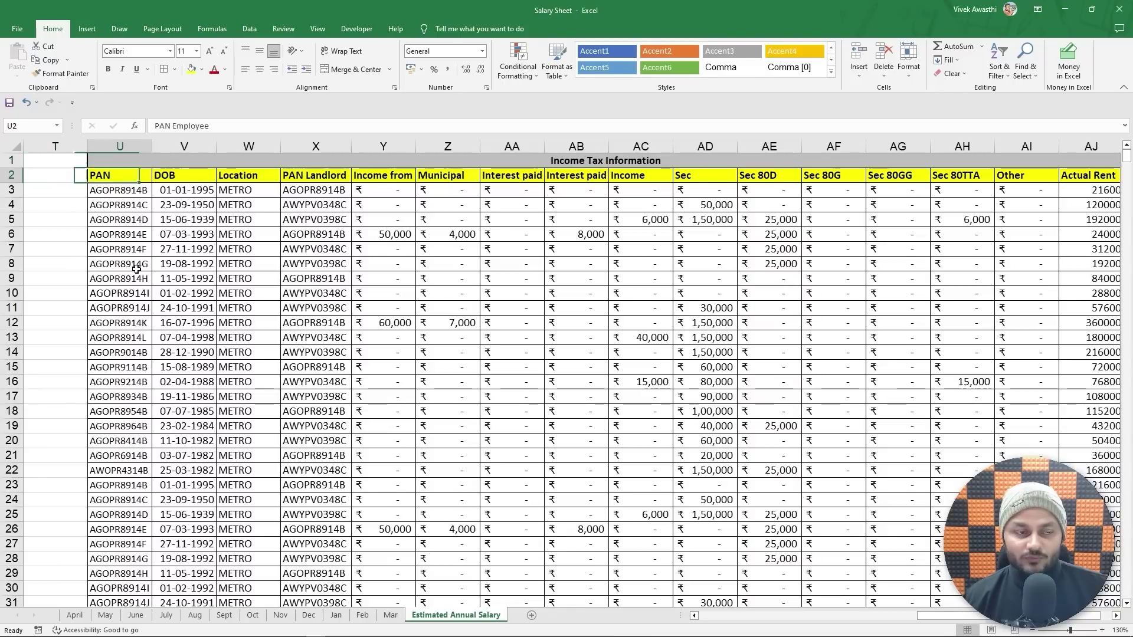
key("Right")
key("Down")
key("ctrl+shift+Down")
key("ctrl+c")
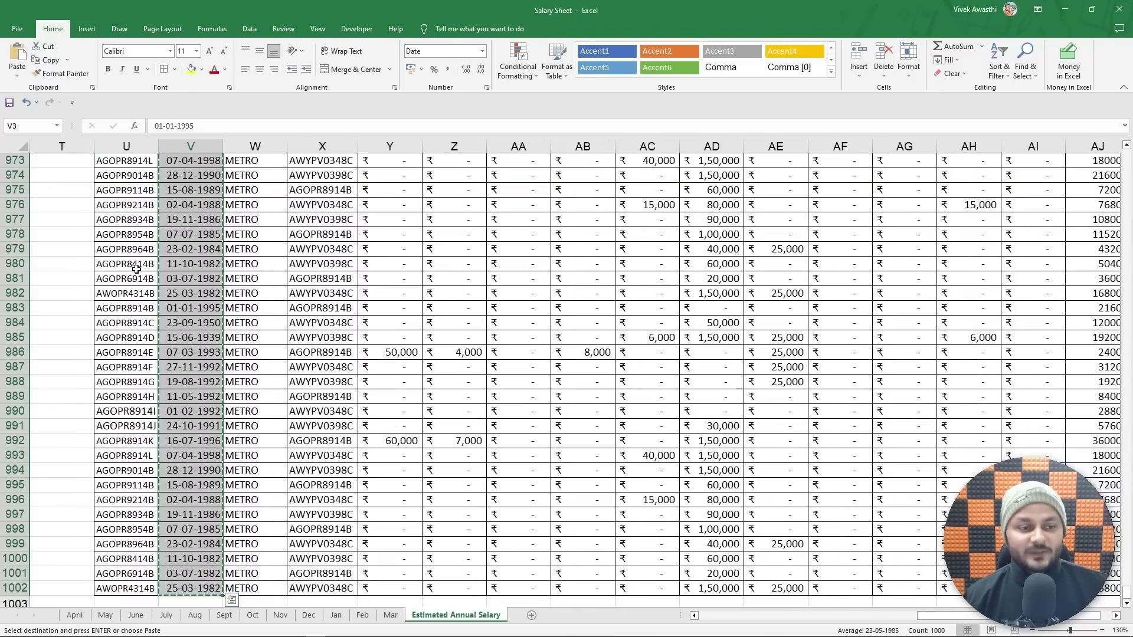
- Switch to the calculator workbook and paste the dates of birth as values starting at D5
key("alt+Tab")
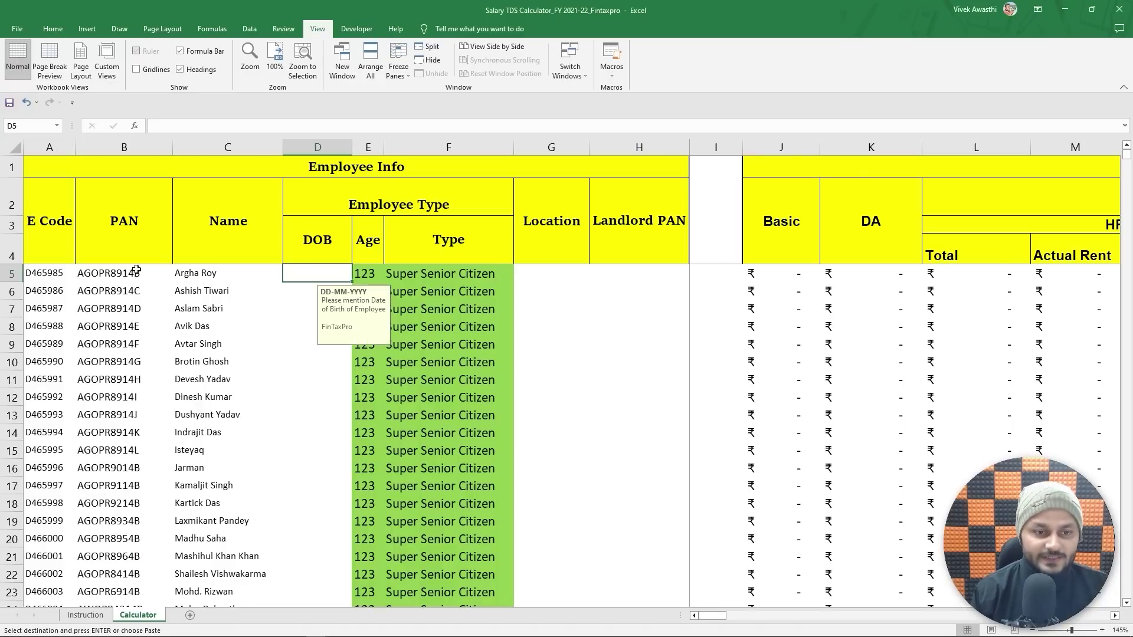
key("ctrl+alt+v")
key("v")
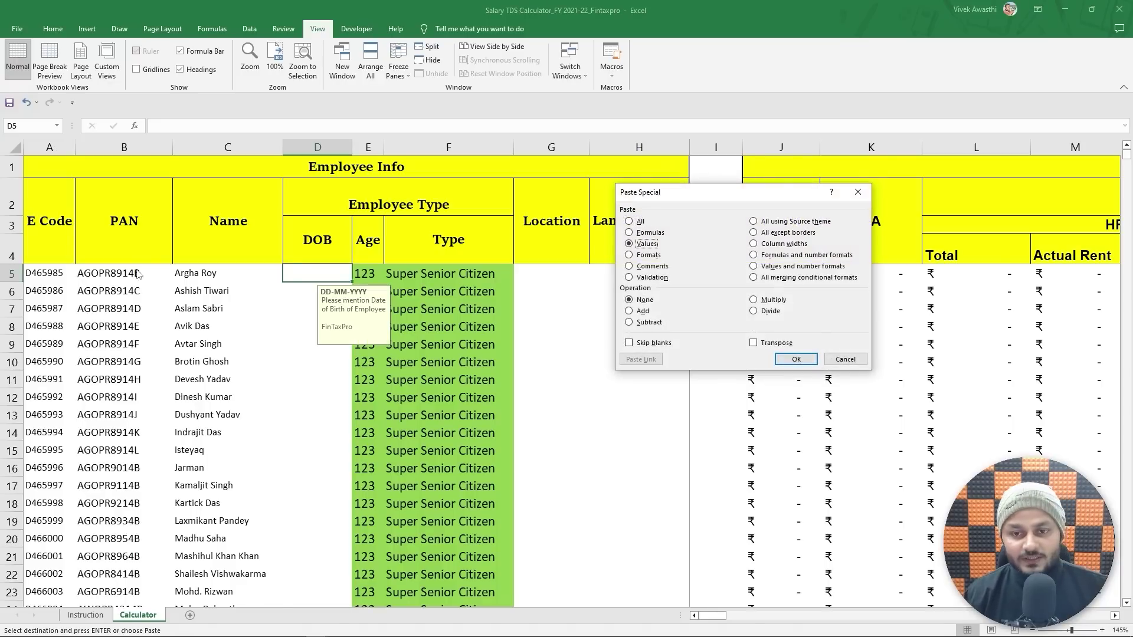
key("Return")
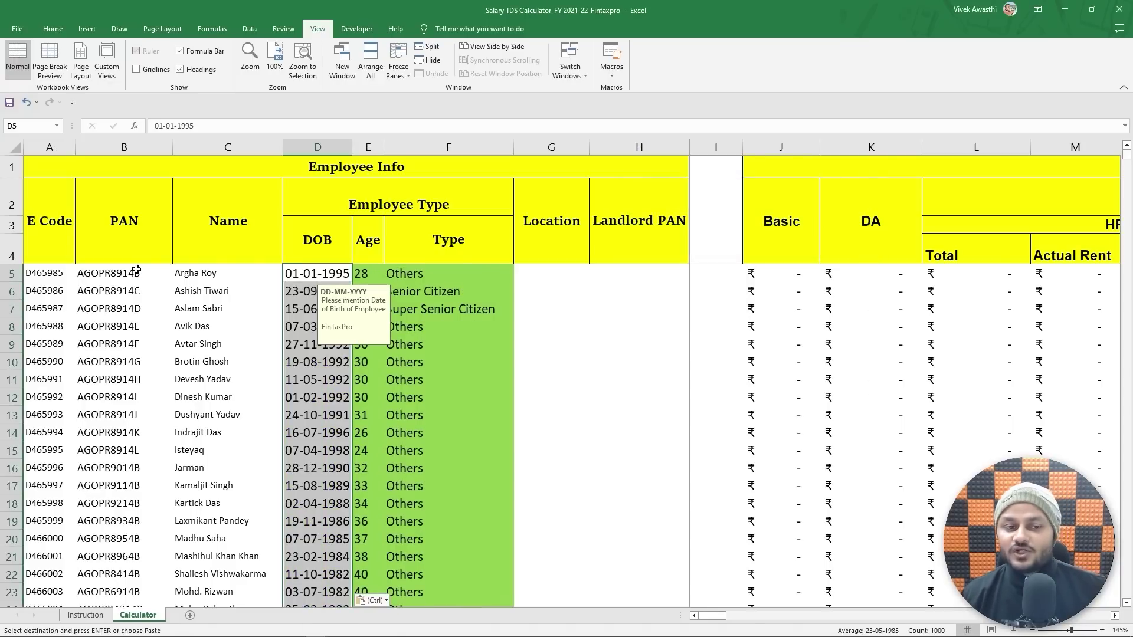
- Examine the auto-populated Age and Type columns beside the dates of birth, including their formulas, ending on the second employee's type in F6
key("Down")
key("Down")
key("Down")
key("Down")
key("Down")
key("Down")
key("Down")
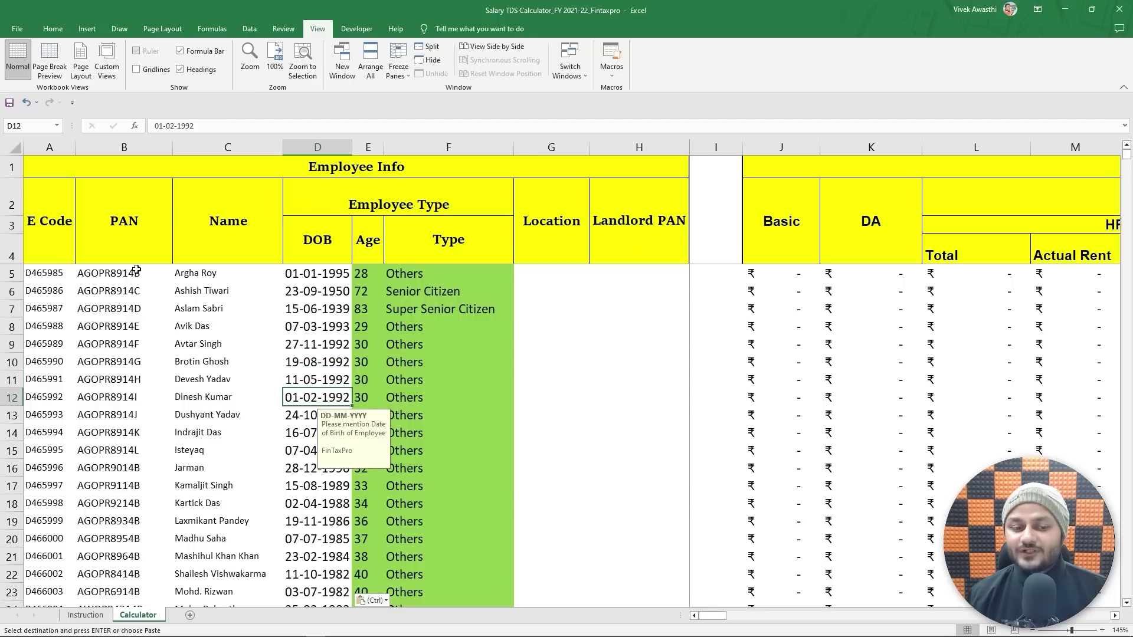
key("Right")
key("Right")
key("Right")
key("Left")
key("Left")
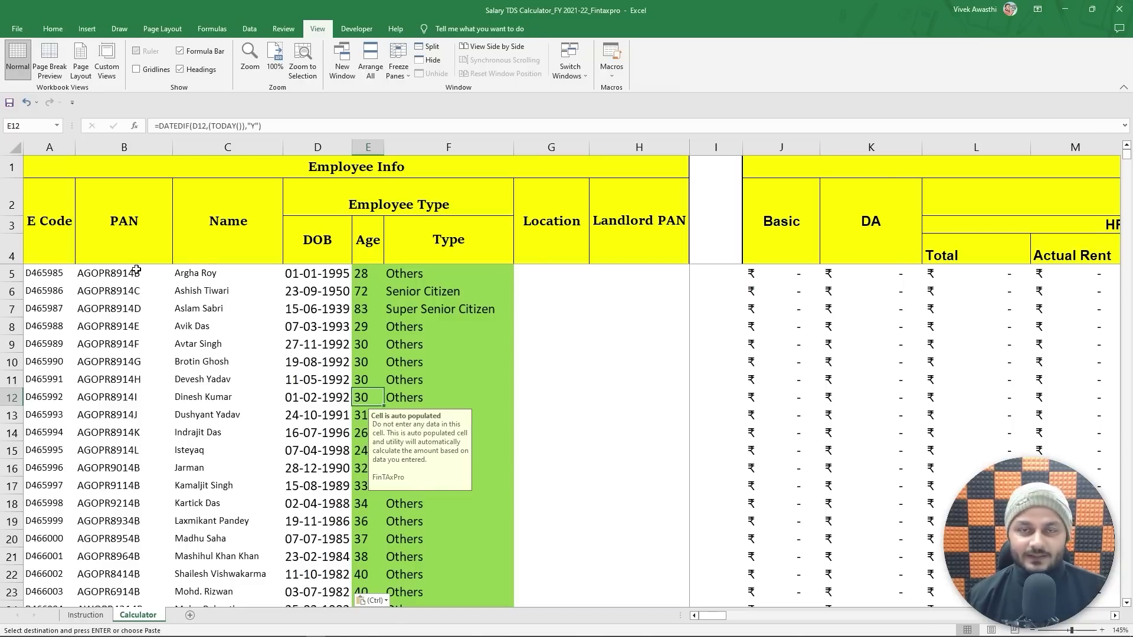
key("Up")
key("Up")
key("Up")
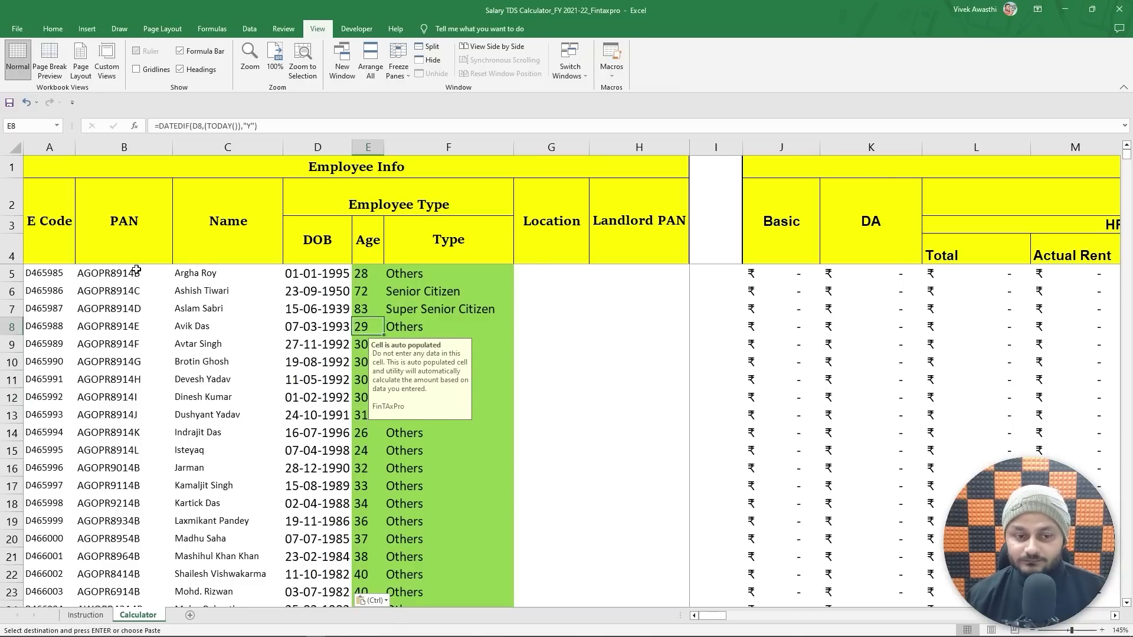
key("Up")
key("Up")
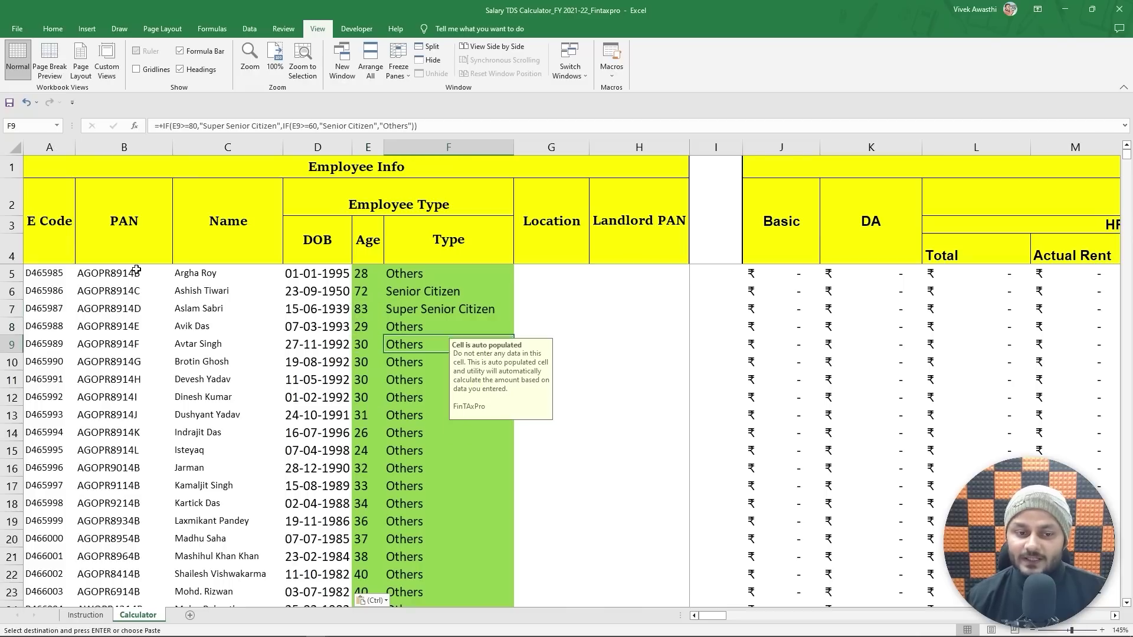
key("Right")
key("Up")
key("Left")
key("Right")
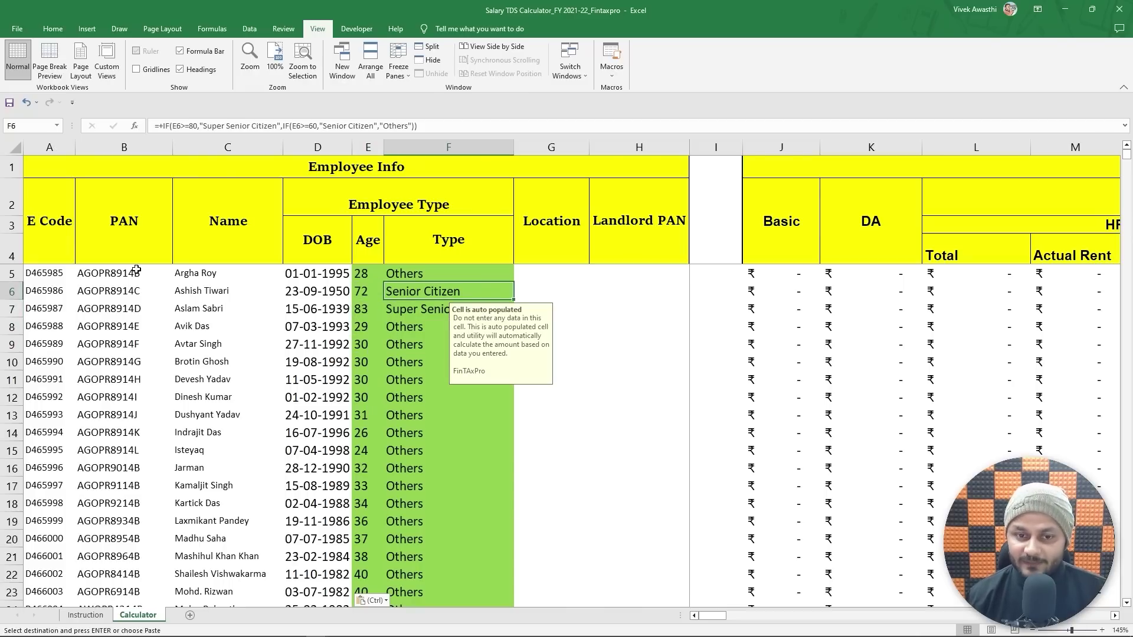
- Select the first Location cell, G5, then switch to the Salary Sheet and copy the Location column from W3 down to the last employee
key("Up")
key("Right")
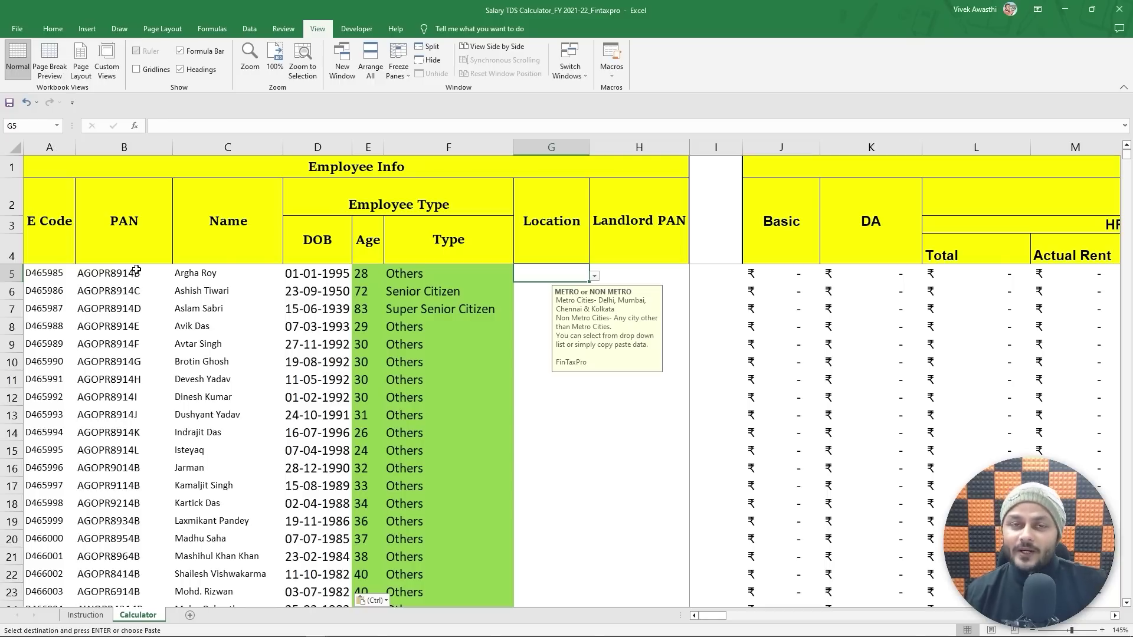
key("alt+Tab")
key("ctrl+Up")
key("ctrl+Up")
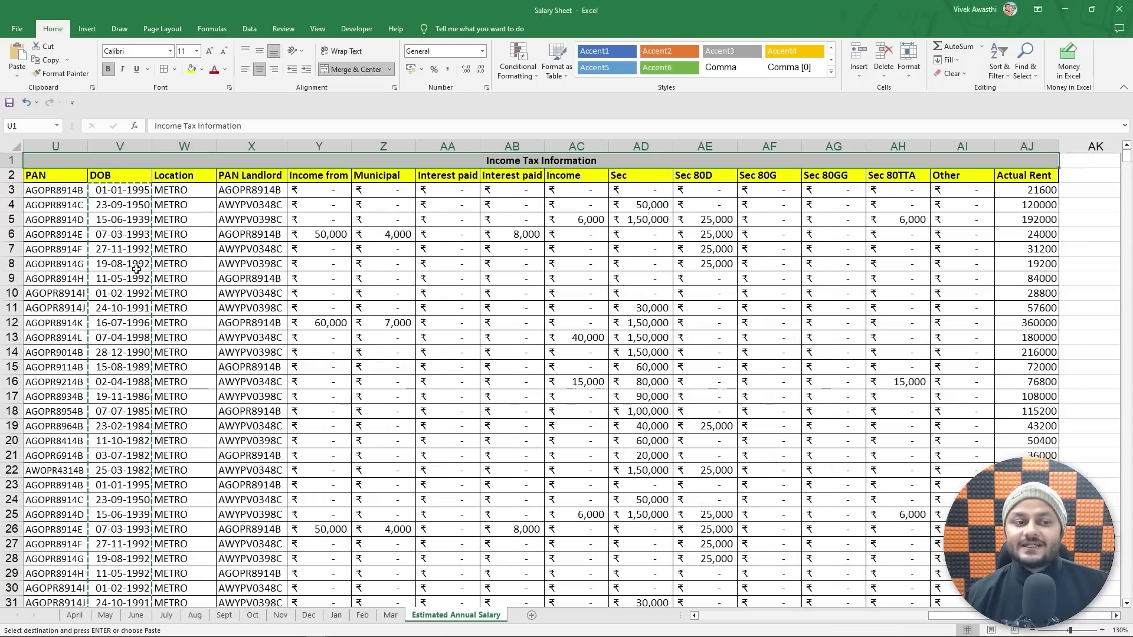
key("Escape")
key("Down")
key("Down")
key("Right")
key("ctrl+shift+Down")
key("ctrl+c")
- Switch to the calculator workbook and paste the locations as values starting at G5
key("alt+Tab")
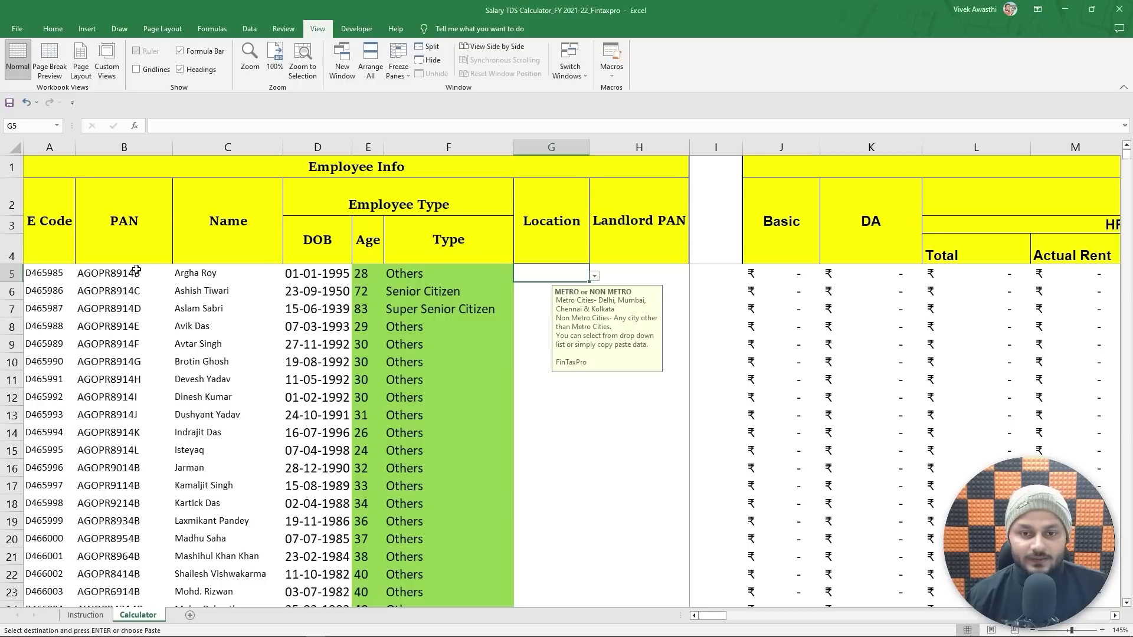
key("ctrl+alt+v")
key("Down")
key("Down")
key("Return")
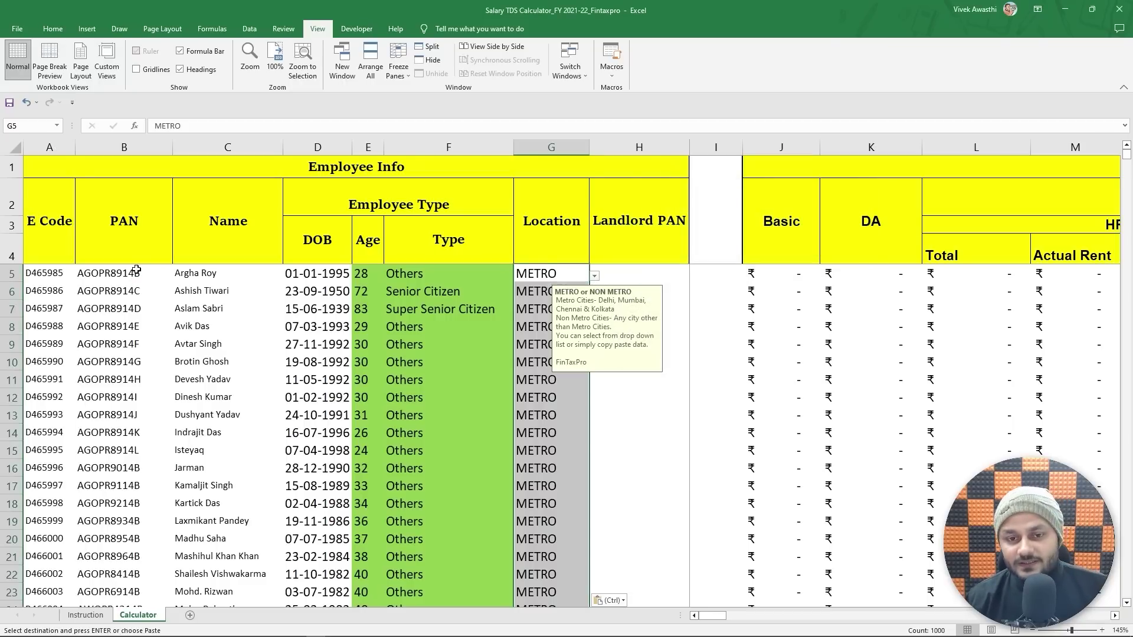
- Select the first Landlord PAN cell, H5, then switch to the Salary Sheet and copy the PAN Landlord column from X3 down to the last employee
key("Left")
key("Right")
key("Right")
key("alt+Tab")
key("ctrl+Up")
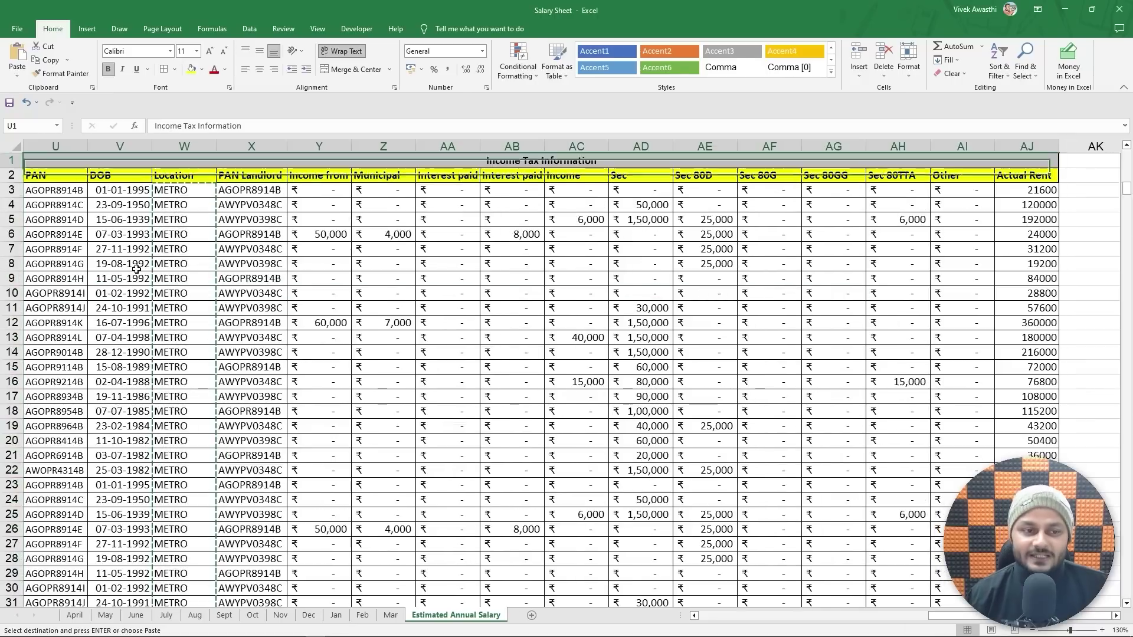
key("Down")
key("Left")
key("Left")
key("Left")
key("Left")
key("Left")
key("Left")
key("Left")
key("Left")
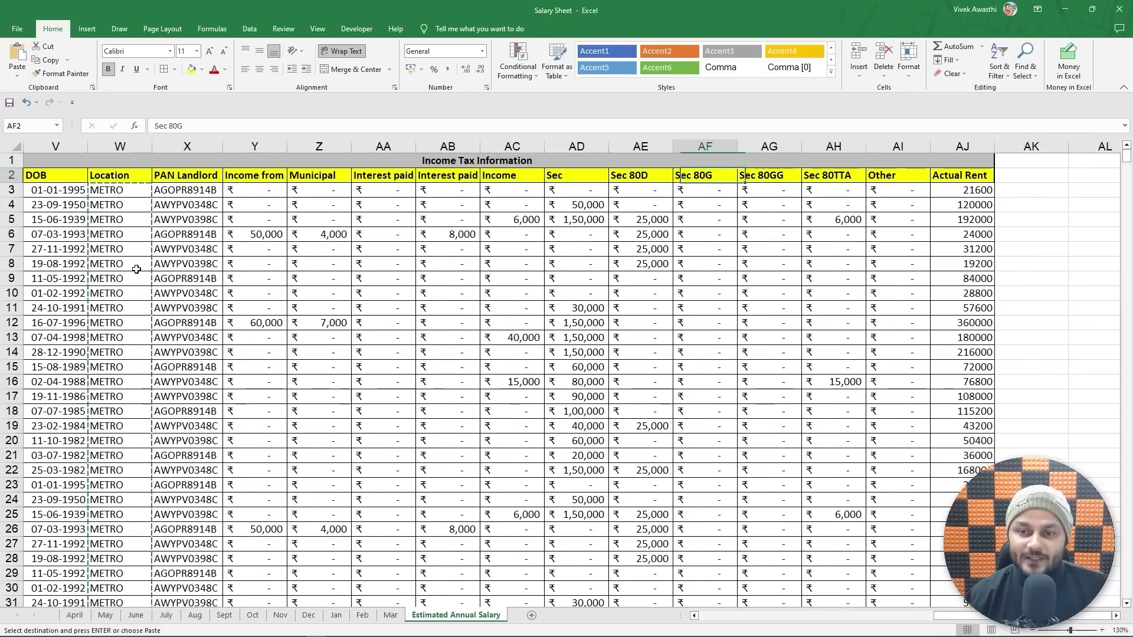
key("Left")
key("Left")
key("Left")
key("Left")
key("Left")
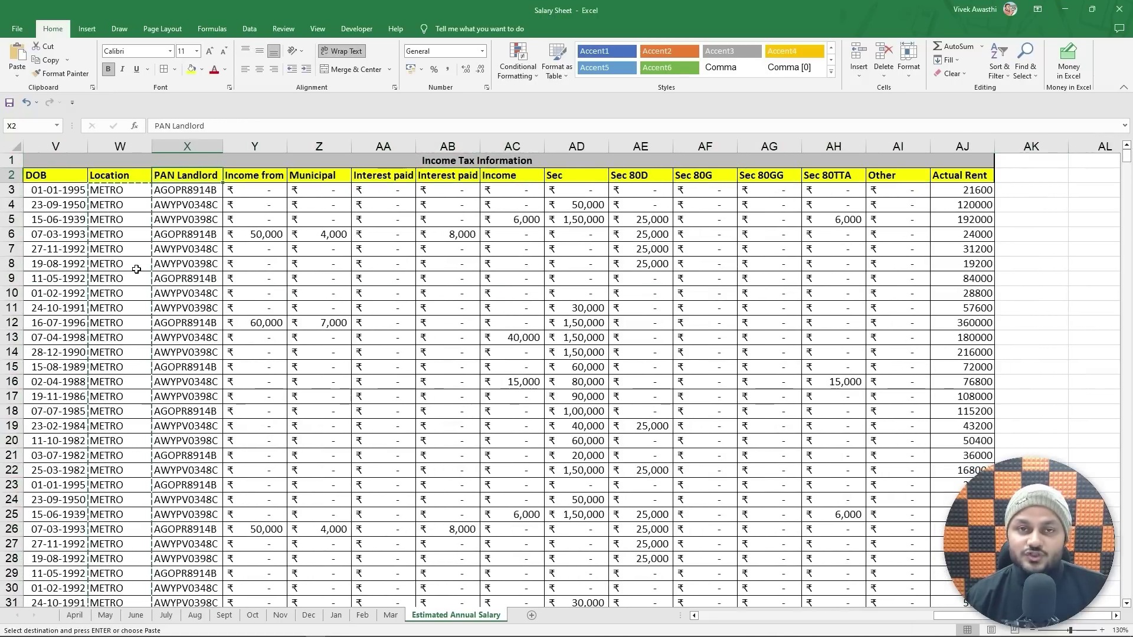
key("Down")
key("ctrl+shift+Down")
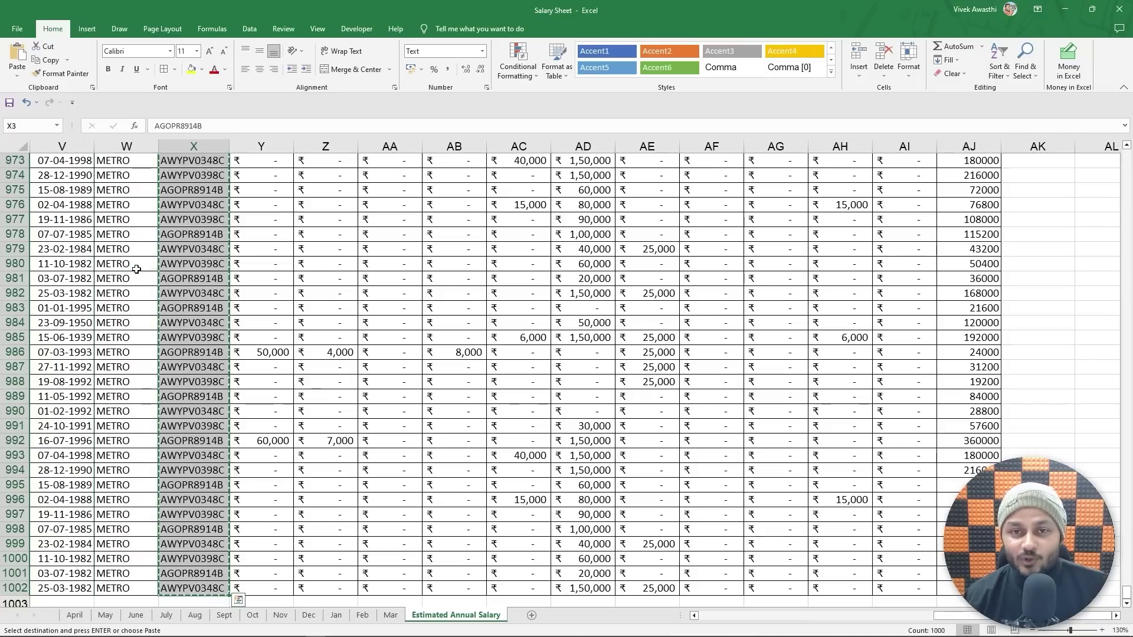
- Switch to the calculator workbook and paste the landlord PANs as values starting at H5
key("alt+Tab")
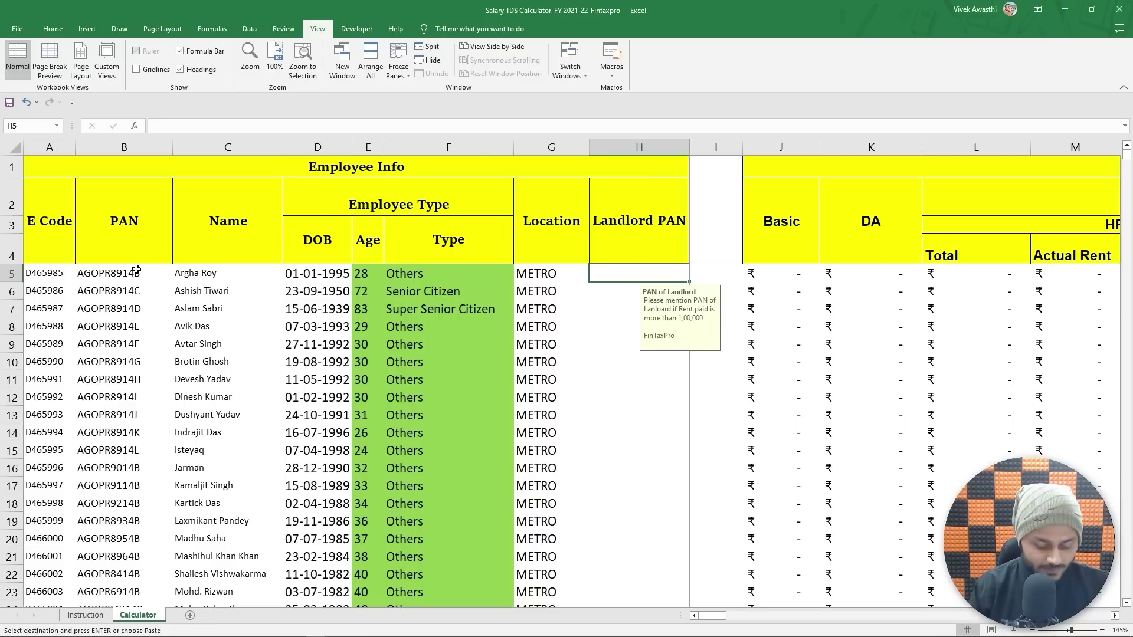
key("ctrl+alt+v")
key("v")
key("Return")
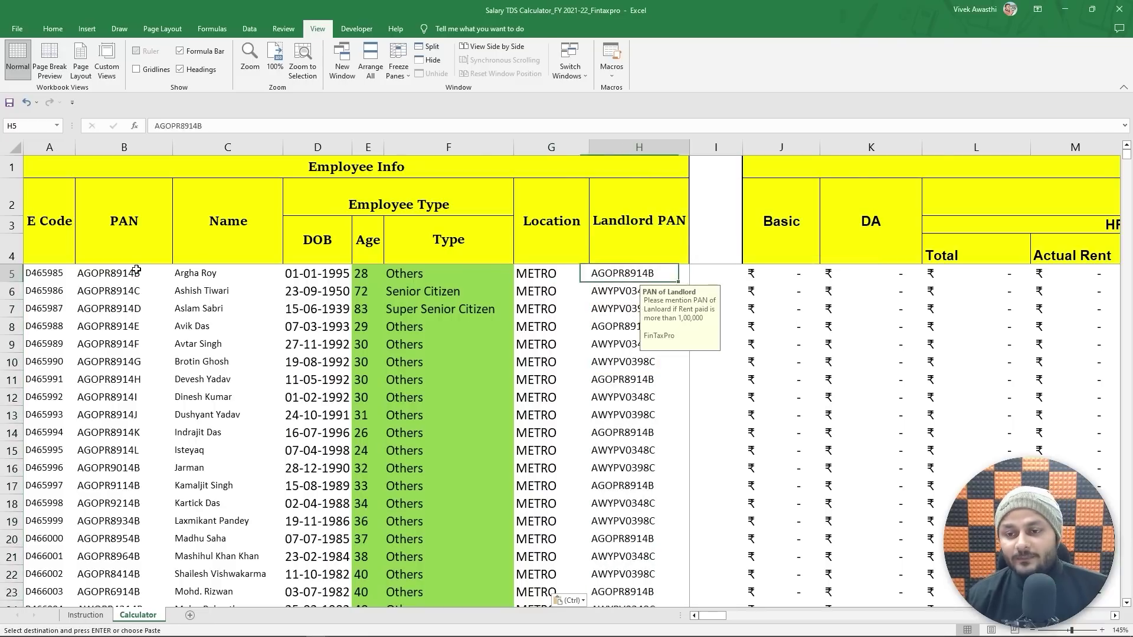
- Look through the Income from Salary columns in row 5 as far as Arrear, and return to the first employee's PAN cell
key("Right")
key("Right")
key("Right")
key("Right")
key("Right")
key("Right")
key("Right")
key("Right")
key("Right")
key("Right")
key("Right")
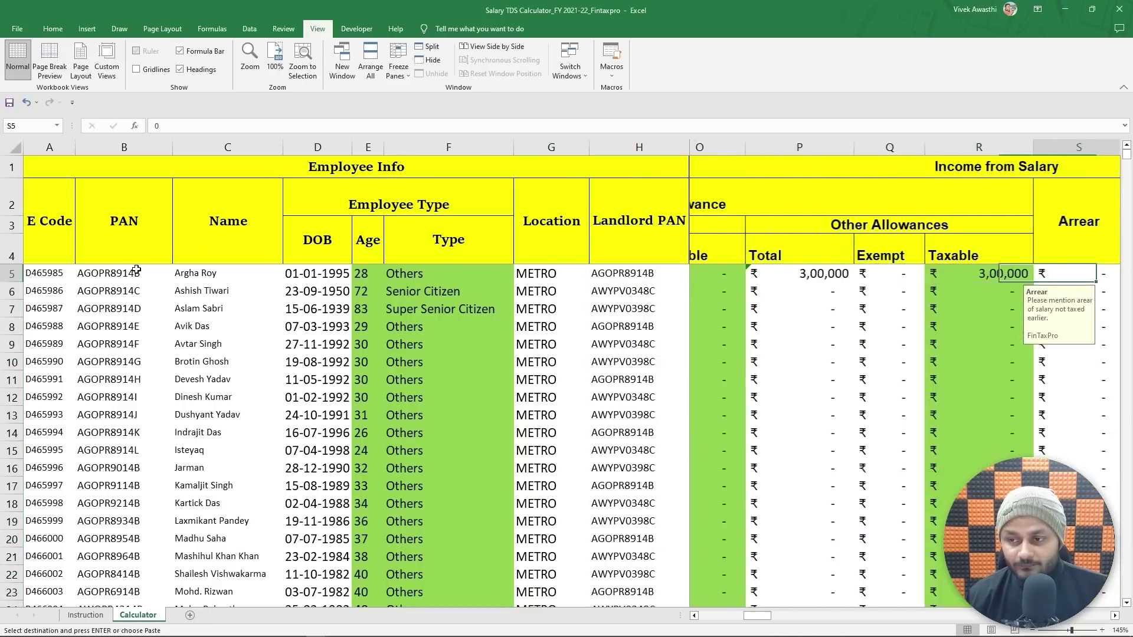
key("Right")
key("Left")
left_click(137, 272)
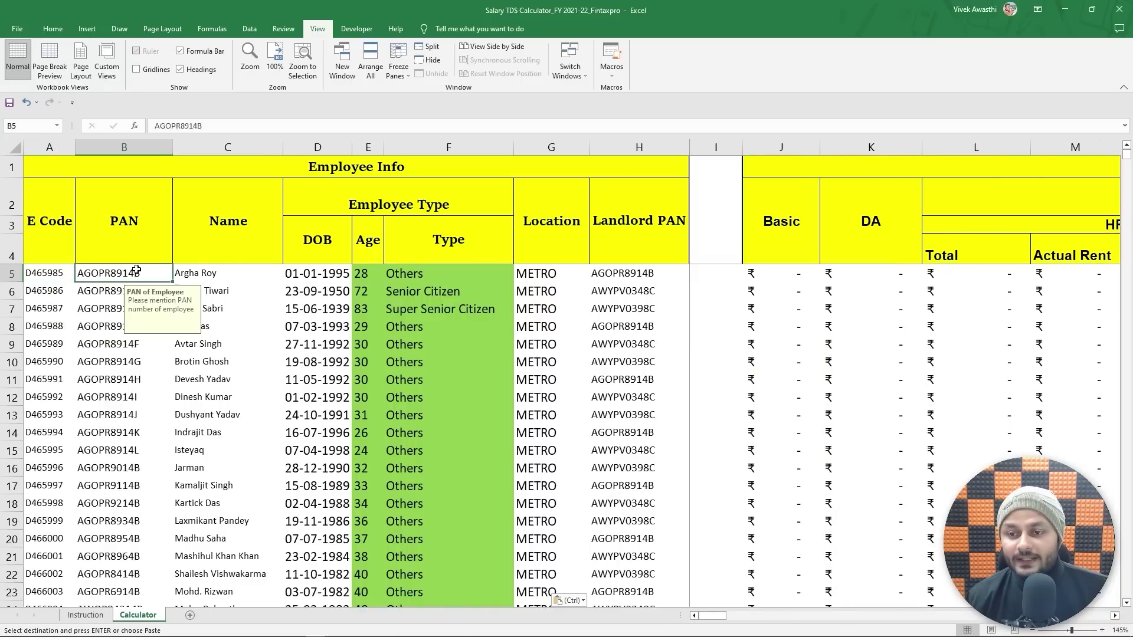
- Select the first Basic cell, J5, then switch to the Salary Sheet, clear the copy marquee and go to A3 in the Salary Detail section
key("Right")
key("Right")
key("Right")
key("Right")
key("Right")
key("Right")
key("Right")
key("Right")
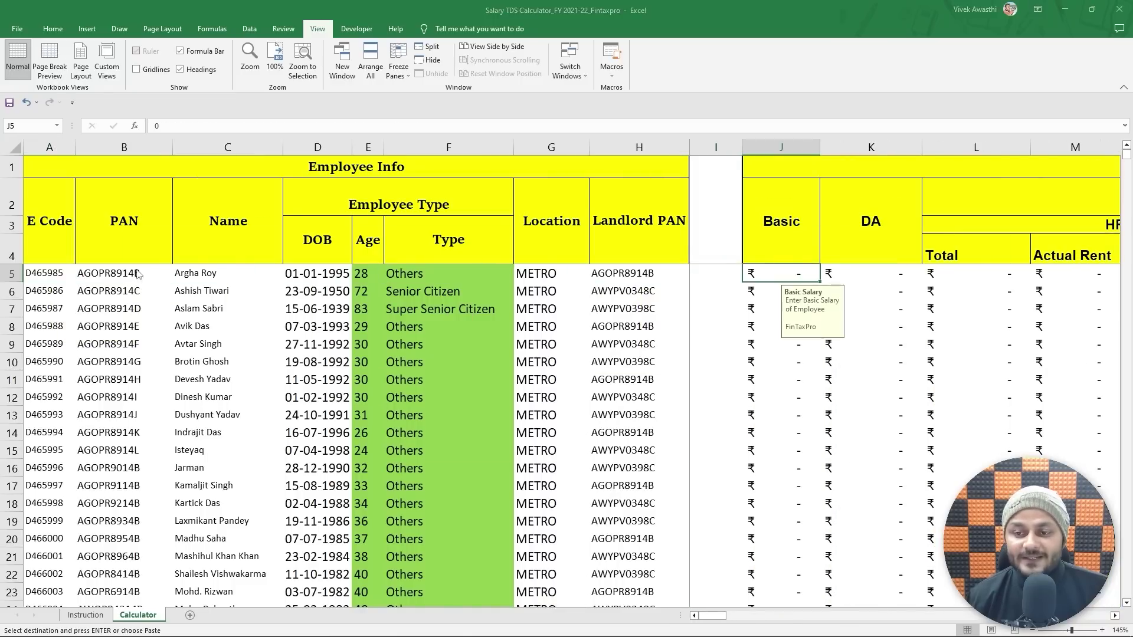
key("alt+Tab")
key("Up")
key("Up")
key("Escape")
key("Down")
key("Down")
key("Left")
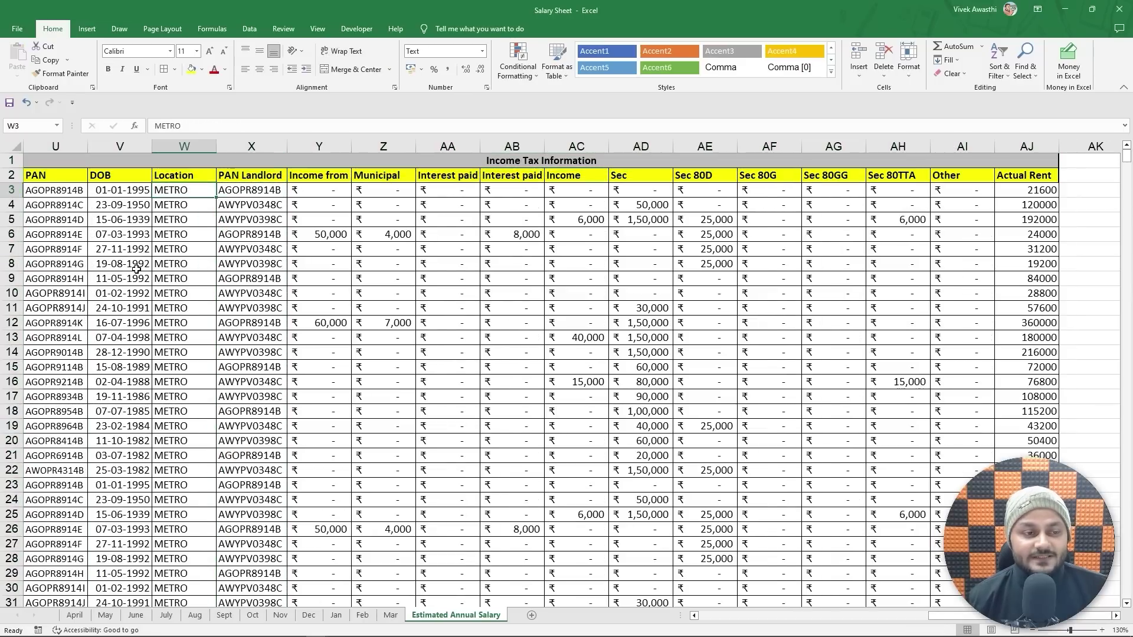
key("ctrl+Left")
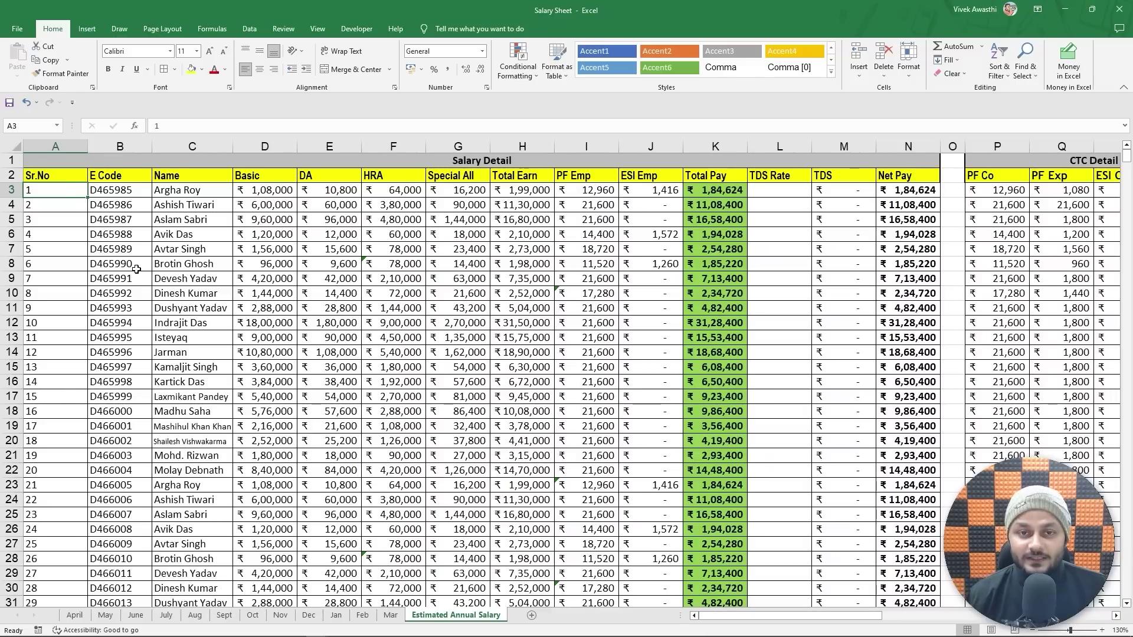
- Copy the Basic column from D3 down to the last employee
key("Right")
key("Right")
key("Right")
key("Right")
key("Right")
key("Right")
key("Right")
key("Left")
key("Left")
key("Left")
key("Left")
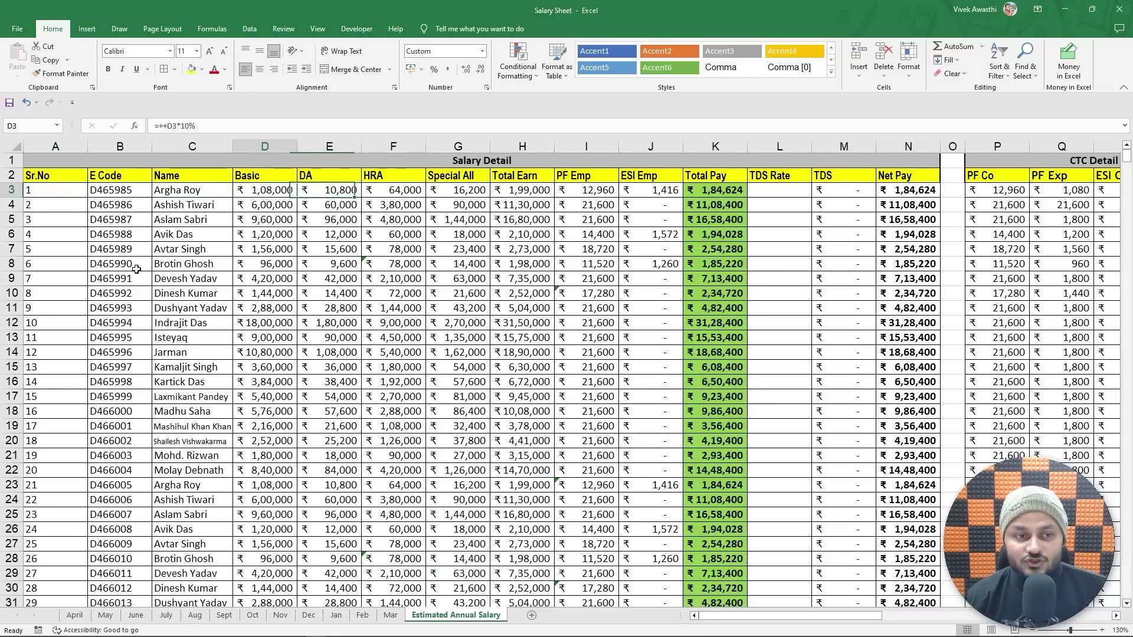
key("ctrl+shift+Down")
key("ctrl+c")
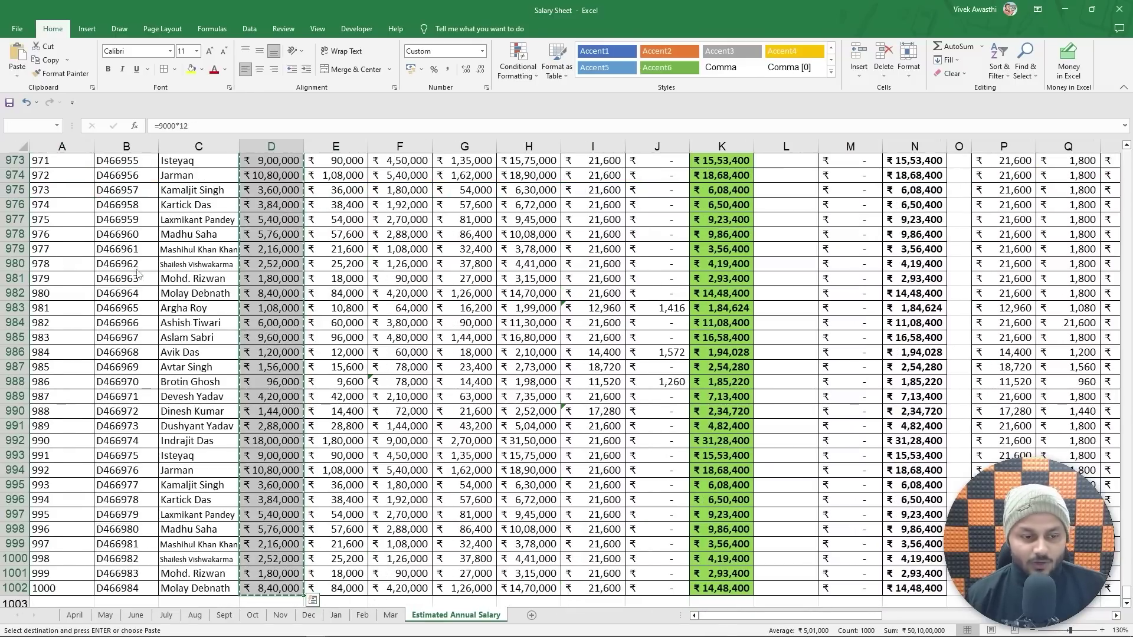
- Switch to the calculator workbook and paste the Basic salaries as values starting at J5
key("alt+Tab")
key("ctrl+alt+v")
key("v")
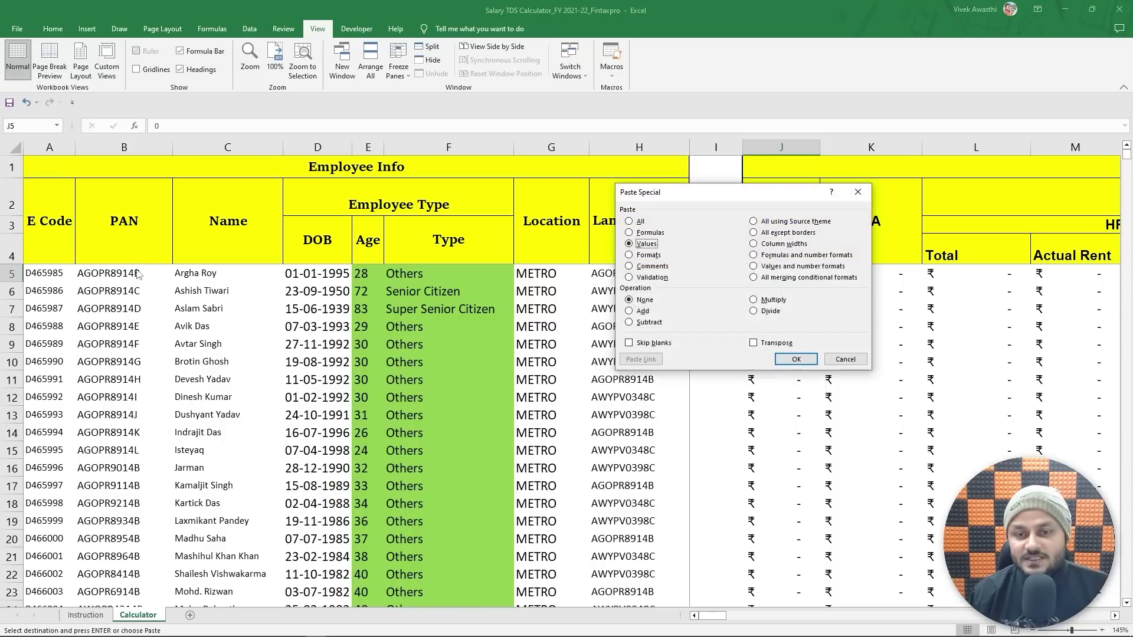
key("Return")
- Switch to the Salary Sheet and copy the DA column from E3 down to the last employee
key("alt+Tab")
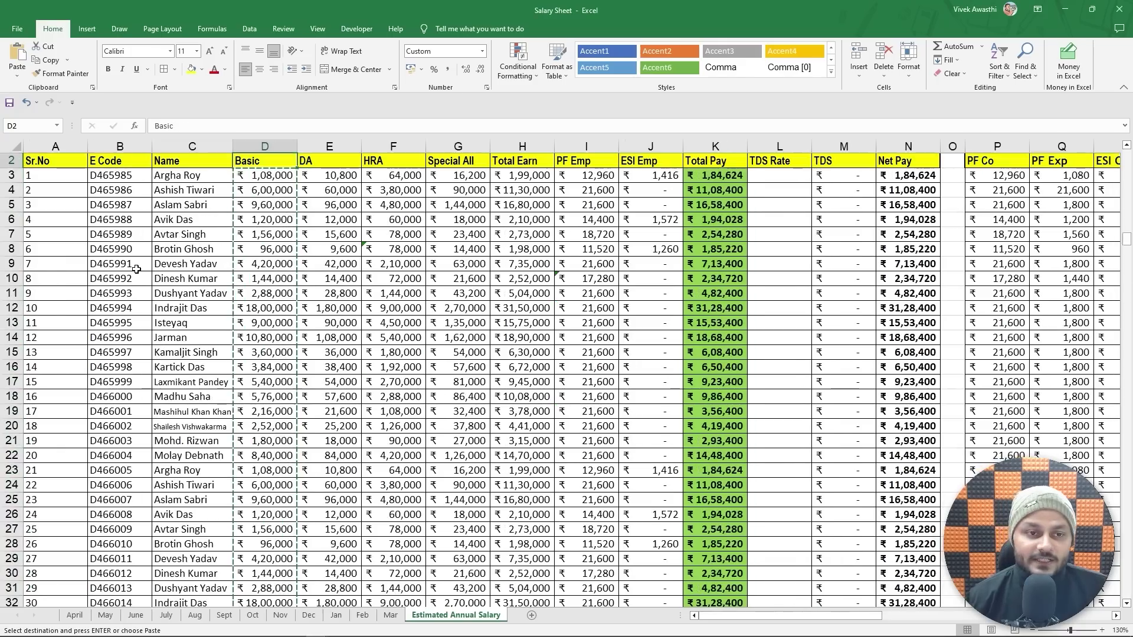
key("Right")
key("ctrl+shift+Down")
key("ctrl+c")
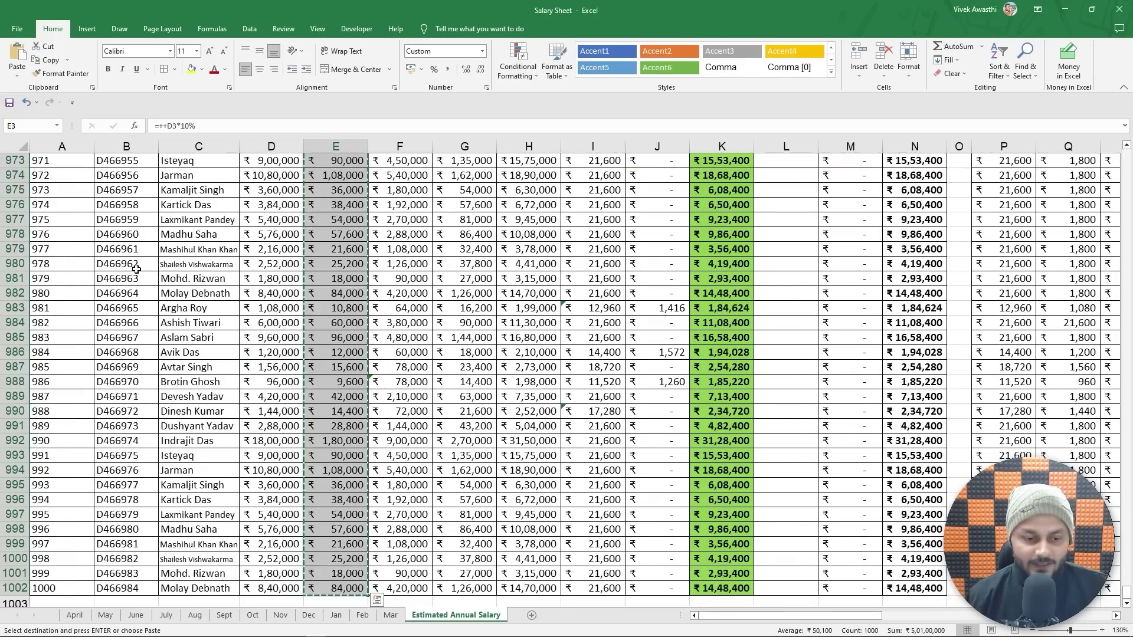
- Switch to the calculator workbook and paste the DA amounts as values starting at K5
key("alt+Tab")
key("Right")
key("ctrl+alt+v")
key("v")
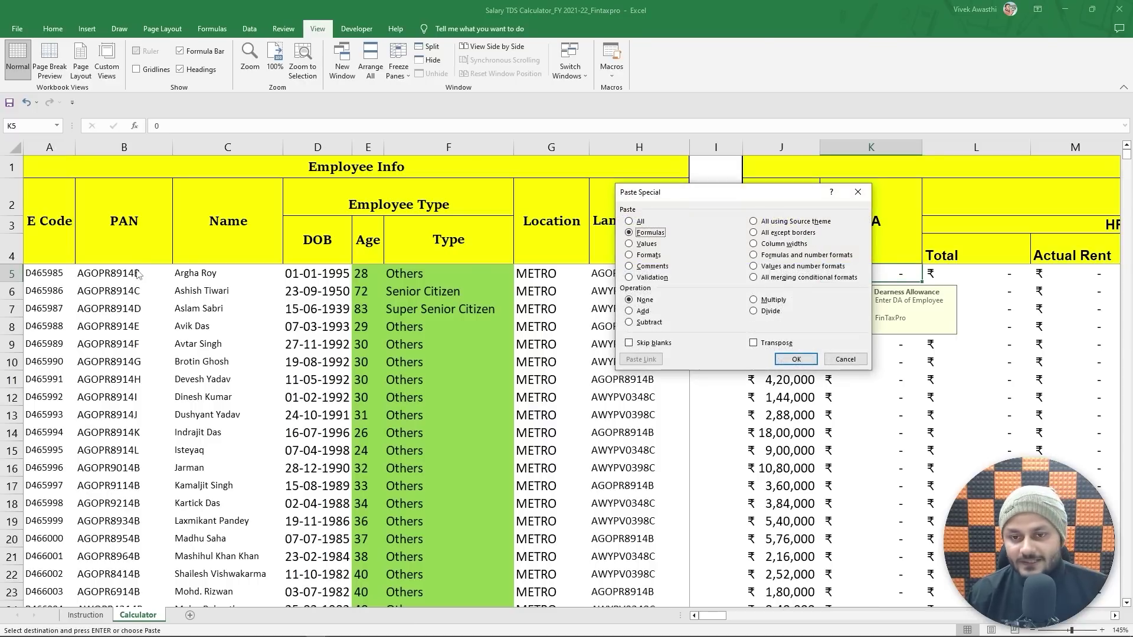
key("Return")
- Select the first HRA Total cell, L5, then switch to the Salary Sheet and copy the HRA column from F3 down to the last employee
key("Right")
key("Right")
key("Right")
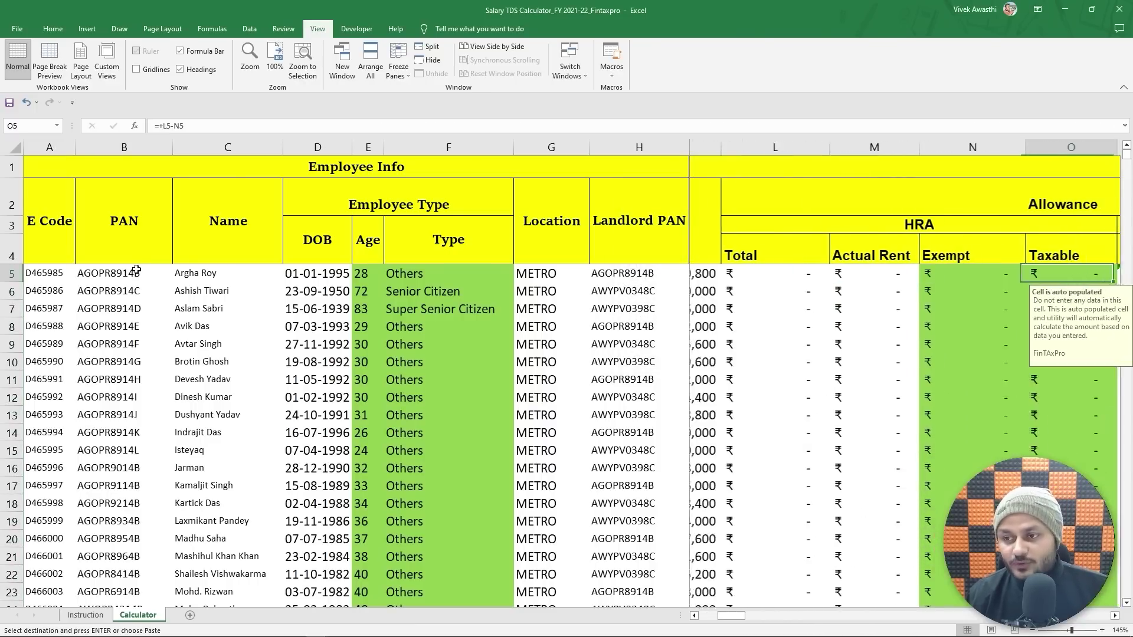
key("Left")
key("Left")
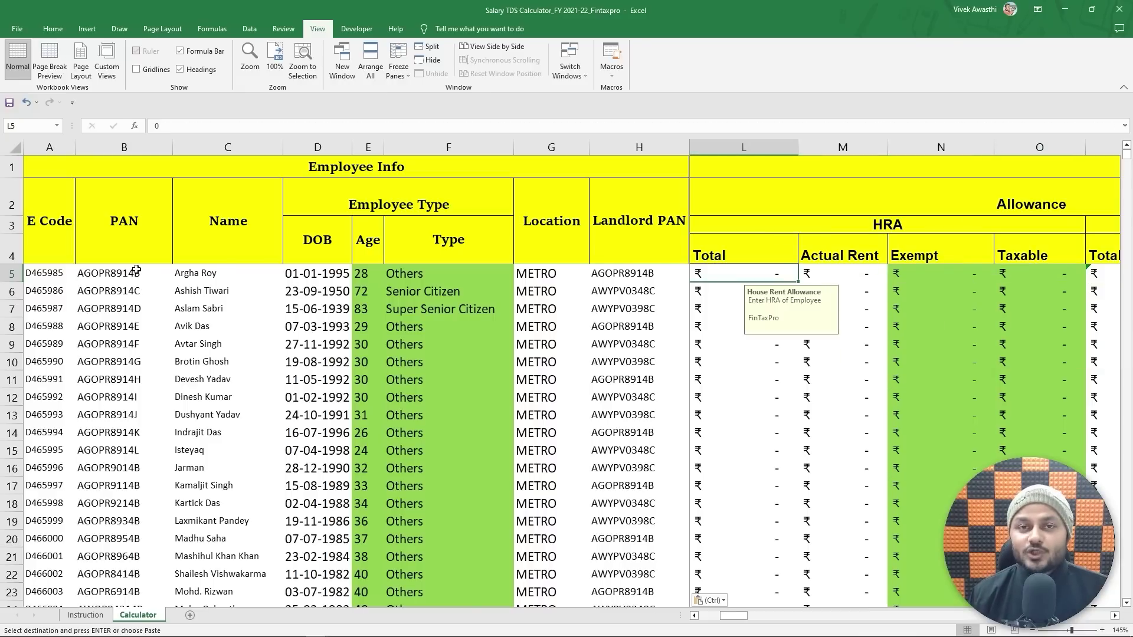
key("alt+Tab")
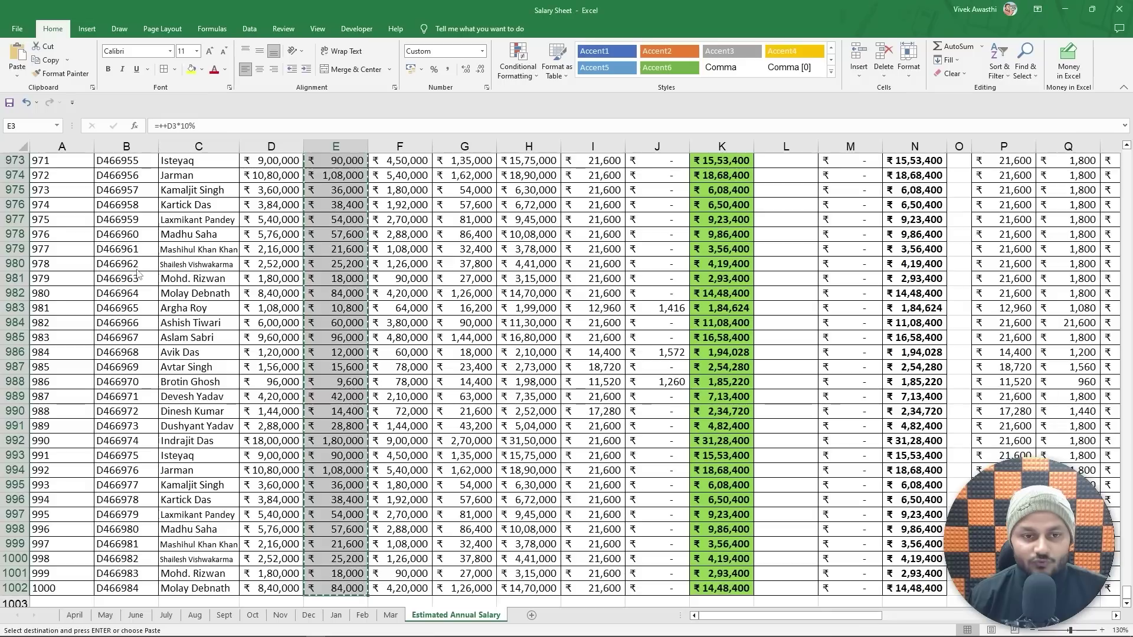
key("ctrl+Up")
key("Right")
key("Down")
key("ctrl+shift+Down")
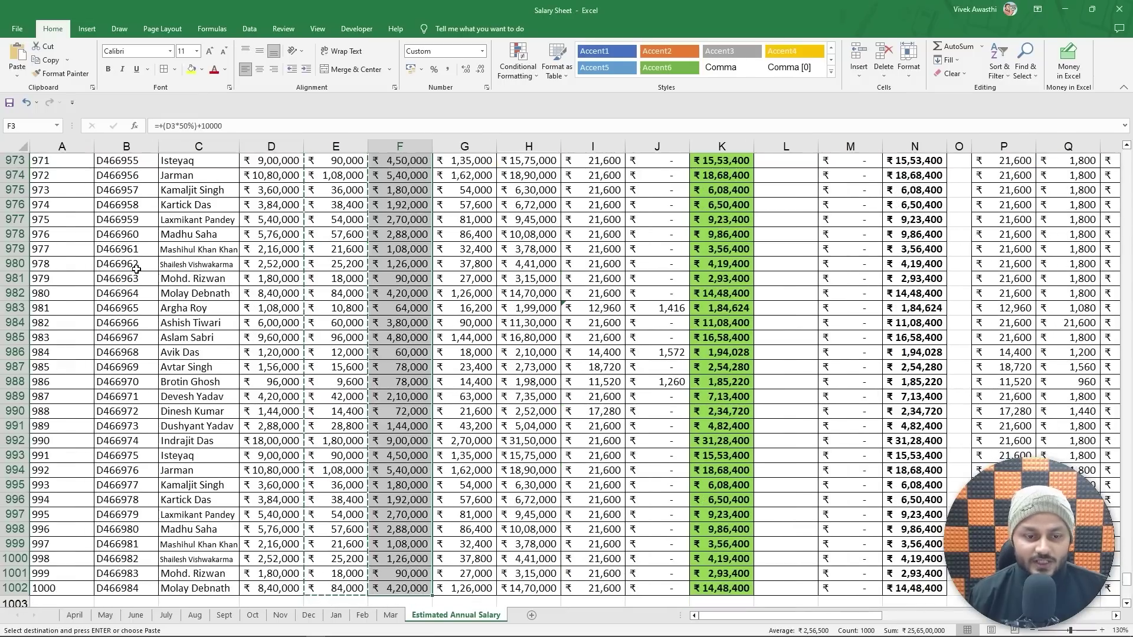
key("ctrl+c")
- Switch to the calculator workbook and paste the HRA amounts as values starting at L5
key("alt+Tab")
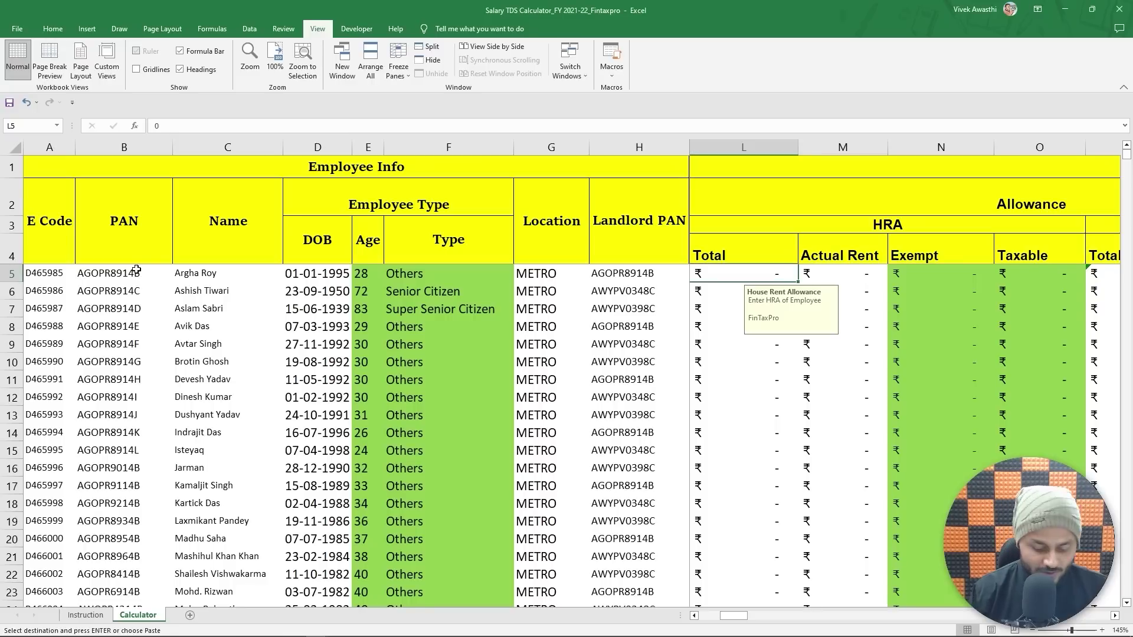
key("ctrl+alt+v")
key("v")
key("Return")
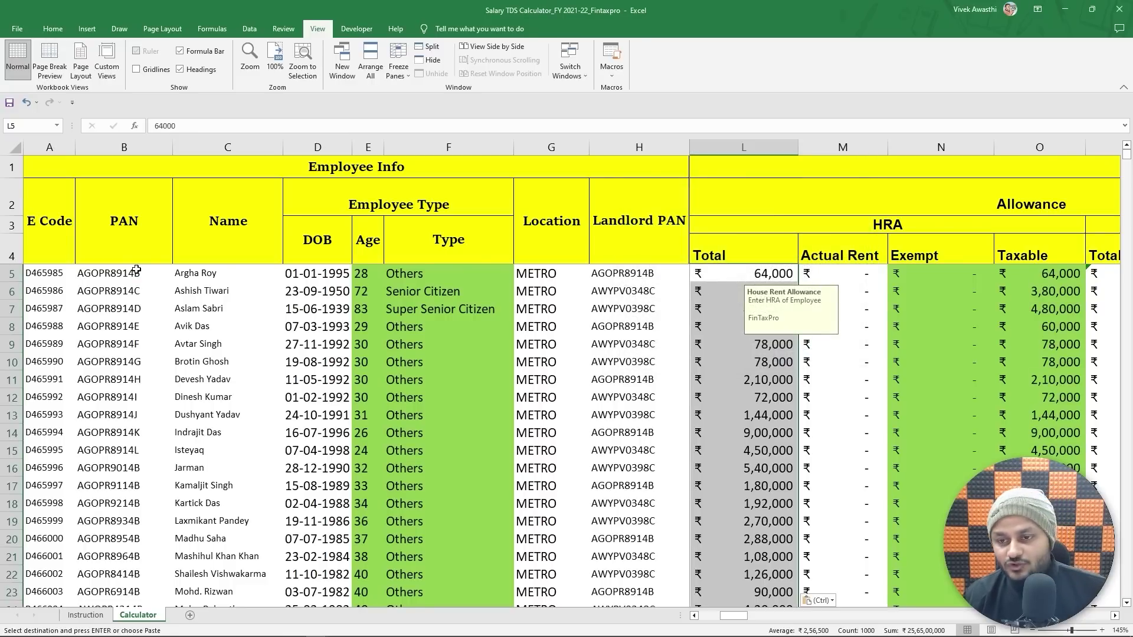
key("Left")
key("Right")
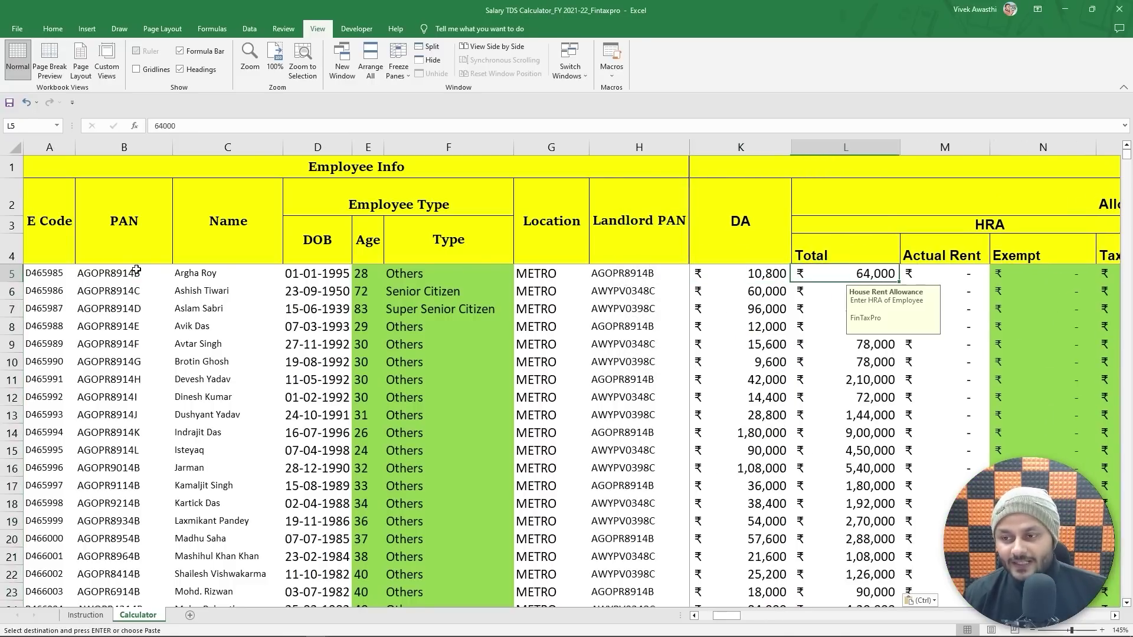
- Select the first Actual Rent cell, M5, then switch to the Salary Sheet and copy the Actual Rent column from AJ3 down to the last employee
key("Right")
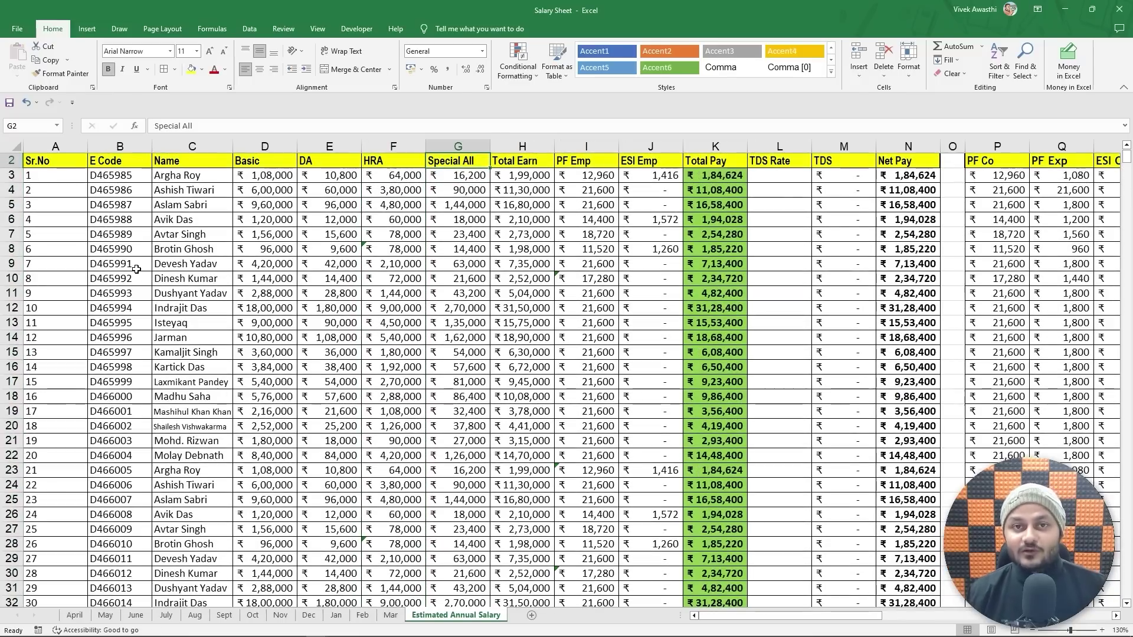
key("Right")
key("Right")
key("Right")
key("Right")
key("Right")
key("Right")
key("Right")
key("Right")
key("Right")
key("Right")
key("Right")
key("Right")
key("Right")
key("Right")
key("Right")
key("Right")
key("Right")
key("Right")
key("Right")
key("Right")
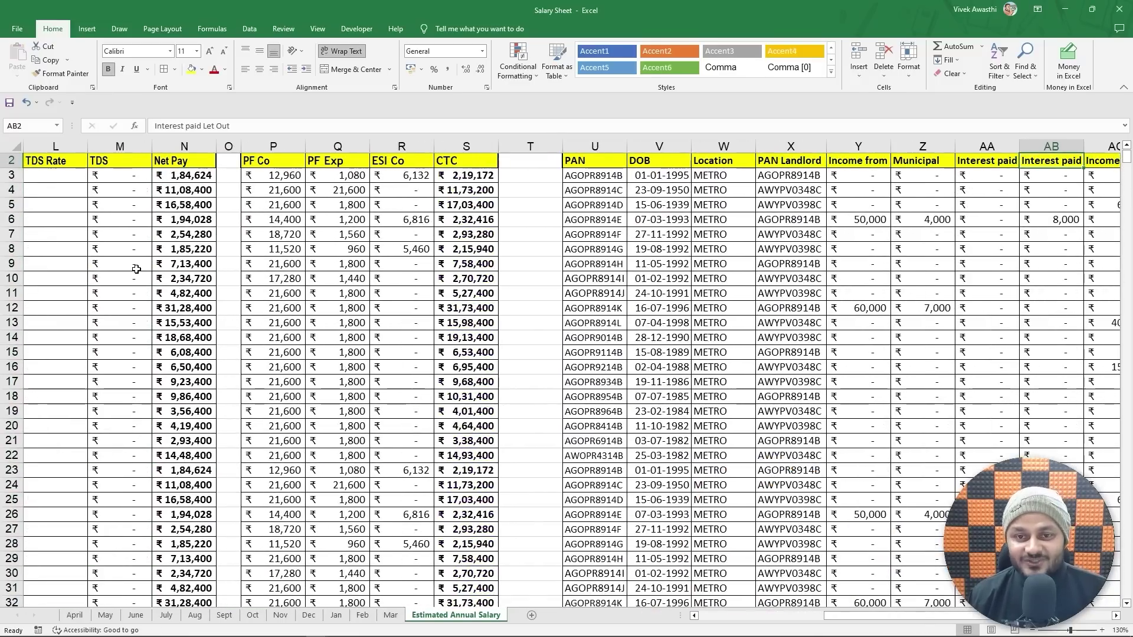
key("Right")
key("Right")
key("Right")
key("Right")
key("Right")
key("Right")
key("Right")
key("Right")
key("Down")
key("ctrl+shift+Down")
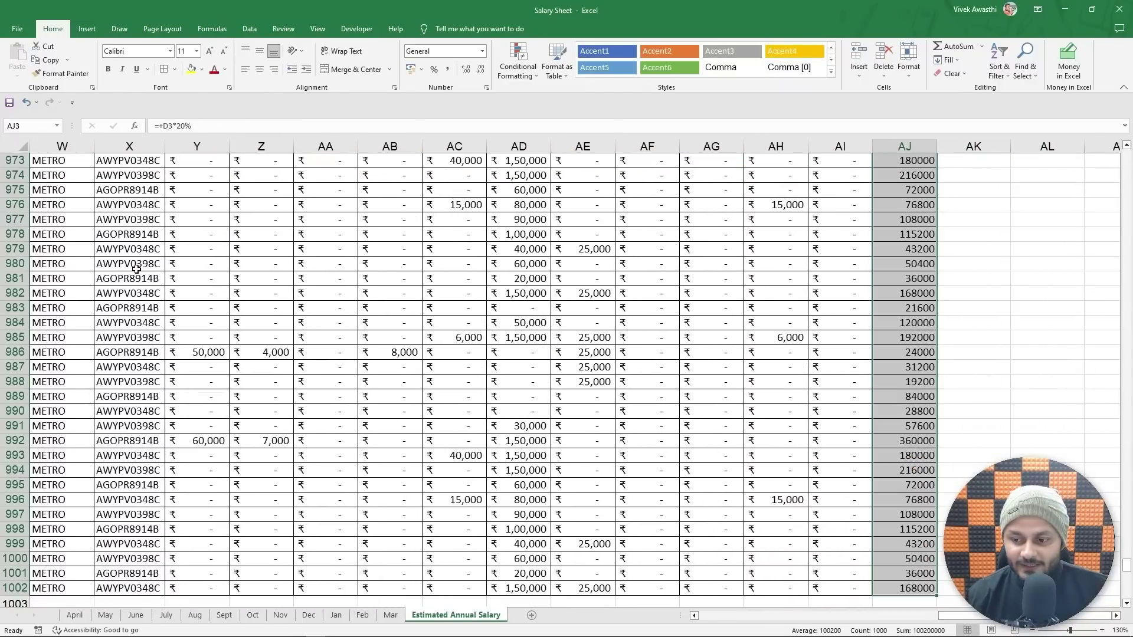
key("ctrl+c")
- Switch to the calculator workbook and paste the actual rents as values starting at M5
key("alt+Tab")
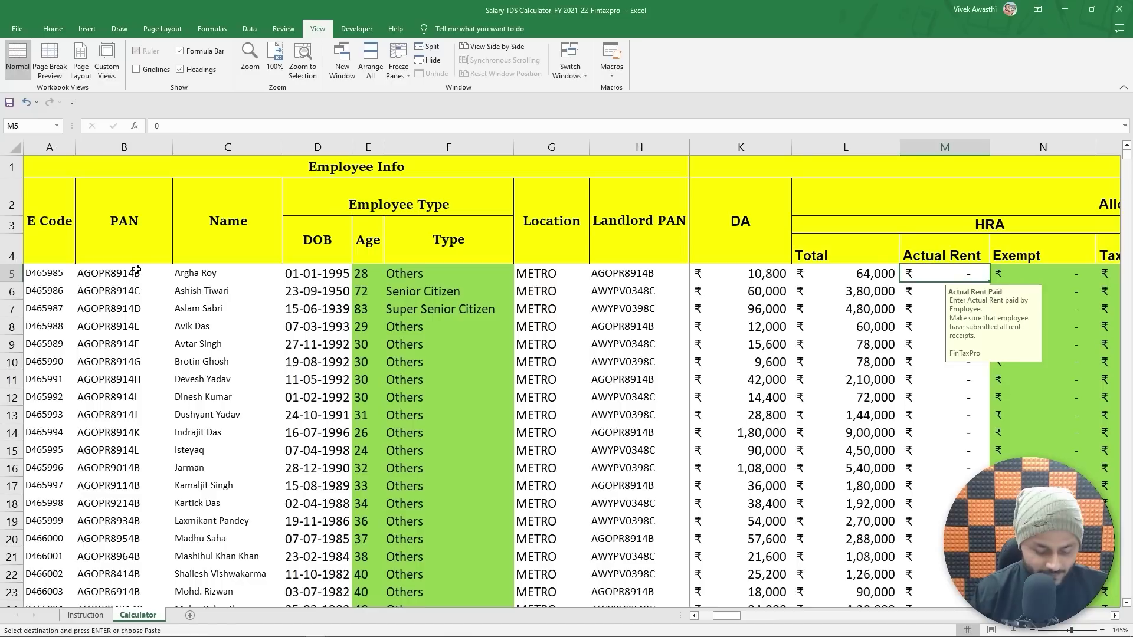
key("ctrl+alt+v")
key("v")
key("Return")
- Examine the auto-populated HRA Exempt and Taxable columns, opening the exemption formula in N5 and leaving it unedited
key("Left")
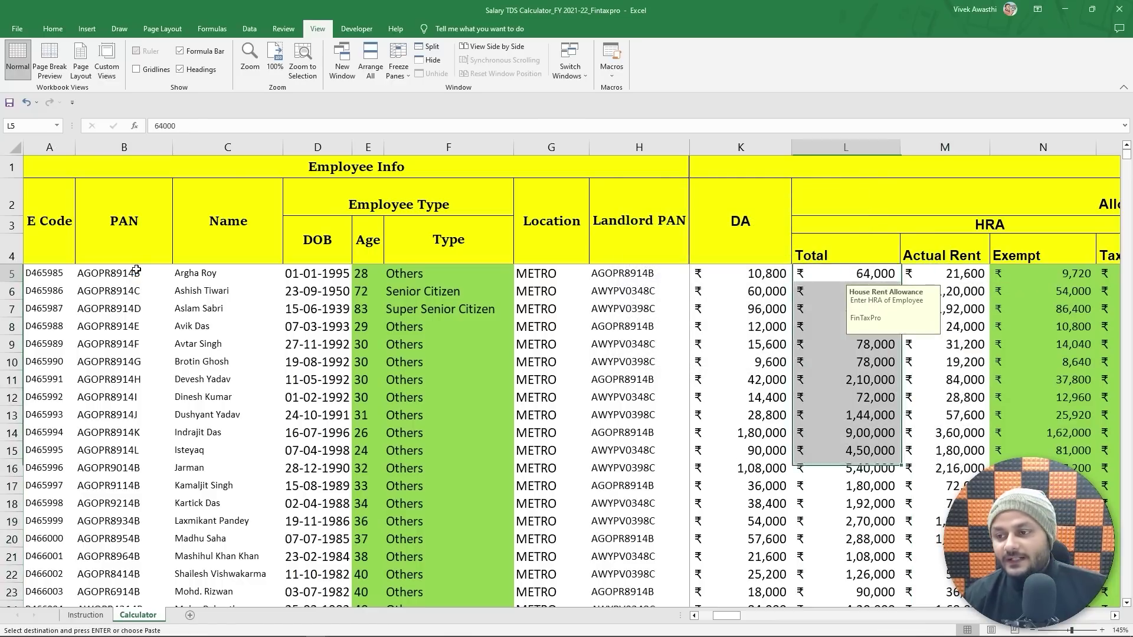
key("Right")
key("Right")
key("Right")
key("Right")
key("Left")
key("Left")
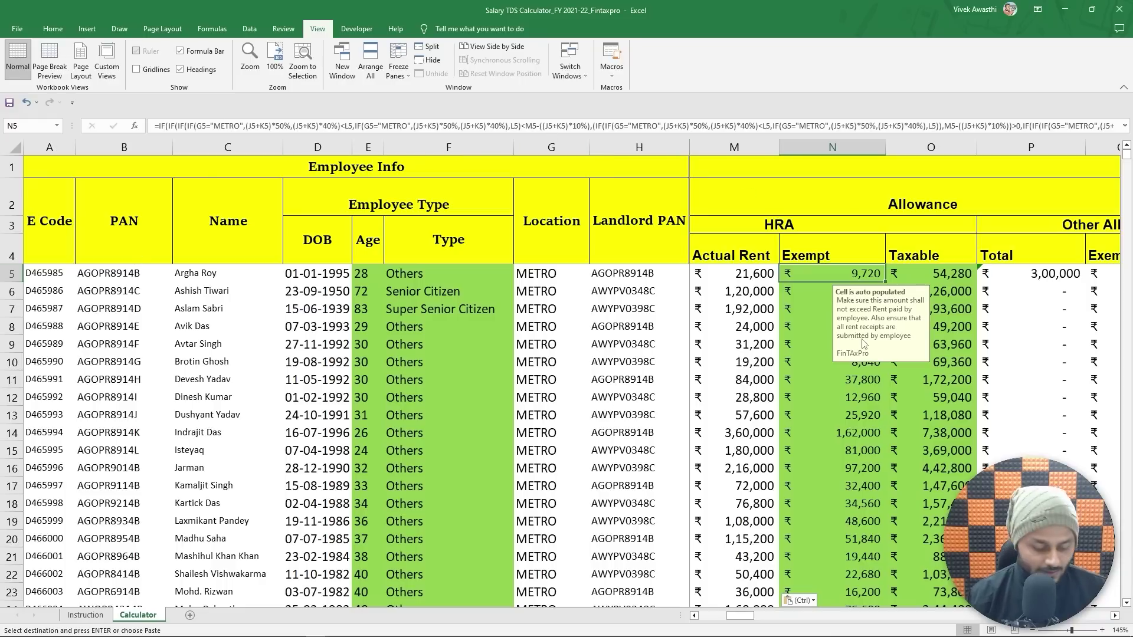
key("F2")
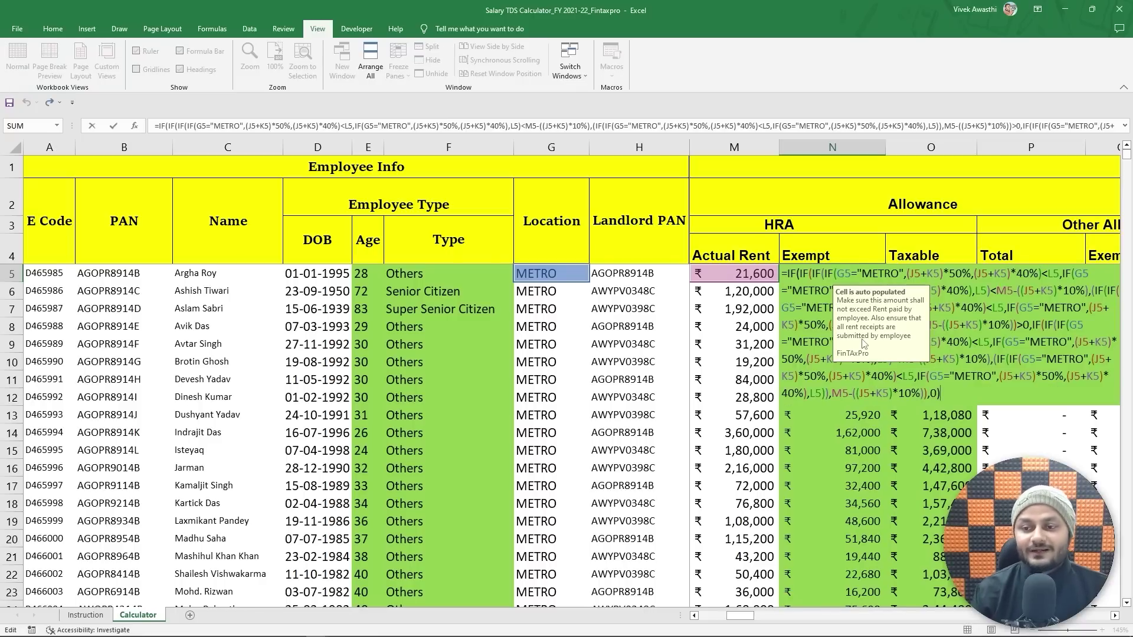
key("Escape")
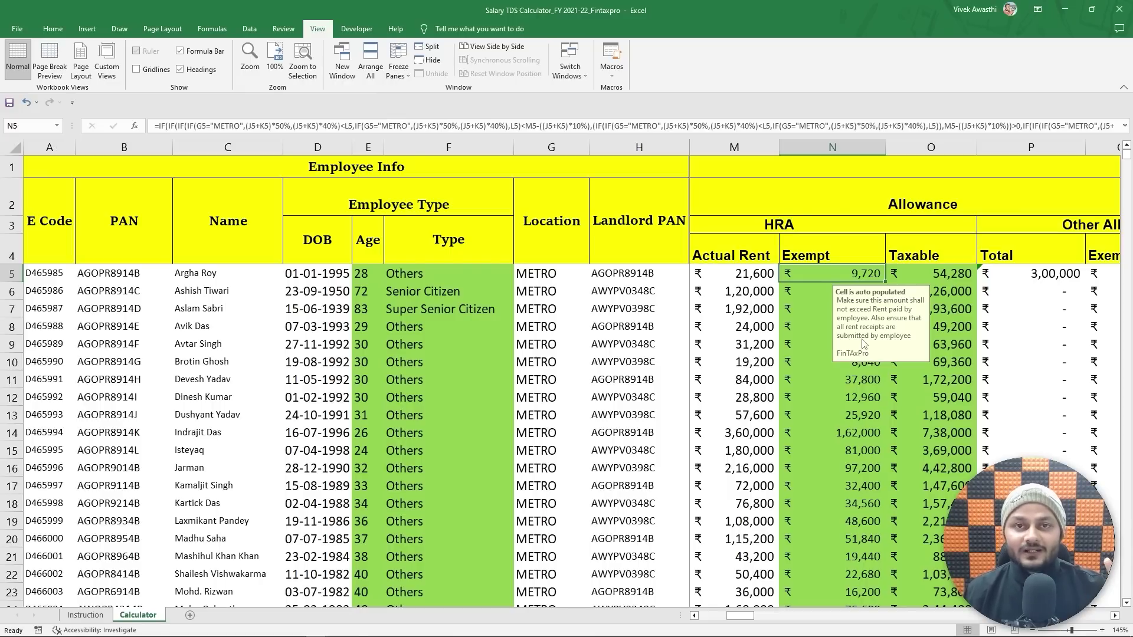
- Review the first employee's amounts from Basic through Other Allowances Total, and return to the HRA Exempt cell, N5
key("Left")
key("Left")
key("Left")
key("Left")
key("Left")
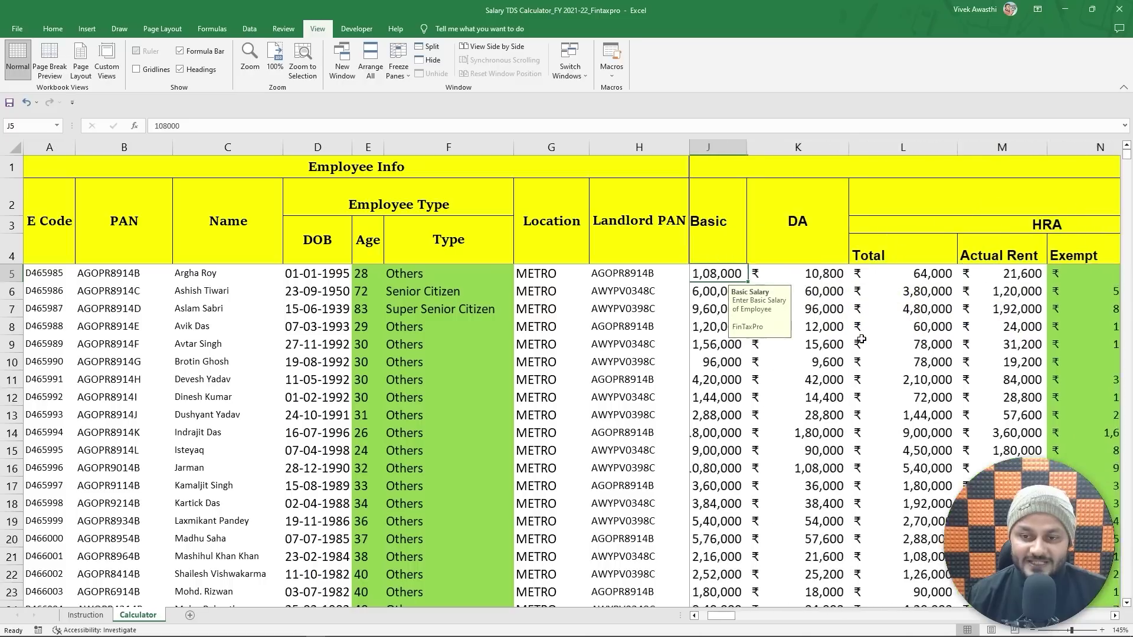
key("Right")
key("Right")
key("Right")
key("Right")
key("Right")
key("Right")
key("Right")
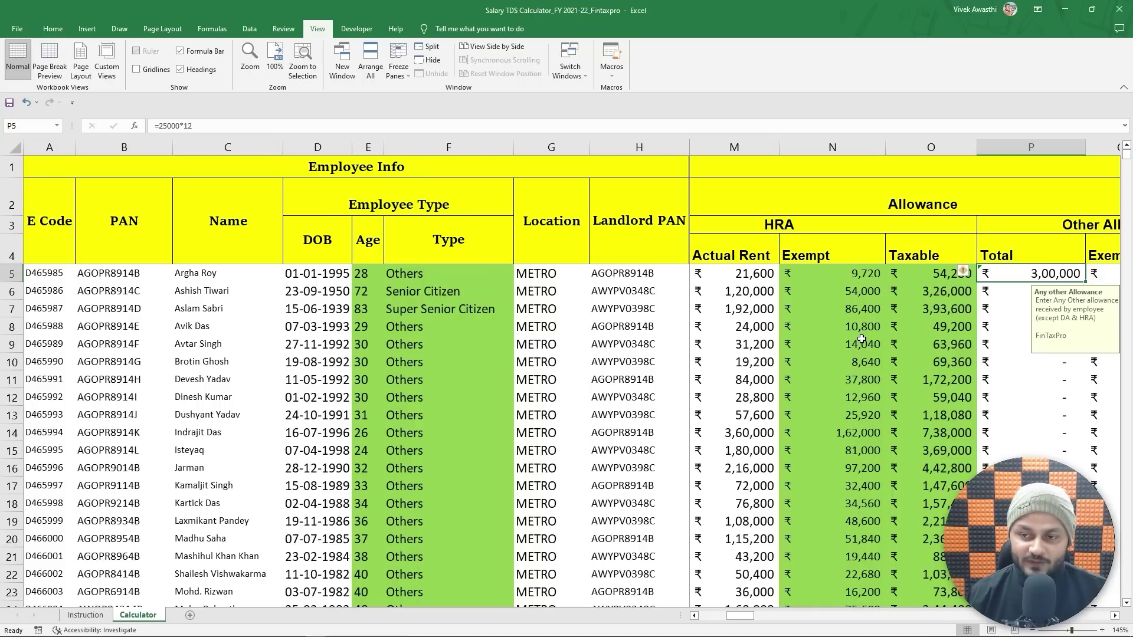
key("Left")
key("Left")
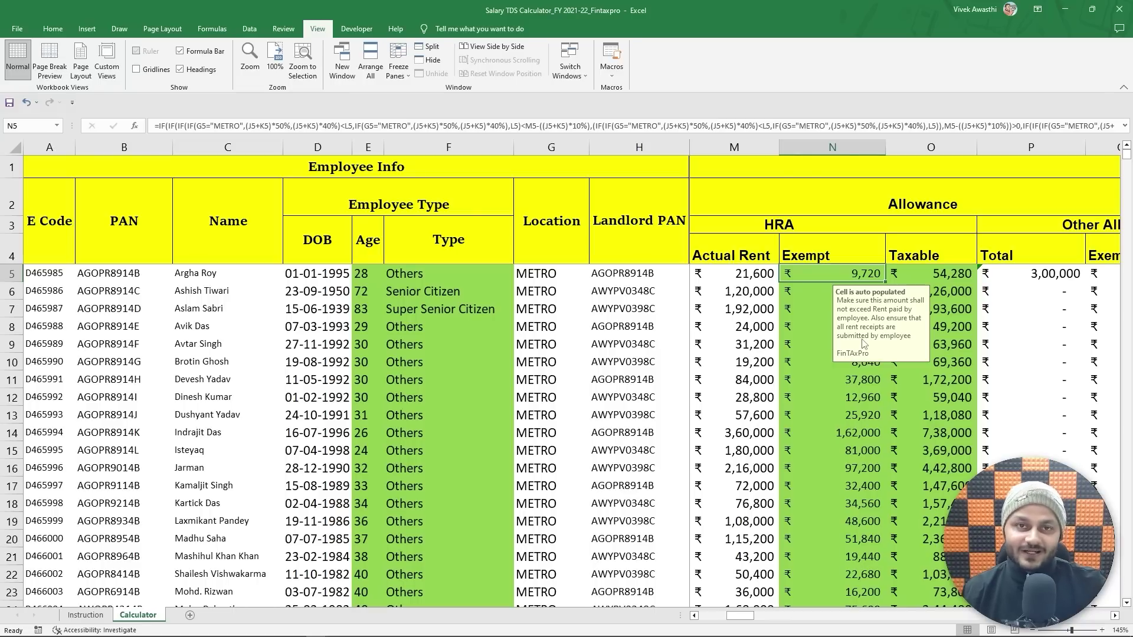
- Inspect the HRA exemption formula in N5 without editing it, and review the first employee's Taxable HRA and Other Allowances cells
key("F2")
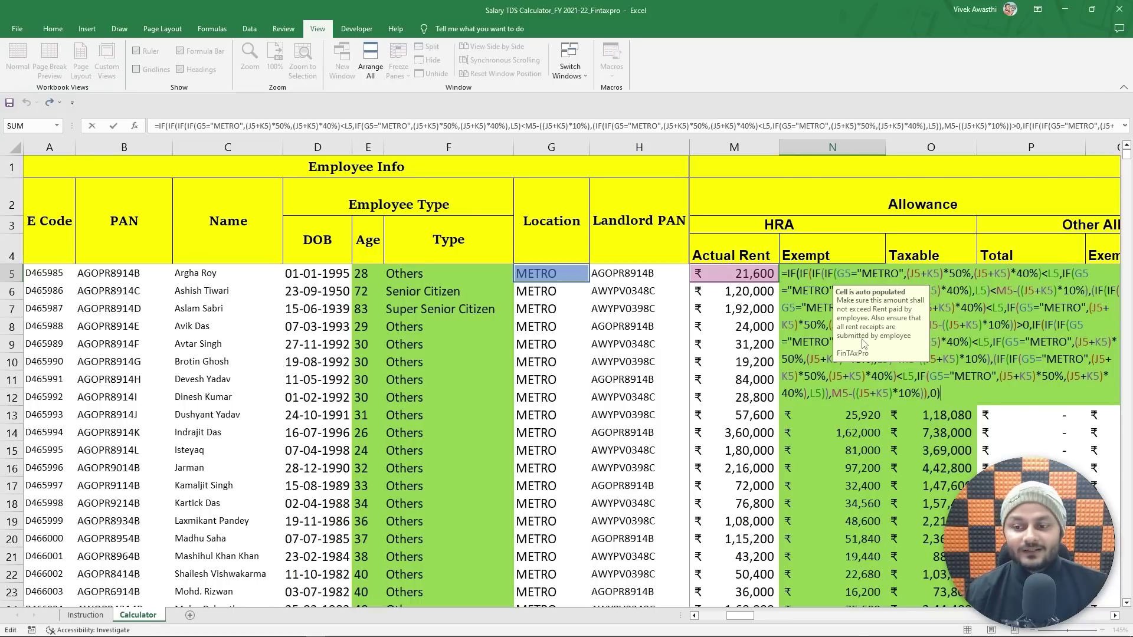
key("Escape")
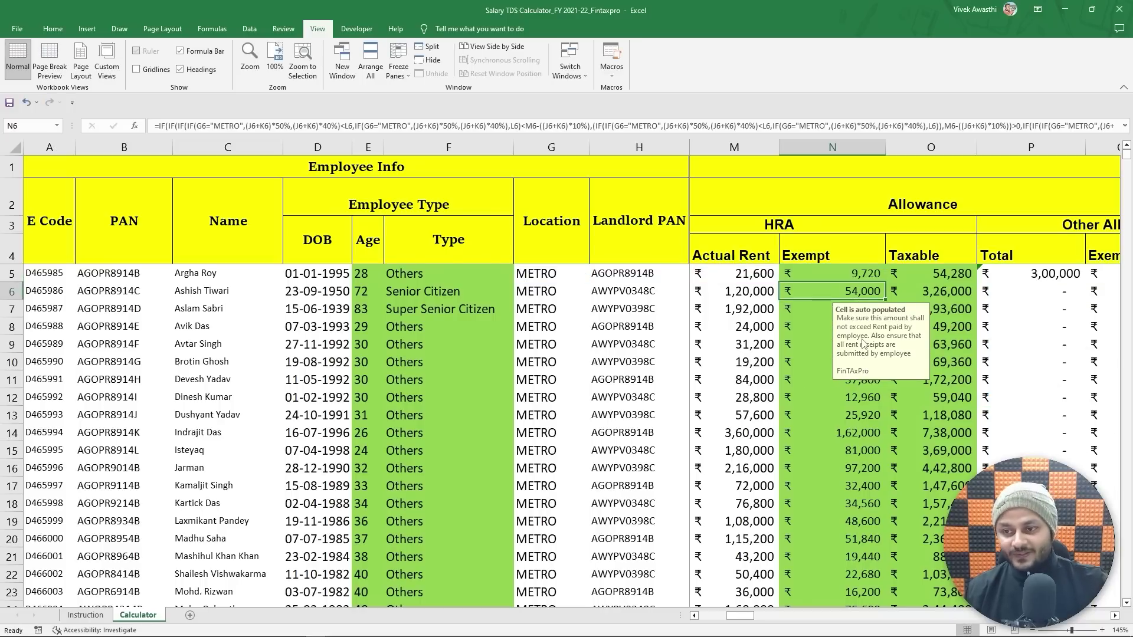
key("Right")
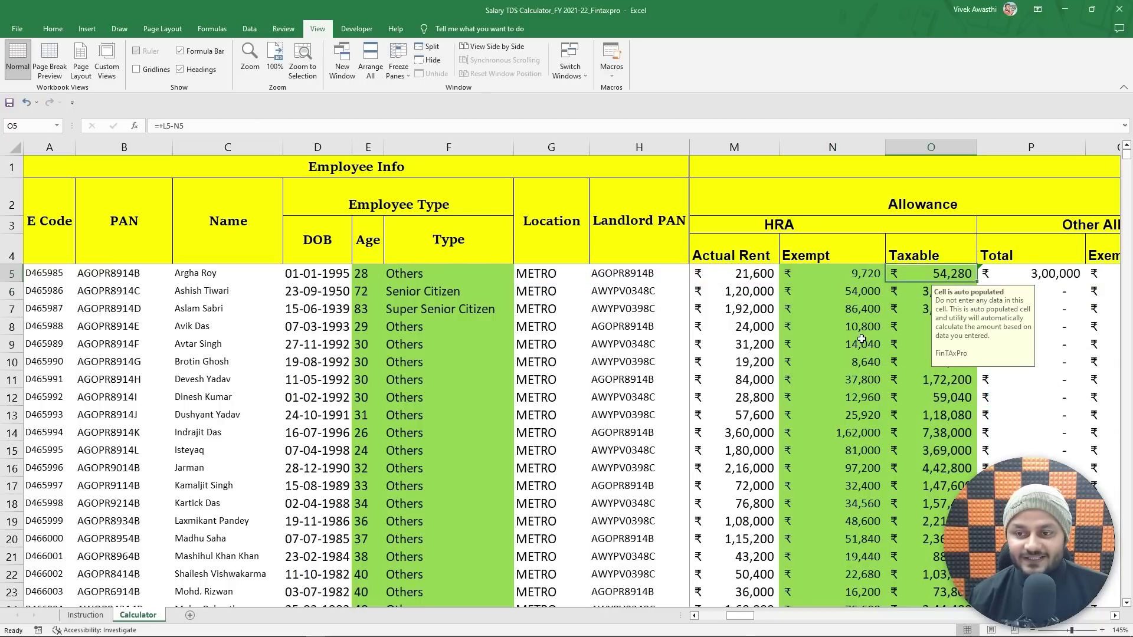
key("Right")
key("Right")
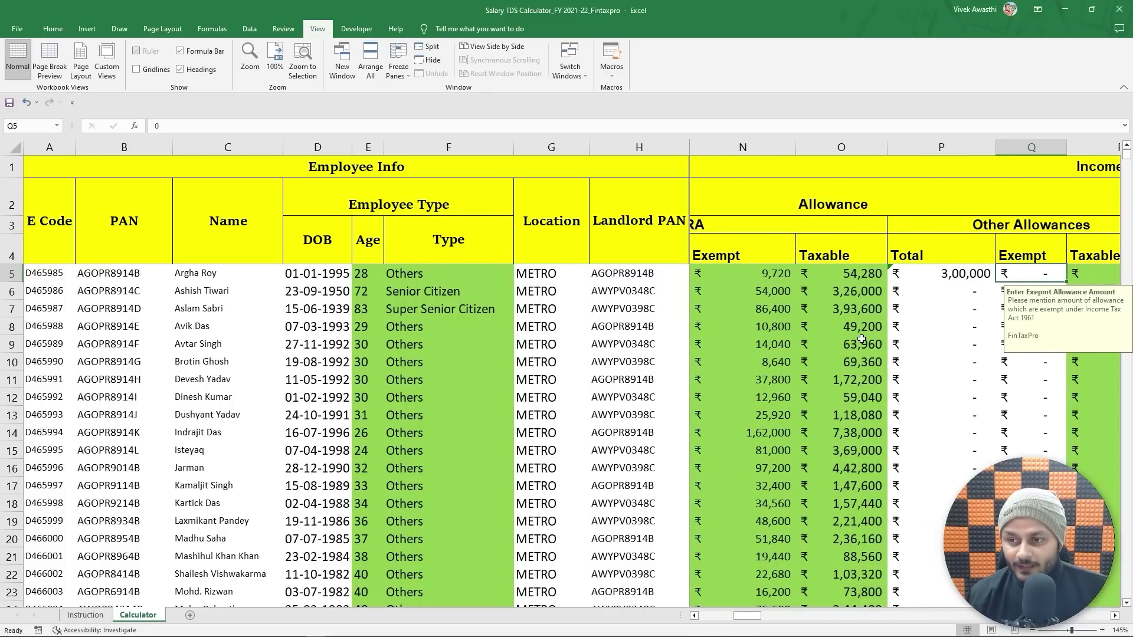
- Select the first Other Allowances Total cell, P5, then switch to the Salary Sheet and return to cell A1 of Estimated Annual Salary
key("Left")
key("alt+Tab")
key("Left")
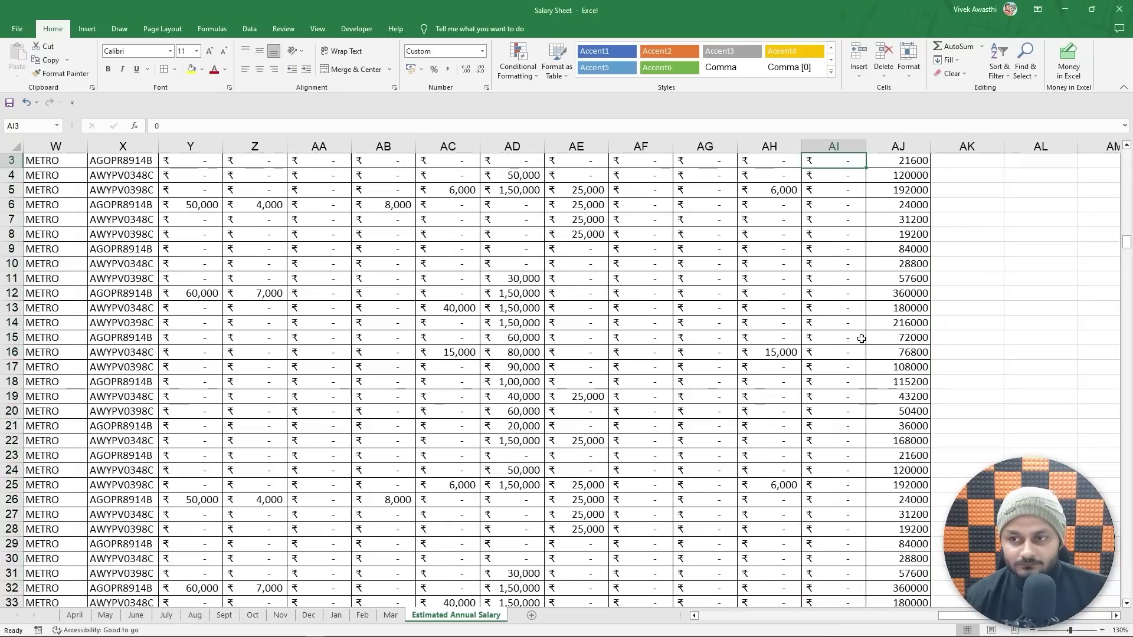
key("Up")
key("Up")
key("ctrl+Left")
key("ctrl+Left")
key("ctrl+Left")
key("ctrl+Left")
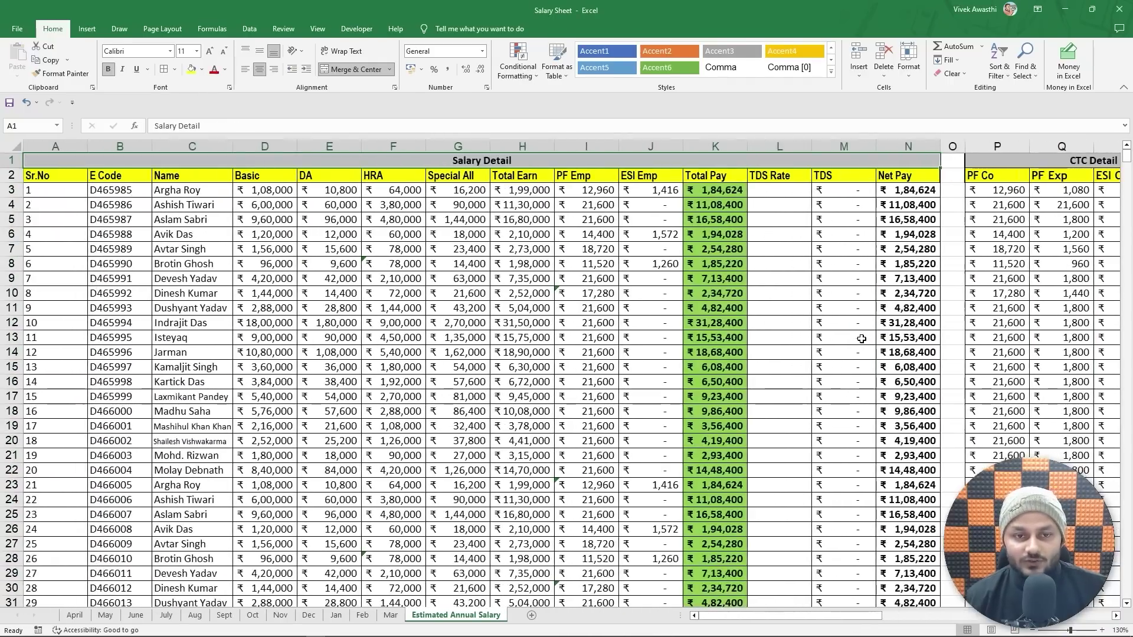
key("alt+Tab")
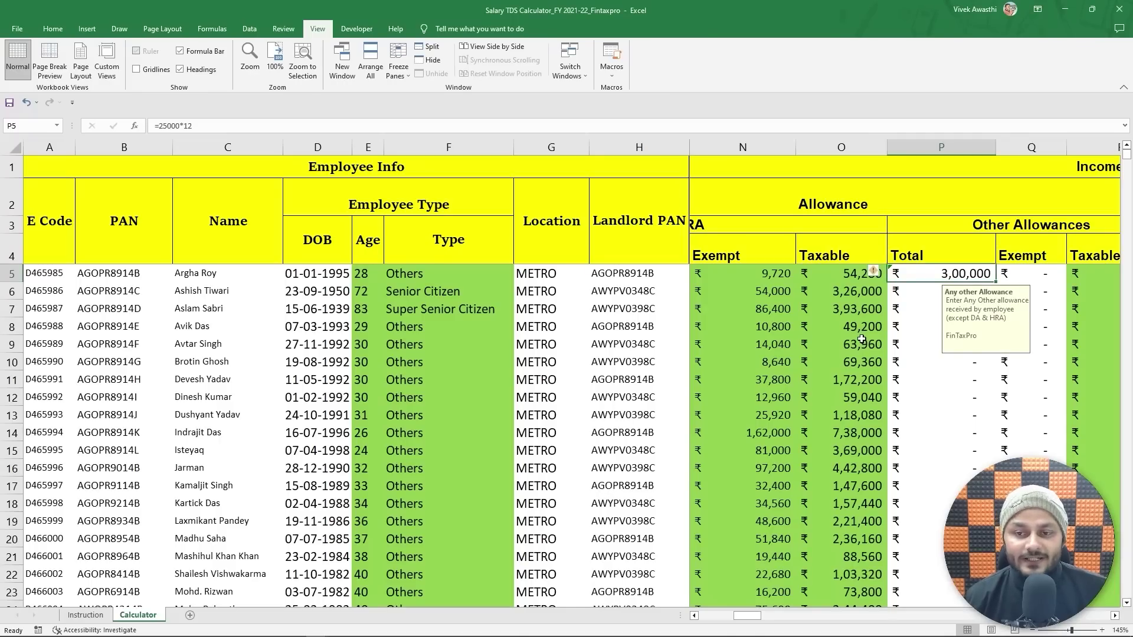
key("alt+Tab")
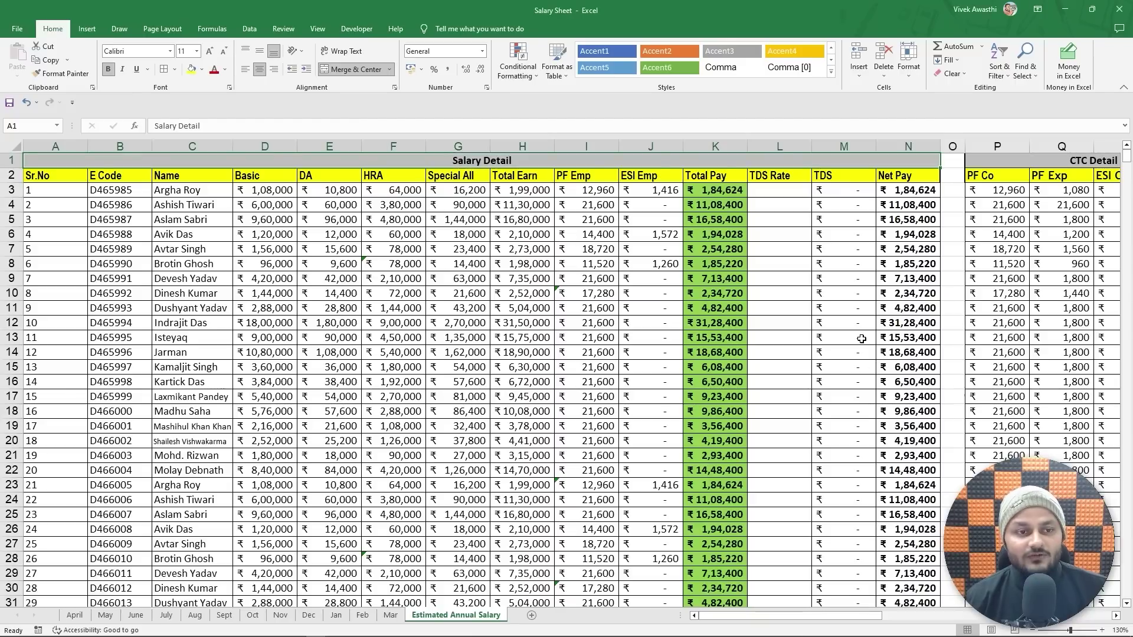
- Copy the Special All column from G3 down to the last employee
key("Down")
key("ctrl+Right")
key("Down")
key("Left")
key("Left")
key("Left")
key("Left")
key("Left")
key("Left")
key("Left")
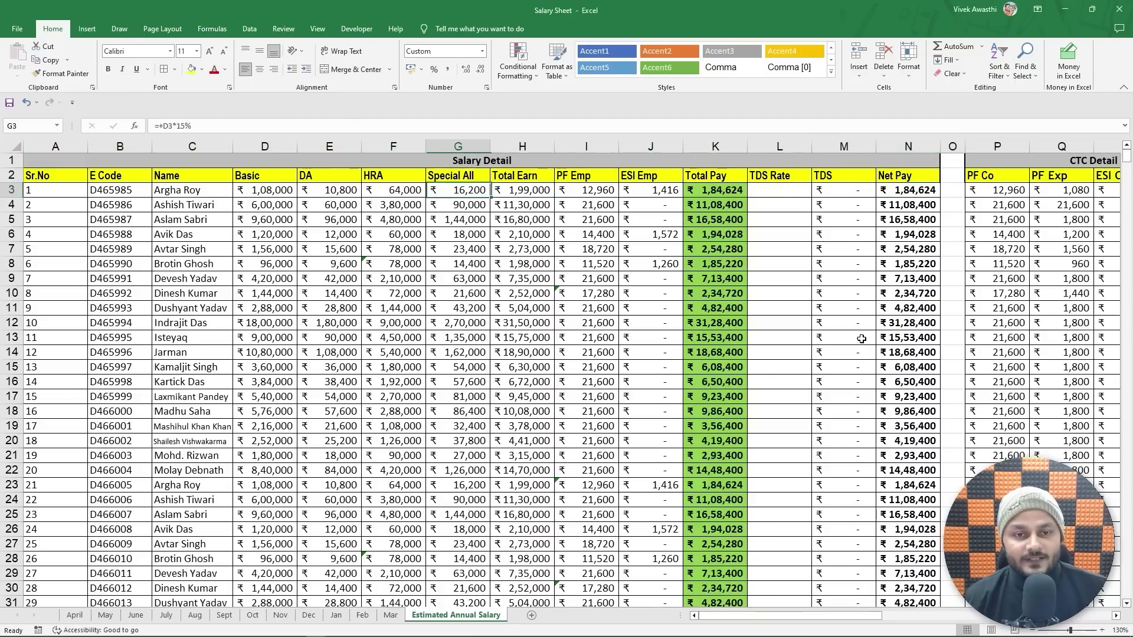
key("Right")
key("Left")
key("ctrl+shift+Down")
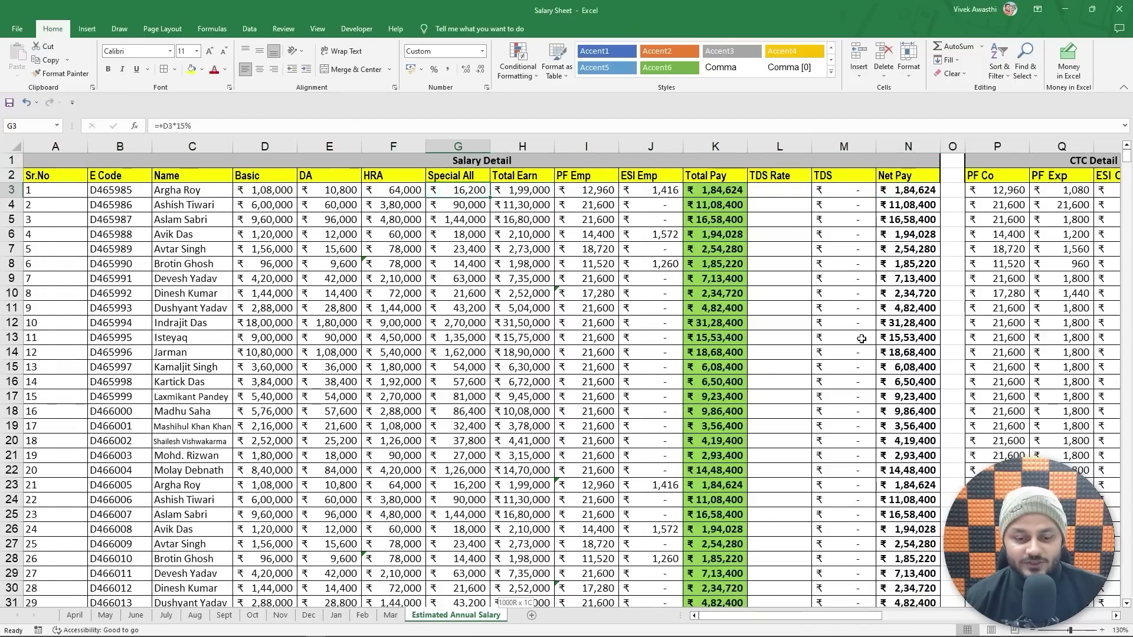
key("ctrl+c")
- Switch to the calculator workbook and paste the special allowances as values starting at P5
key("alt+Tab")
key("Right")
key("ctrl+alt+v")
key("v")
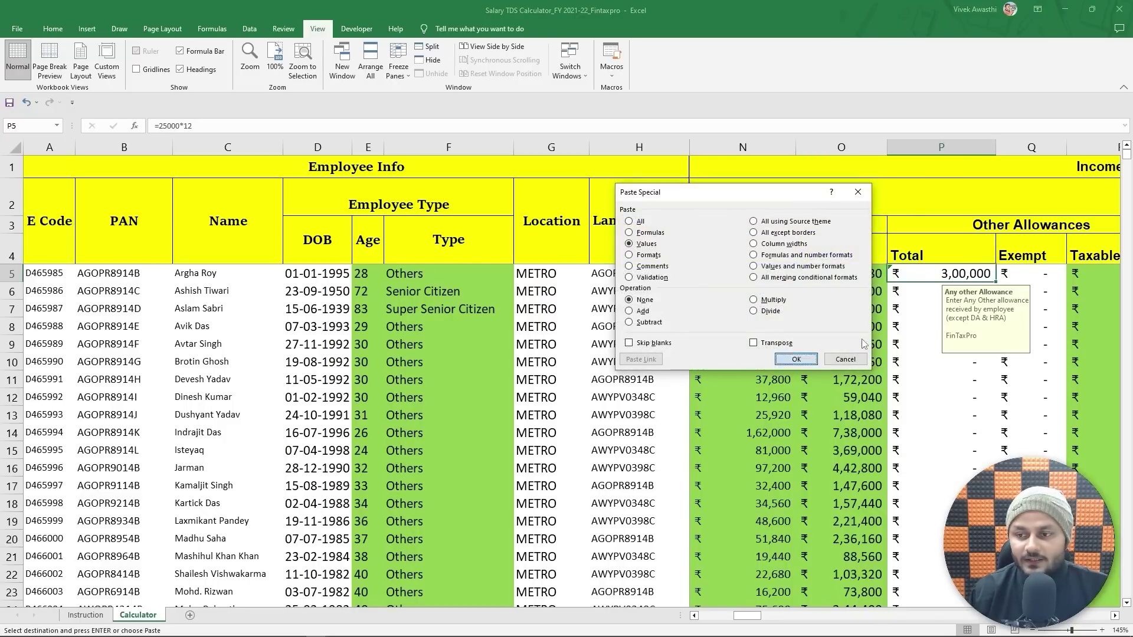
key("Return")
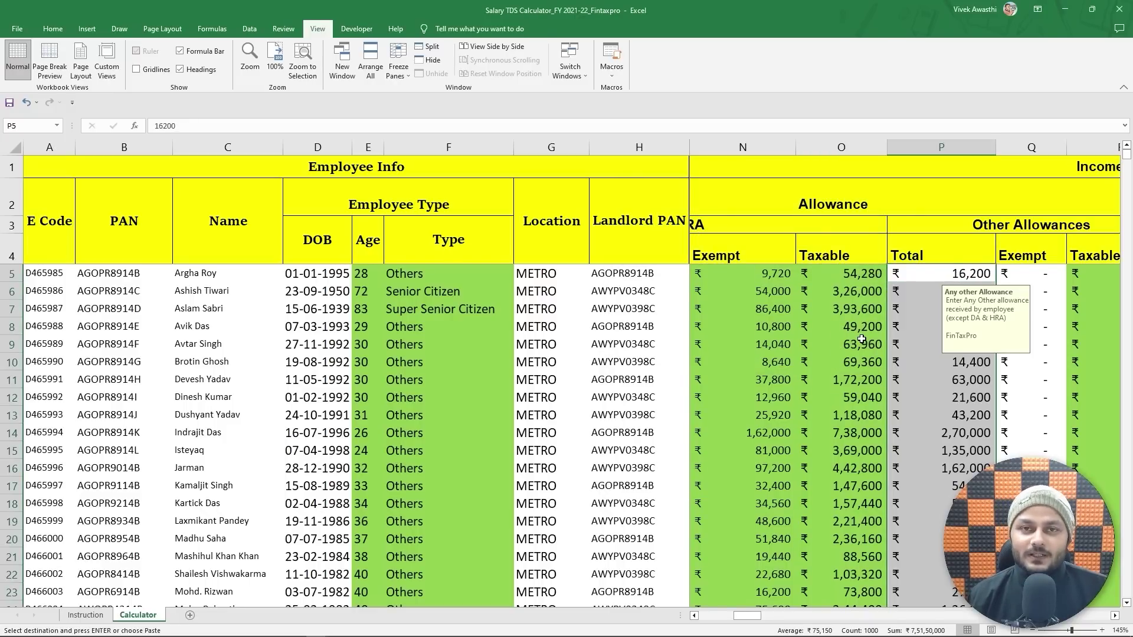
- Review the first employee's Other Allowances Exempt and Taxable, Arrear, Incentive/Bonus/Overtime and other-employment salary cells and their input notes
key("Right")
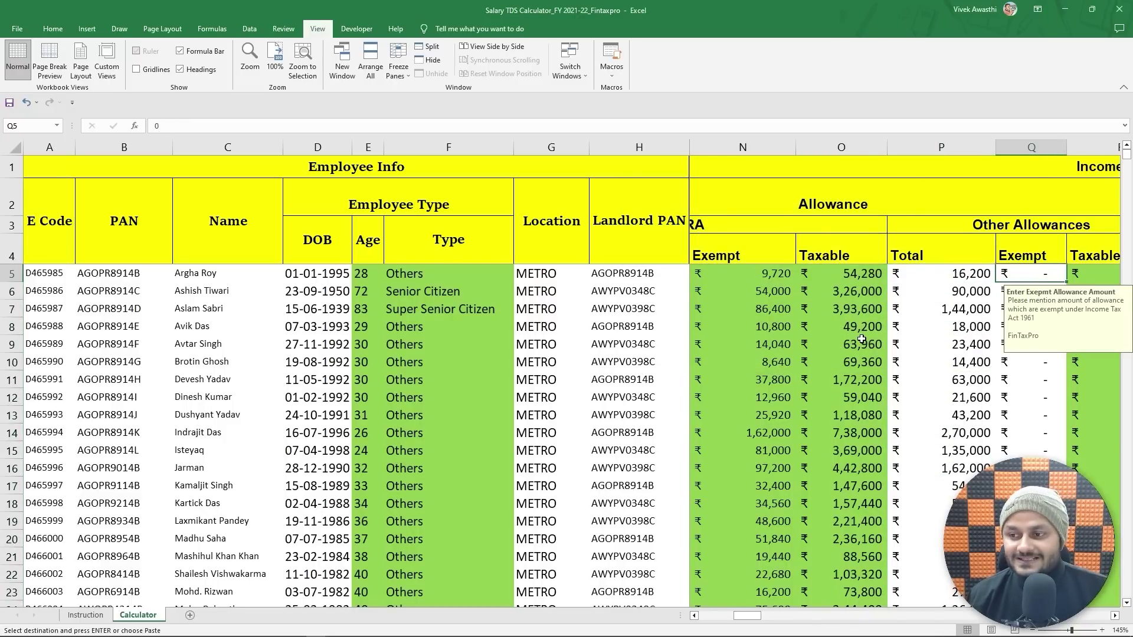
key("Right")
key("Left")
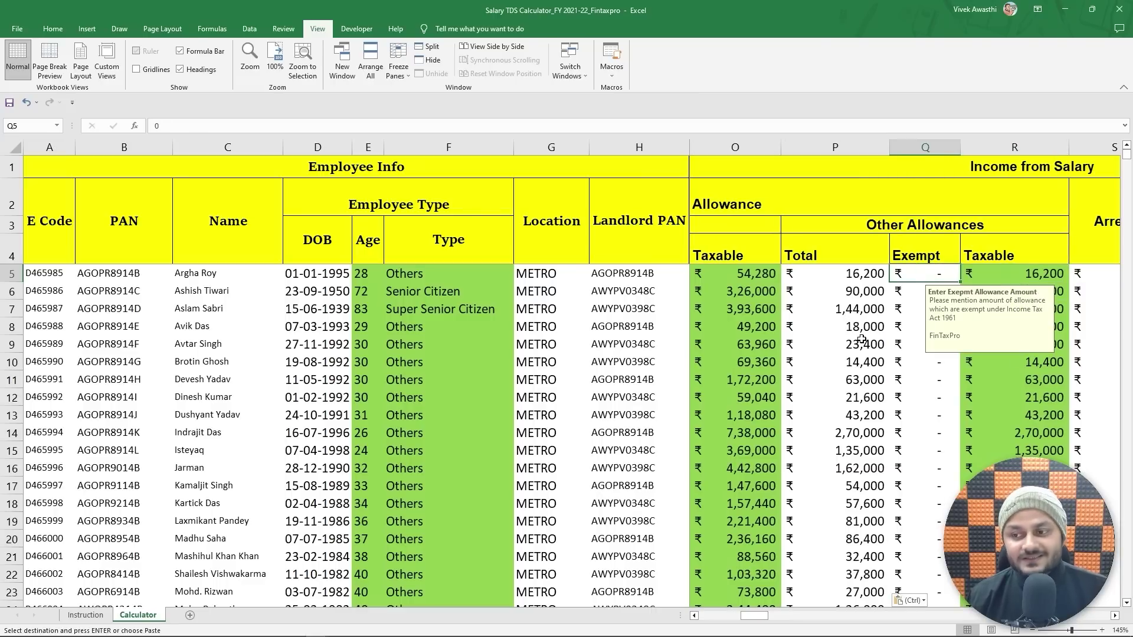
key("Right")
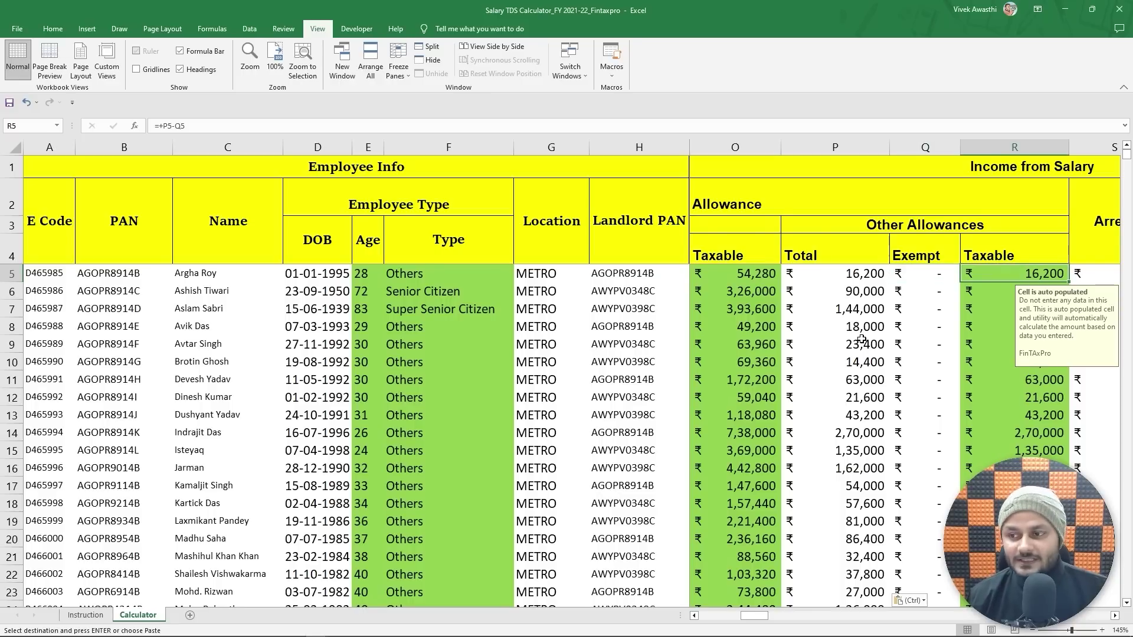
key("Right")
key("Right")
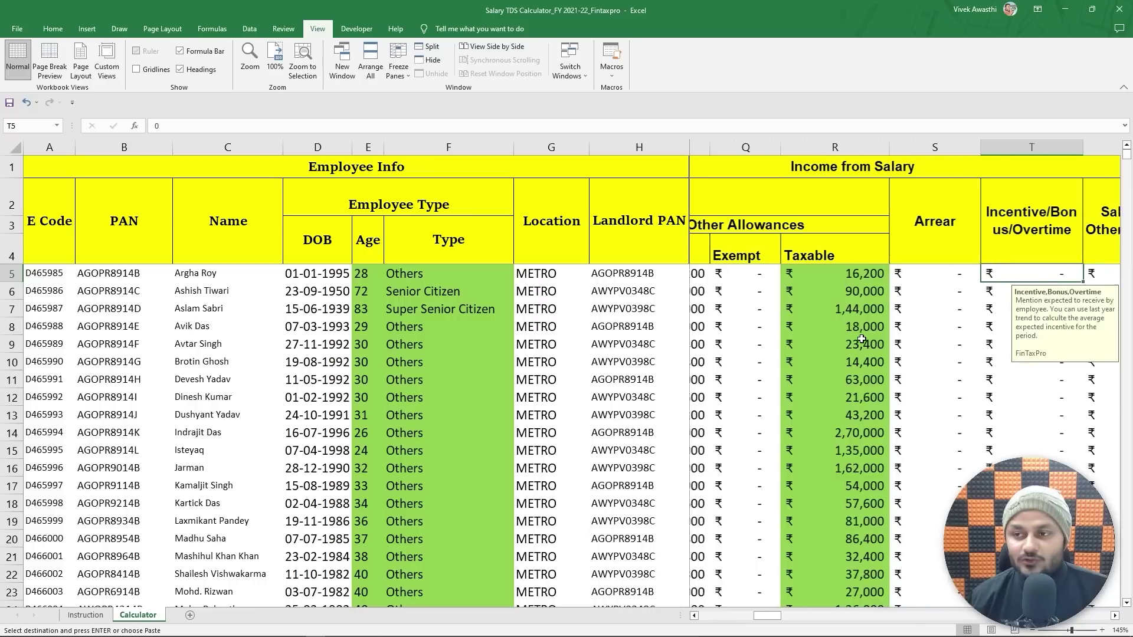
key("Left")
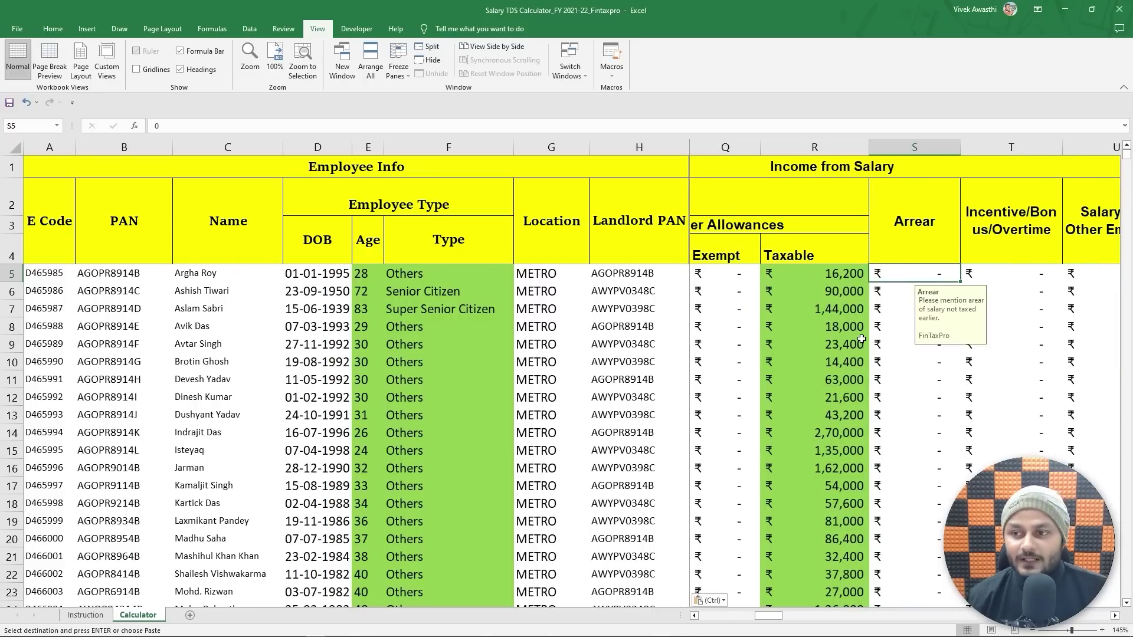
key("Right")
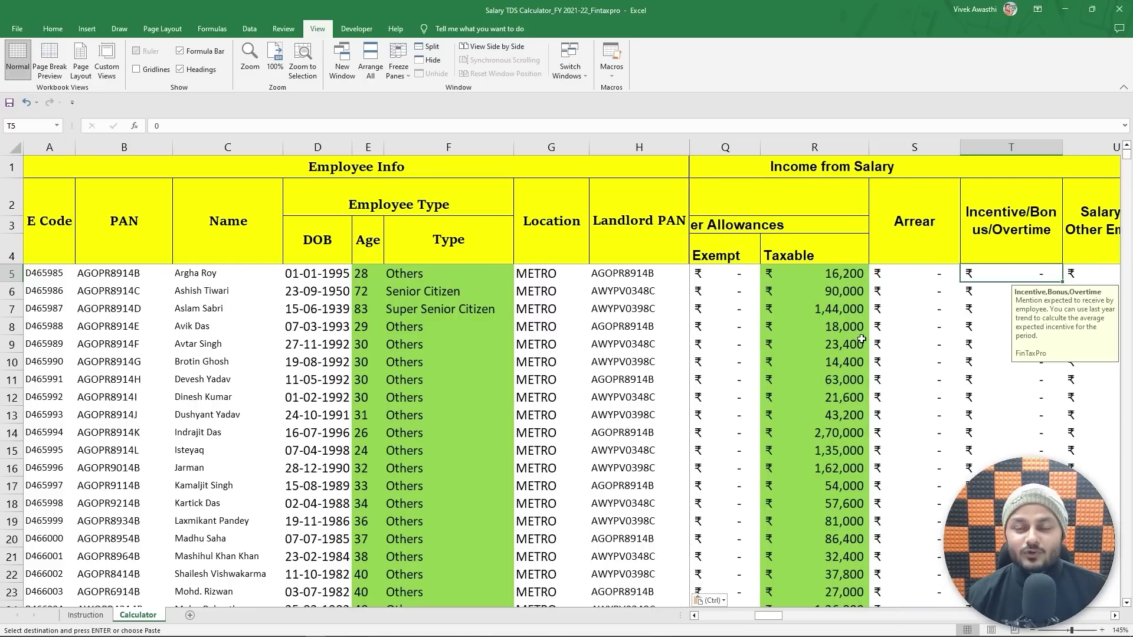
key("Right")
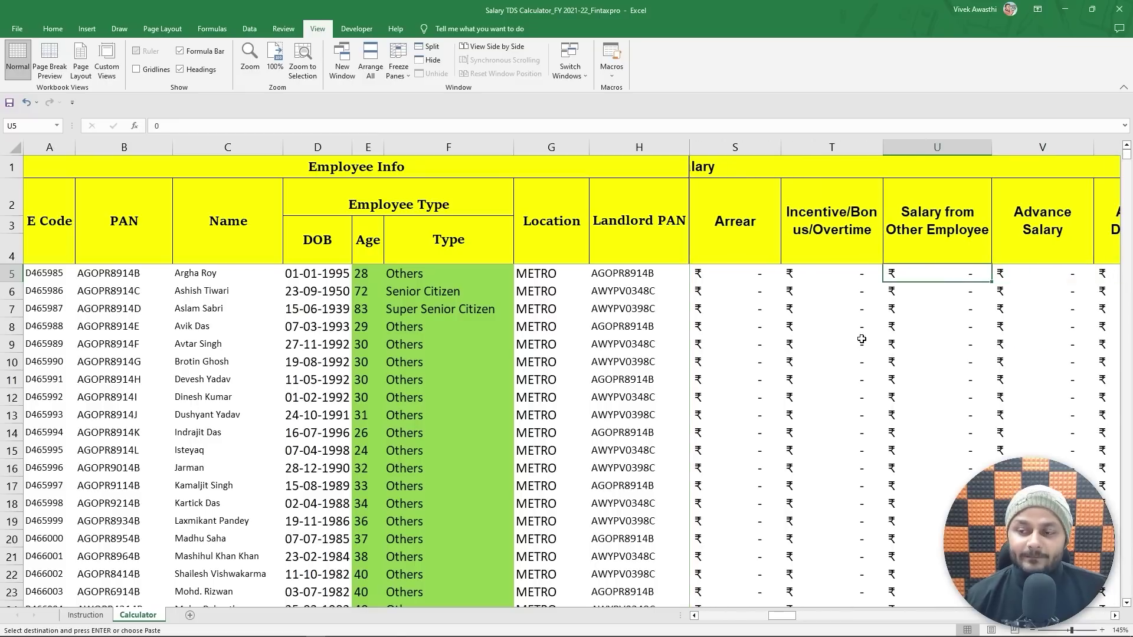
- Correct the heading in U2 to "Salary from Other Employer"
key("Up")
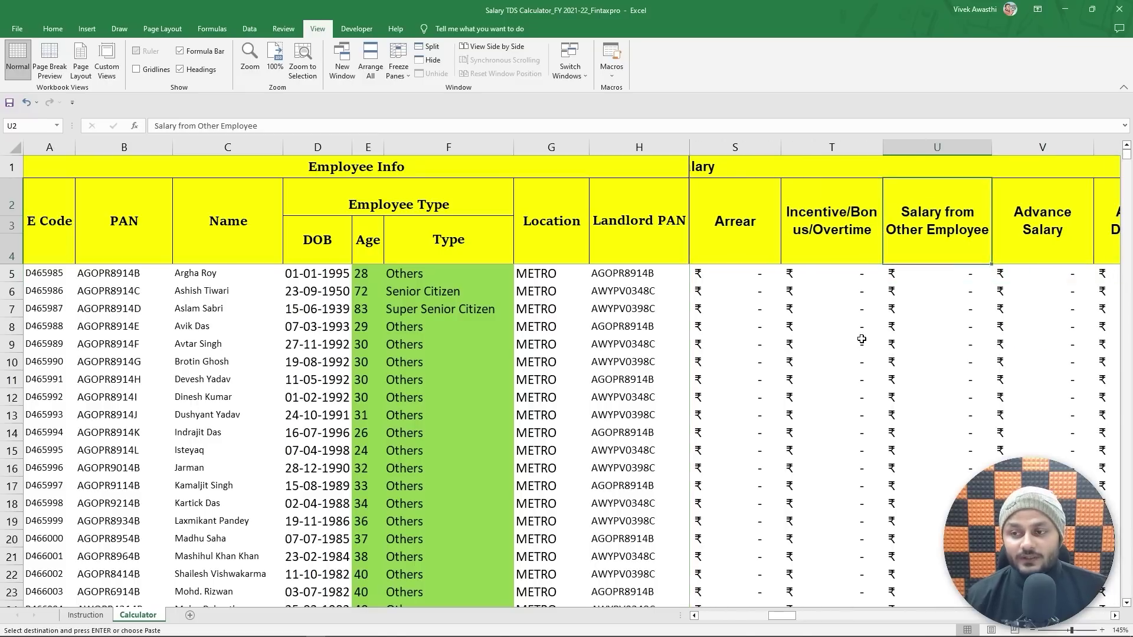
key("F2")
key("BackSpace")
type("r")
key("Return")
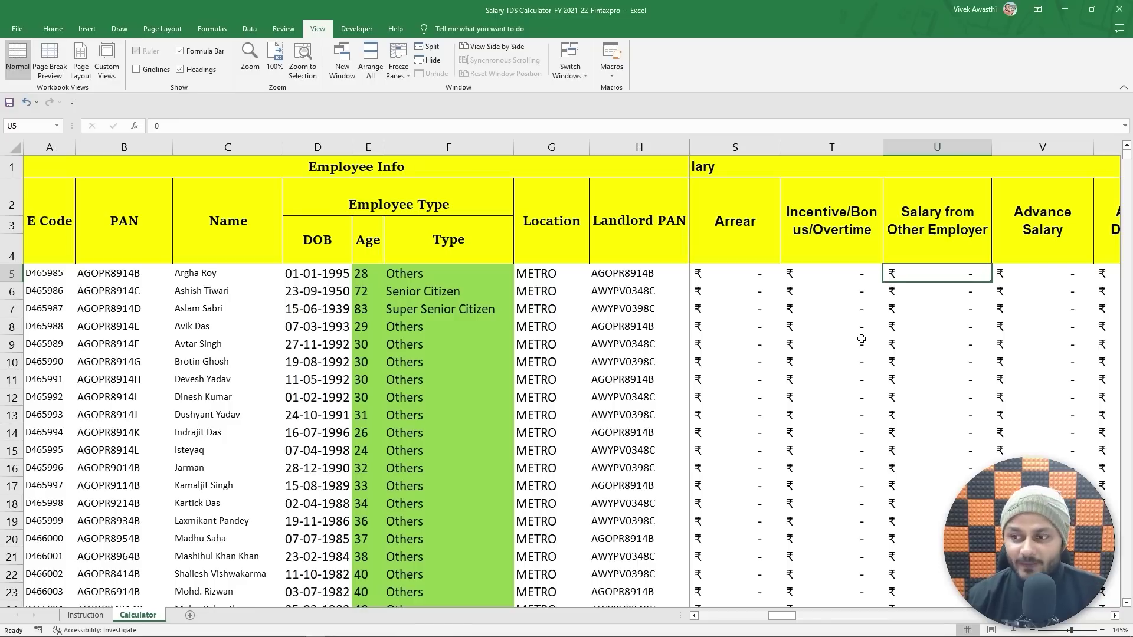
- Review the first employee's Advance Salary, Advance Deduction, PT Deduction, Standard Deduction and Sub Total cells and their notes
key("Right")
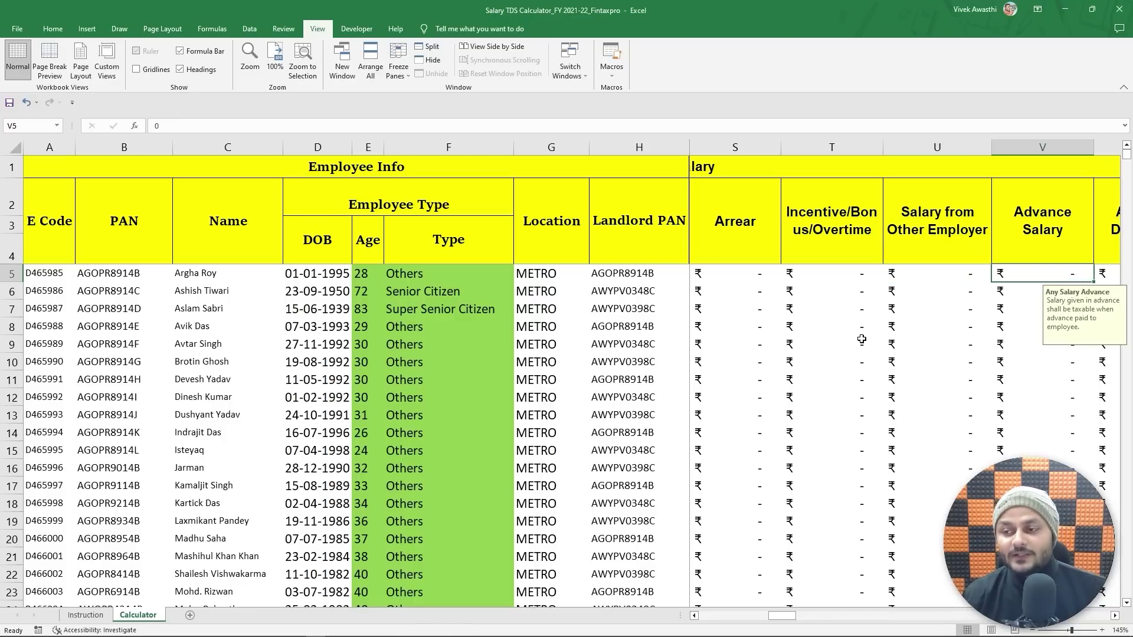
key("Right")
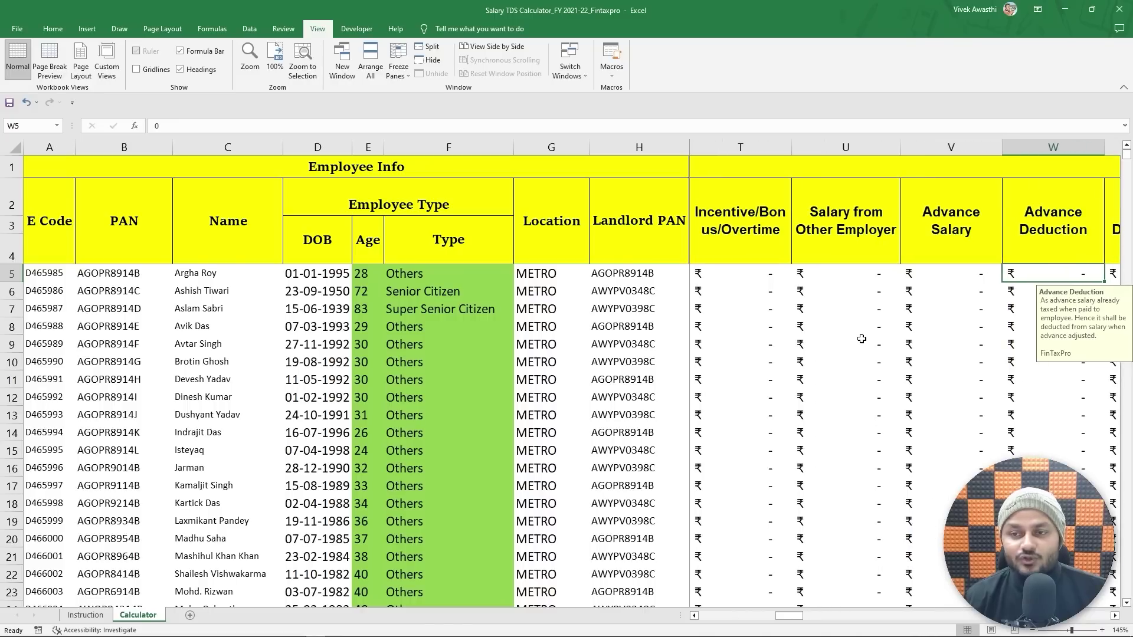
key("Right")
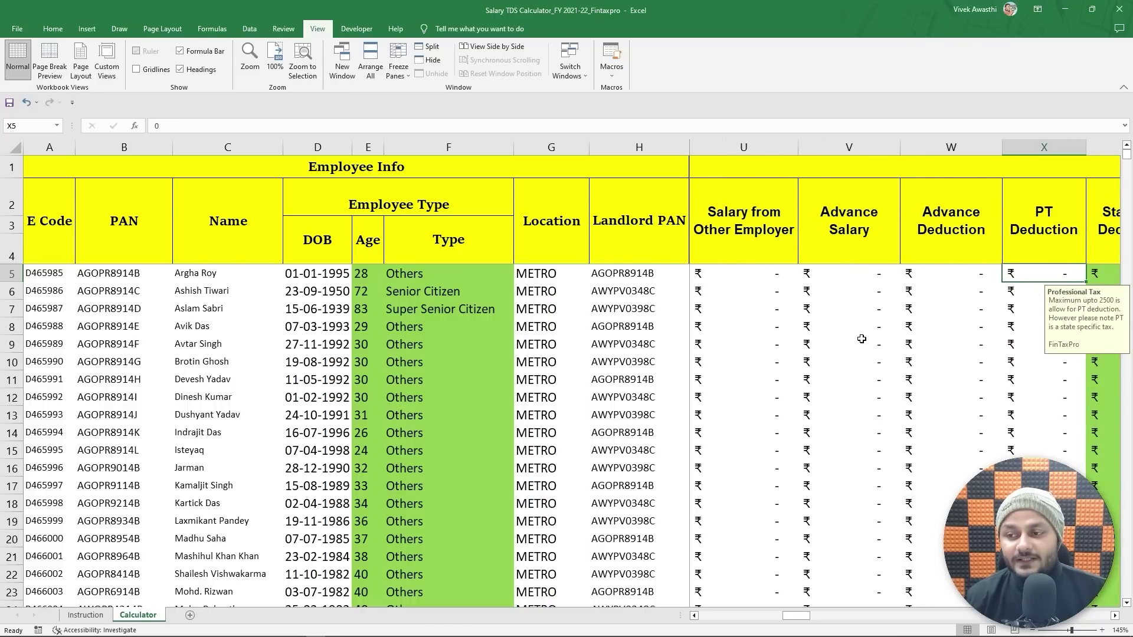
key("Right")
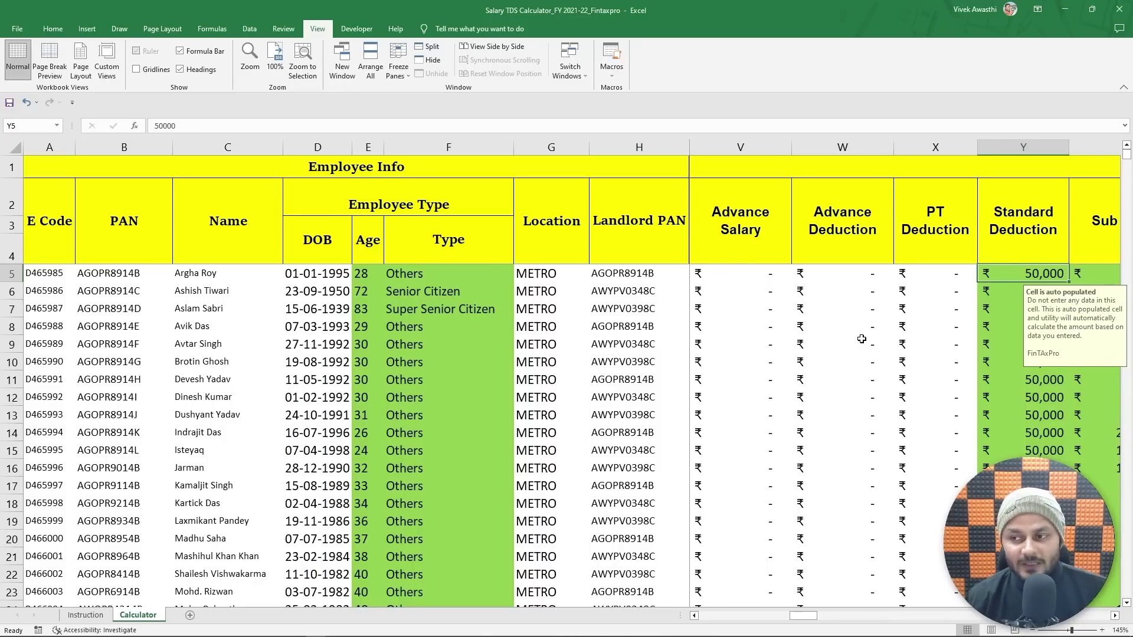
key("Right")
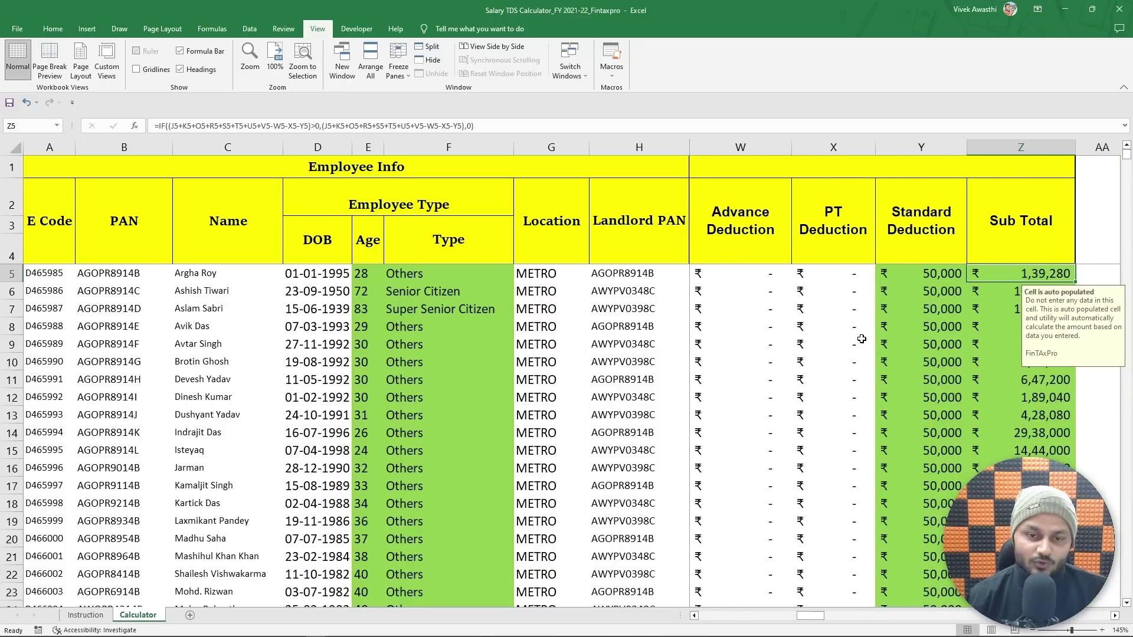
scroll(861, 339, "right", 1)
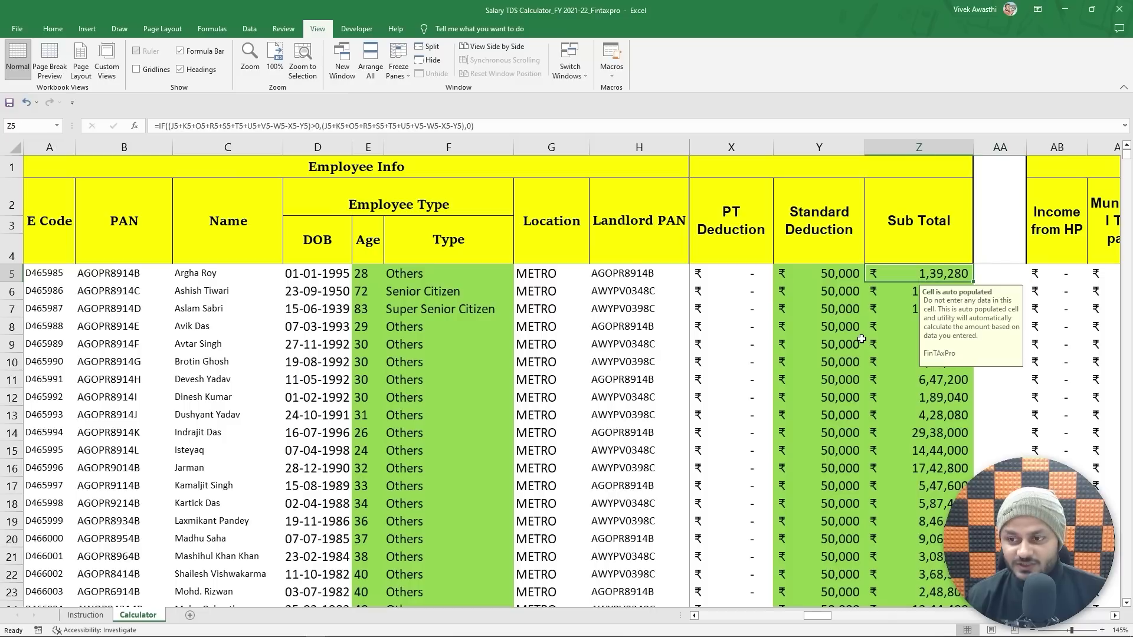
- Move on to the Income from HP section and select its first Income from HP cell, AB5
key("Right")
key("Right")
key("Right")
key("Right")
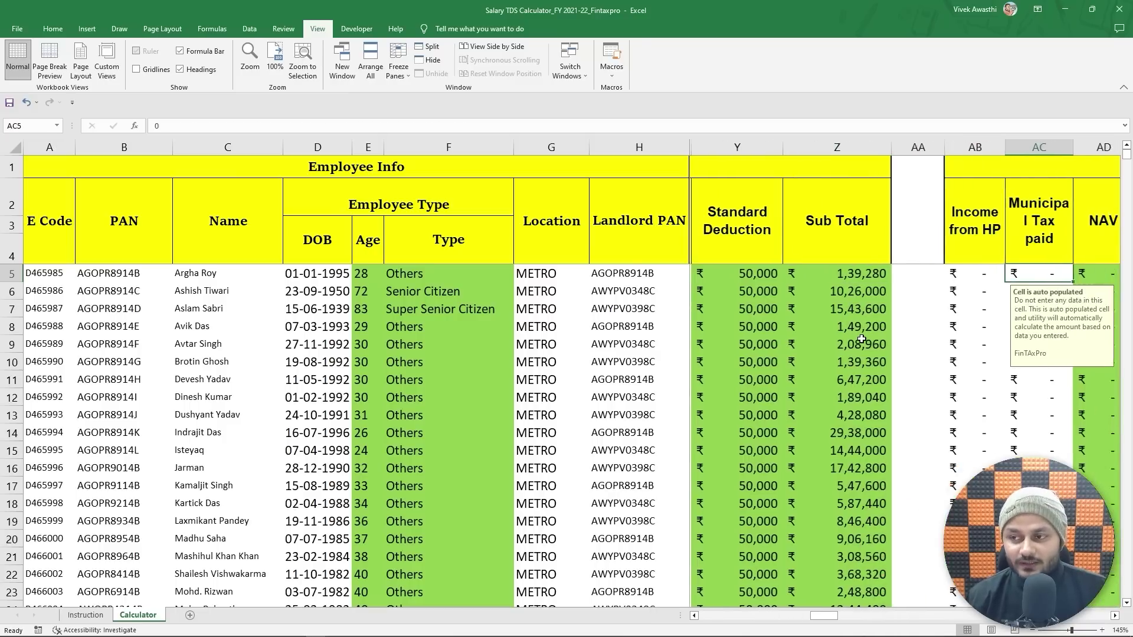
key("Left")
key("Left")
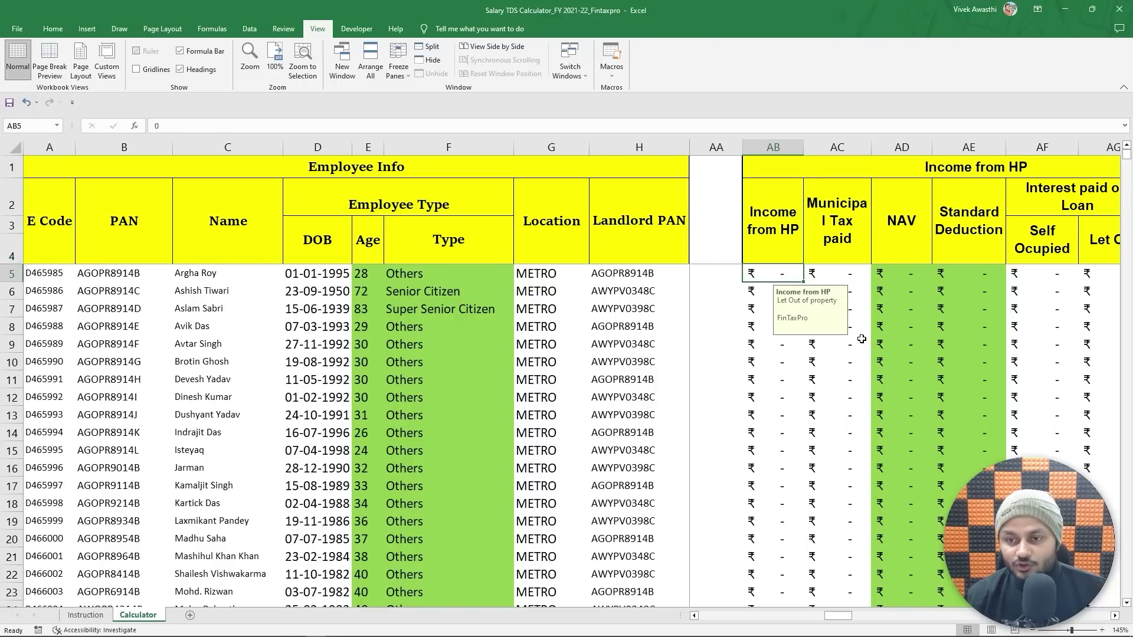
- Switch to the Salary Sheet and locate the "Income from Let out" heading, Y2, in the Income Tax Information section
key("alt+Tab")
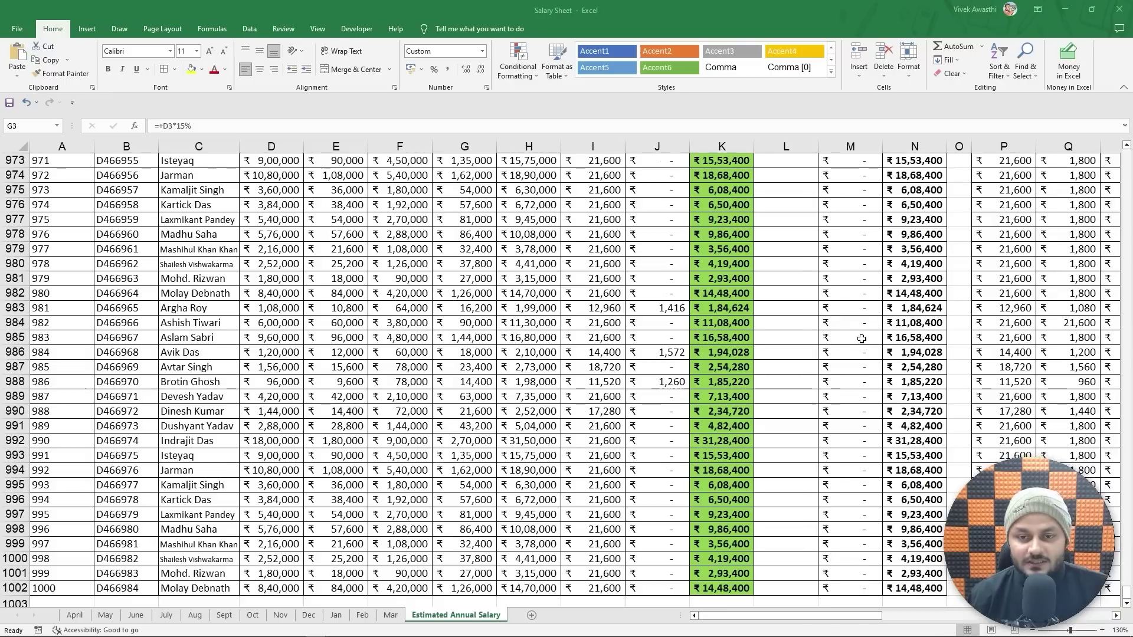
key("Up")
key("Up")
key("Up")
key("Right")
key("Right")
key("Right")
key("Right")
key("Right")
key("Right")
key("Right")
key("Left")
key("Left")
key("Left")
key("Left")
key("Down")
key("Right")
key("Right")
key("Right")
key("Right")
key("Right")
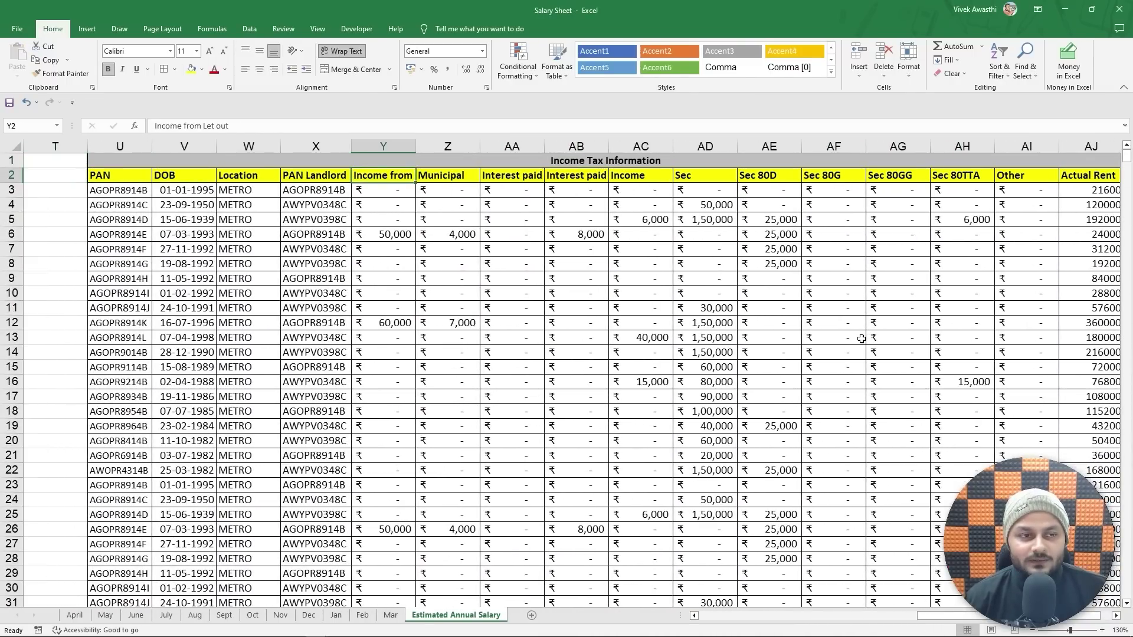
- Examine the house property columns from Income from Let out through Interest paid, then switch back to the calculator workbook
key("Right")
key("Left")
key("Down")
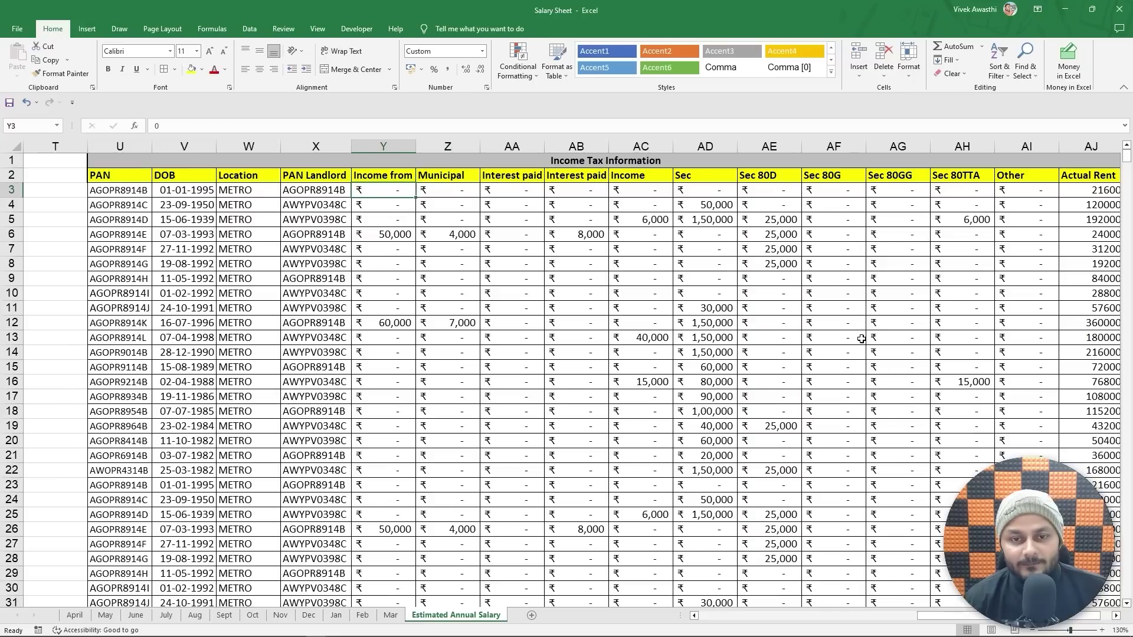
key("Right")
key("Right")
key("Right")
key("Right")
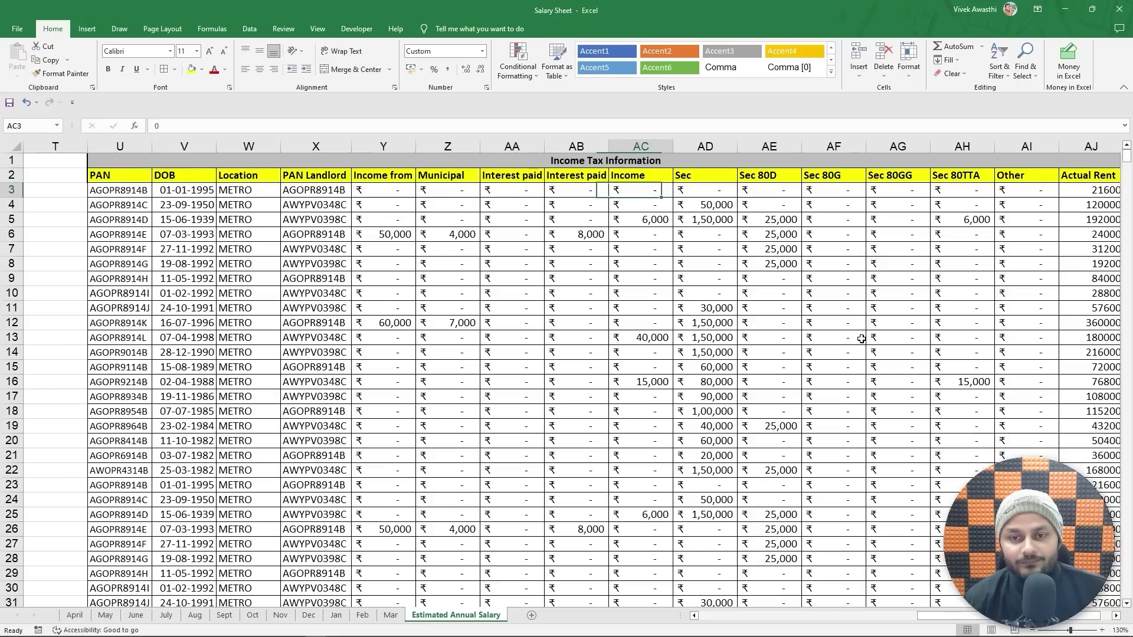
key("Up")
key("Left")
key("Left")
key("Left")
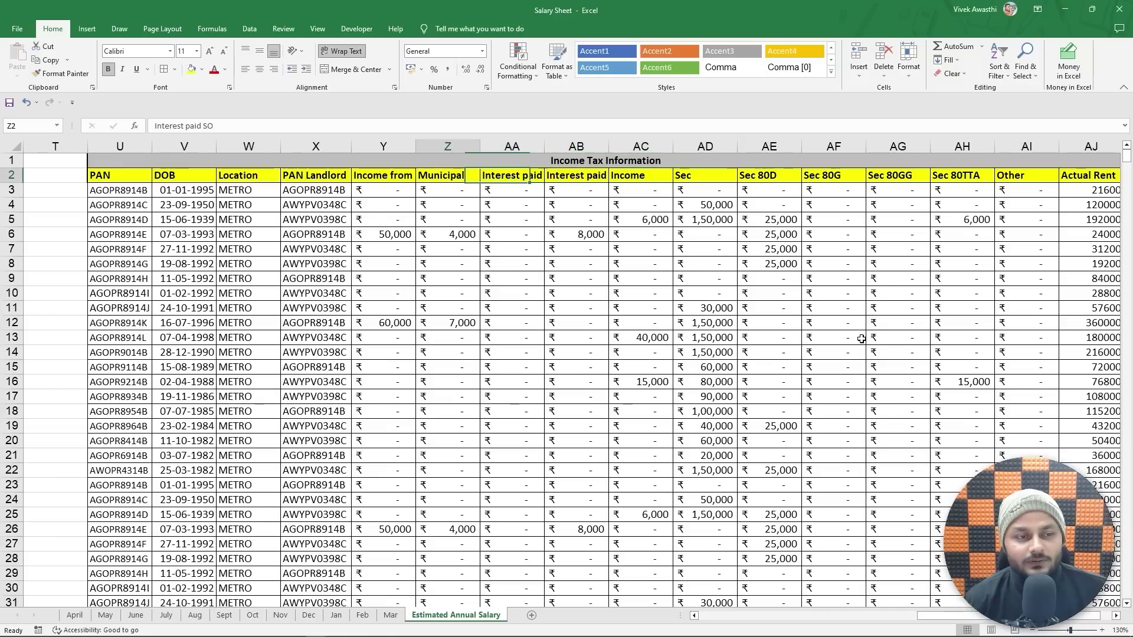
key("Left")
key("alt+Tab")
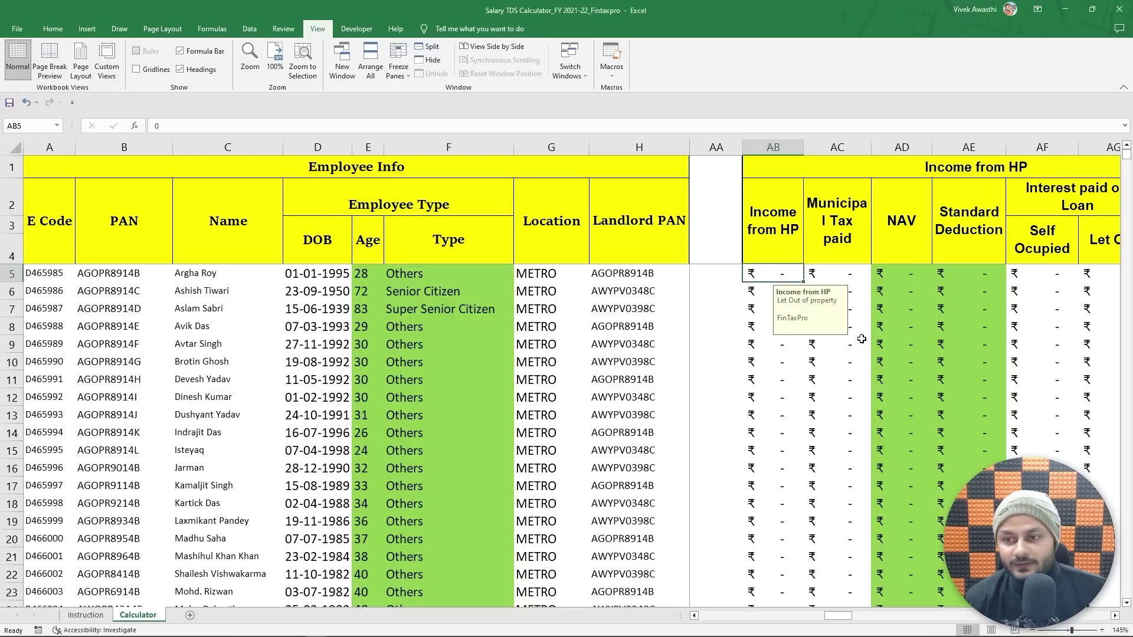
- Copy the Income from Let out values in the Salary Sheet from Y3 downward and paste them as values into Income from HP at AB5
key("alt+Tab")
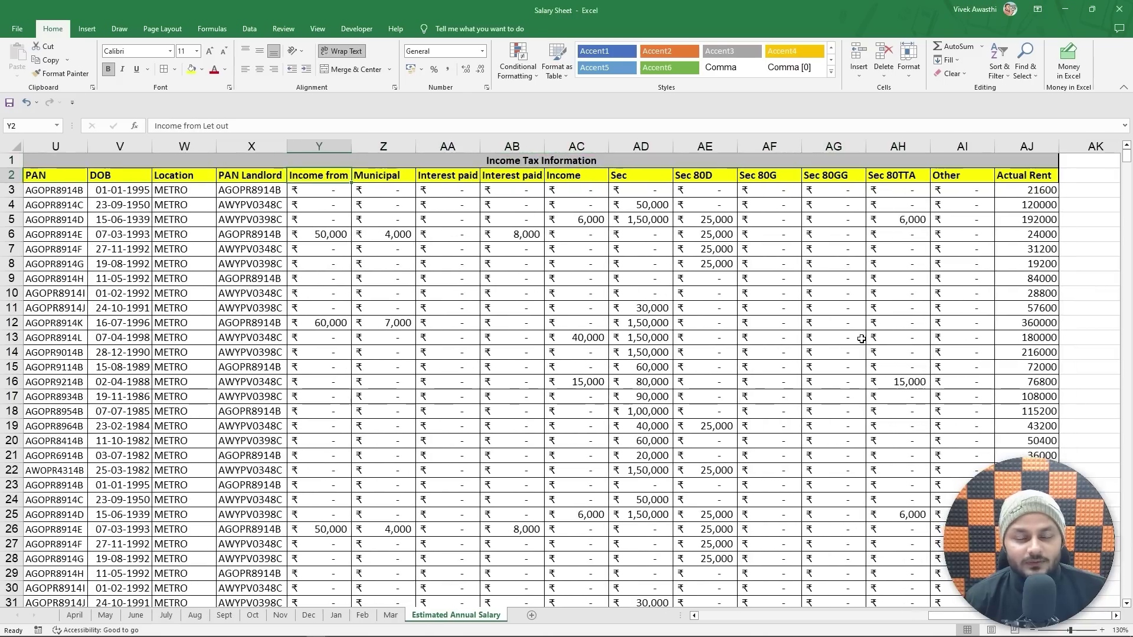
key("Down")
key("alt+Tab")
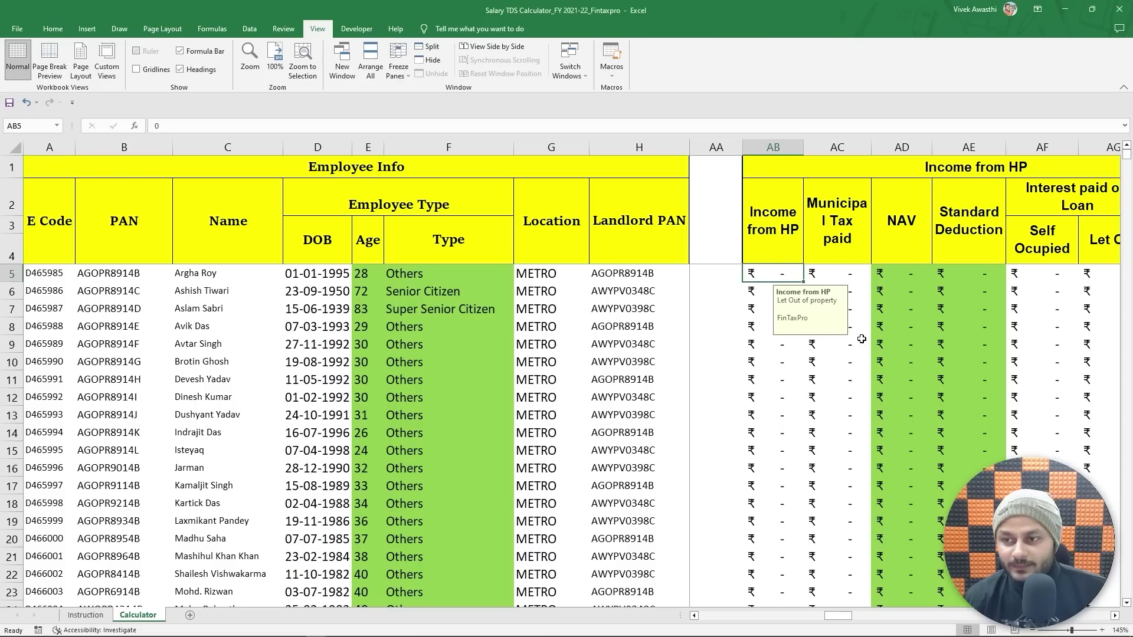
key("alt+Tab")
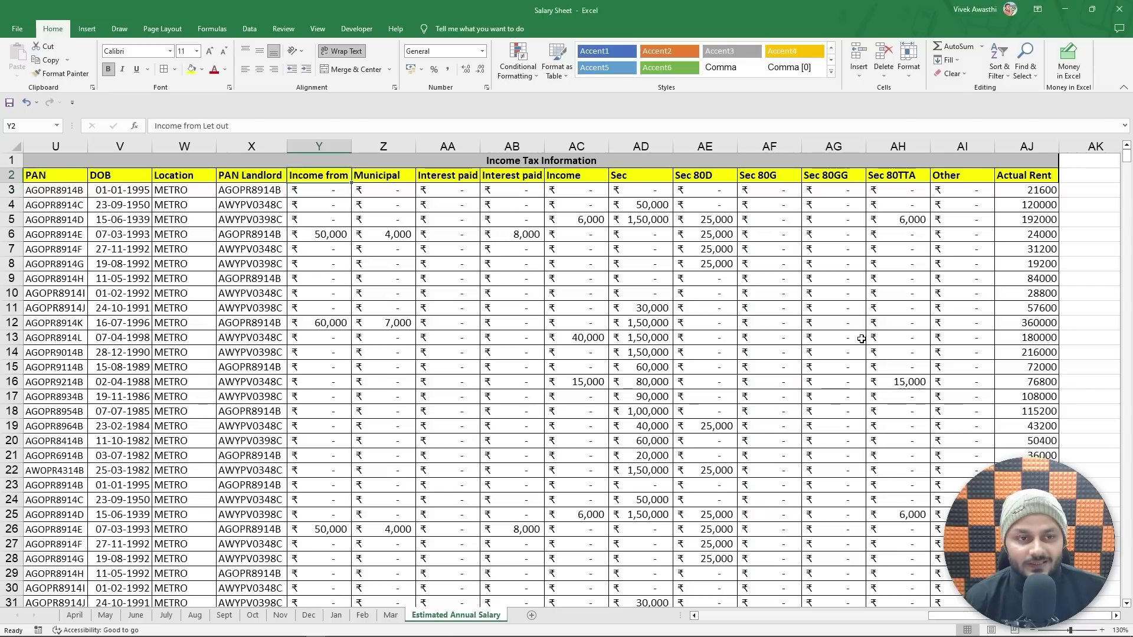
key("ctrl+shift+Down")
key("ctrl+c")
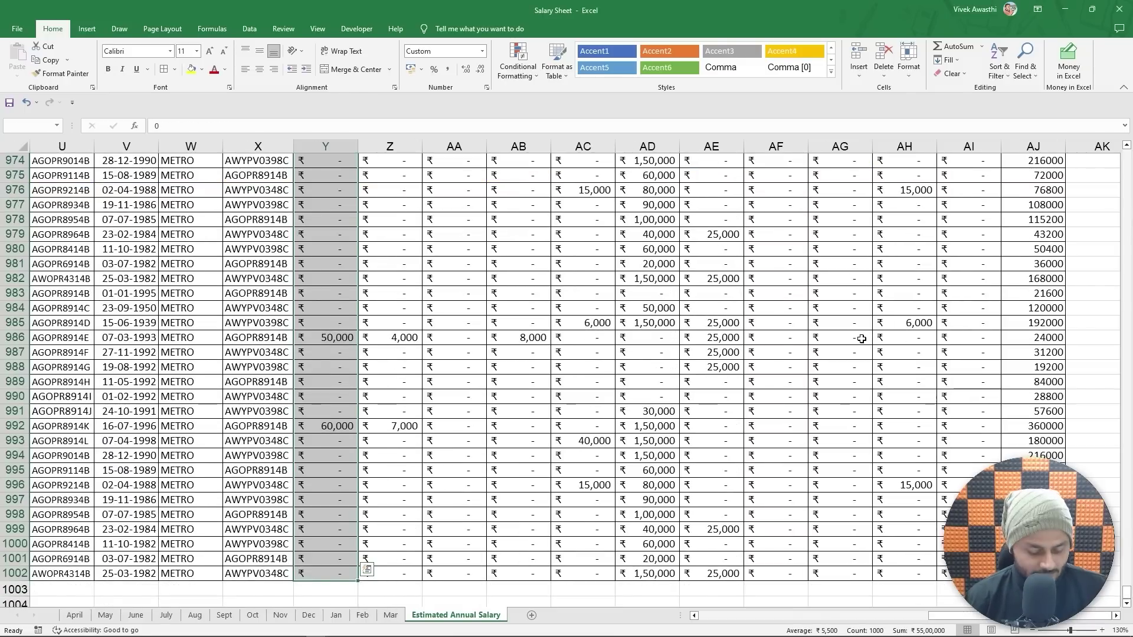
key("alt+Tab")
key("ctrl+alt+v")
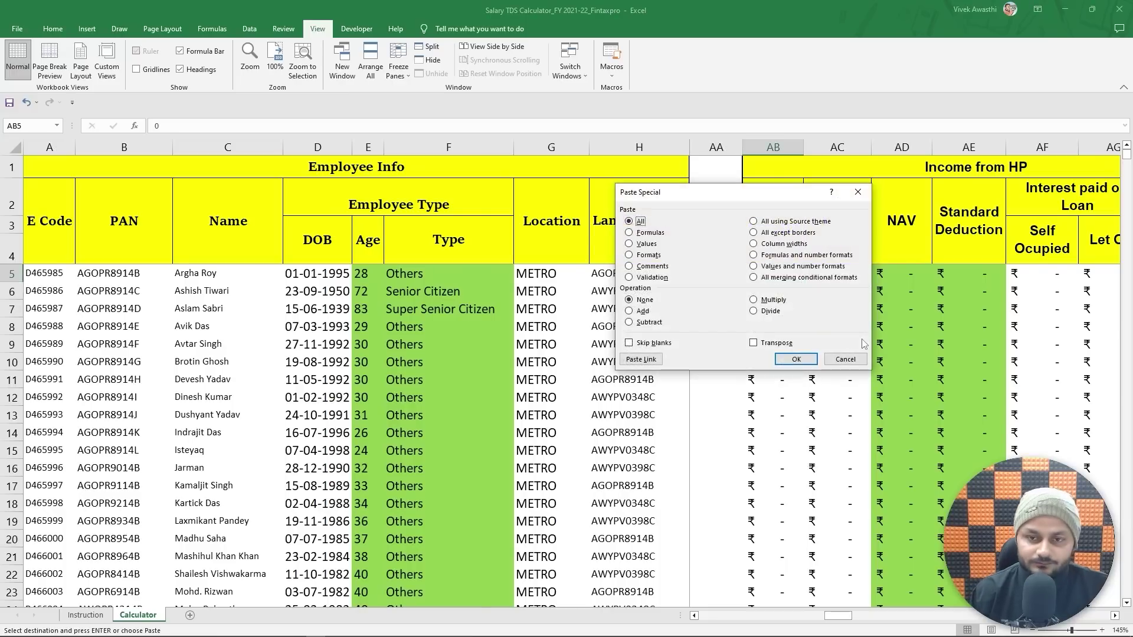
key("v")
key("Return")
- Copy the Municipal column values from Z3 downward and paste them as values into Municipal Tax paid, starting at AC5
key("Right")
key("alt+Tab")
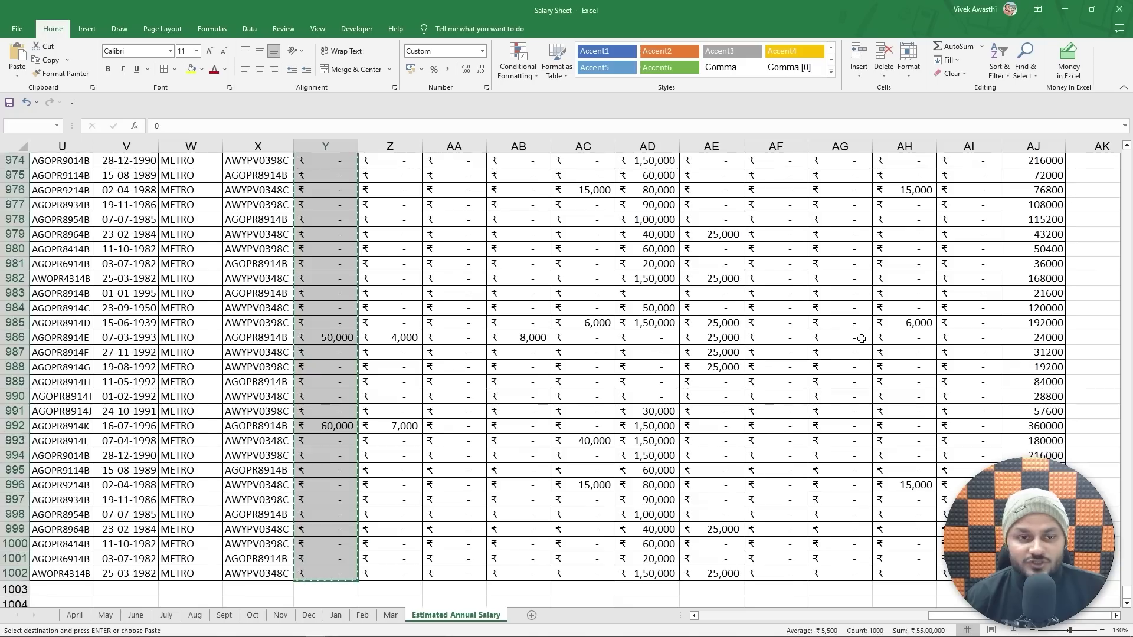
key("ctrl+Up")
key("Down")
key("Right")
key("ctrl+shift+Down")
key("ctrl+c")
key("alt+Tab")
key("ctrl+alt+v")
key("v")
key("Return")
- Review the NAV, Standard Deduction, loan interest and Sub Total columns of Income from HP, ending on the Self Occupied cell AF5
key("Right")
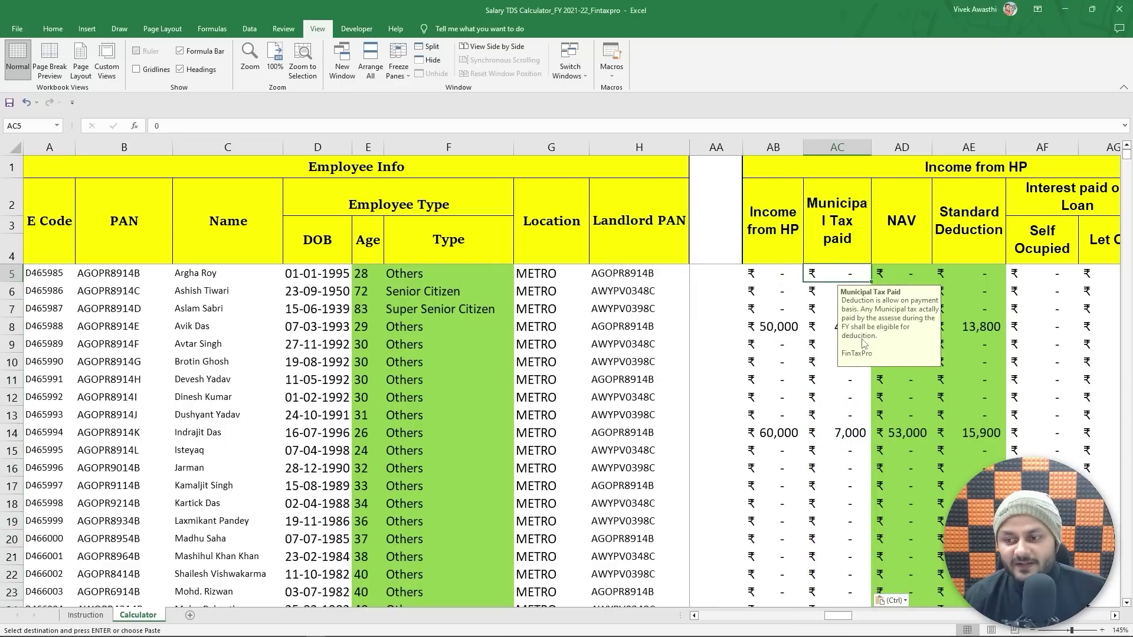
key("Right")
key("Right")
key("Right")
key("Right")
key("Right")
key("Left")
key("Left")
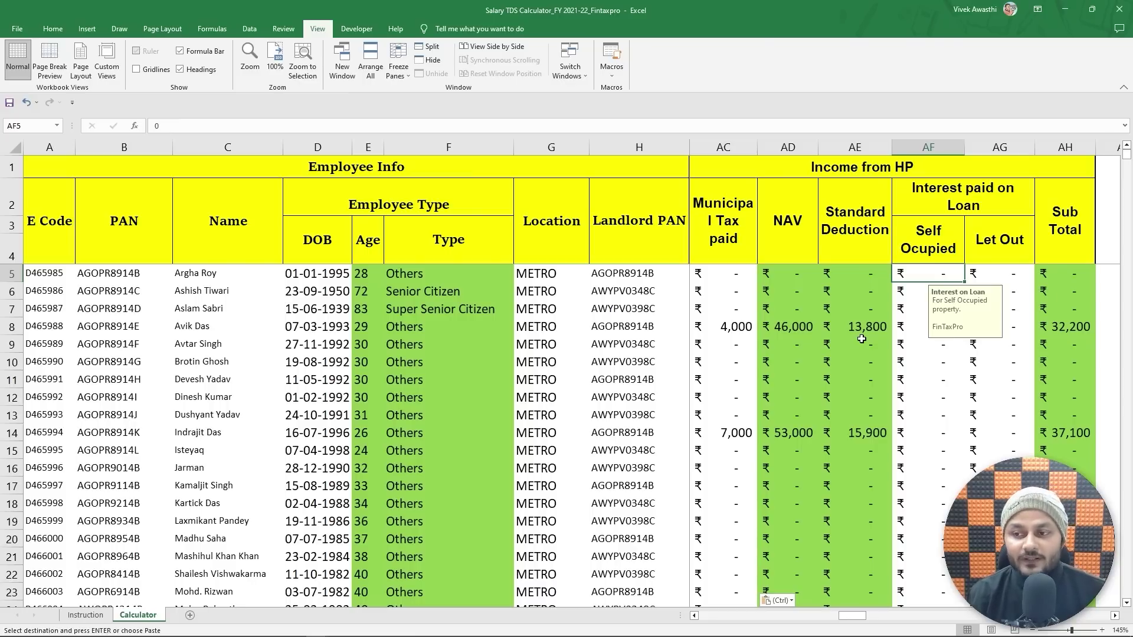
- Switch to the Salary Sheet, clear the previous copy selection and locate the Interest paid SO and Interest paid Let Out headings, AA2 and AB2
key("alt+Tab")
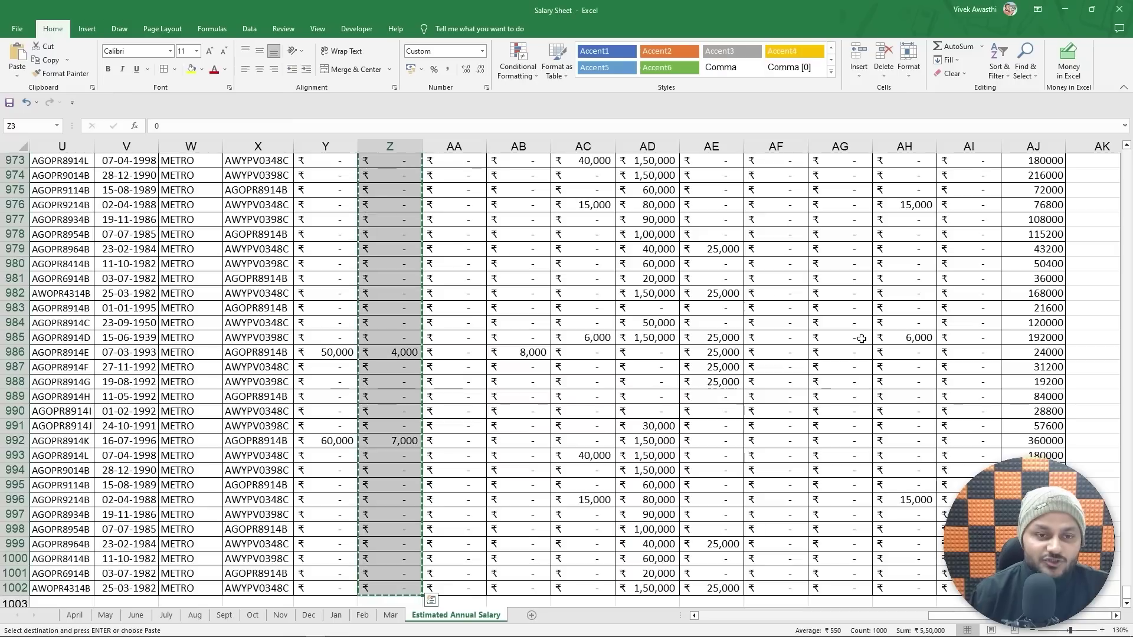
key("Up")
key("Up")
key("Right")
key("Escape")
key("Down")
key("Down")
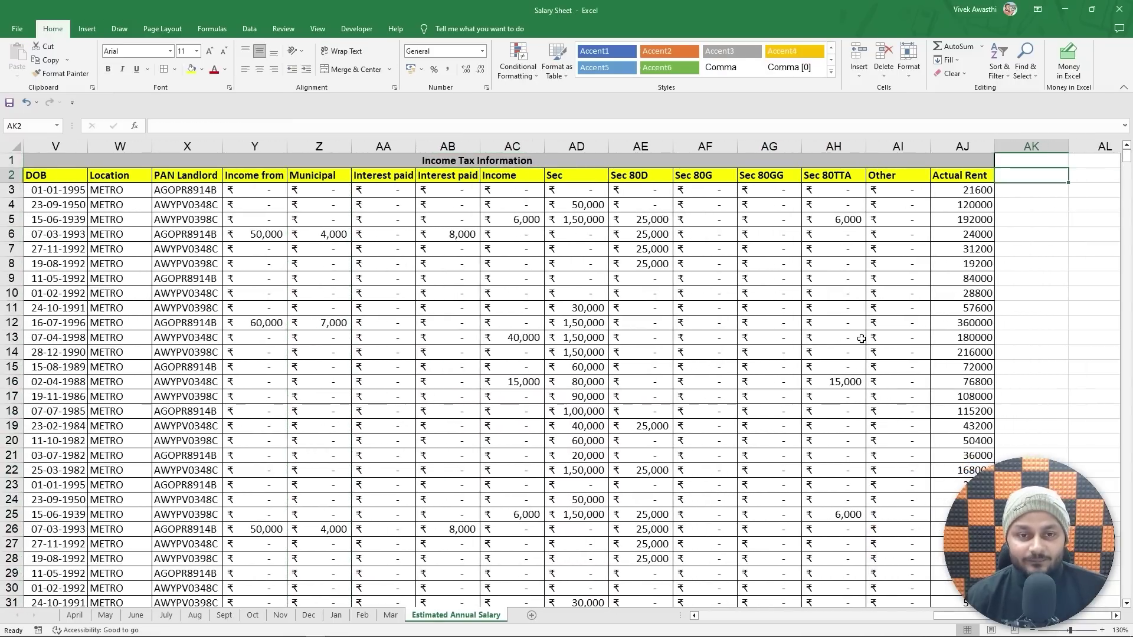
key("Left")
key("Left")
key("Left")
key("Left")
key("Left")
key("Left")
key("Left")
key("Left")
key("Left")
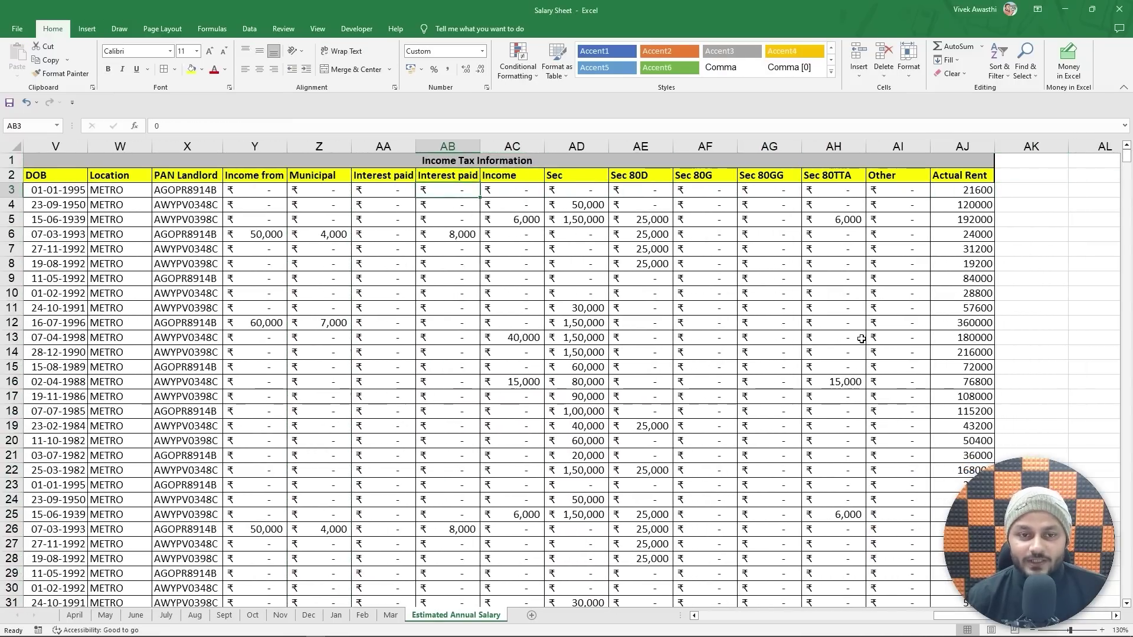
key("Left")
key("Up")
key("Right")
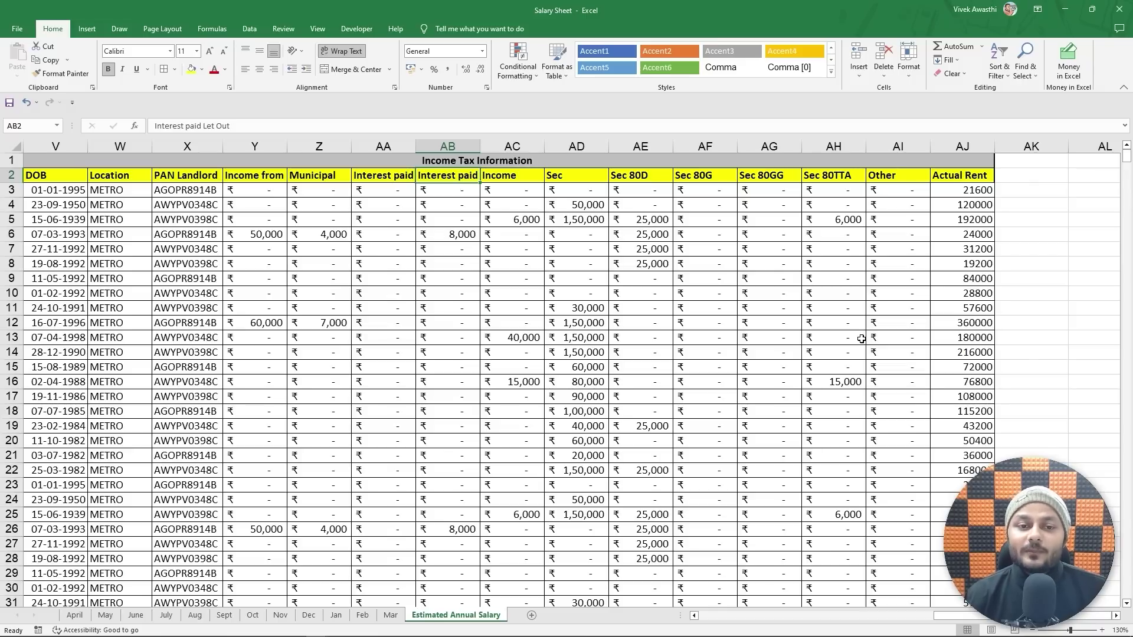
- Try to copy both interest columns including their headings and paste them as values at AF5 in the calculator
key("Left")
key("shift+Right")
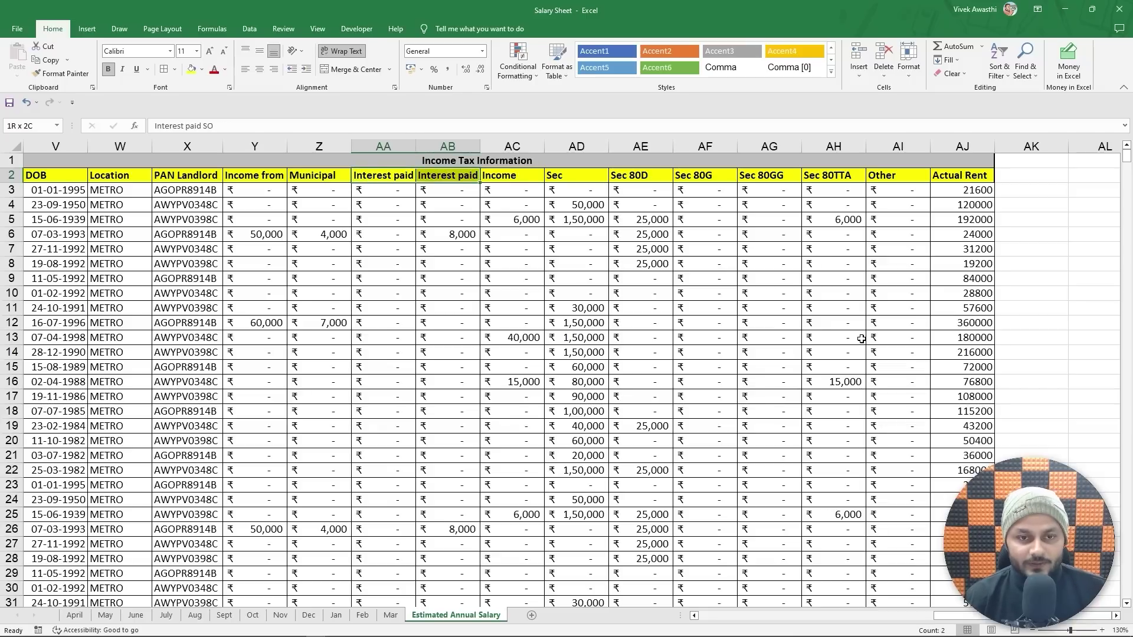
key("ctrl+shift+Down")
key("ctrl+c")
key("ctrl+Tab")
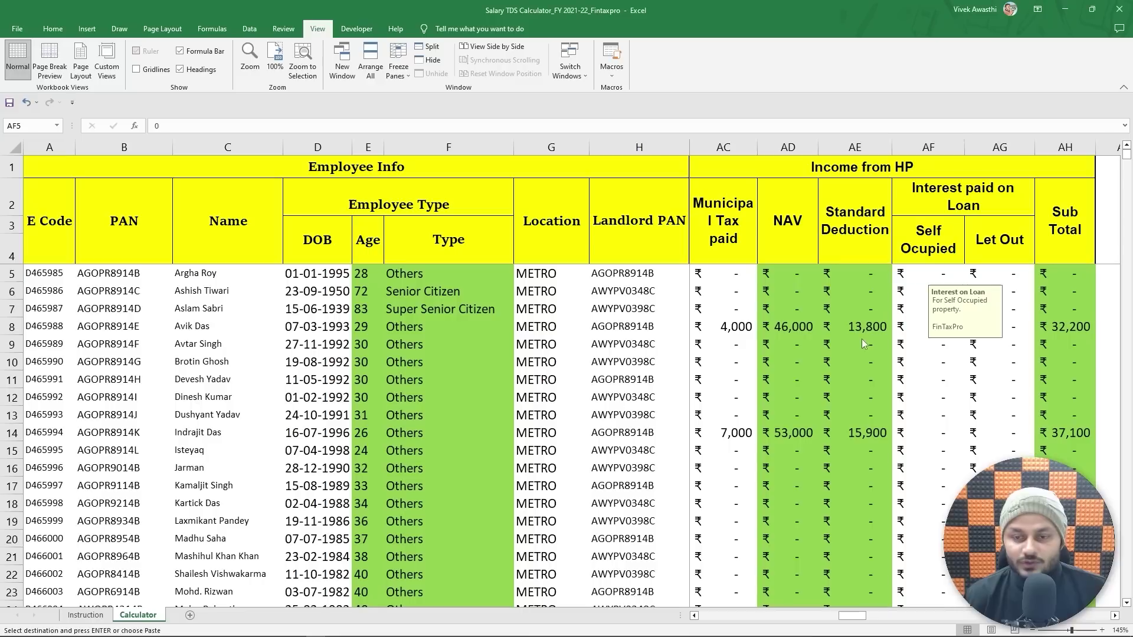
key("Down")
key("Down")
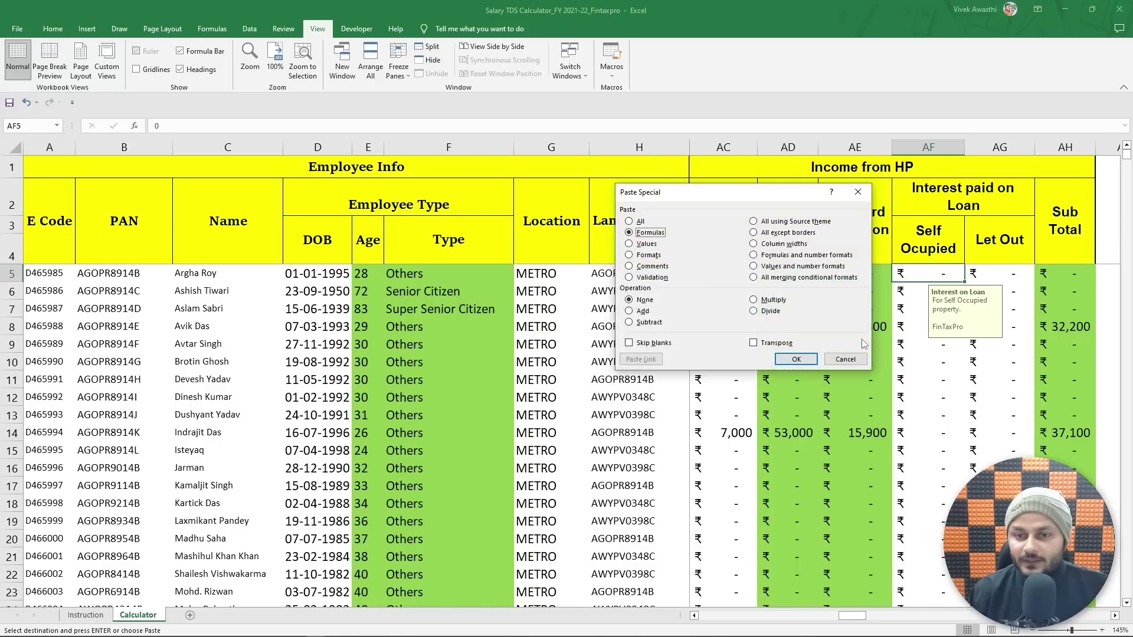
key("Return")
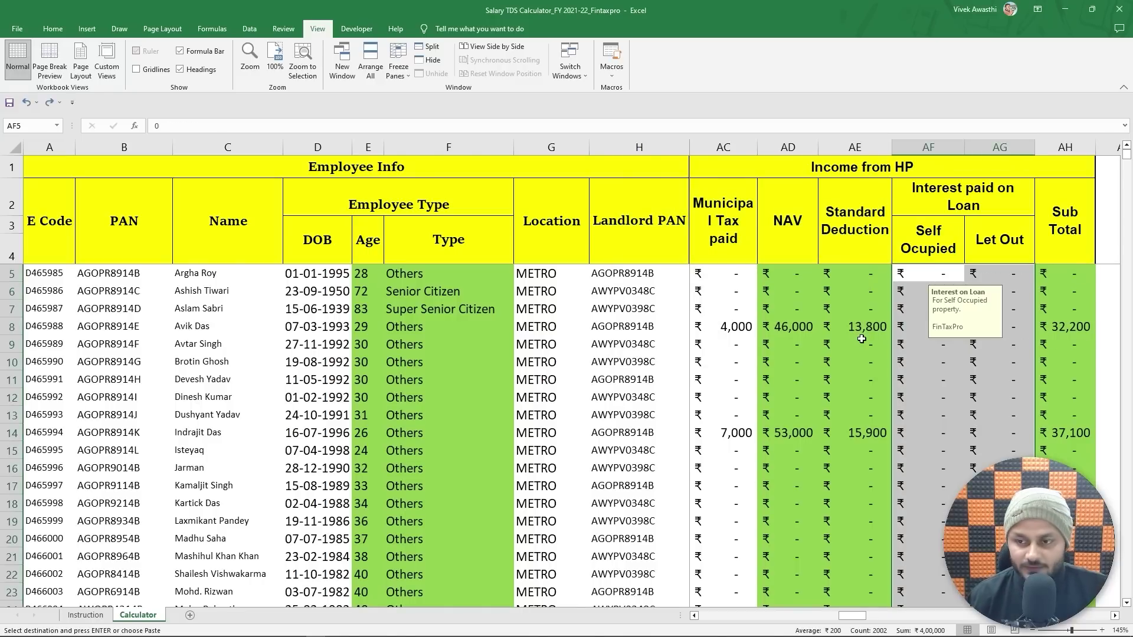
- Copy both interest columns without headings, from AA3:AB3 downward, and paste them as values into Interest paid on Loan at AF5
key("alt+Tab")
key("ctrl+Up")
key("shift+Right")
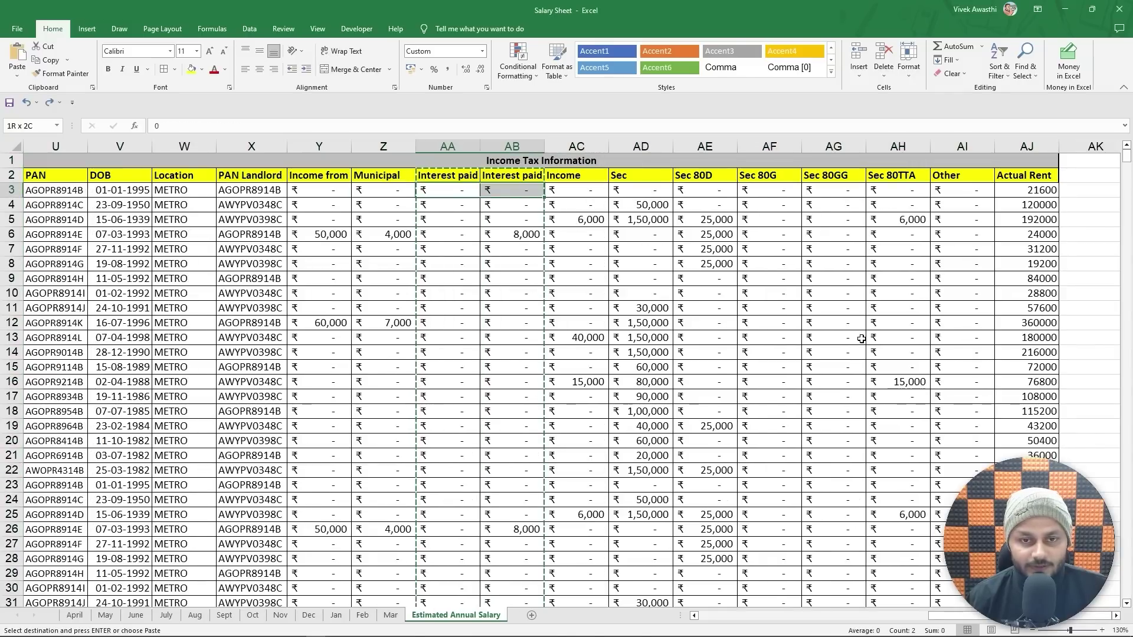
key("ctrl+shift+Down")
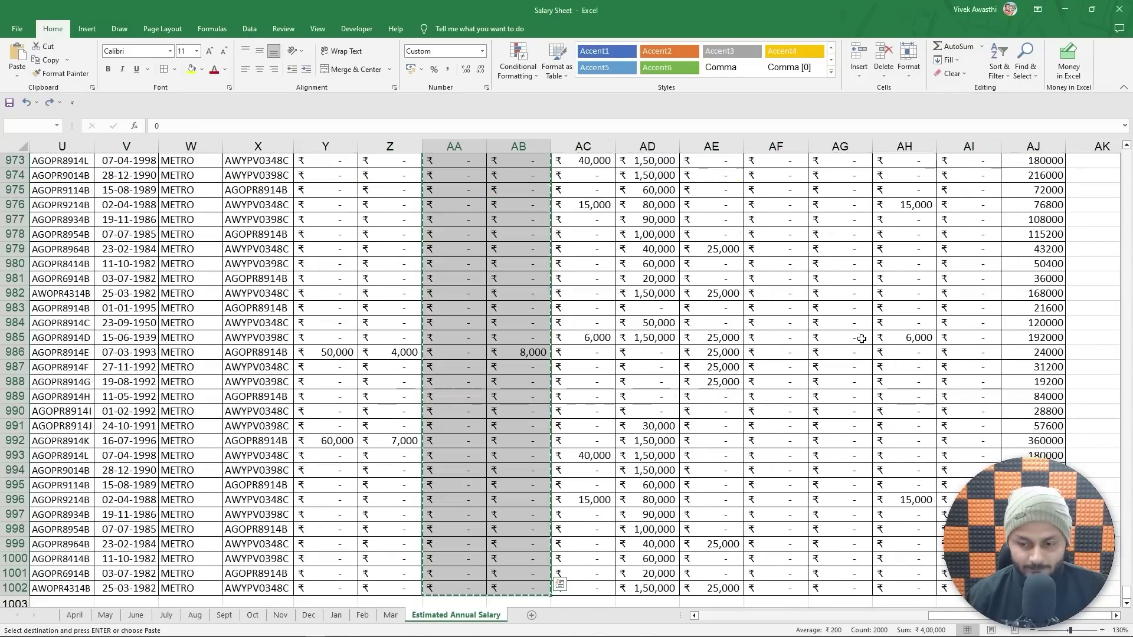
key("alt+Tab")
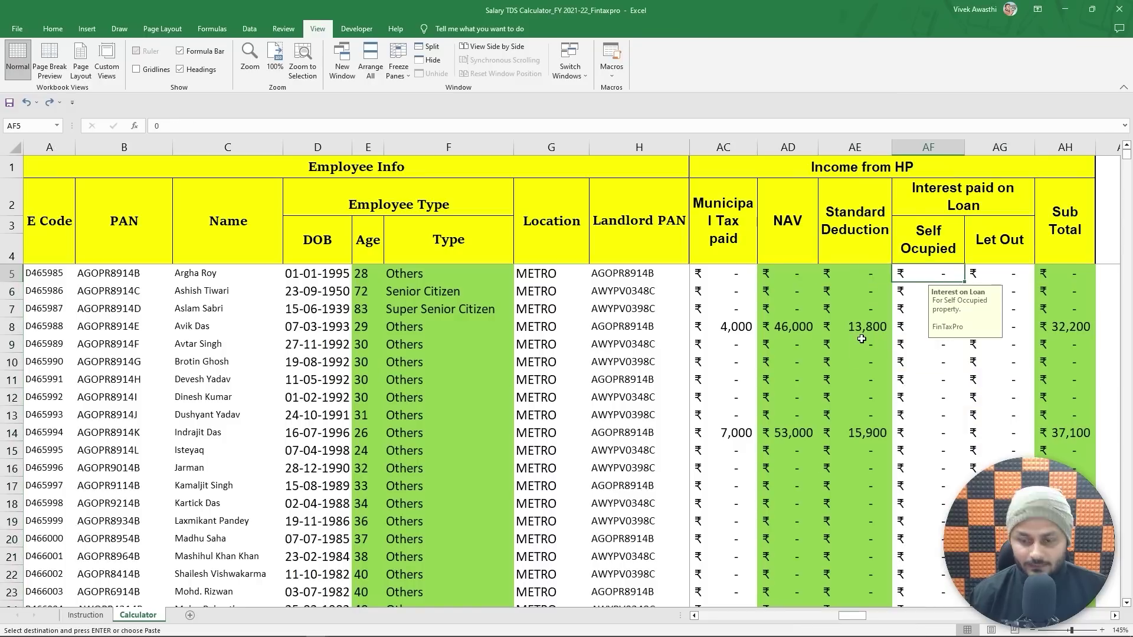
key("ctrl+alt+v")
key("v")
key("Return")
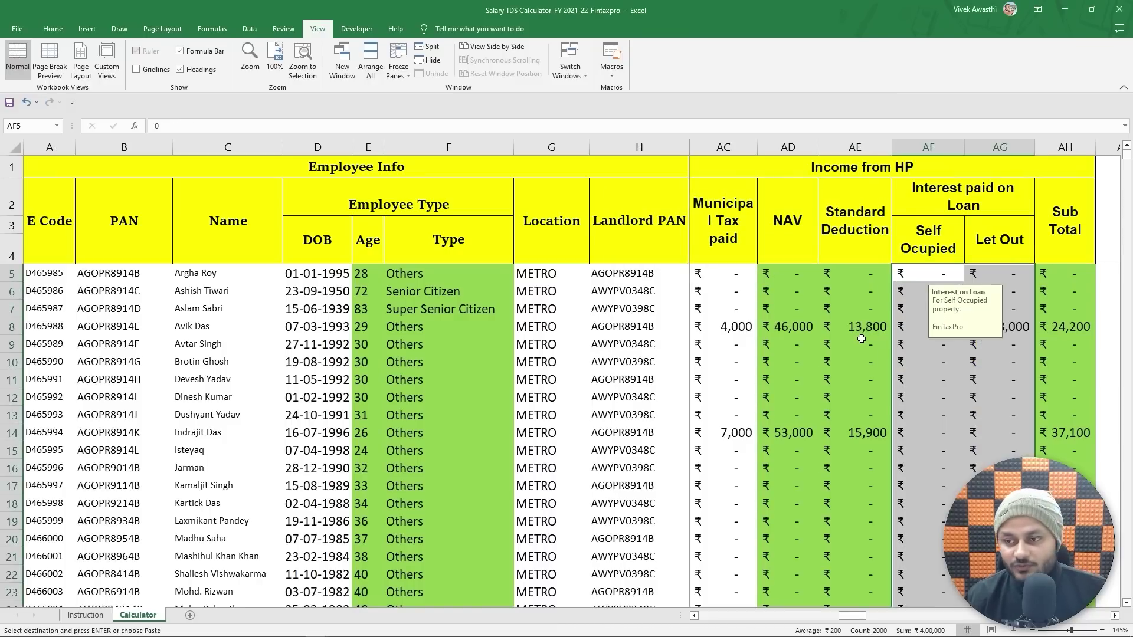
- Select Income from Other source cell AJ5 as the destination, and the first Income value, AC3, in the Salary Sheet as the source
key("Right")
key("Right")
key("Right")
key("Right")
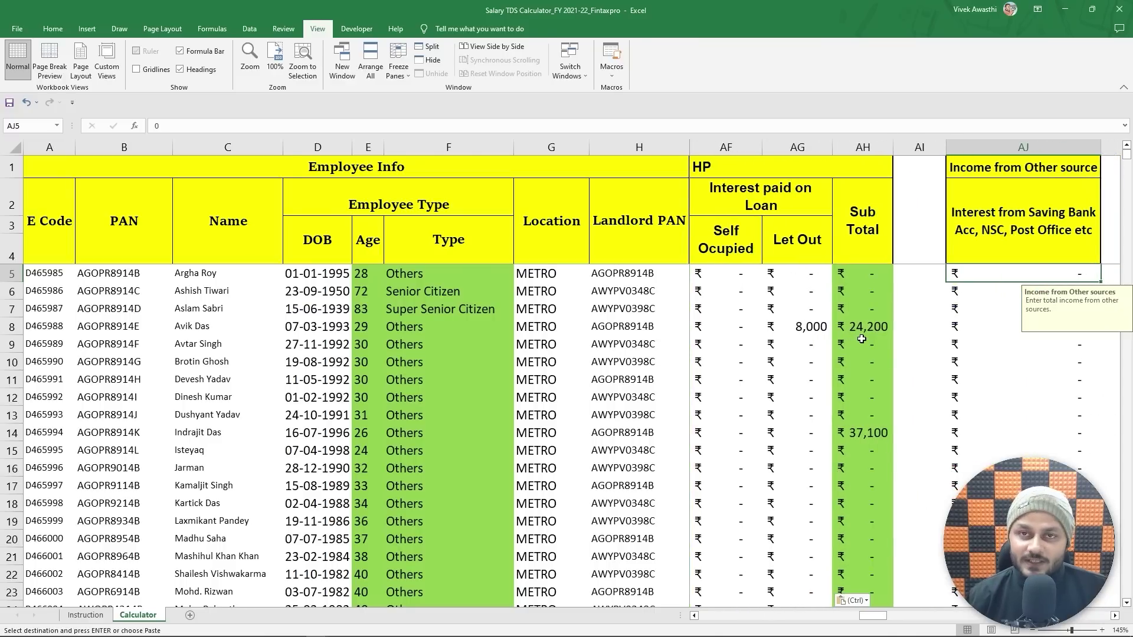
key("alt+Tab")
key("ctrl+Up")
key("ctrl+Up")
key("Escape")
key("Down")
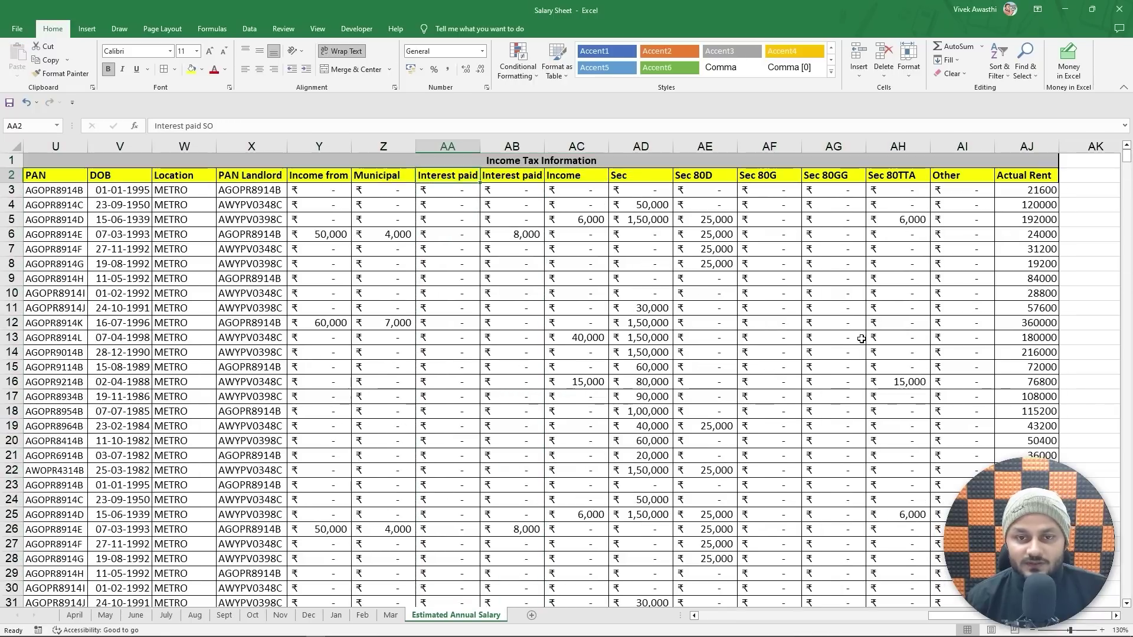
key("Right")
key("Right")
key("Down")
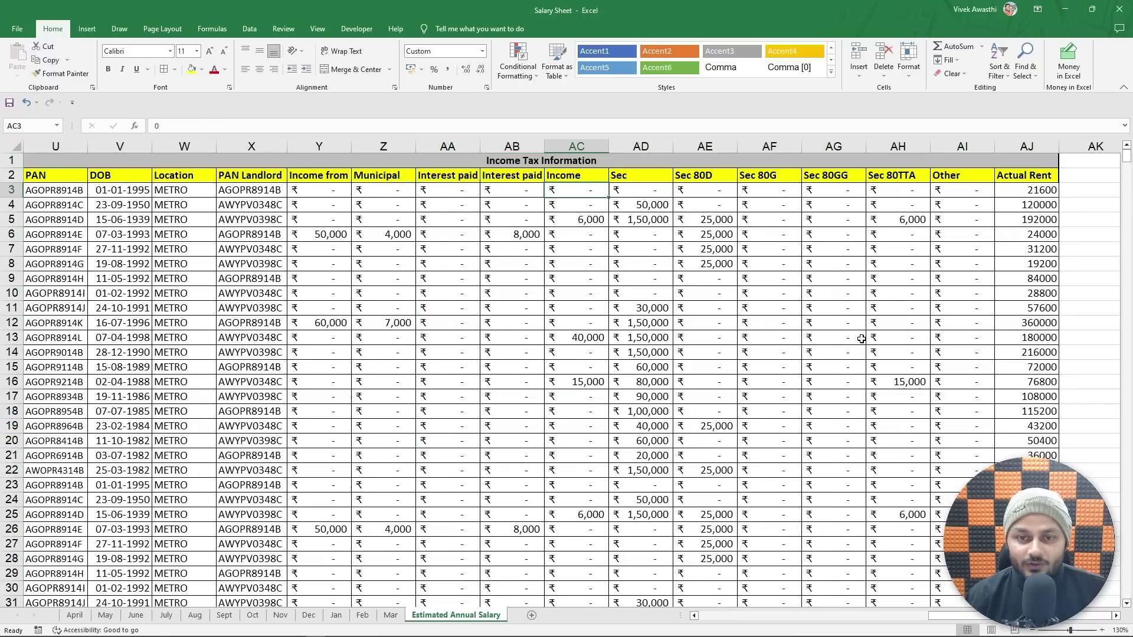
- Copy the Income values from AC3 downward and paste them as values into Income from Other source at AJ5
key("ctrl+shift+Down")
key("ctrl+c")
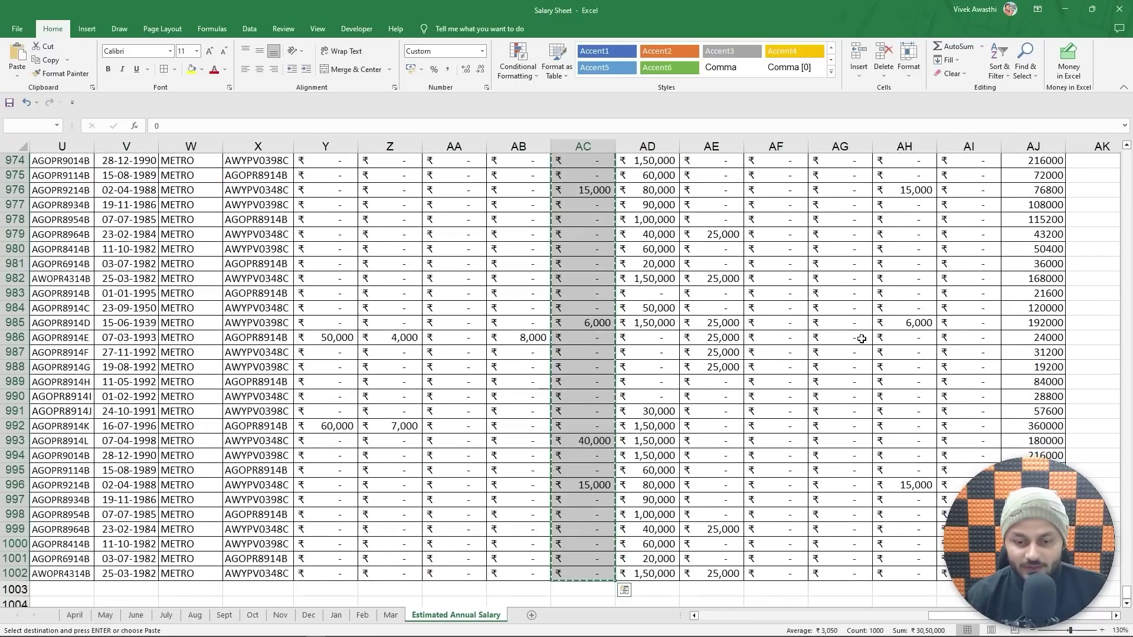
key("alt+Tab")
key("ctrl+alt+v")
key("v")
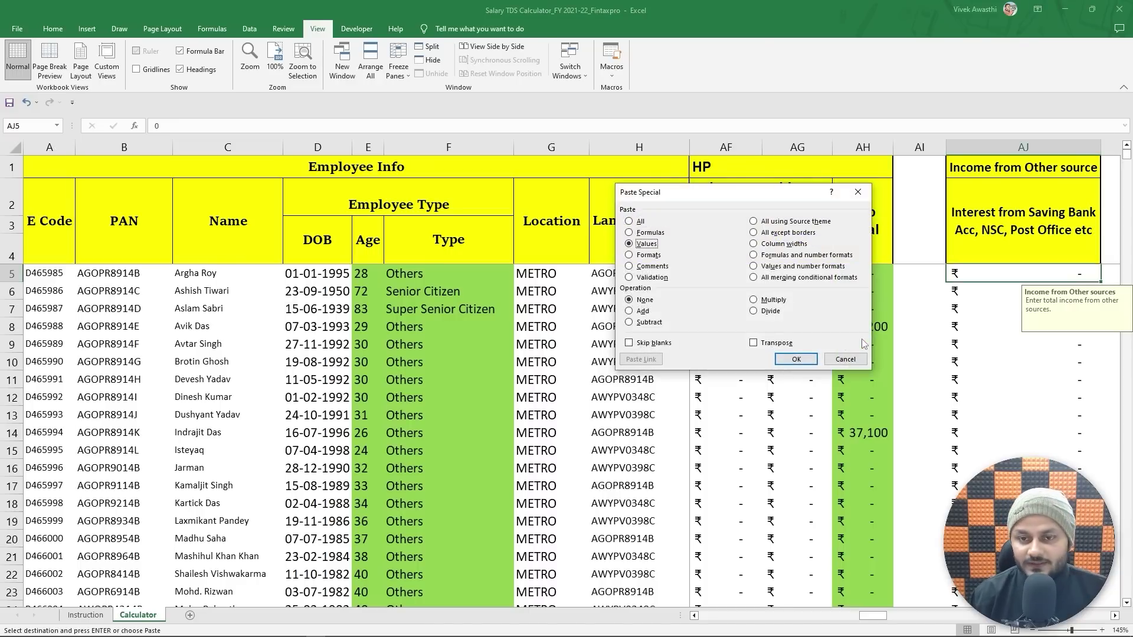
key("Return")
- Review the Gross Total Income cell AL5 and the neighbouring Deduction cells, ending on the Sec 80C/80CCC/80CCD cell AM5
key("Right")
key("Right")
key("Right")
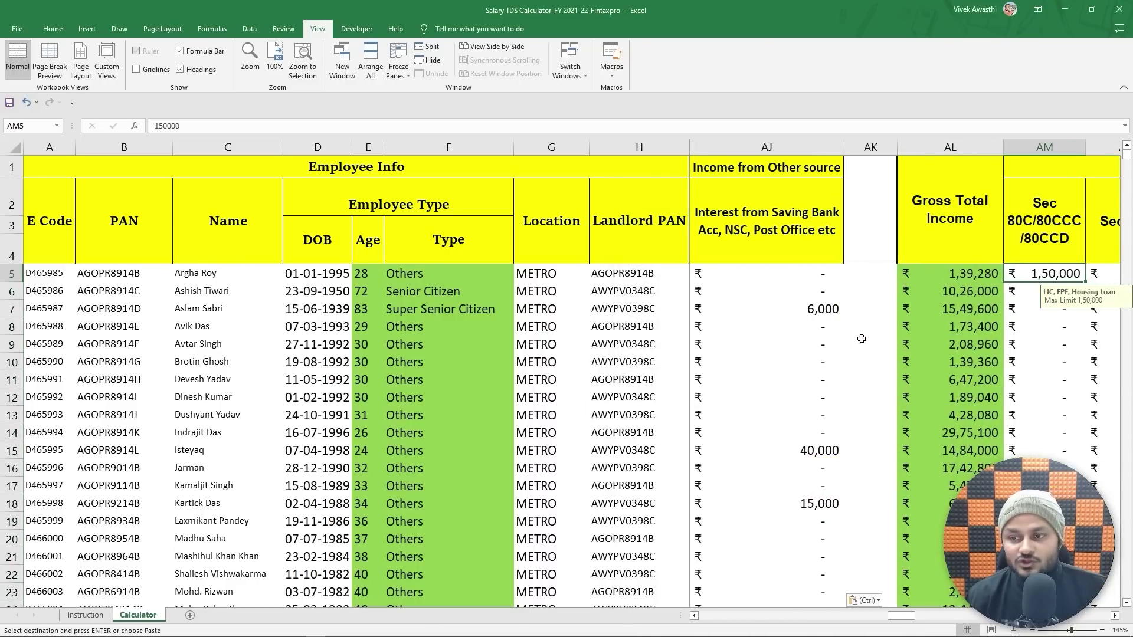
key("Left")
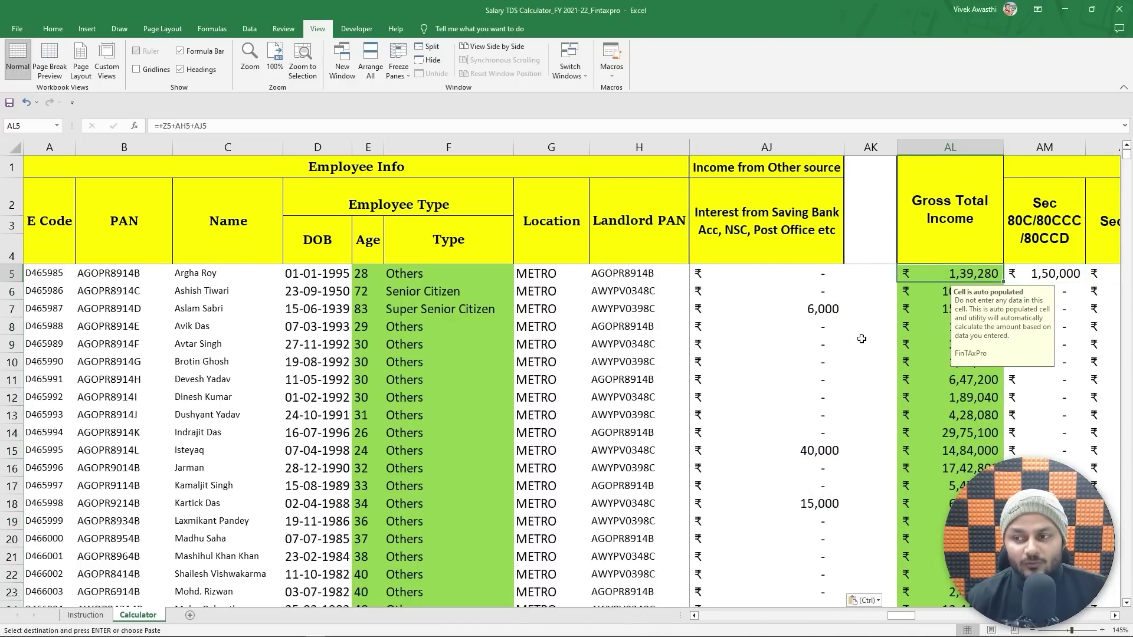
key("Right")
key("Right")
key("Right")
key("Right")
key("Left")
key("Left")
key("Left")
key("Left")
key("Right")
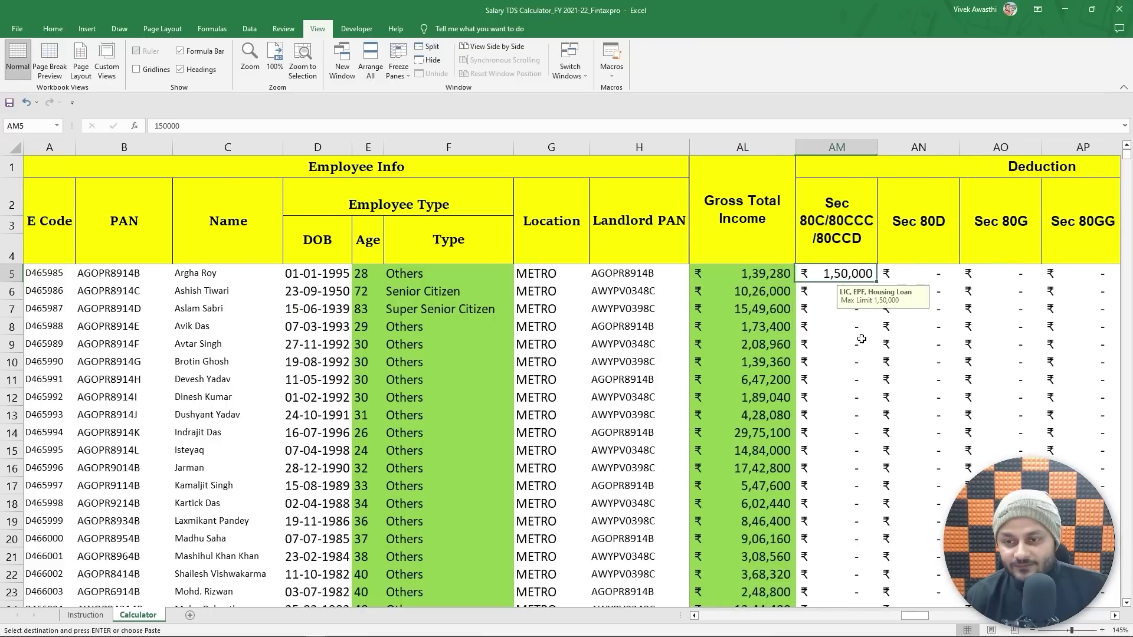
- Clear the Sec 80C/80CCC/80CCD amount in AM5 and go across the deduction columns to Sec 80TTA
key("alt+Tab")
key("Down")
key("Right")
key("Down")
key("alt+Tab")
key("Right")
key("Right")
key("Right")
key("Right")
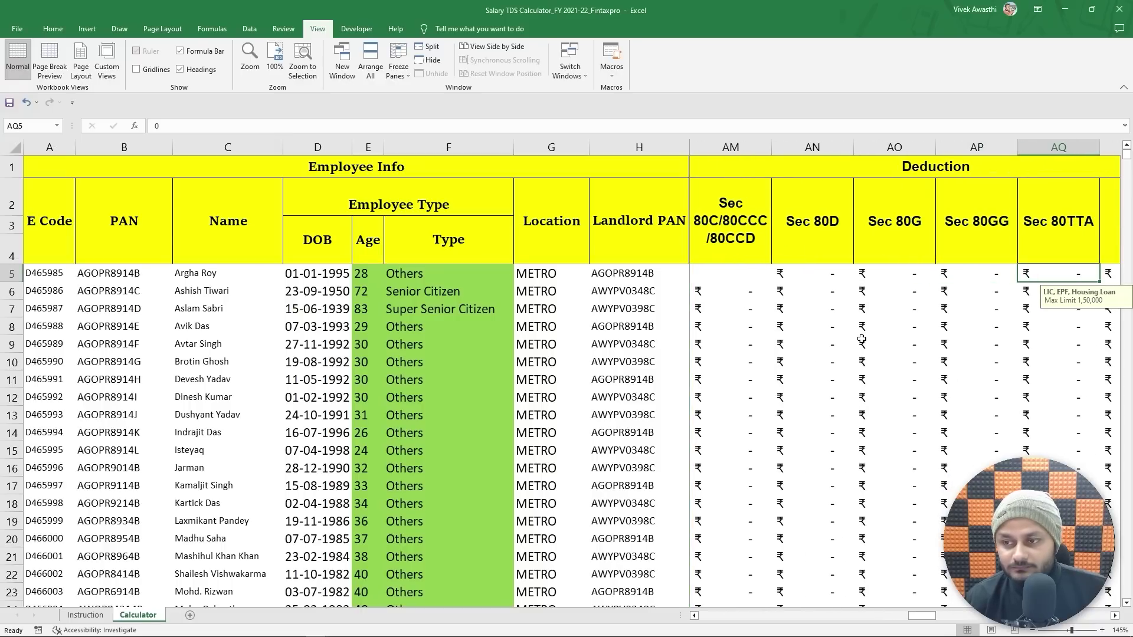
- Compare the Salary Sheet's deduction columns with the calculator's up to Other, and return to AM5
key("alt+Tab")
key("Left")
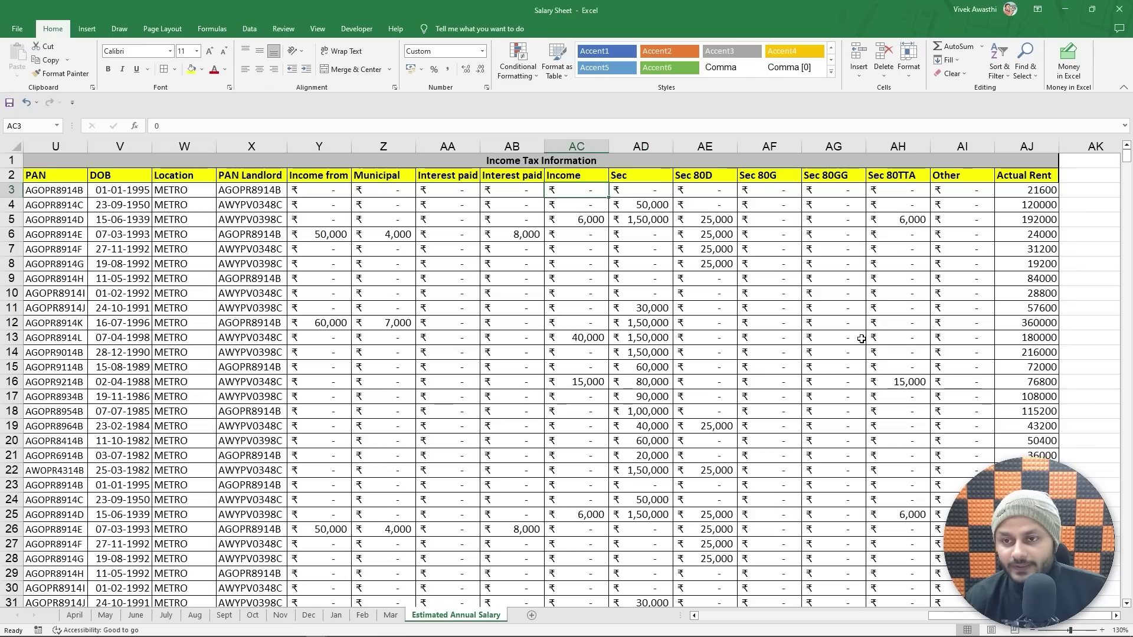
key("alt+Tab")
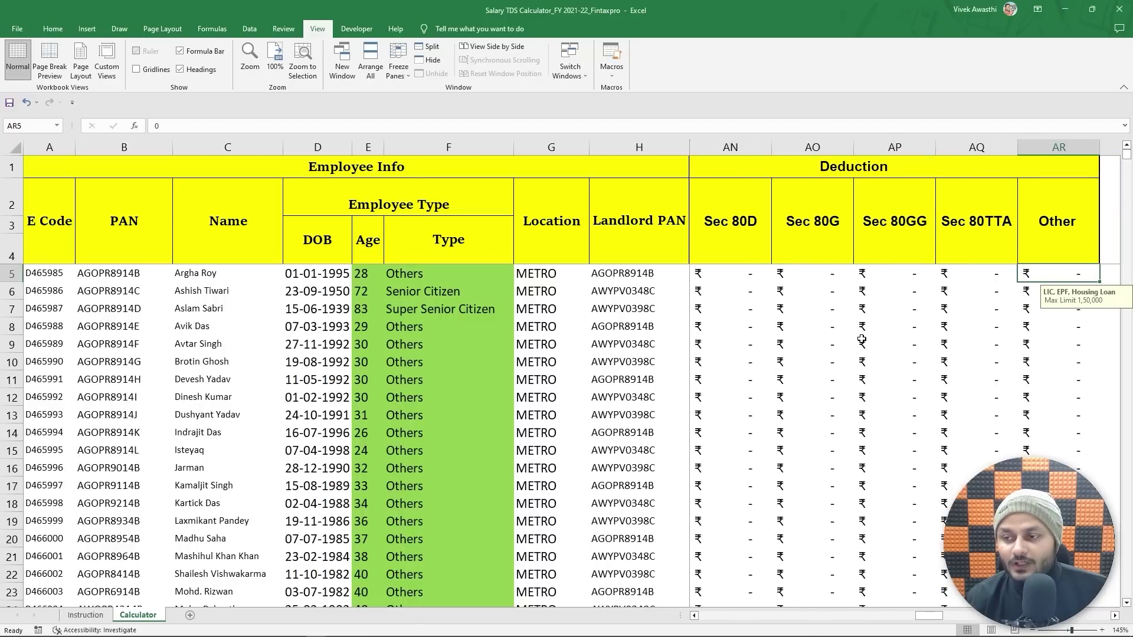
key("Left")
key("Left")
key("Left")
key("Left")
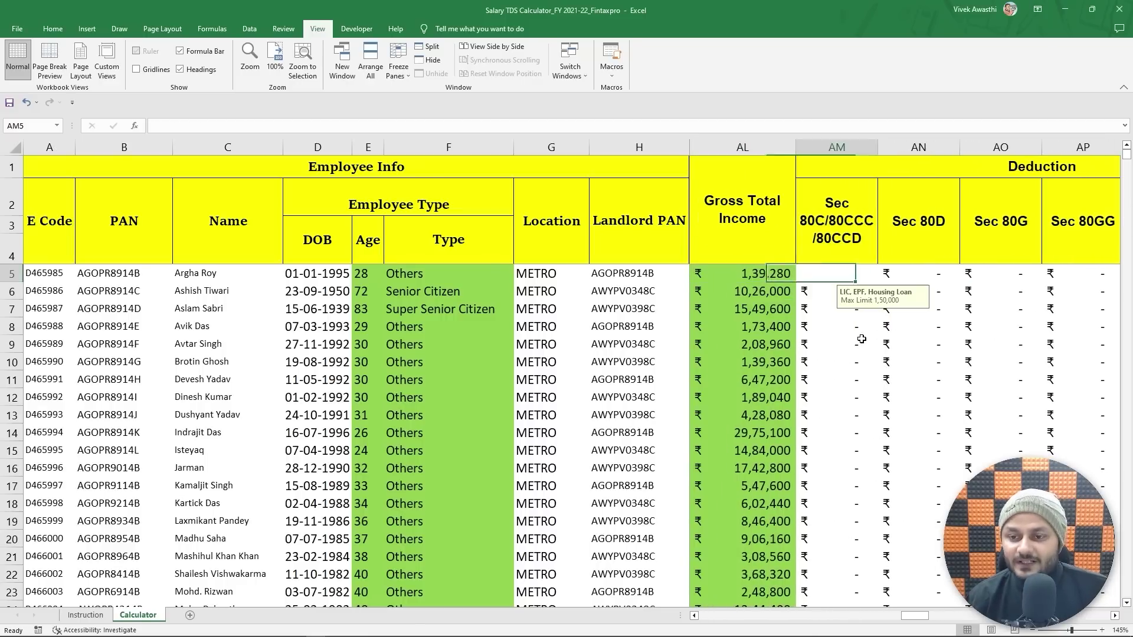
- In the Salary Sheet, copy the deduction columns from Sec (AD3) through Other (AI3) down to the last employee row
key("alt+Tab")
key("Up")
key("Right")
key("Down")
key("shift+Right")
key("shift+Right")
key("shift+Right")
key("shift+Right")
key("shift+Right")
key("ctrl+shift+Down")
key("ctrl+c")
- Paste the copied deductions as values into the calculator's Deduction section, starting at AM5
key("alt+Tab")
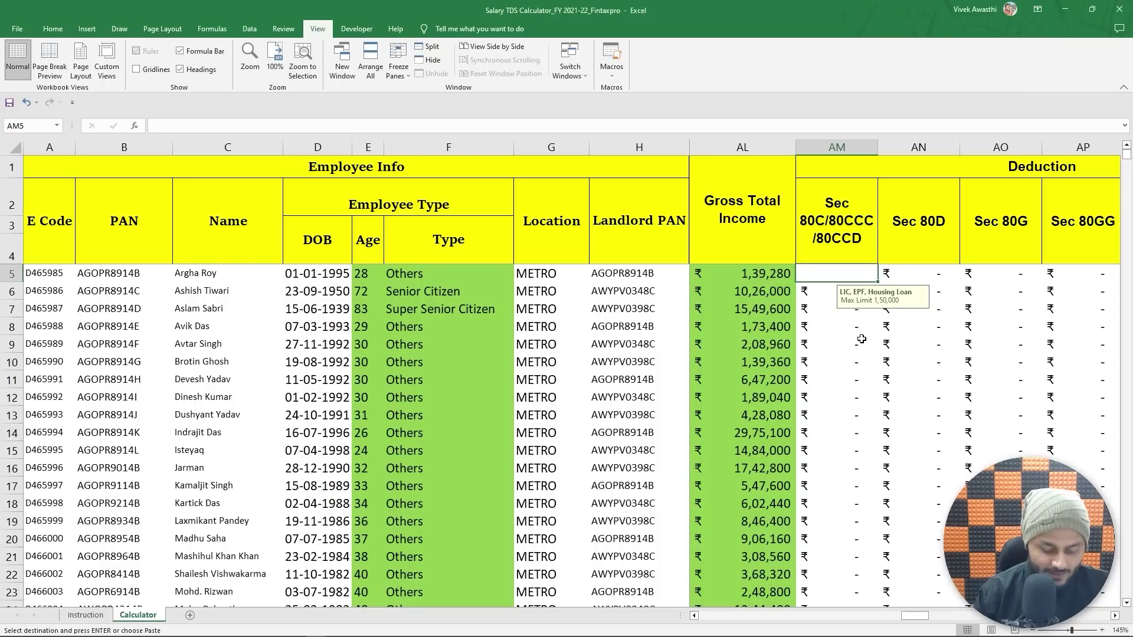
key("ctrl+alt+v")
key("v")
key("Return")
- Go across the filled deduction columns and review the Net Income and Tax Payable columns, AT and AU
key("Right")
key("Right")
key("Right")
key("Right")
key("Right")
key("Right")
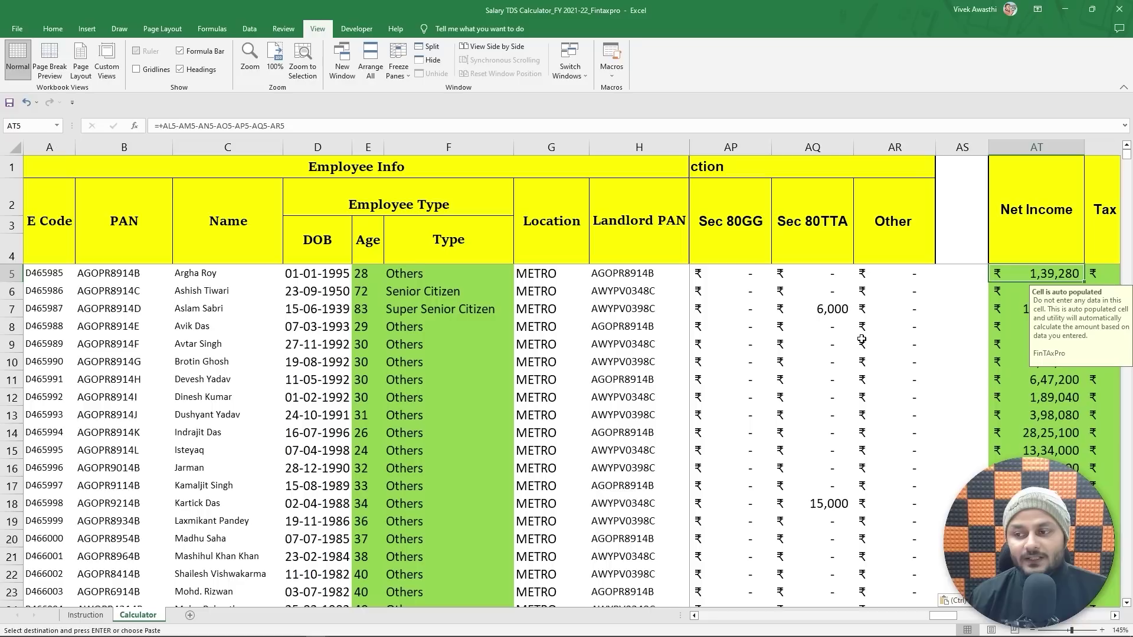
key("Right")
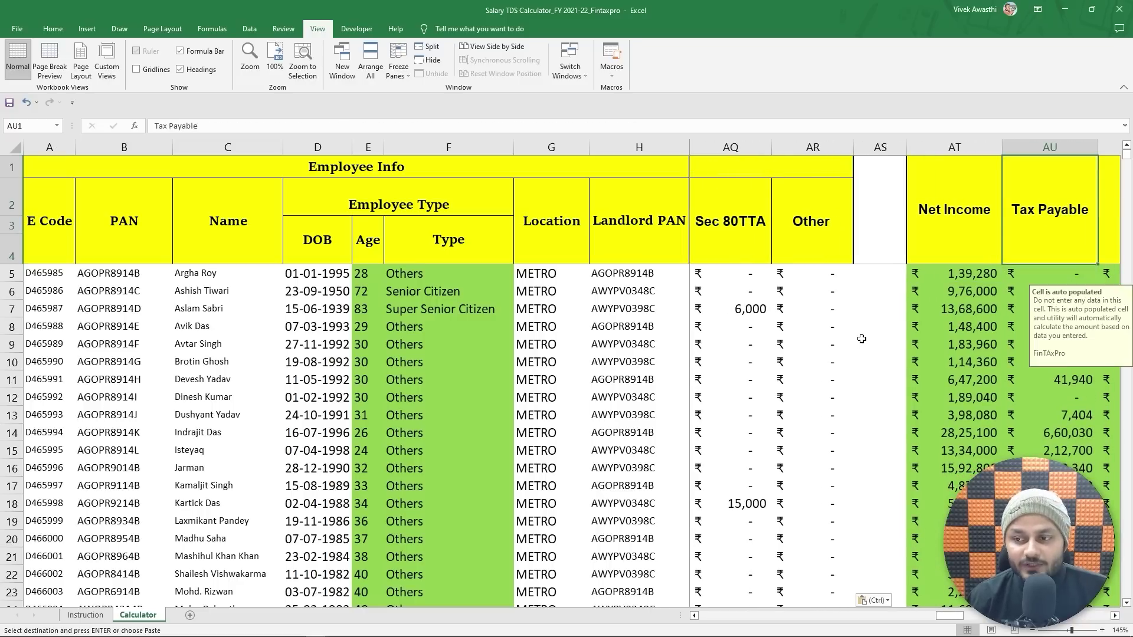
- Clear the pending copy selection in the Salary Sheet and return to the calculator's Net Income column at AT5
key("Left")
key("ctrl+Tab")
key("Up")
key("Up")
key("Escape")
key("Down")
key("Up")
key("ctrl+Tab")
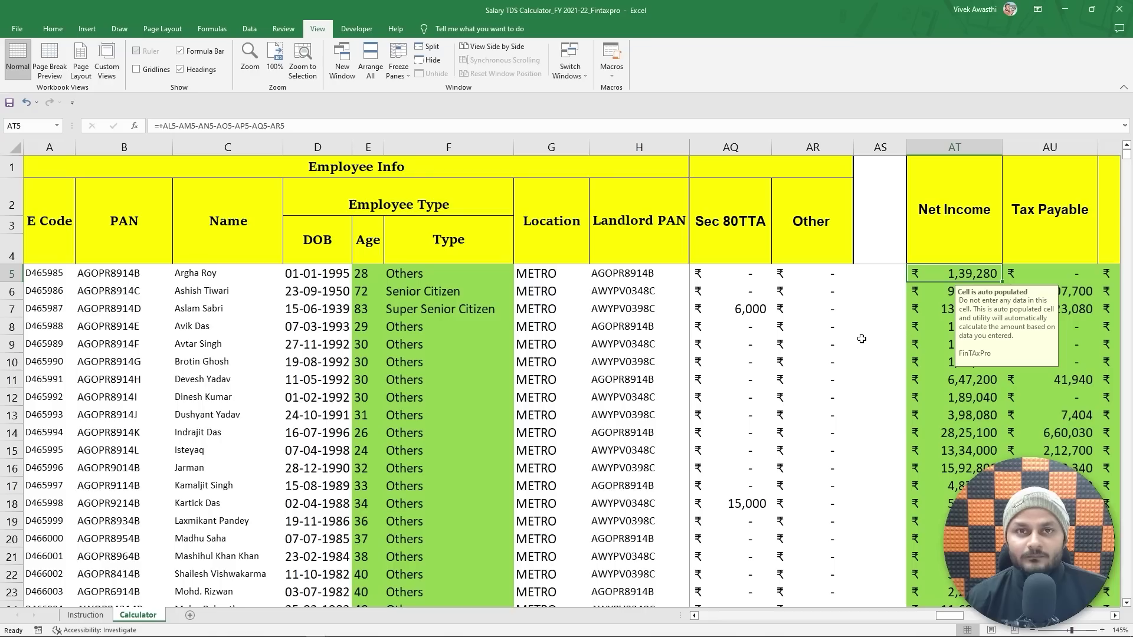
- Examine the Net Income and Tax Payable formulas for the first employees, from row 5 down to row 10 and back
key("Right")
key("Right")
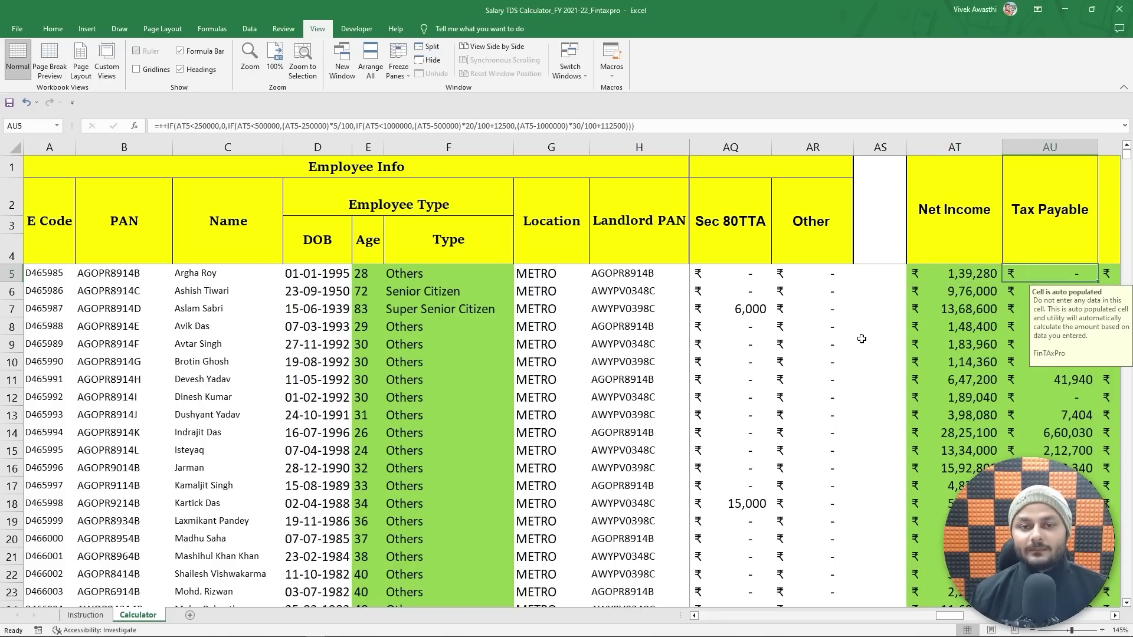
key("Left")
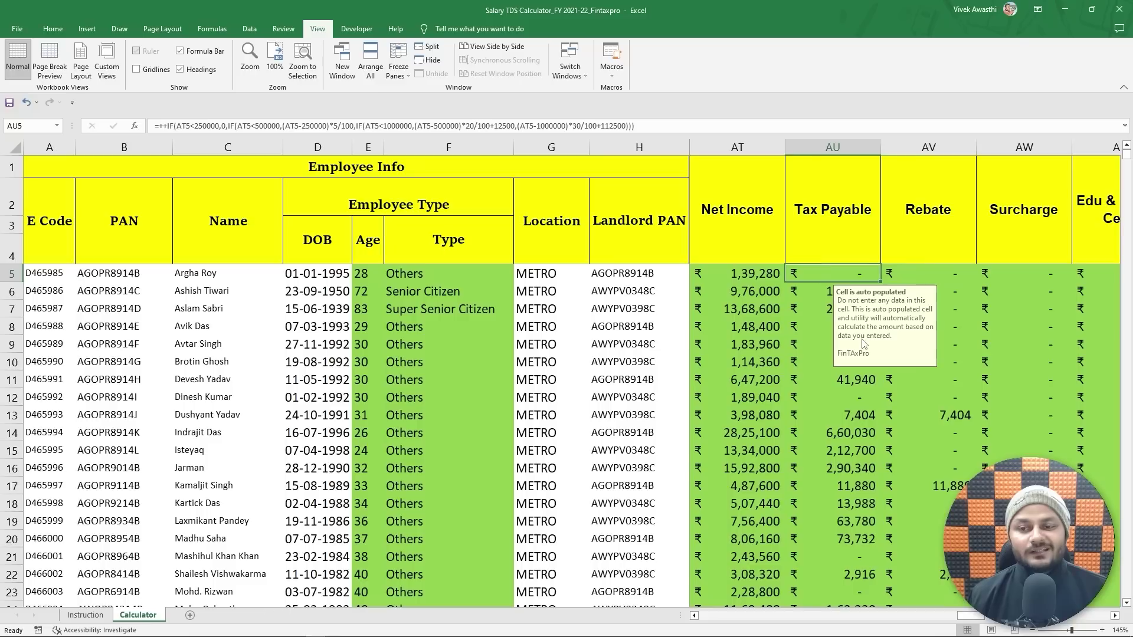
key("Left")
key("Right")
key("Down")
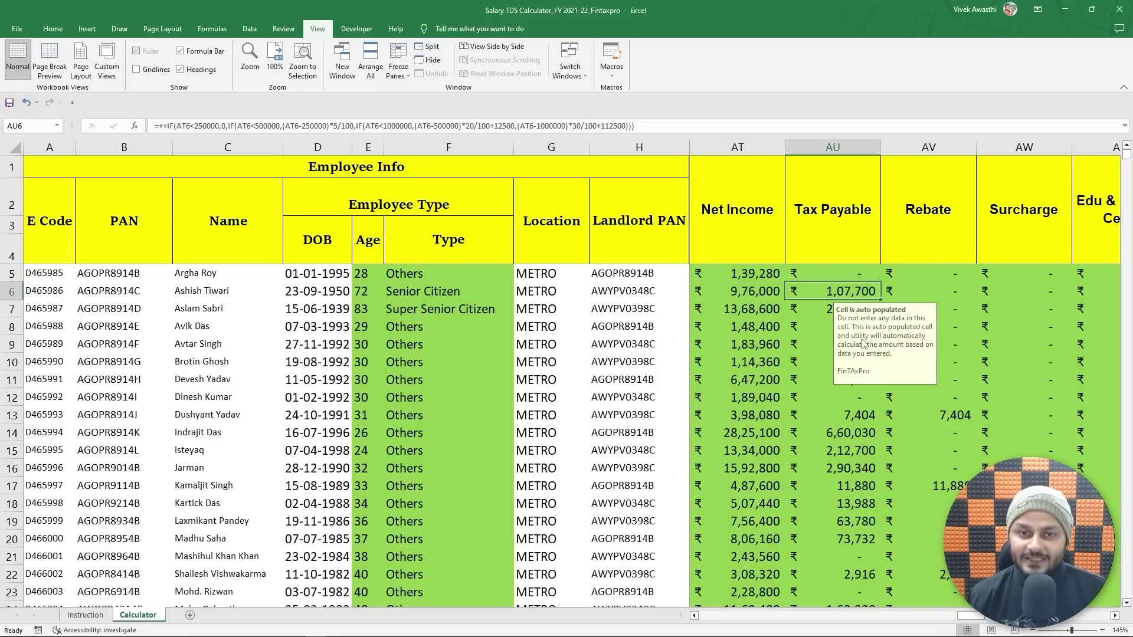
key("Down")
key("Down")
key("Down")
key("Down")
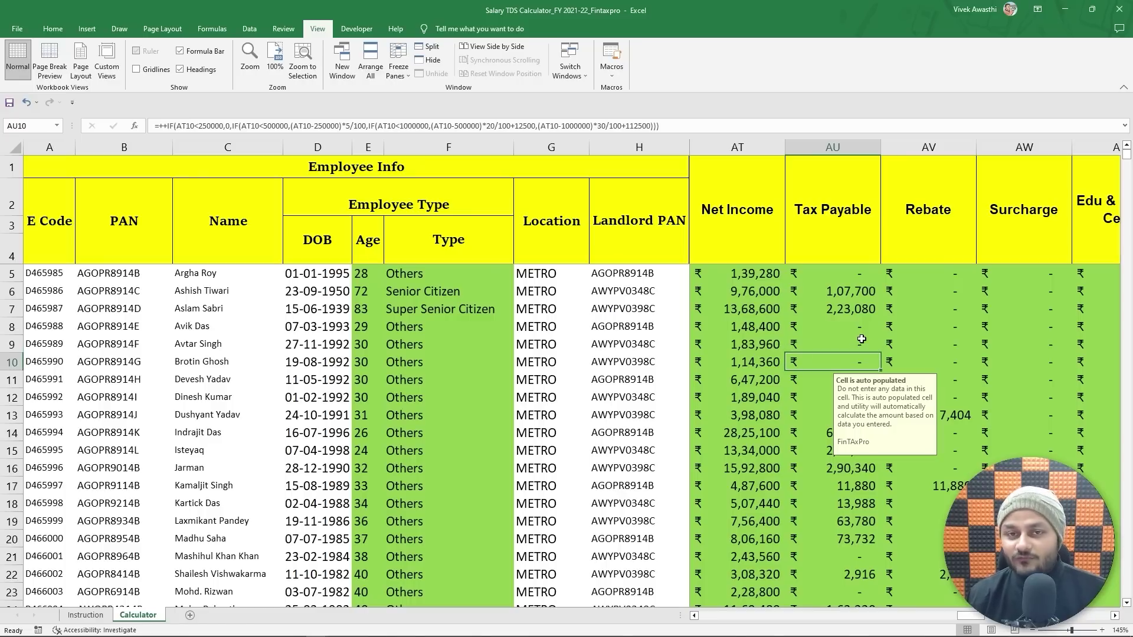
key("Up")
key("Up")
key("Up")
key("Up")
key("Up")
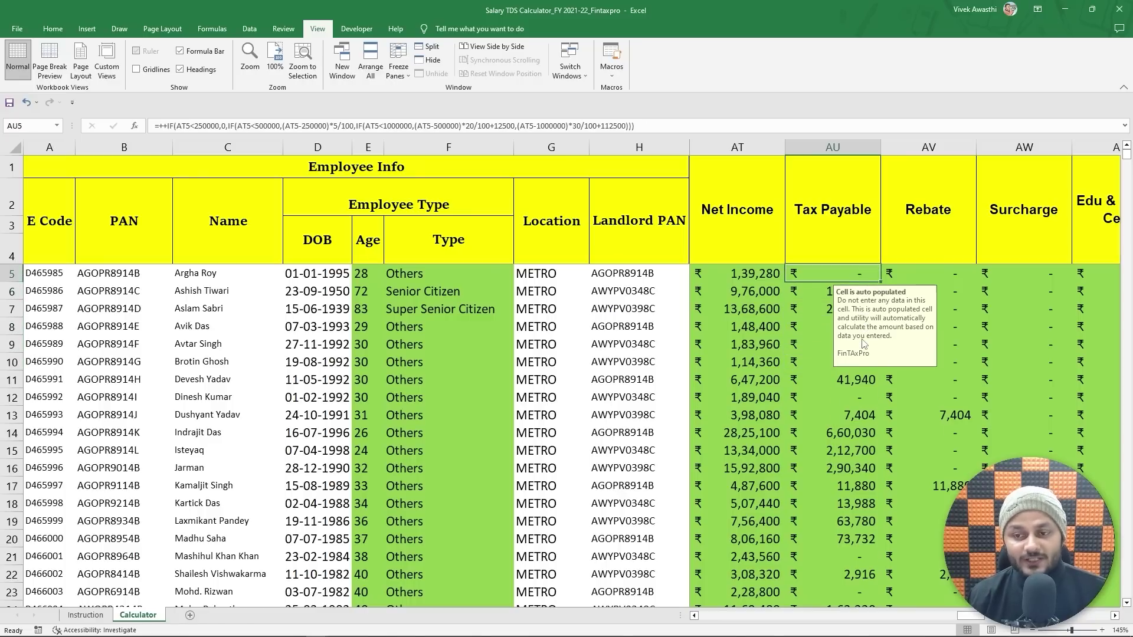
- Review row 5's Rebate, Surcharge, Edu & Health Cess and Total Tax Payable columns up to Employee Opt for new Scheme
key("Right")
key("Right")
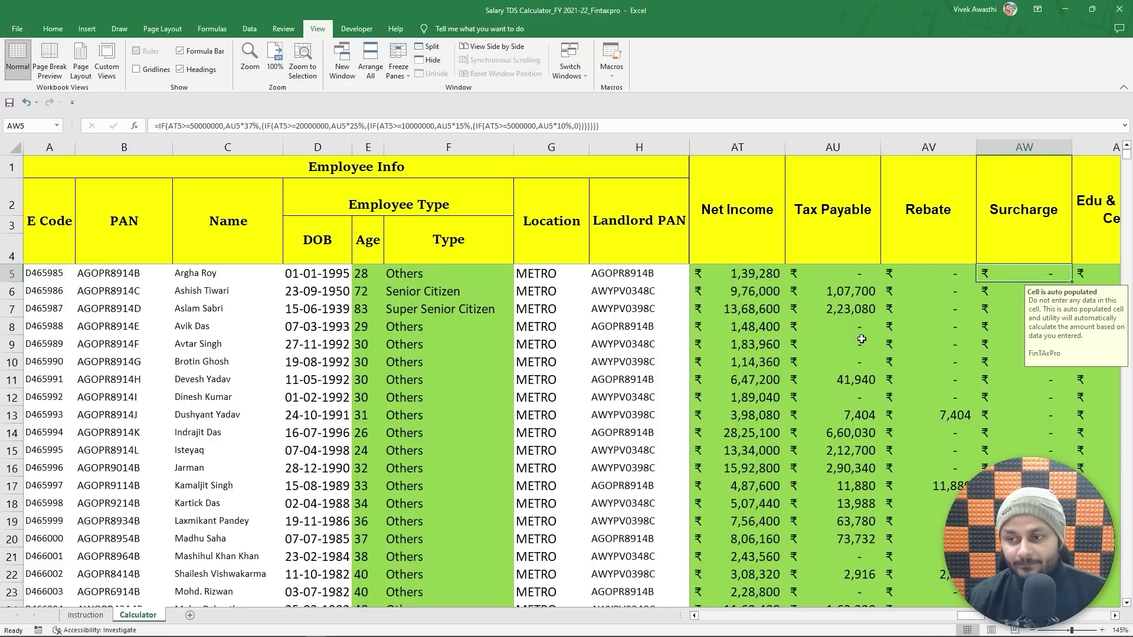
key("Left")
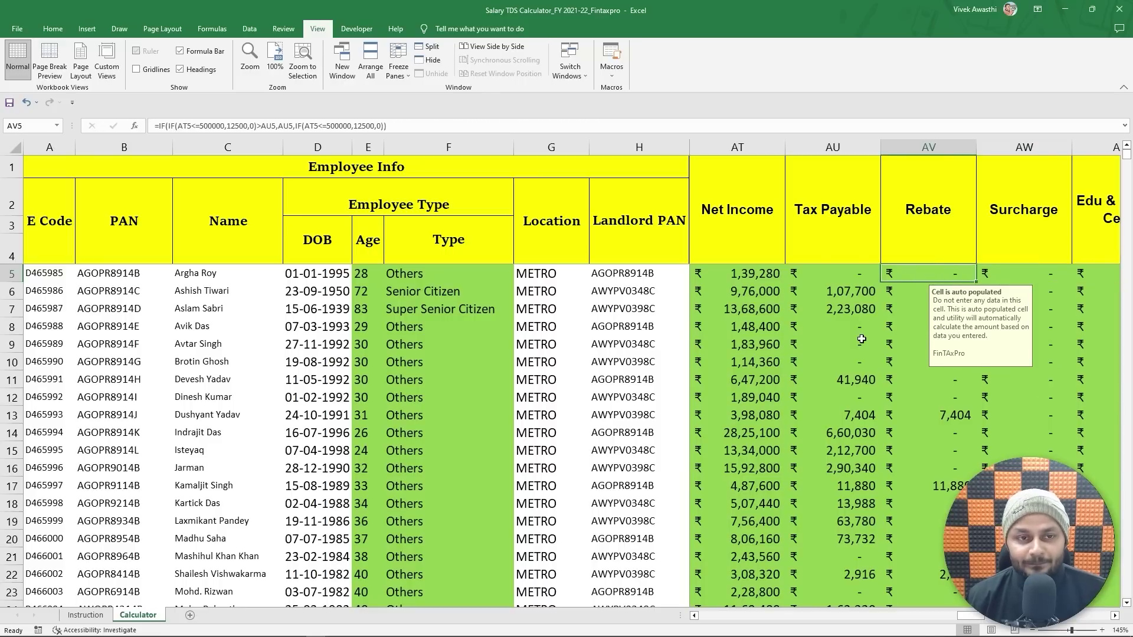
key("Right")
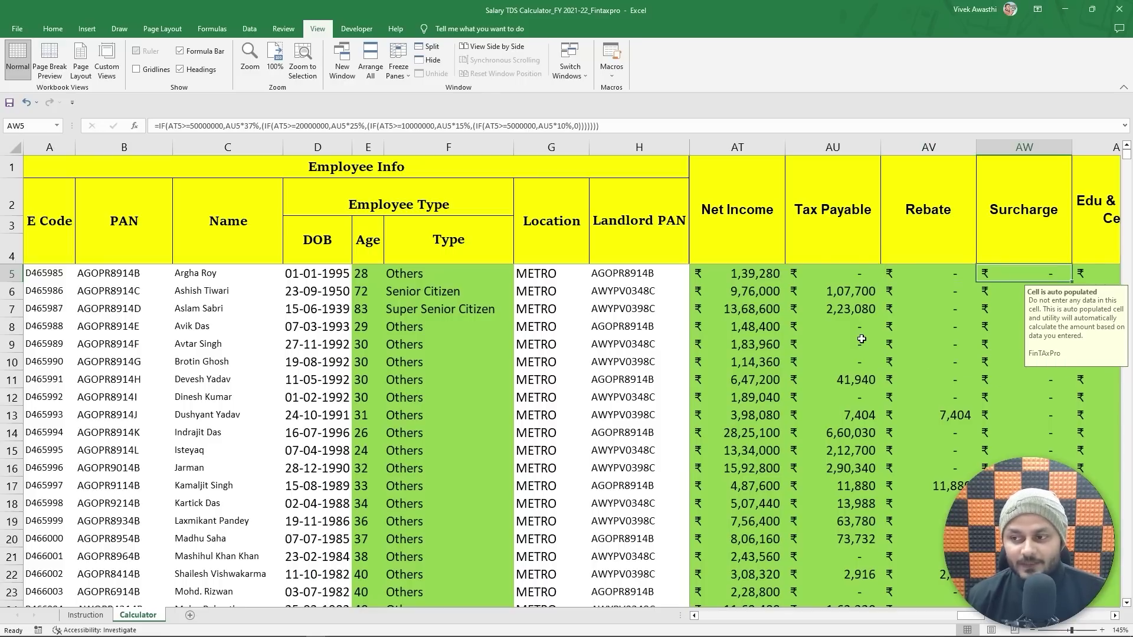
key("Right")
key("Right")
key("Right")
key("Right")
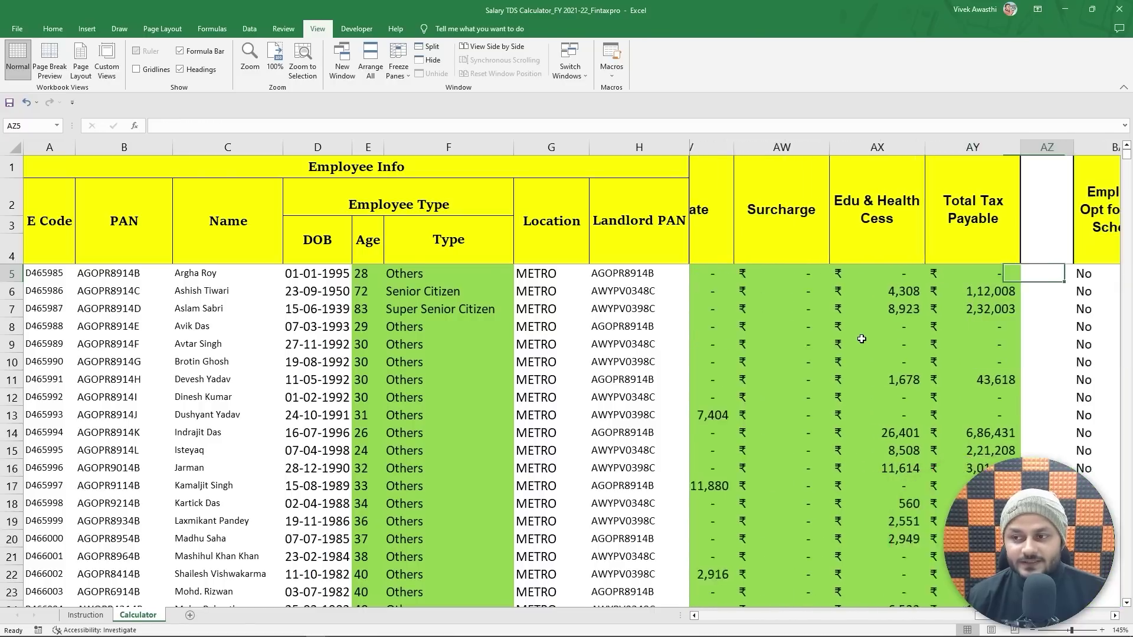
key("Right")
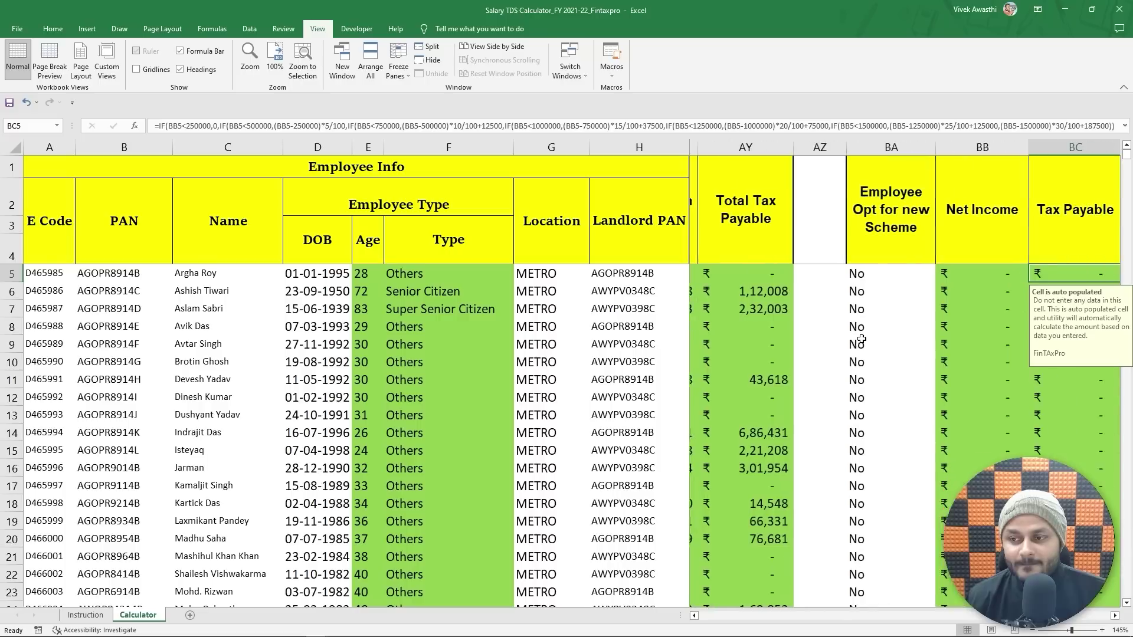
key("Left")
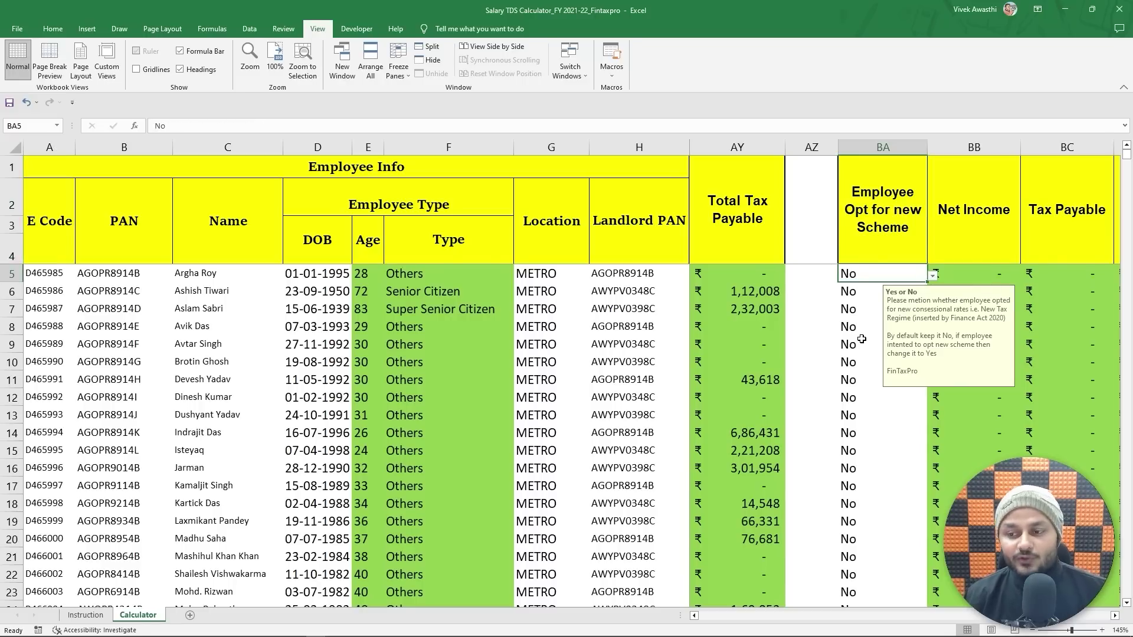
- Look down the Employee Opt for new Scheme column (BA) as far as row 22
key("Down")
key("Down")
key("Down")
key("Down")
key("Down")
key("Down")
key("Down")
key("Down")
key("Down")
key("Down")
key("Down")
key("Down")
key("Down")
key("Down")
key("Down")
key("Down")
key("Down")
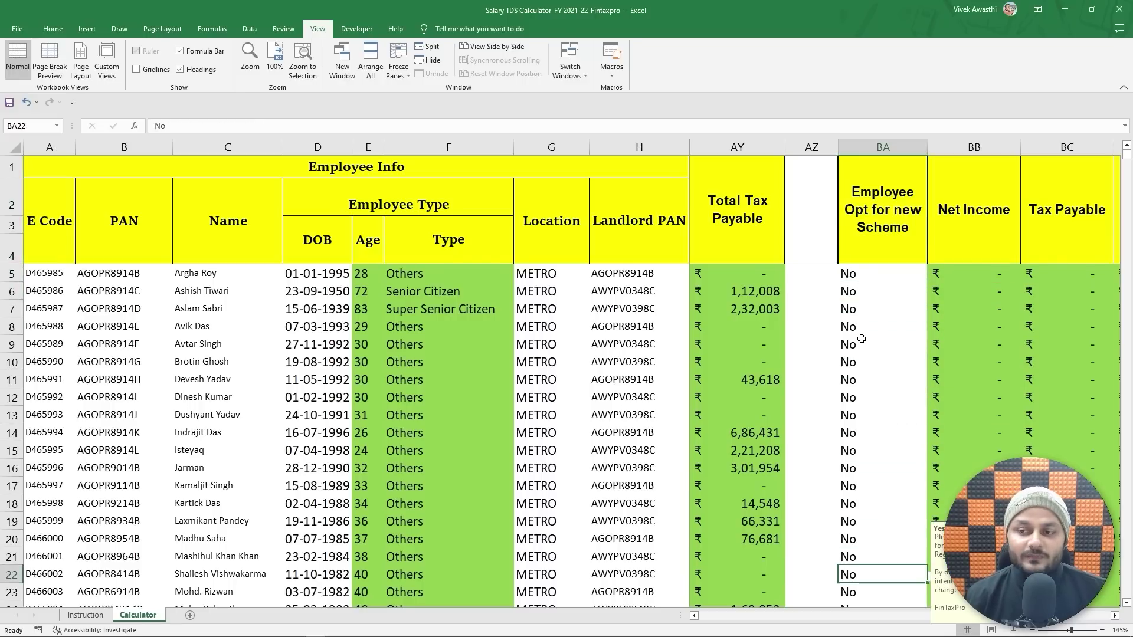
- Set Employee Opt for new Scheme to Yes for the employee in row 7 (BA7)
key("Up")
key("Up")
key("Up")
key("Up")
key("Up")
key("Up")
key("Up")
key("Up")
key("Up")
key("Up")
key("Up")
key("Up")
key("Up")
key("Up")
key("Up")
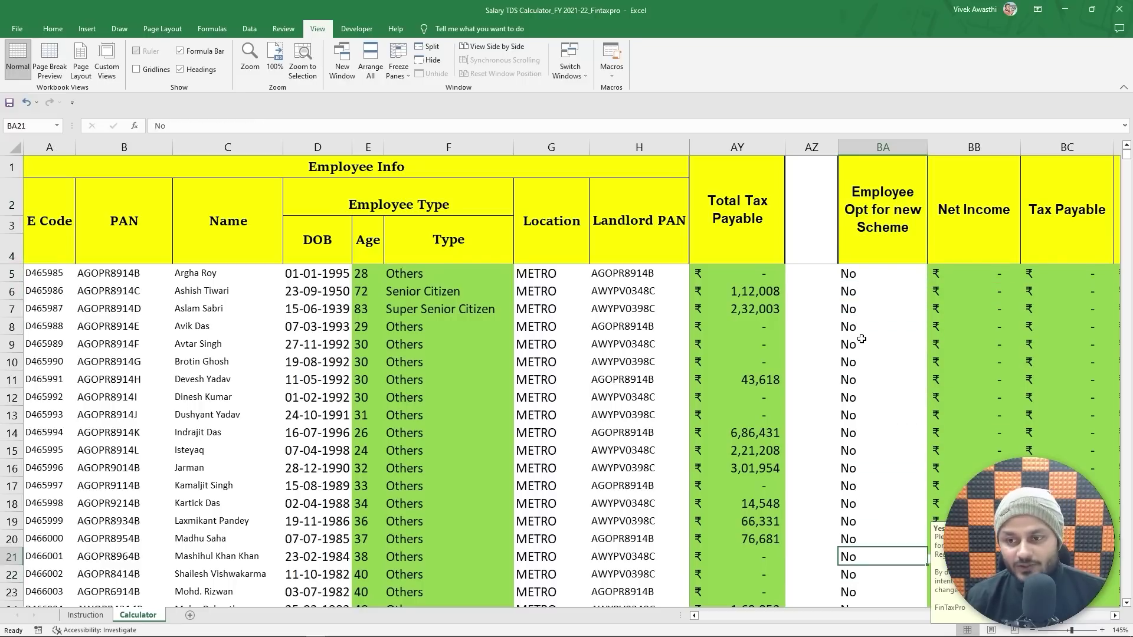
key("alt+Down")
key("Up")
key("Return")
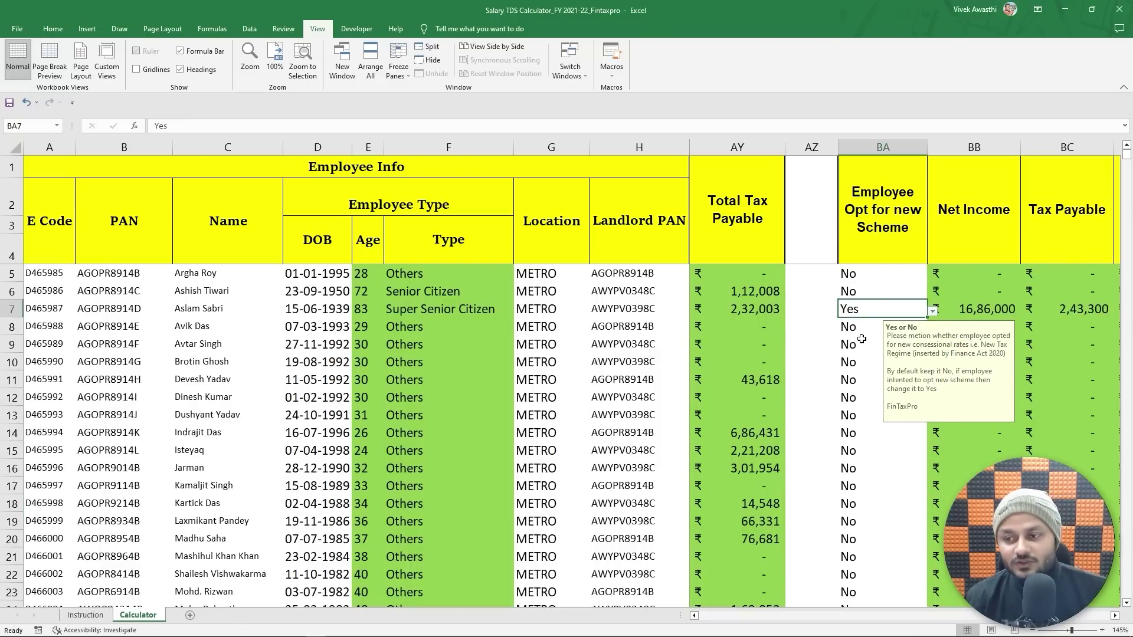
- Review row 7's new-scheme figures from Net Income through Total Tax Payable and the best-option tax
key("Right")
key("Right")
key("Right")
key("Right")
key("Right")
key("Right")
key("Right")
key("Left")
key("Right")
key("Right")
key("Right")
key("Right")
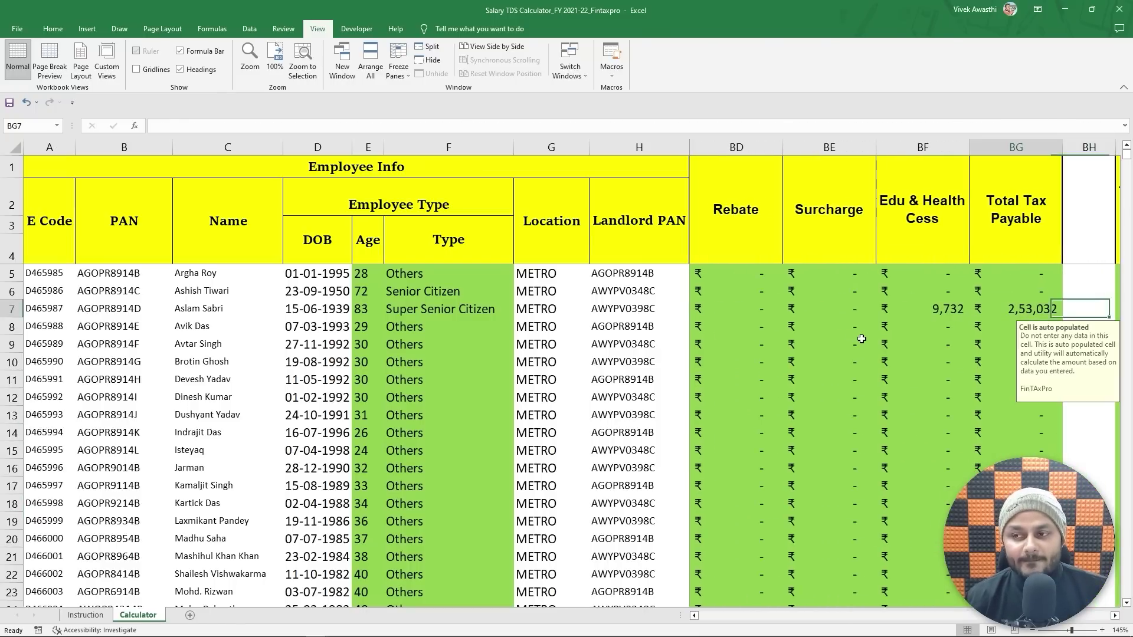
- Set Employee Opt for new Scheme back to No for the employee in row 7 (BA7)
key("Left")
key("Left")
key("Left")
key("Left")
key("Left")
key("Left")
key("Left")
key("Left")
key("Left")
key("Left")
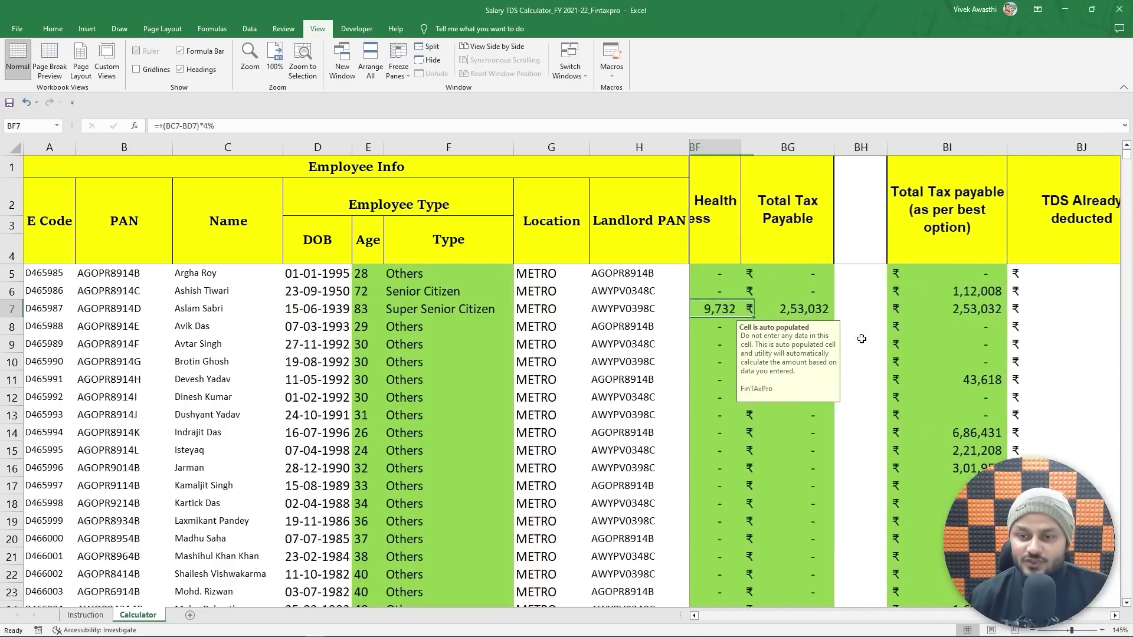
key("alt+Down")
key("Down")
key("Return")
- Go back through the old-scheme tax columns and examine Net Income and Tax Payable for row 6
key("Left")
key("Left")
key("Left")
key("Left")
key("Up")
key("Up")
key("Up")
key("Down")
key("Down")
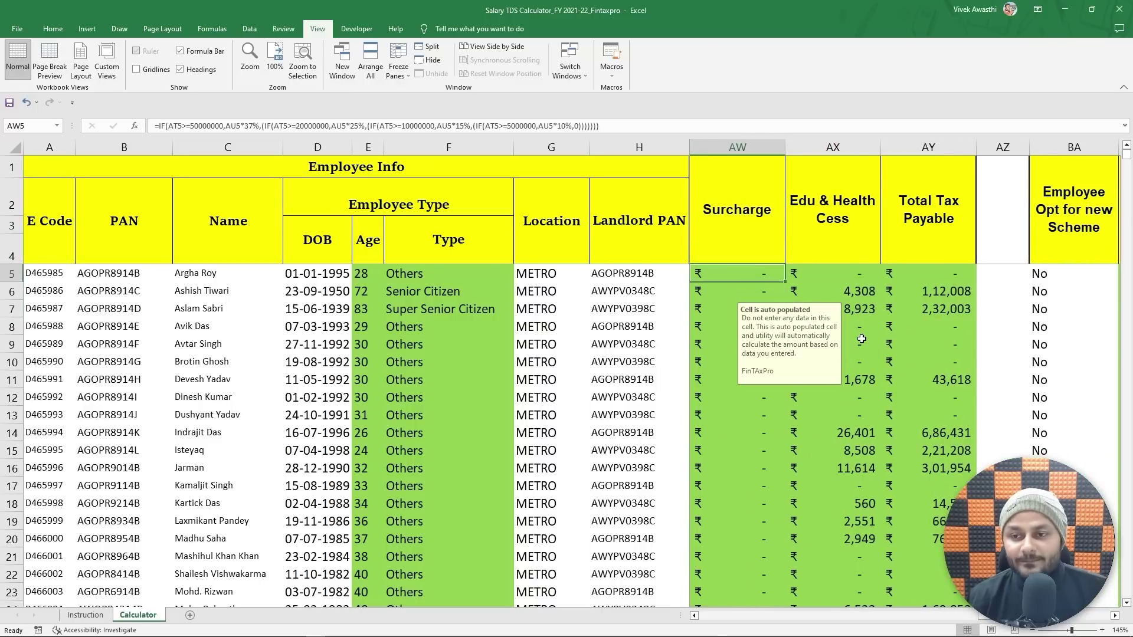
key("Left")
key("Left")
key("Left")
key("Right")
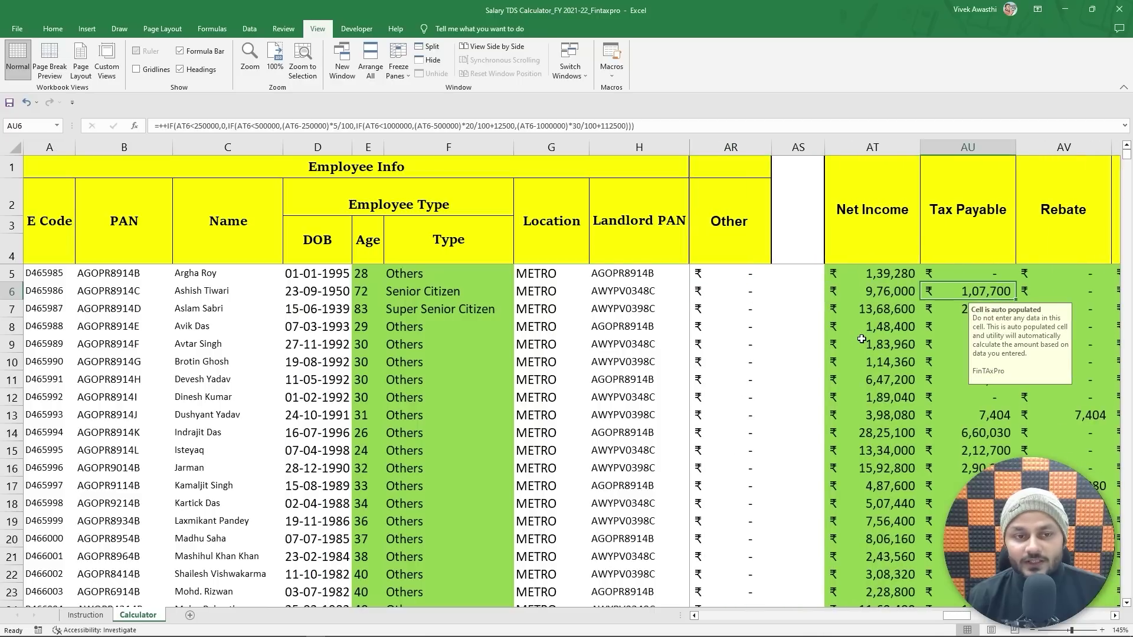
- Follow row 6 across both schemes' columns and check Total Tax payable (as per best option) for rows 6 and 7
key("Right")
key("Right")
key("Right")
key("Right")
key("Right")
key("Right")
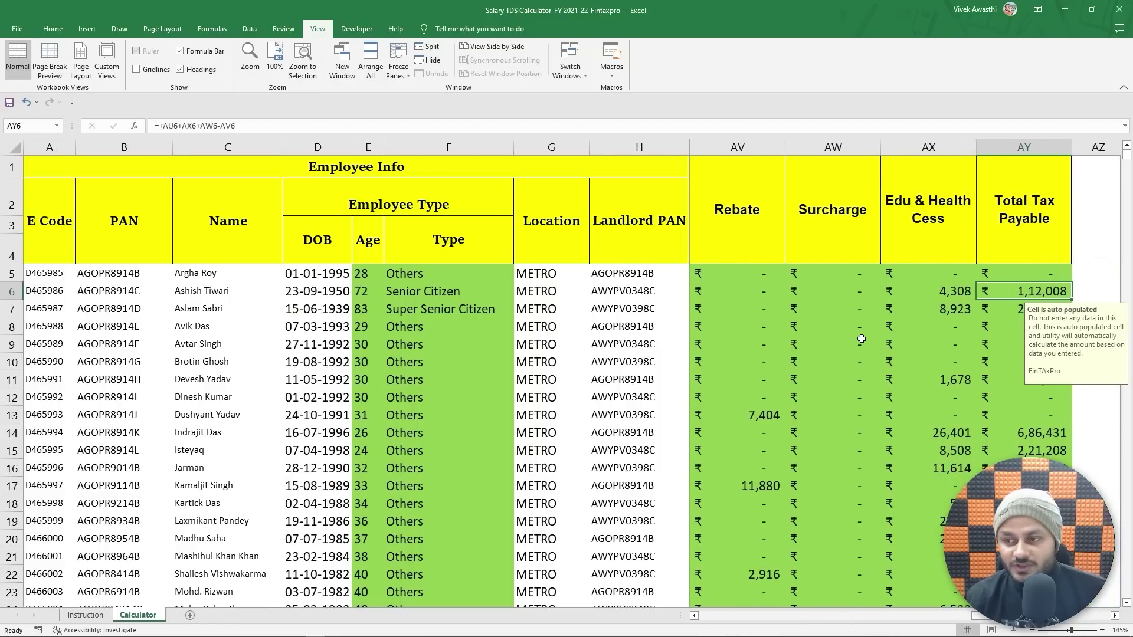
key("Right")
key("Right")
key("Right")
key("Right")
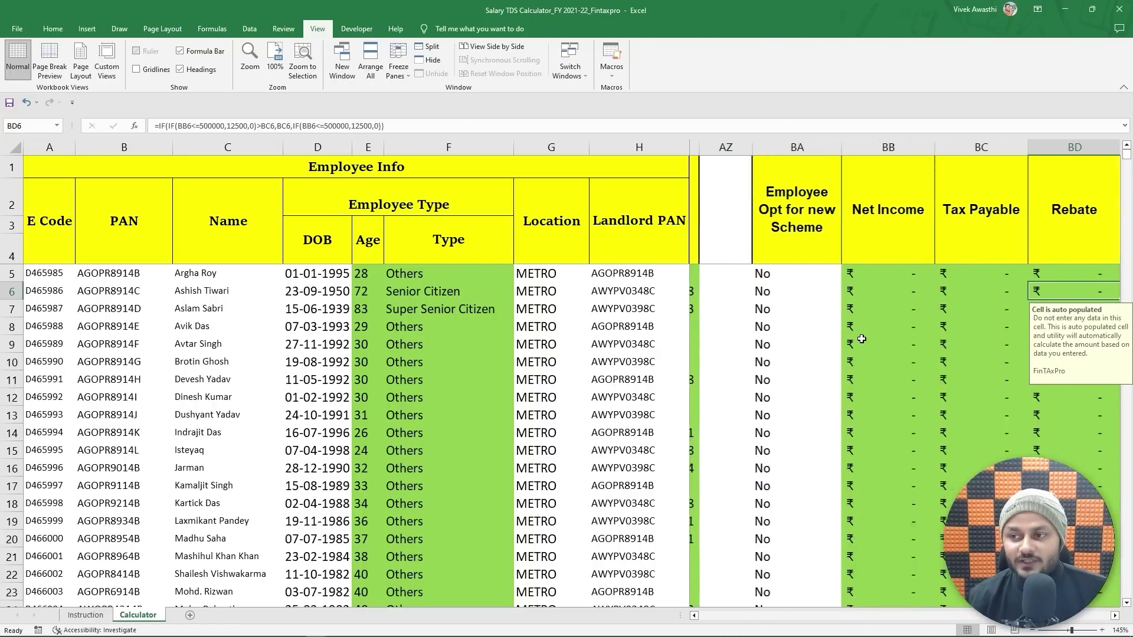
key("Right")
key("Right")
key("Right")
key("Right")
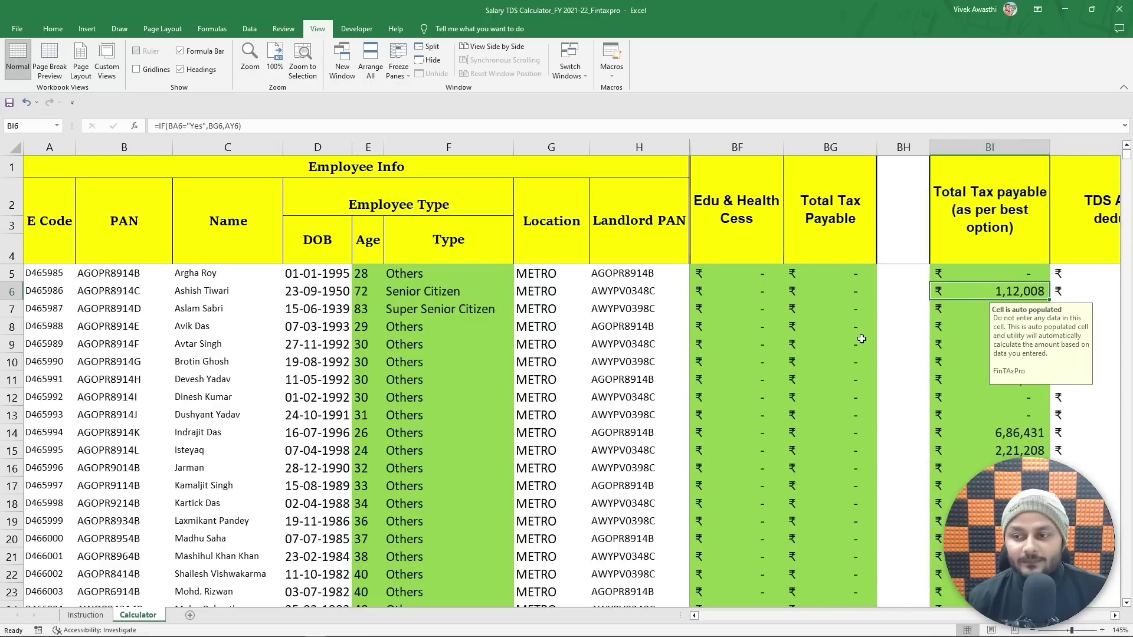
key("Right")
key("Left")
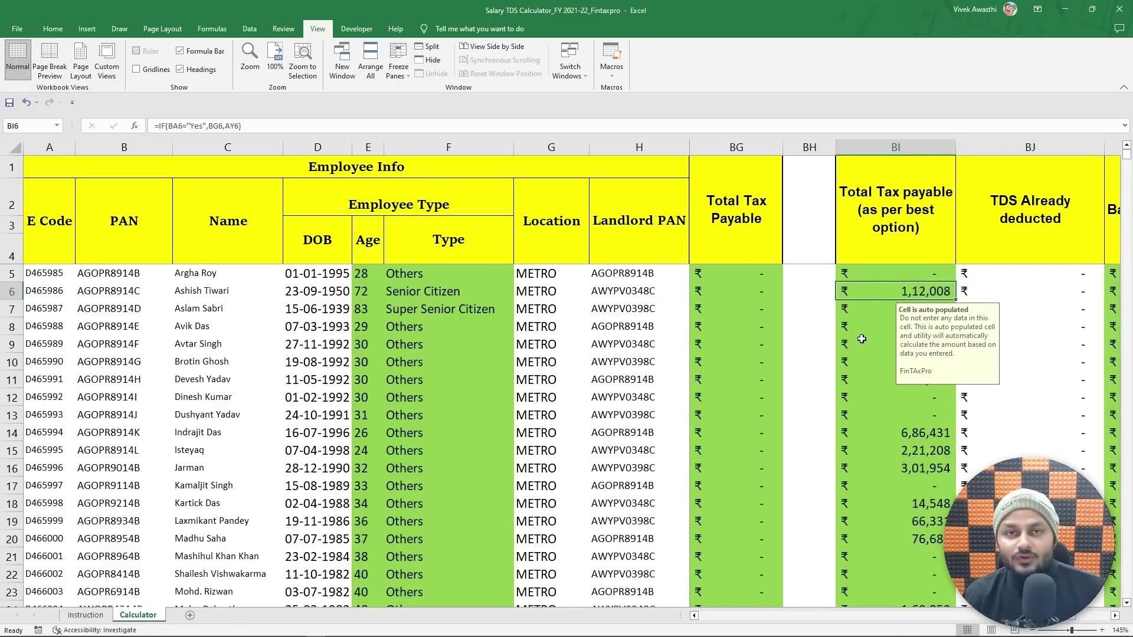
key("Down")
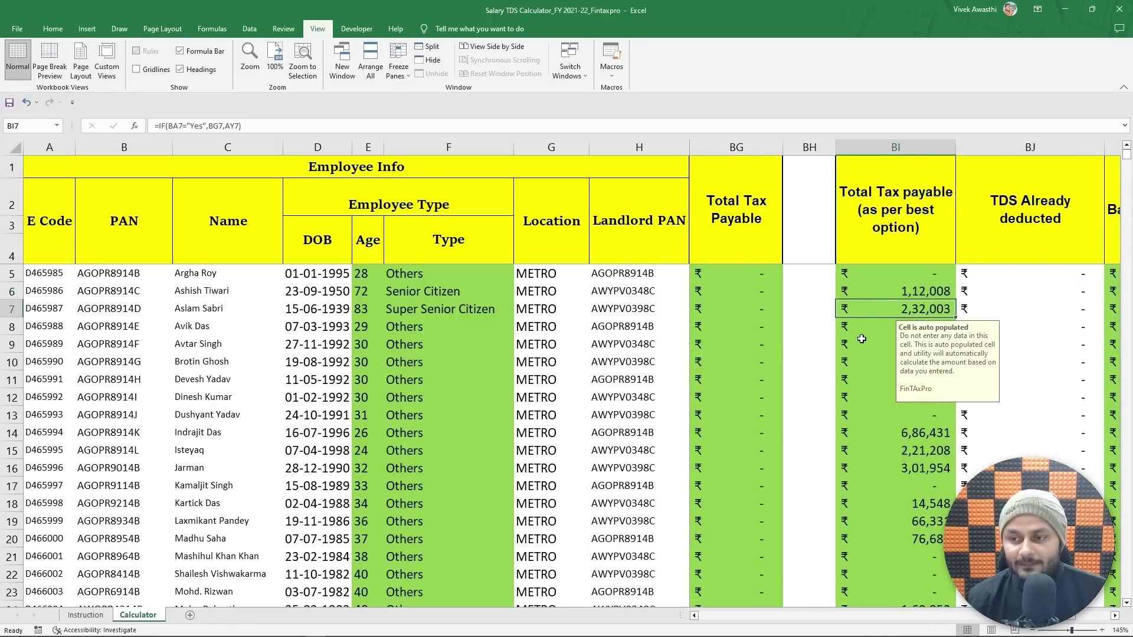
- Review the TDS Already deducted column (BJ) and the Balance Tax Payable formula in BK5
key("Up")
key("Up")
key("Right")
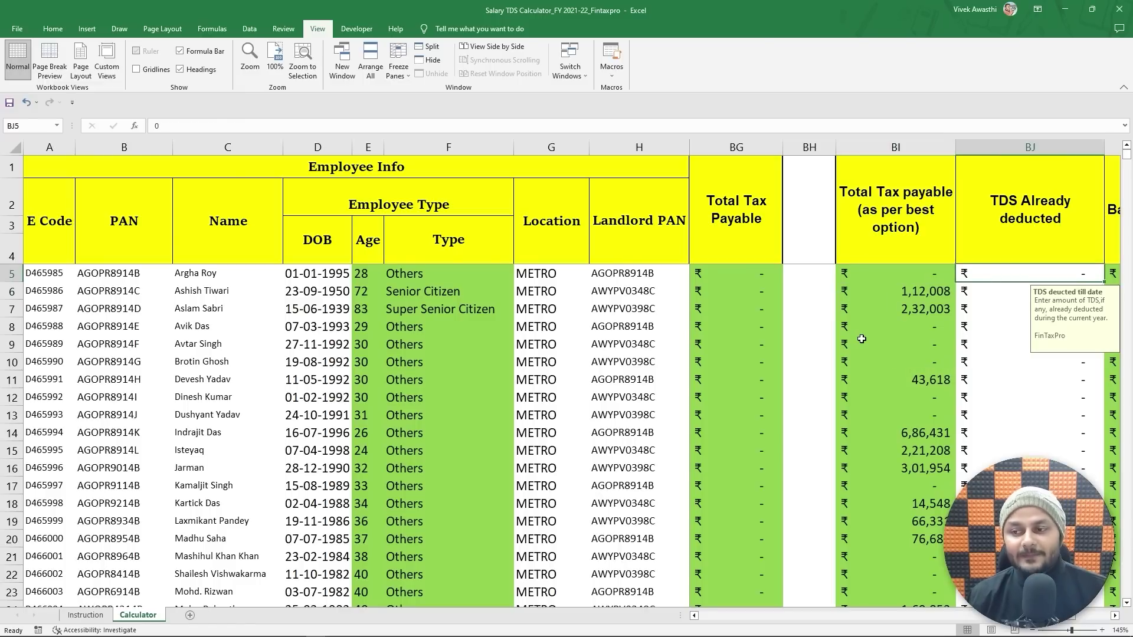
scroll(862, 339, "right", 2)
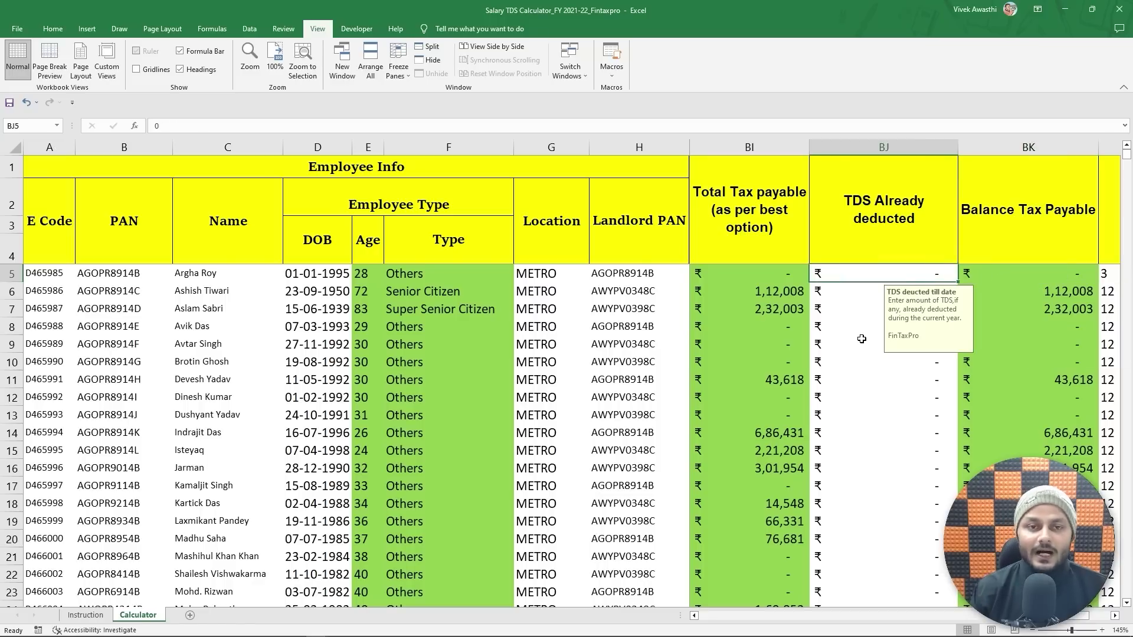
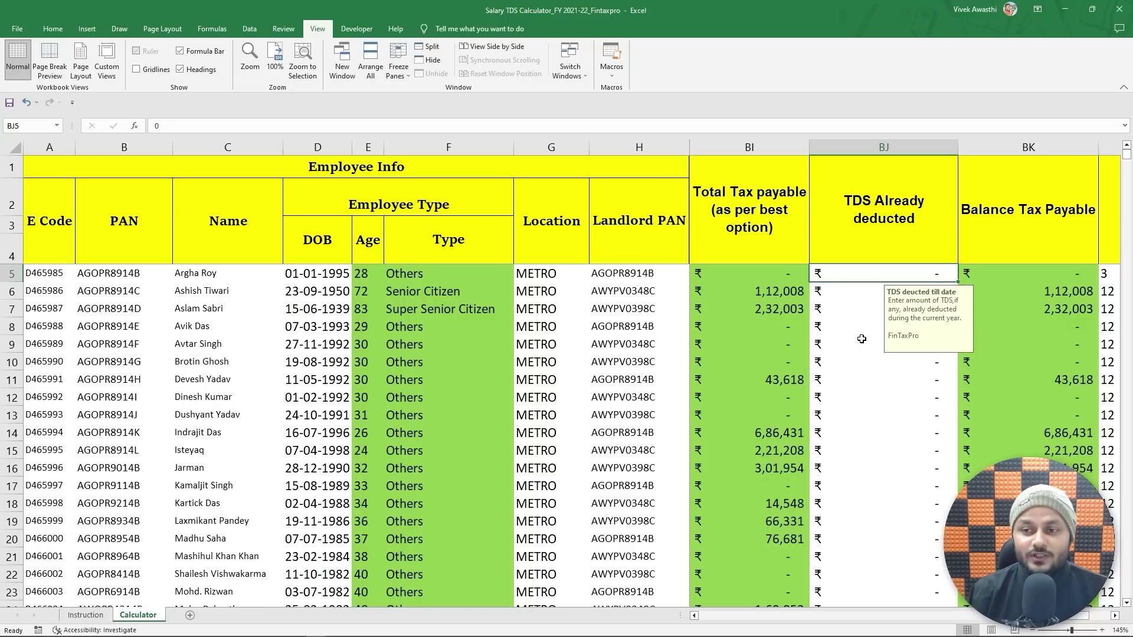
left_click(906, 145)
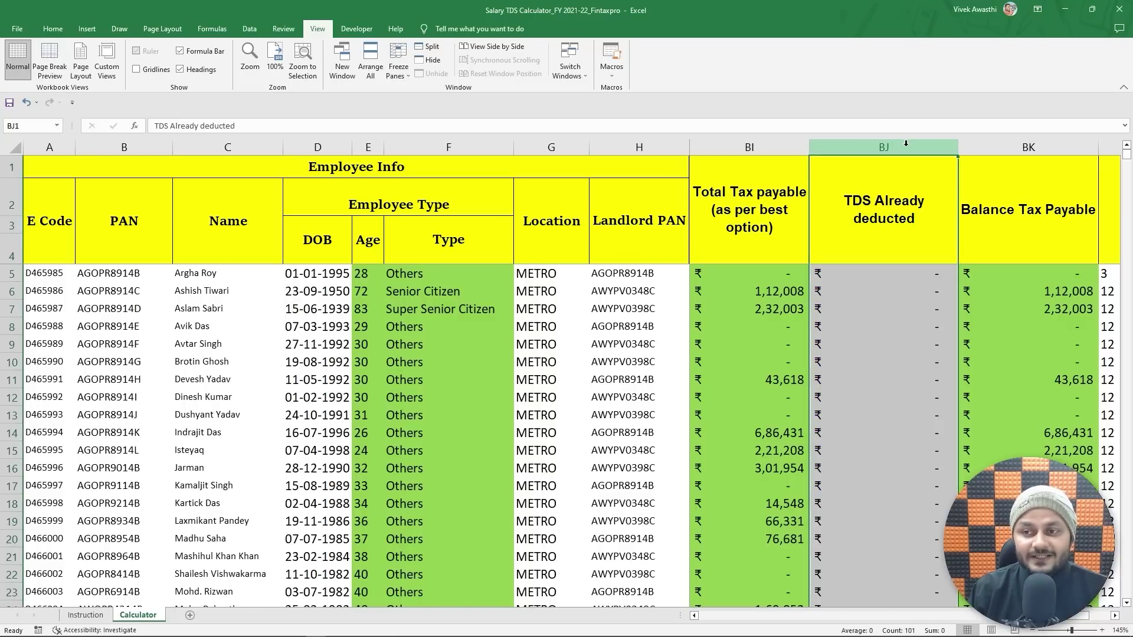
left_click(905, 272)
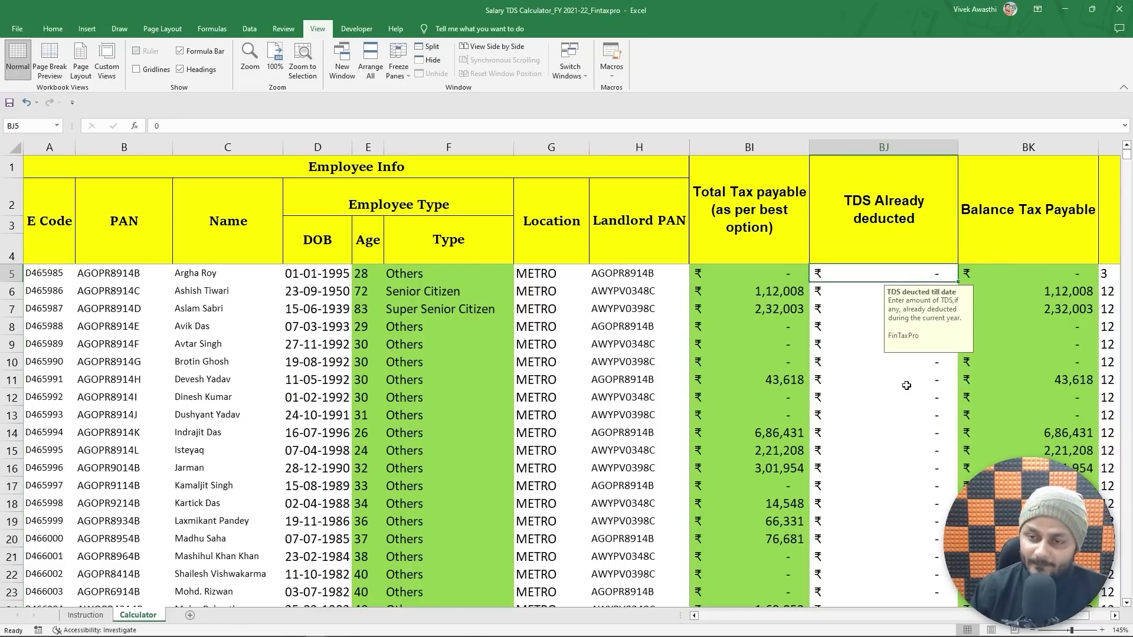
key("Right")
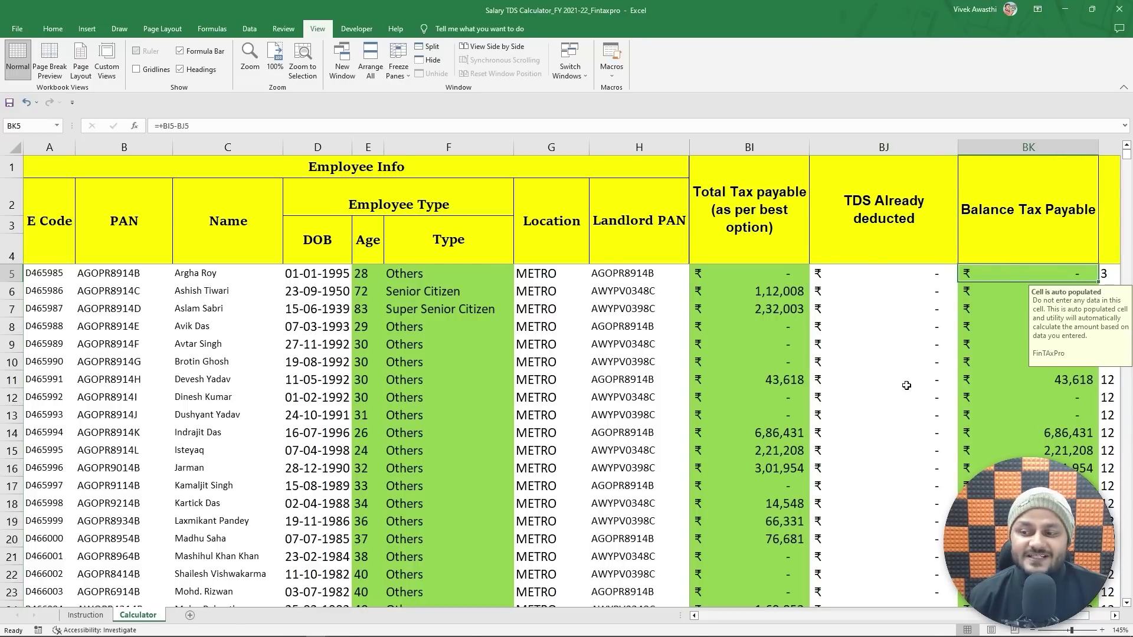
- Set Balance Months to 3 in BL5 and fill it down for all the employees
key("Right")
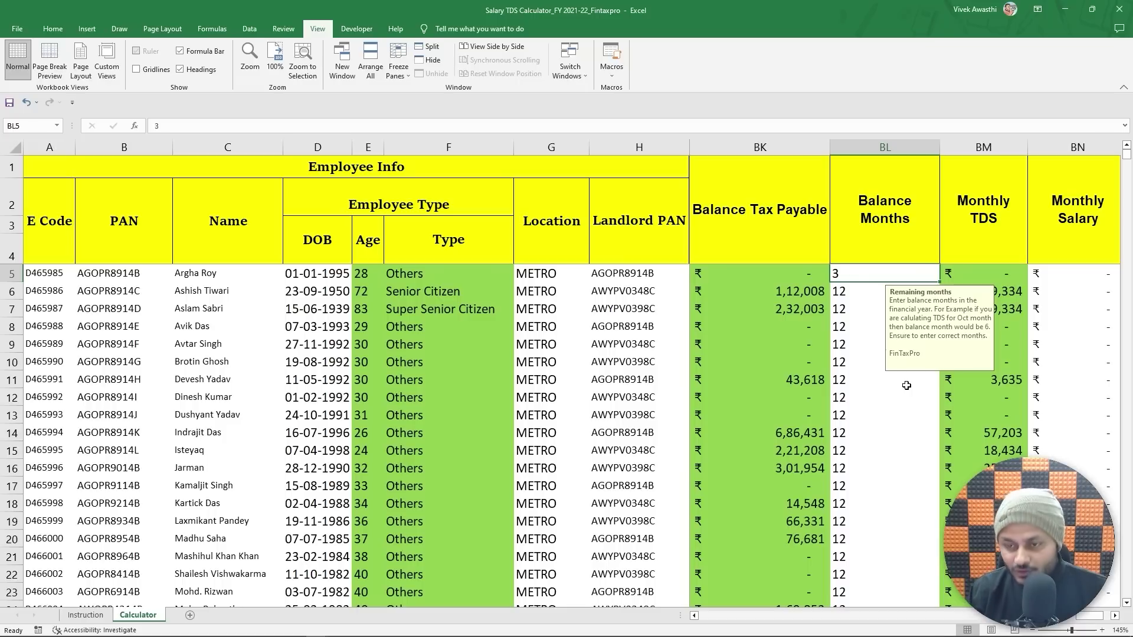
type("3")
key("Return")
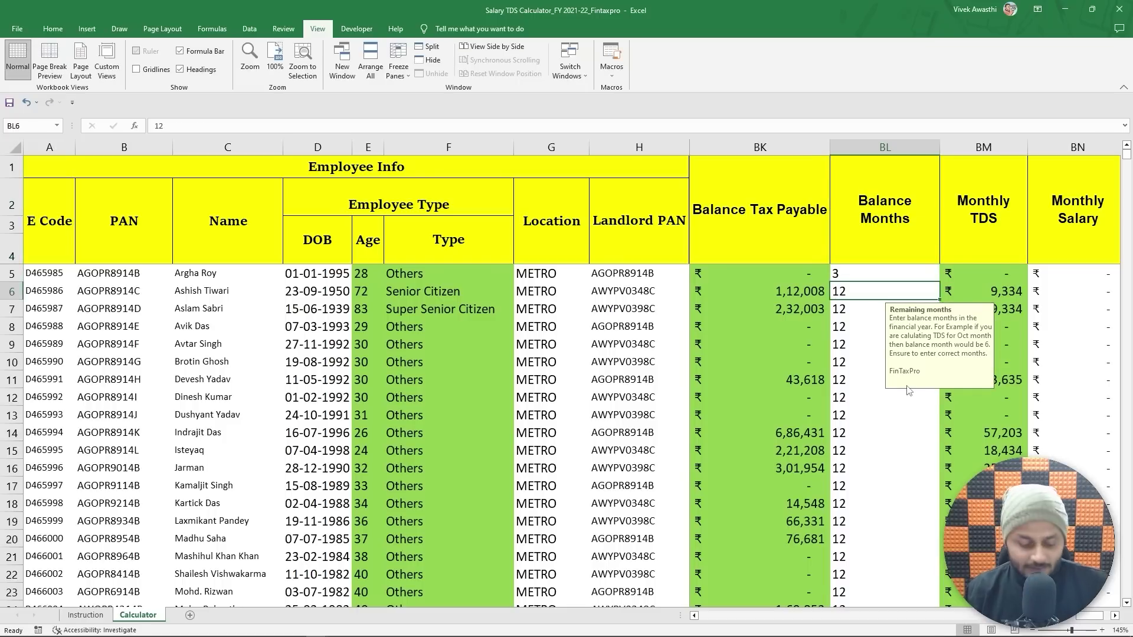
key("Up")
key("ctrl+shift+Down")
key("ctrl+d")
key("Down")
key("Down")
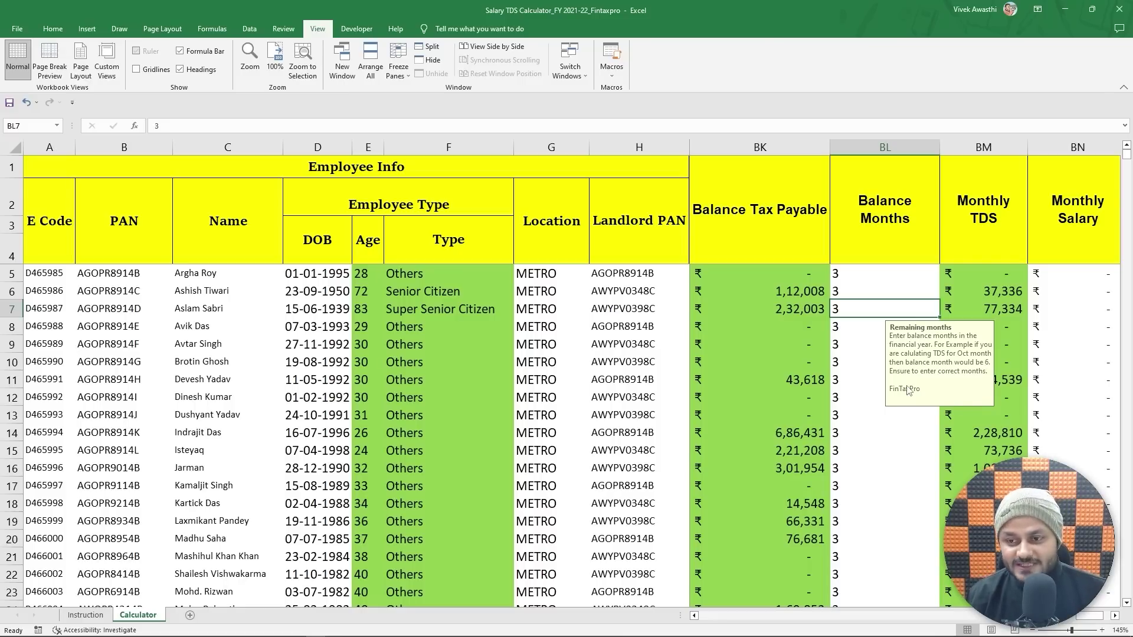
- Recheck the Balance Tax Payable and TDS Already deducted columns beside Balance Months in row 5
key("Up")
key("Up")
key("Up")
key("Left")
key("Down")
key("Left")
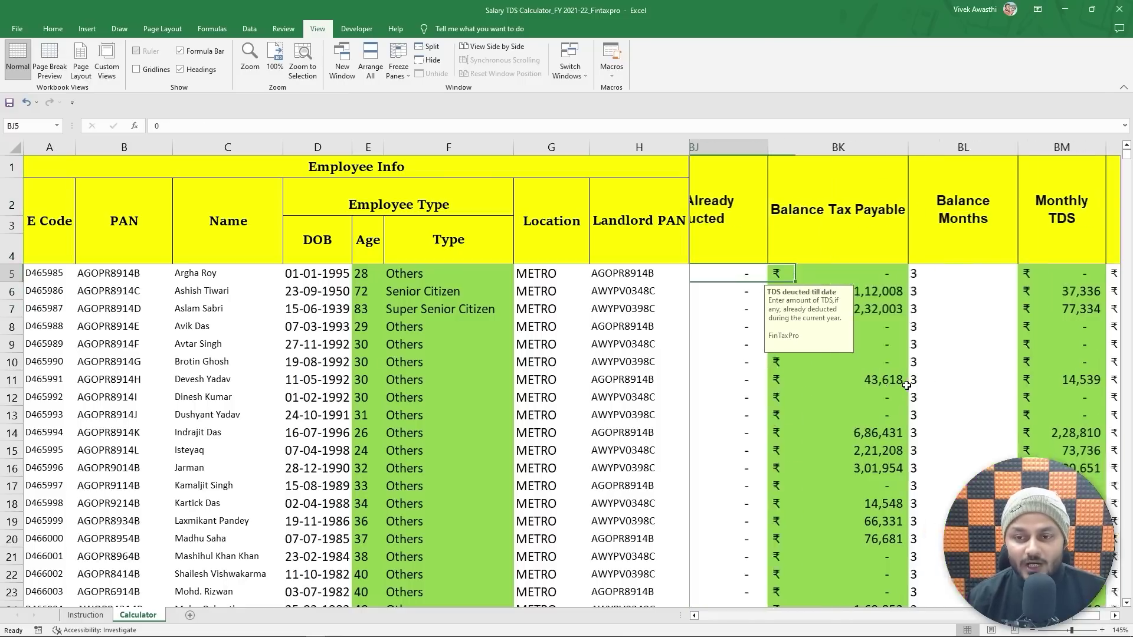
key("Left")
key("Right")
key("Right")
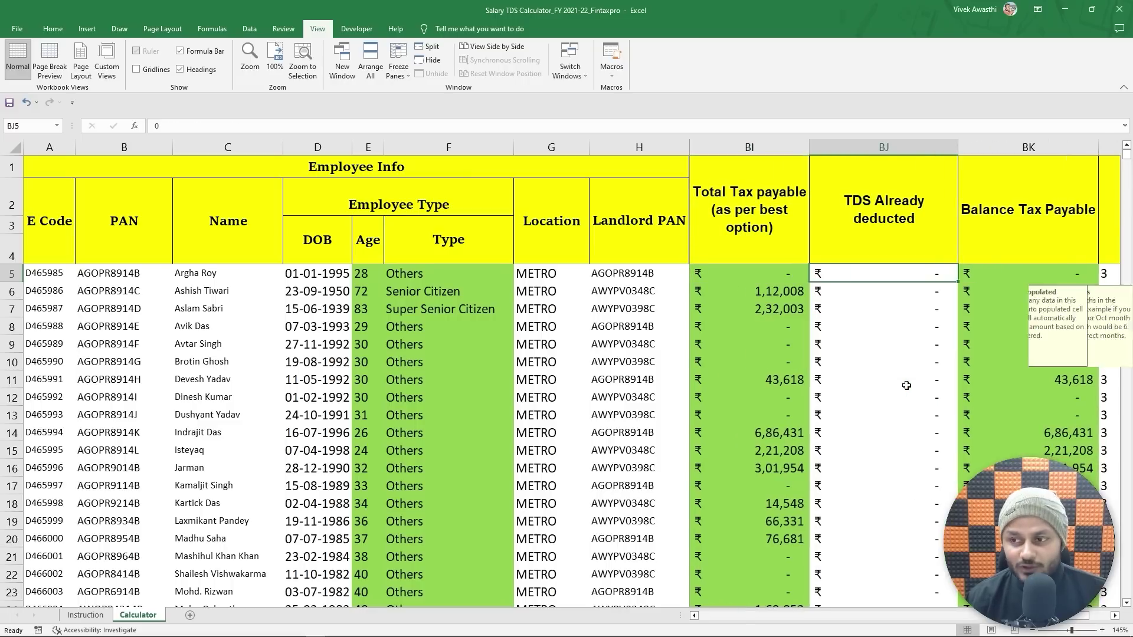
- Review the Balance Months, Monthly TDS, Monthly Salary and TDS Rate columns in row 5 of the Calculator sheet
key("Right")
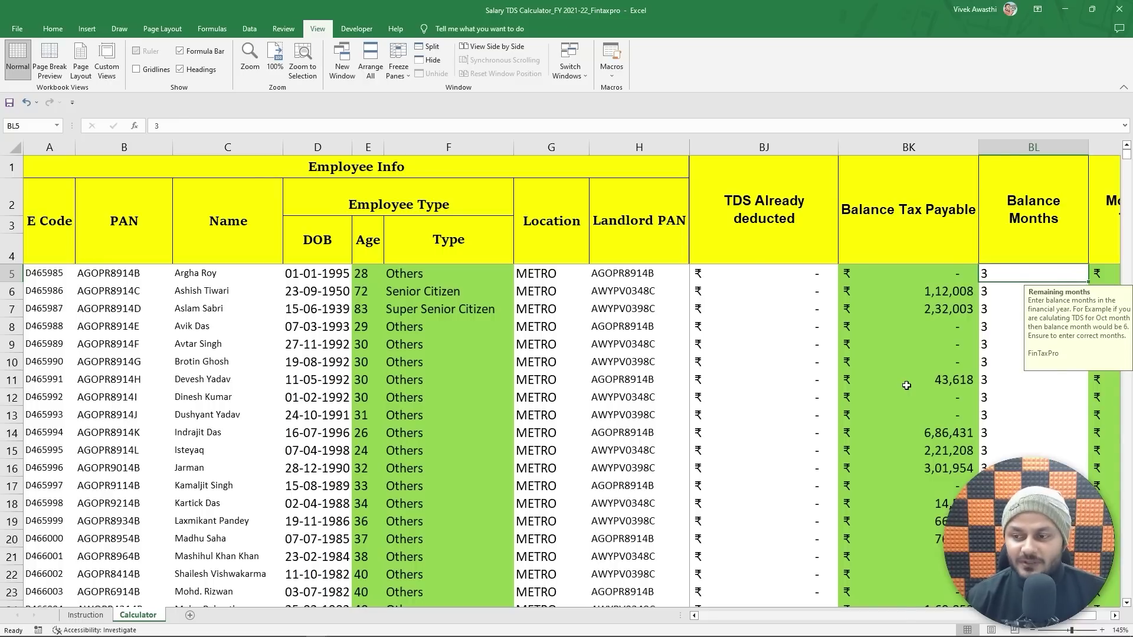
scroll(906, 385, "right", 1)
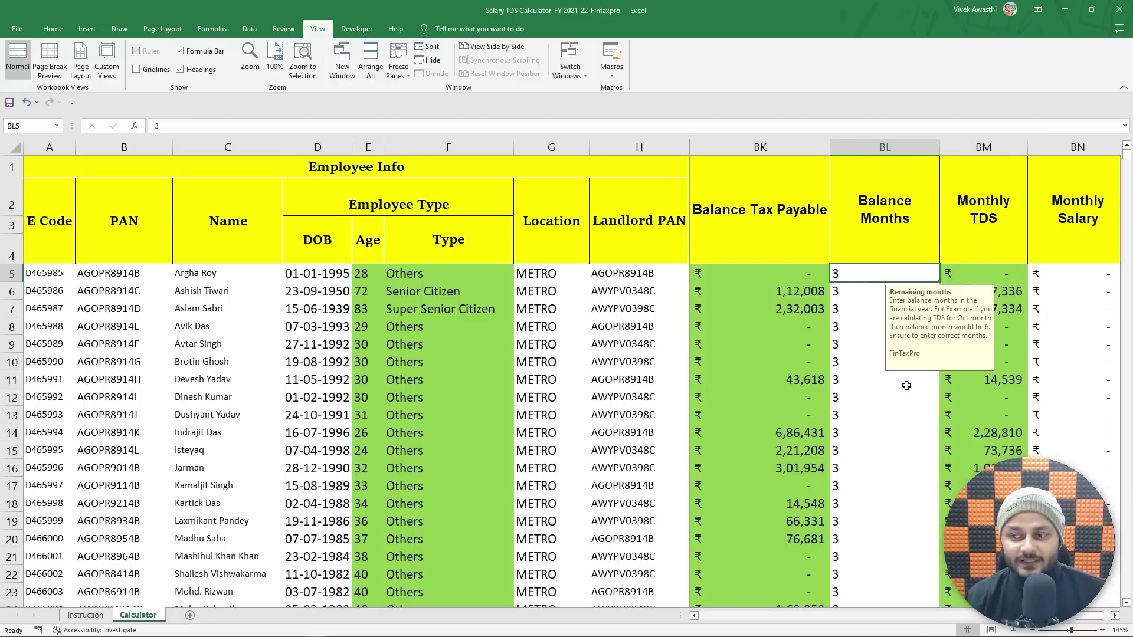
key("Right")
key("Right")
key("Right")
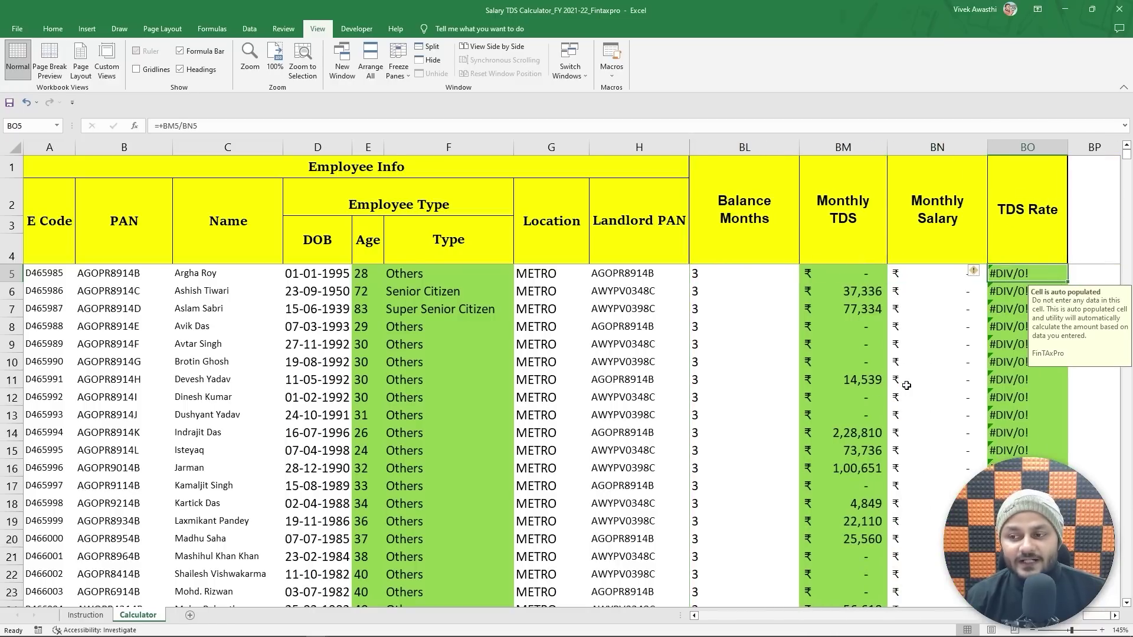
key("Left")
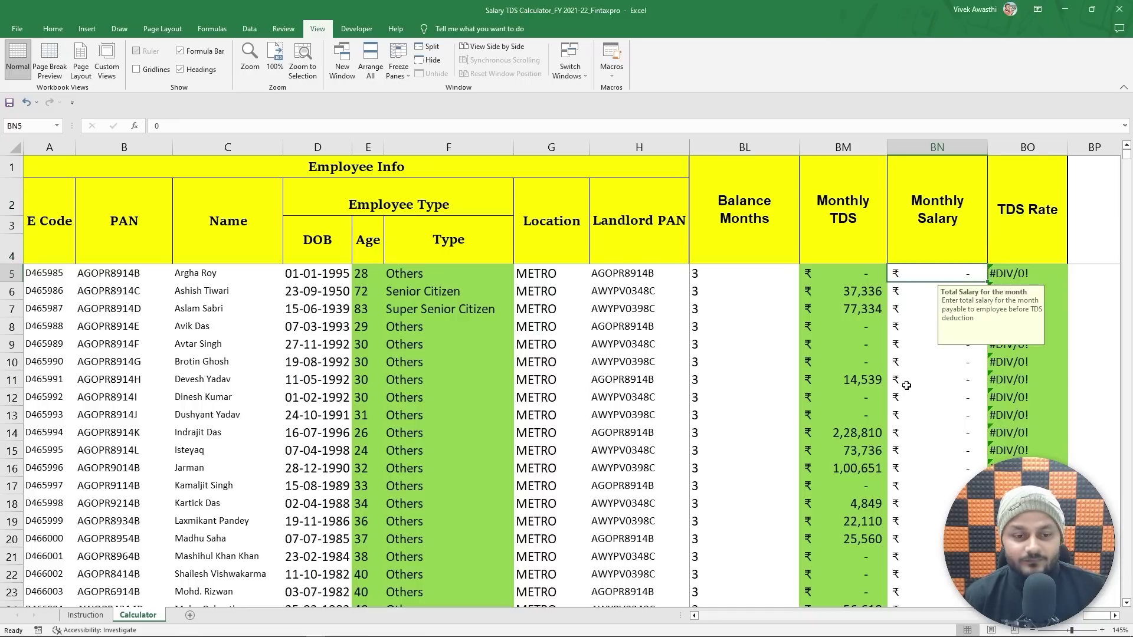
- Switch to the Salary Sheet workbook and review the Total Pay to Net Pay columns on the Jan sheet
key("alt+Tab")
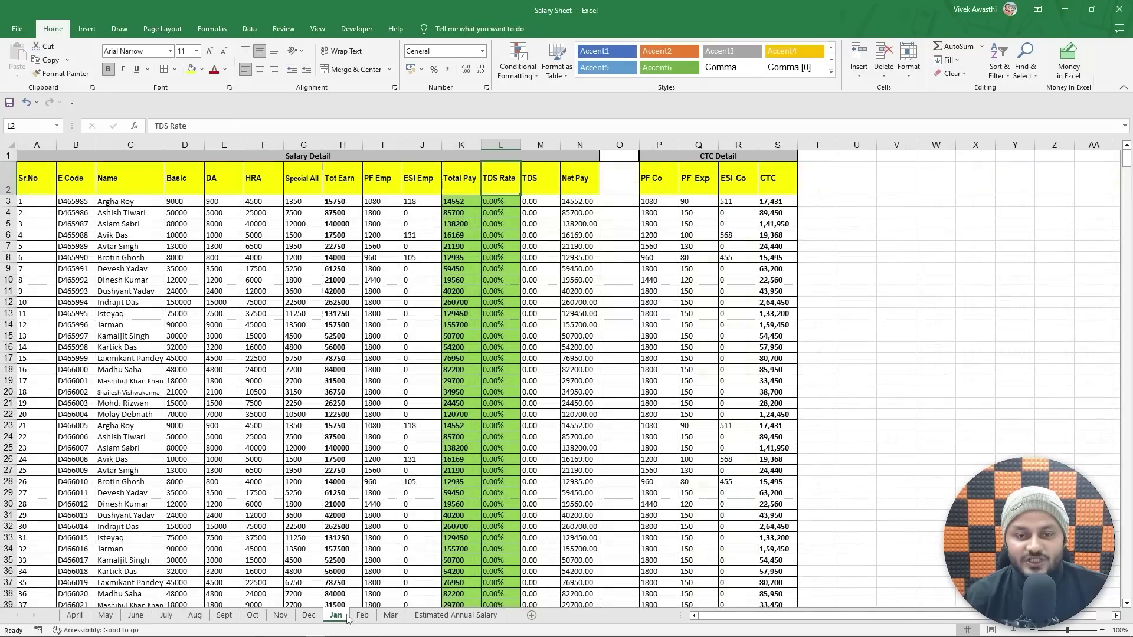
left_click(335, 615)
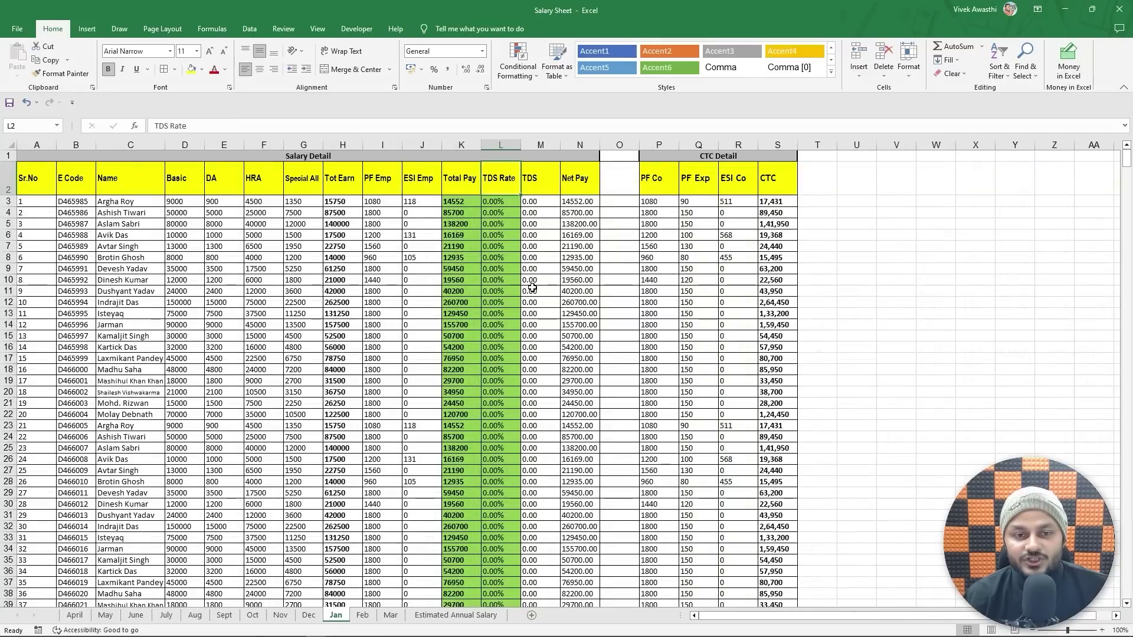
left_click(458, 202)
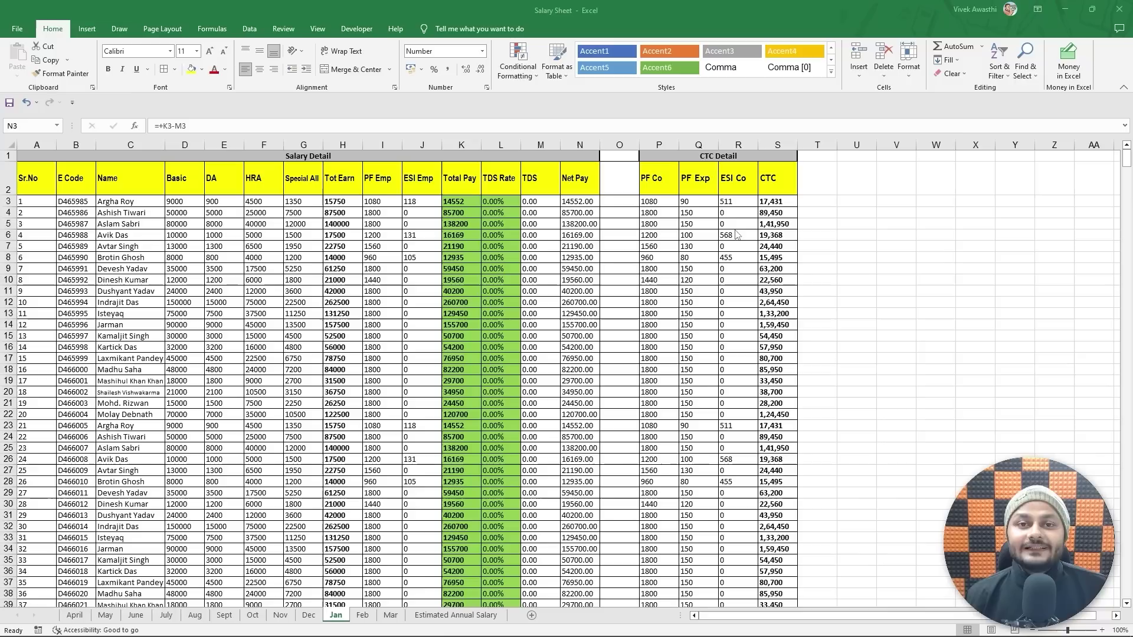
key("Right")
key("Right")
key("Right")
key("Up")
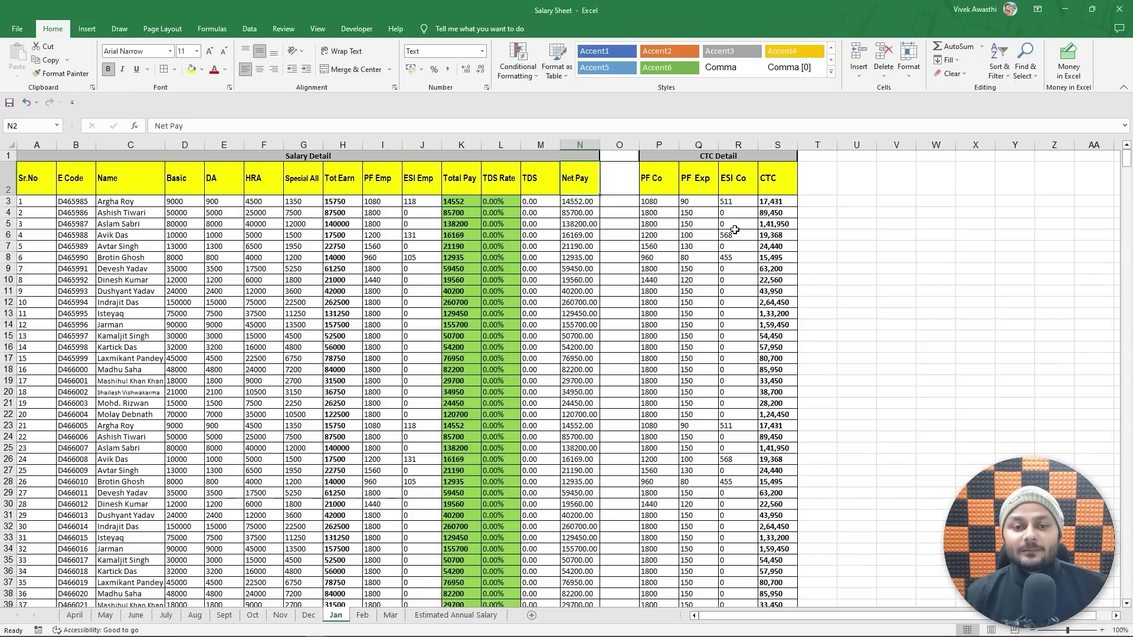
key("Left")
key("Left")
key("Left")
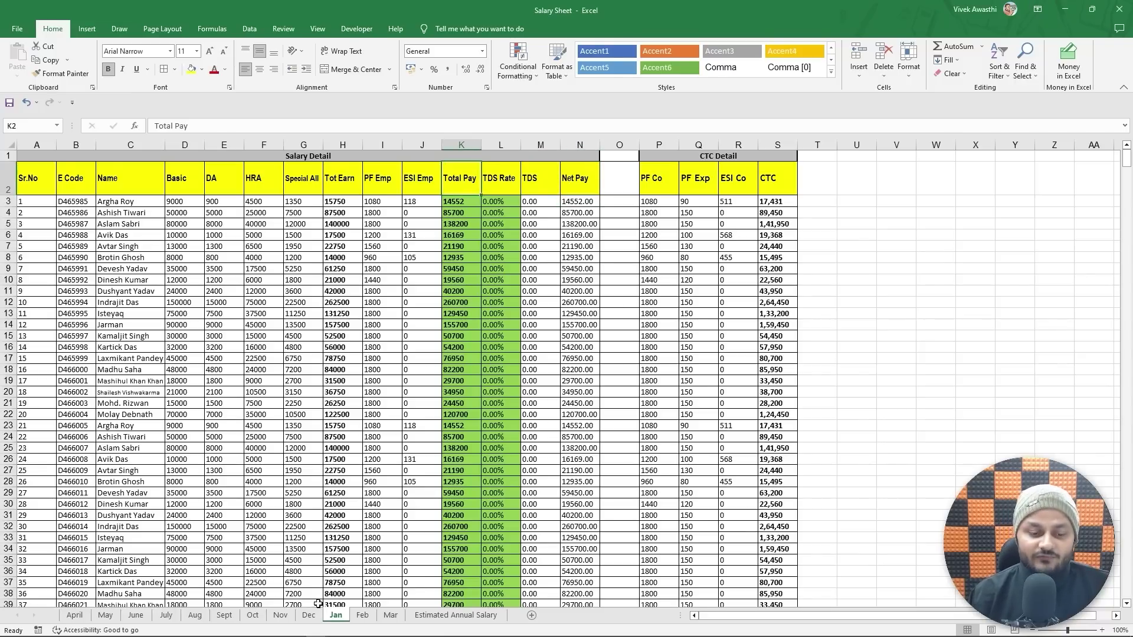
- Copy the Total Pay values of all employees on the Jan sheet, from K3 down to K1002
scroll(483, 411, "up", 1, "ctrl")
scroll(482, 412, "up", 2, "ctrl")
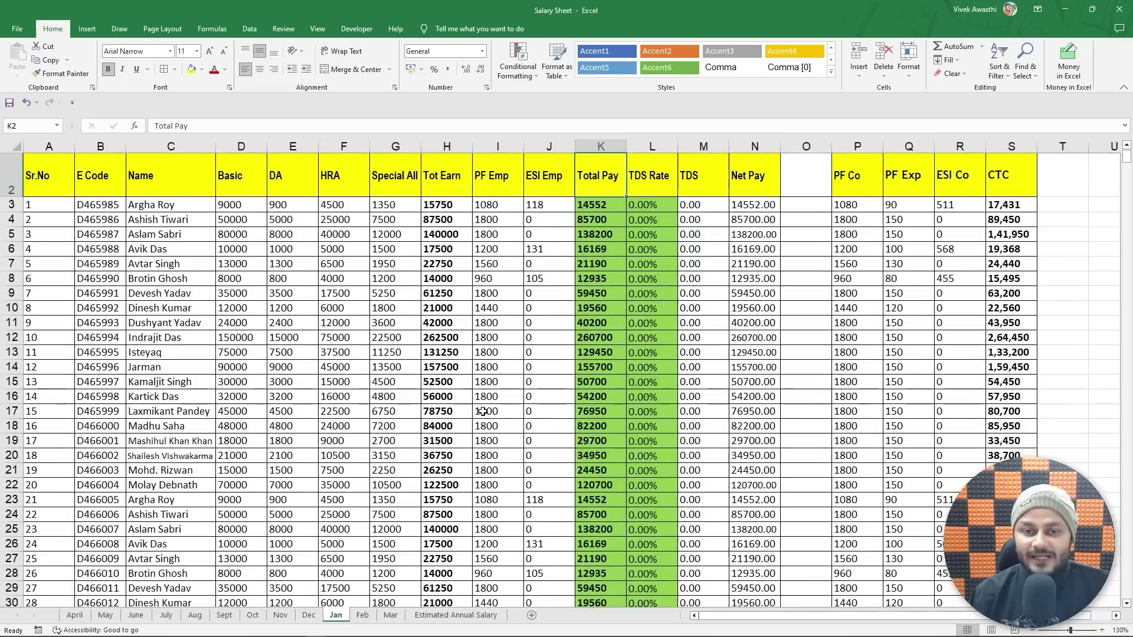
scroll(643, 314, "up", 1)
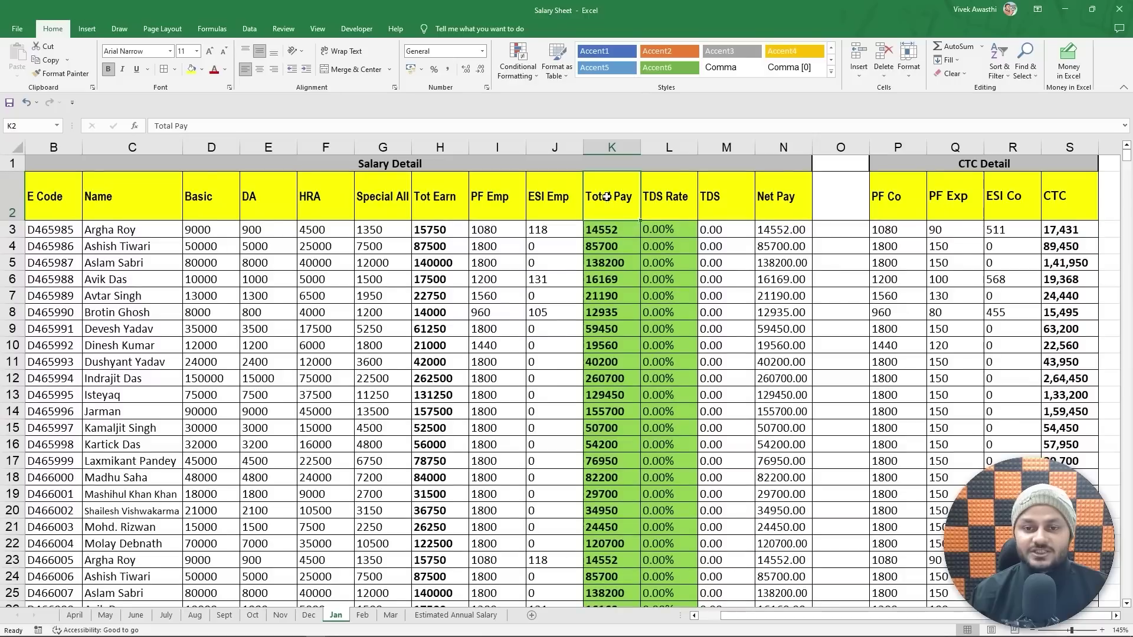
left_click(612, 230)
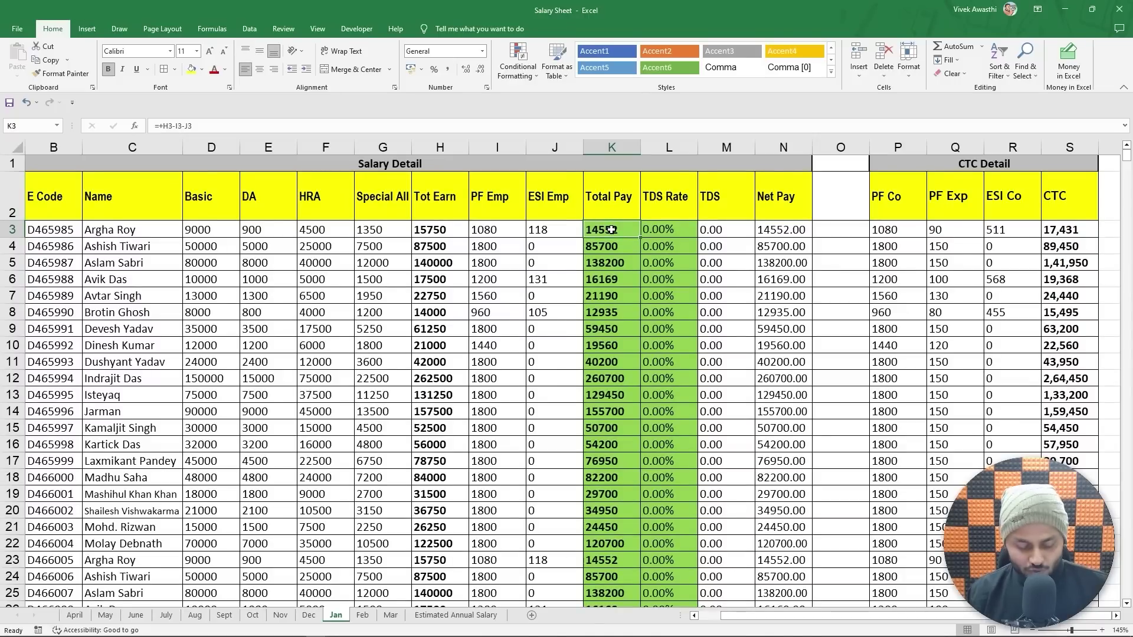
key("ctrl+shift+Down")
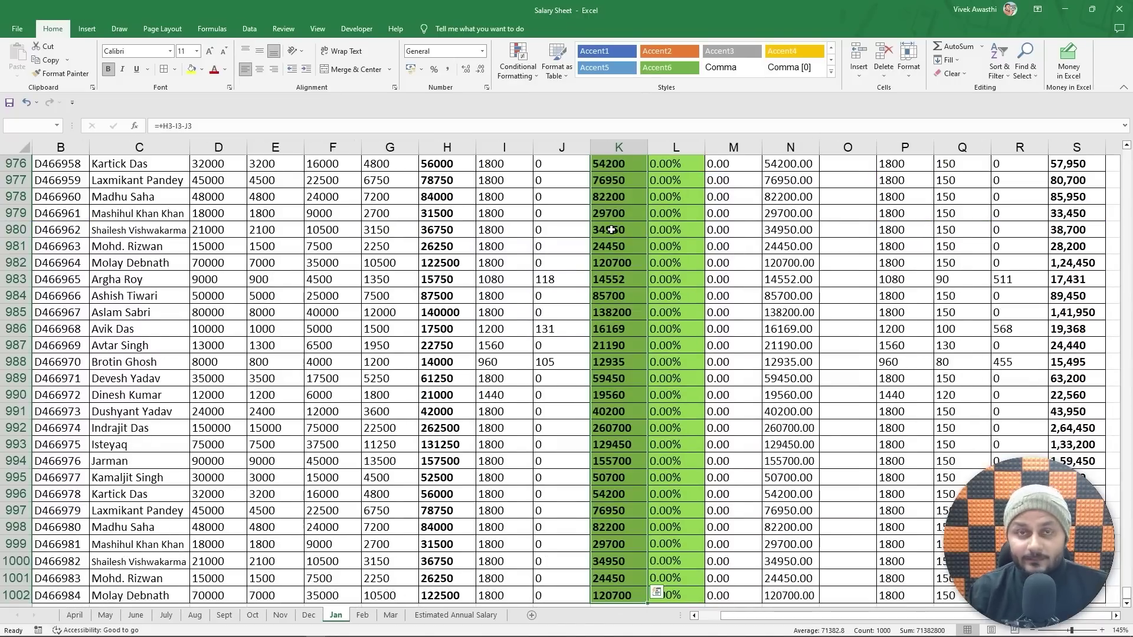
key("ctrl+c")
- Switch to the Salary TDS Calculator workbook and paste the copied pay as values into Monthly Salary from BN5 down
key("alt+Tab")
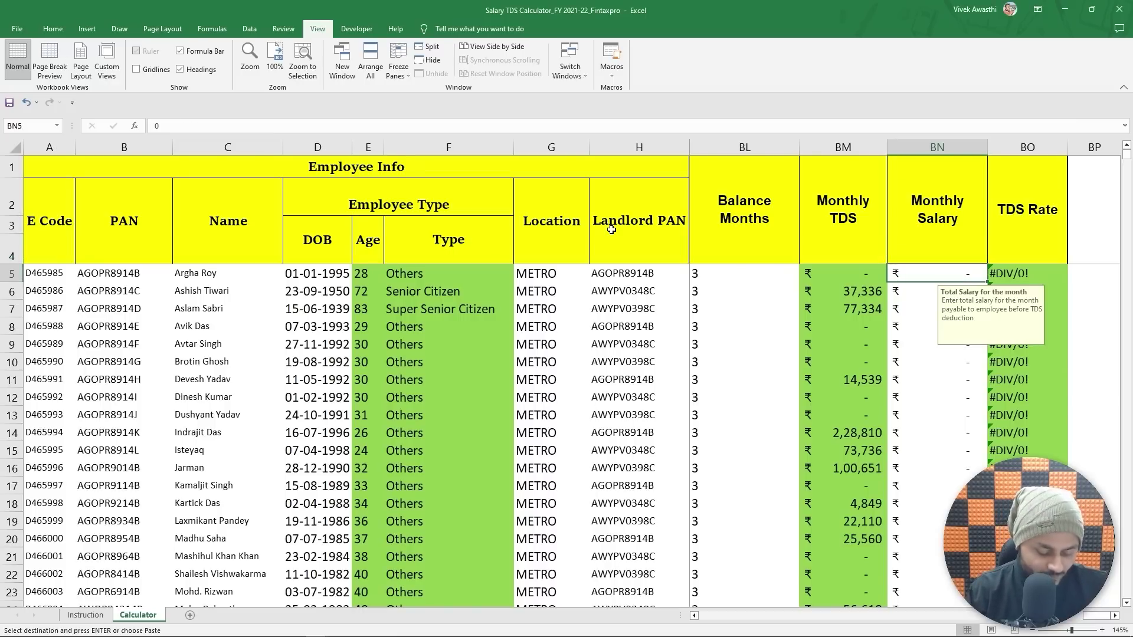
key("ctrl+alt+v")
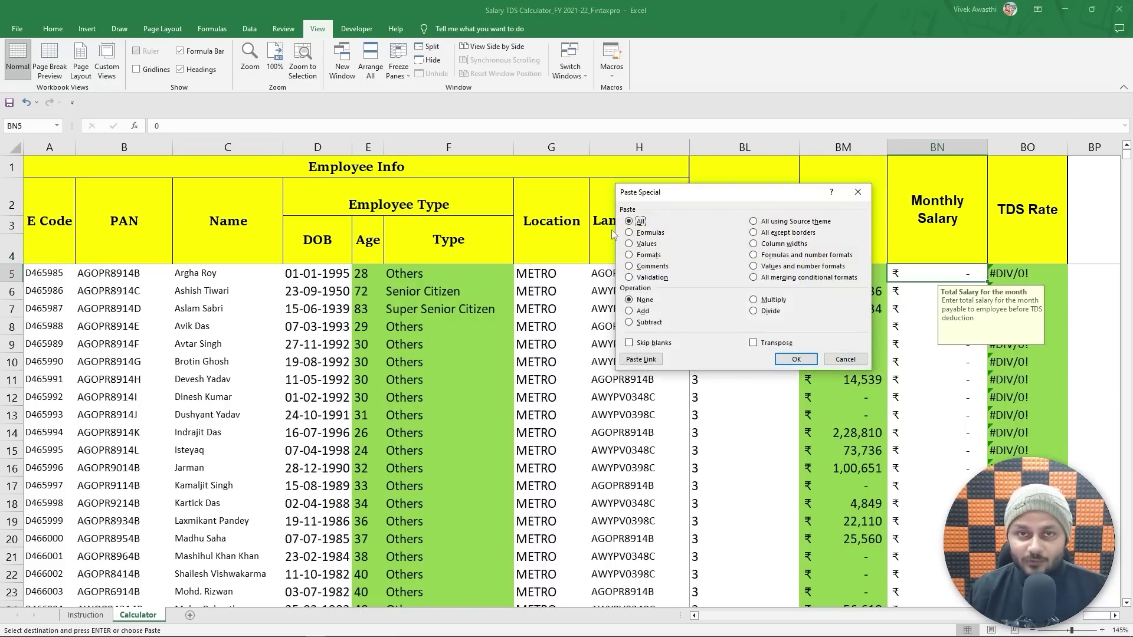
key("Down")
key("Down")
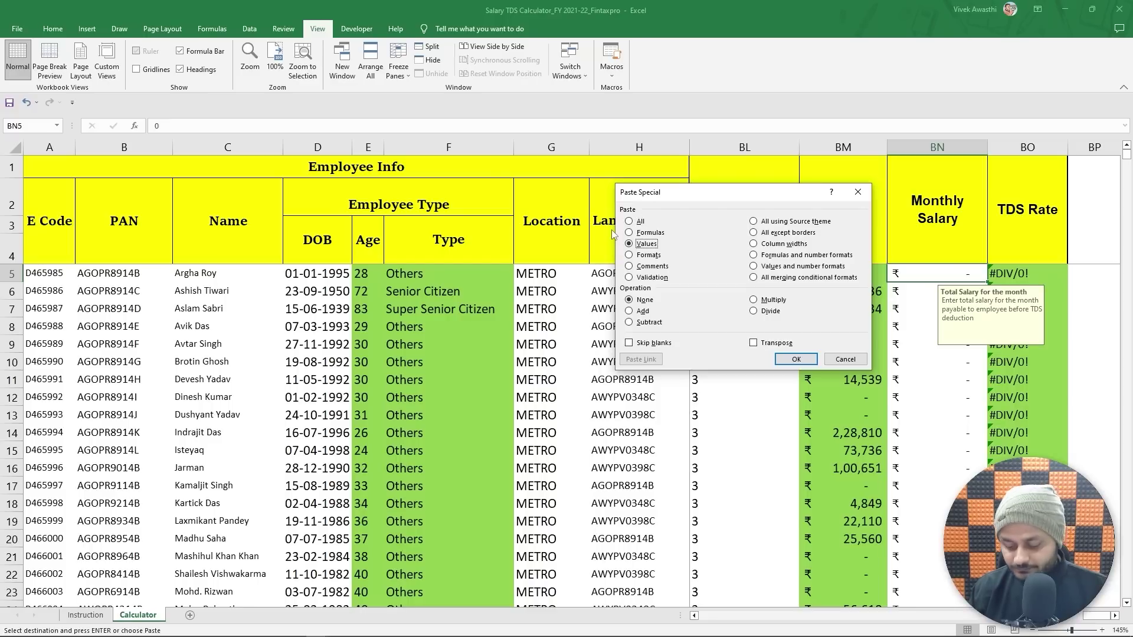
key("Return")
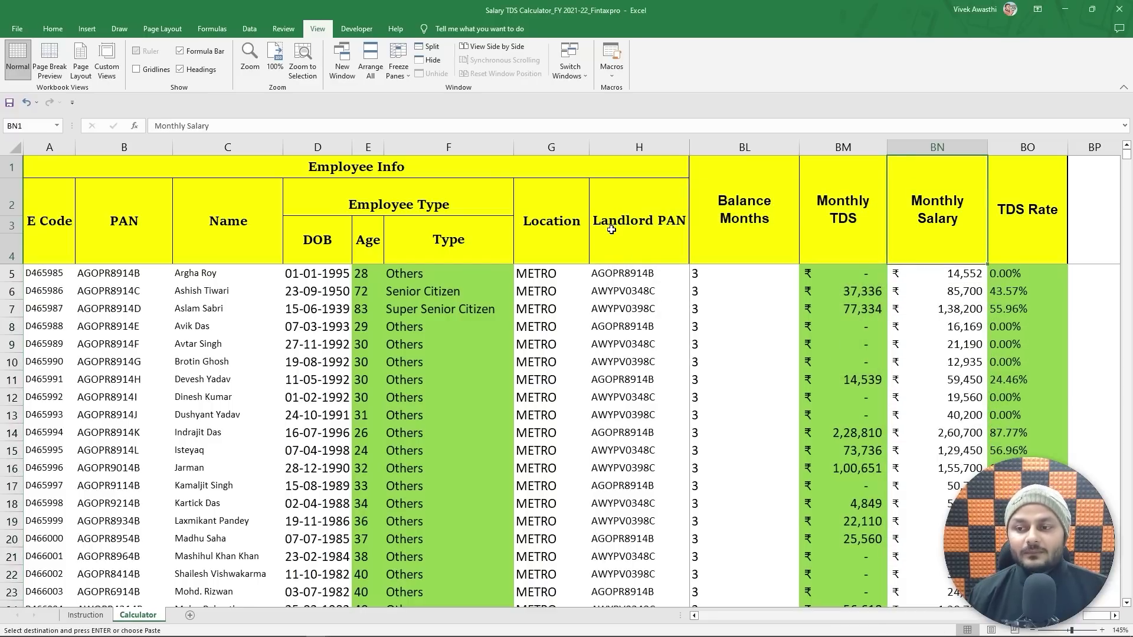
- Examine the TDS Rate column (BO), including the formula in BO5
key("Right")
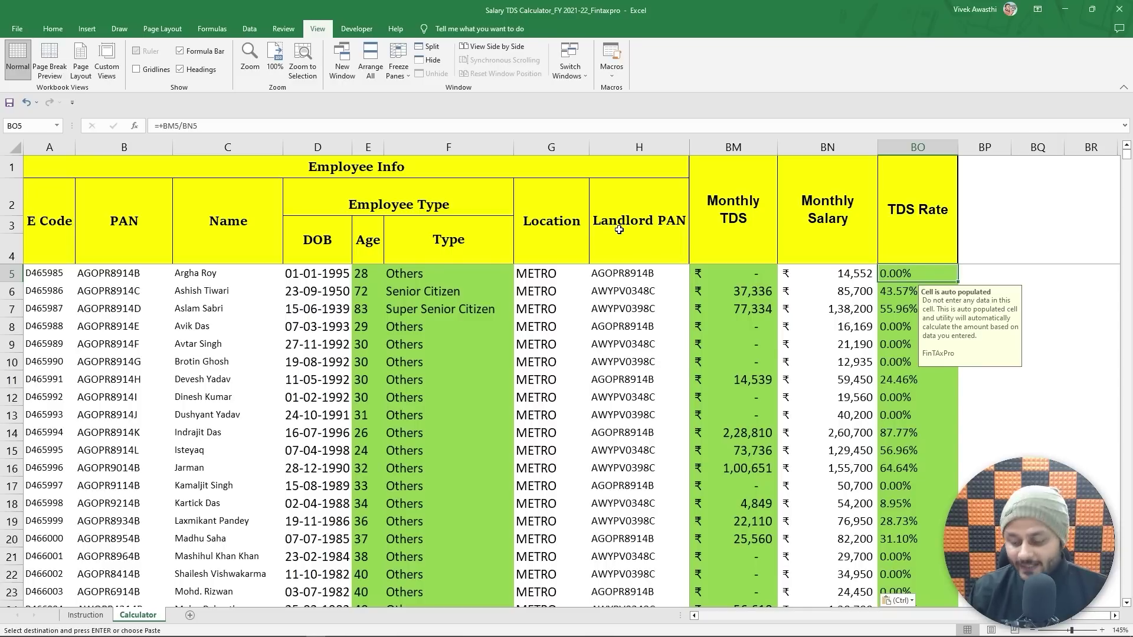
key("Right")
key("Right")
key("Right")
key("Right")
key("Right")
key("Left")
key("Left")
key("Left")
key("Left")
key("Left")
key("Left")
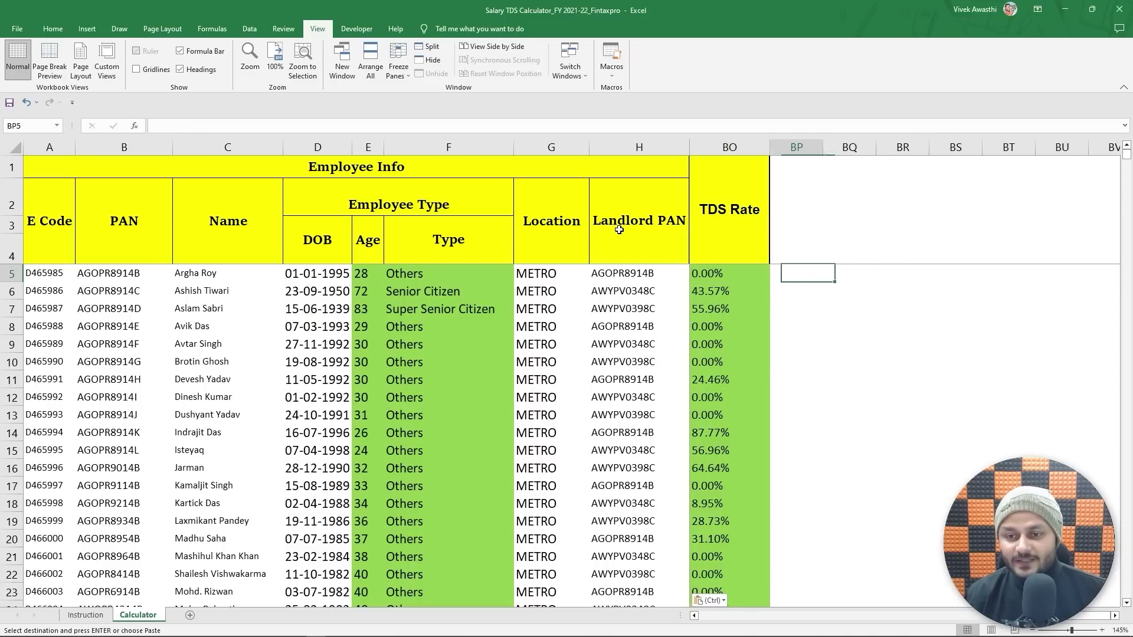
key("Right")
key("ctrl+space")
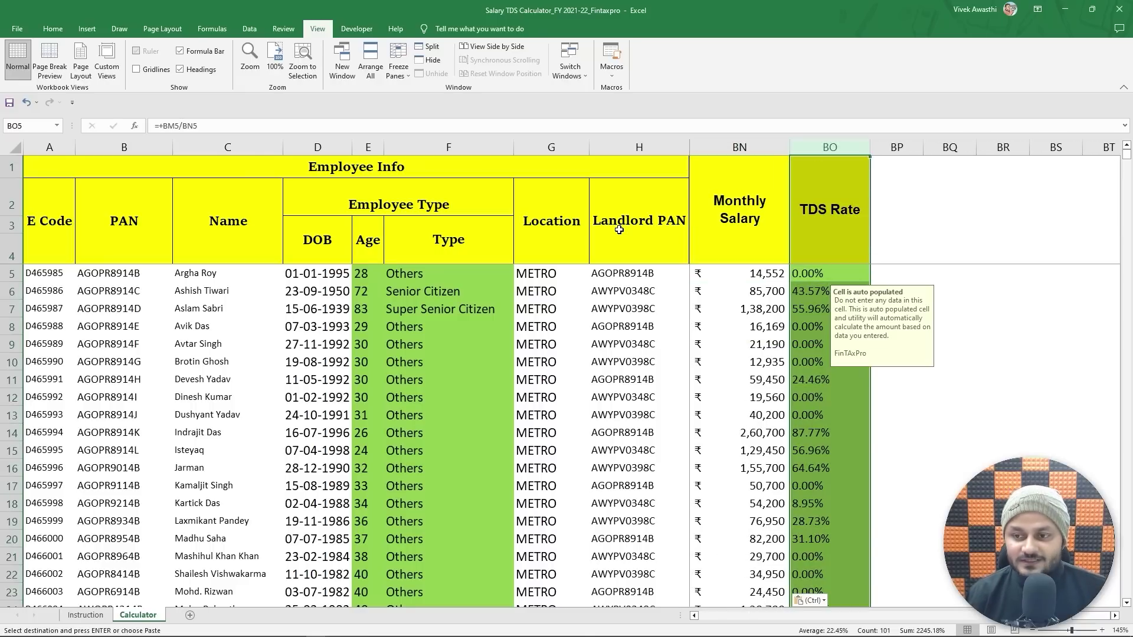
- Open the TDS on Salary circular PDF, mark the words "average rate of income-tax computed" and return to the calculator workbook
left_click(641, 629)
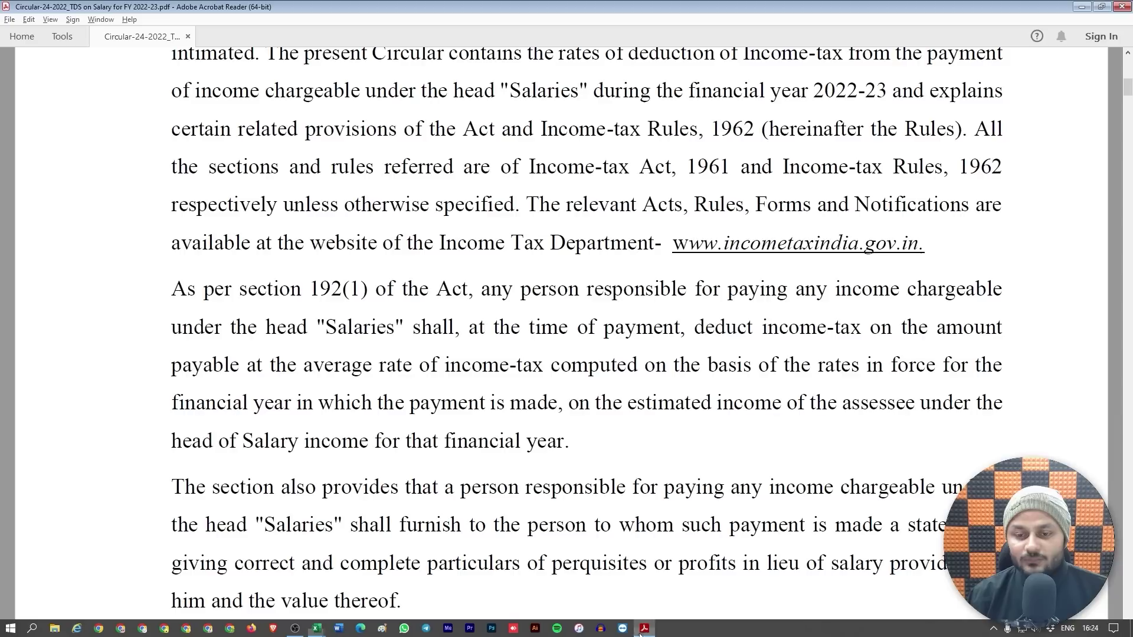
mouse_move(304, 366)
left_mouse_down()
mouse_move(634, 366)
mouse_move(598, 367)
left_mouse_up()
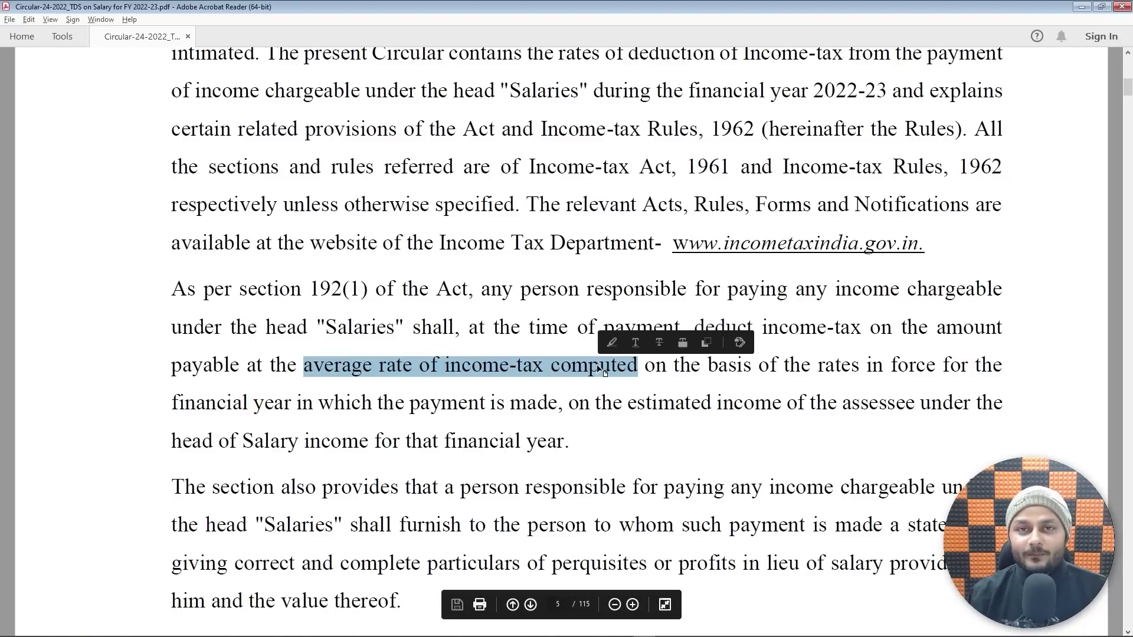
key("alt+Tab")
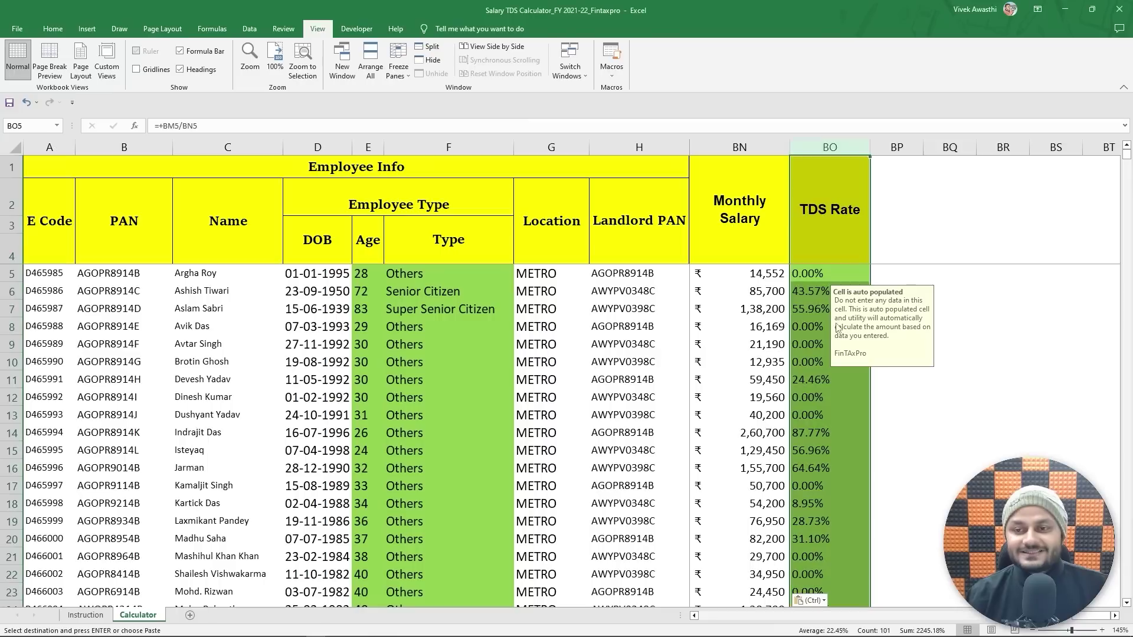
- Select the TDS Rate cells from BO5 down through the employee rows and copy them
left_click(851, 277)
key("Up")
key("Down")
key("ctrl+shift+Down")
key("ctrl+v")
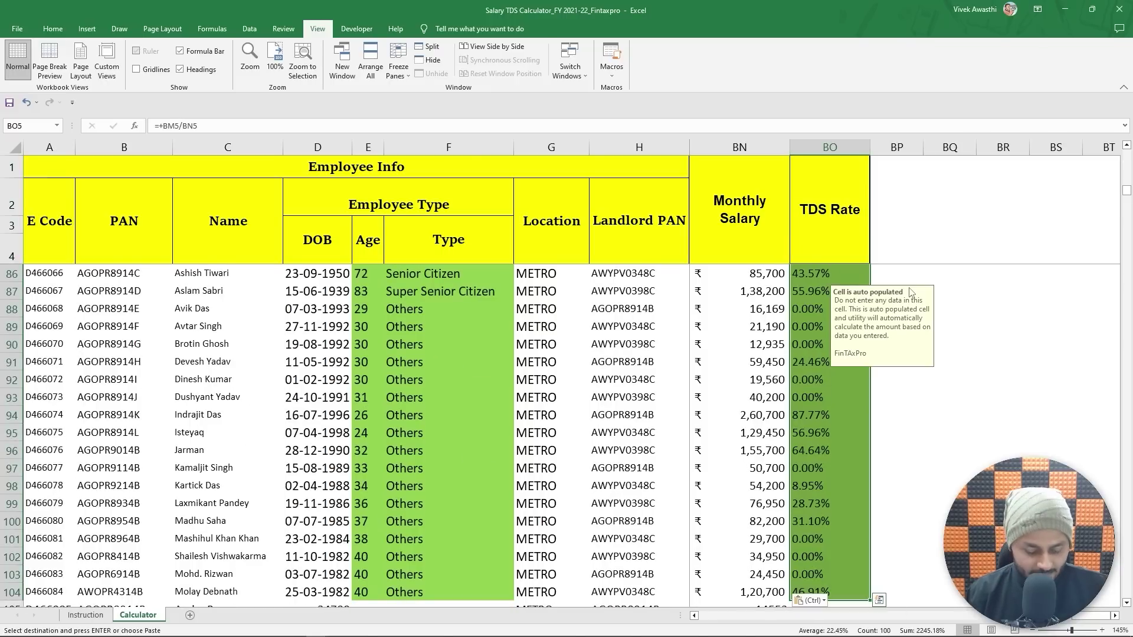
- Paste the copied rates as values into TDS Rate from L3 down on the Salary Sheet's Jan sheet, and fit the TDS column's width
key("alt+Tab")
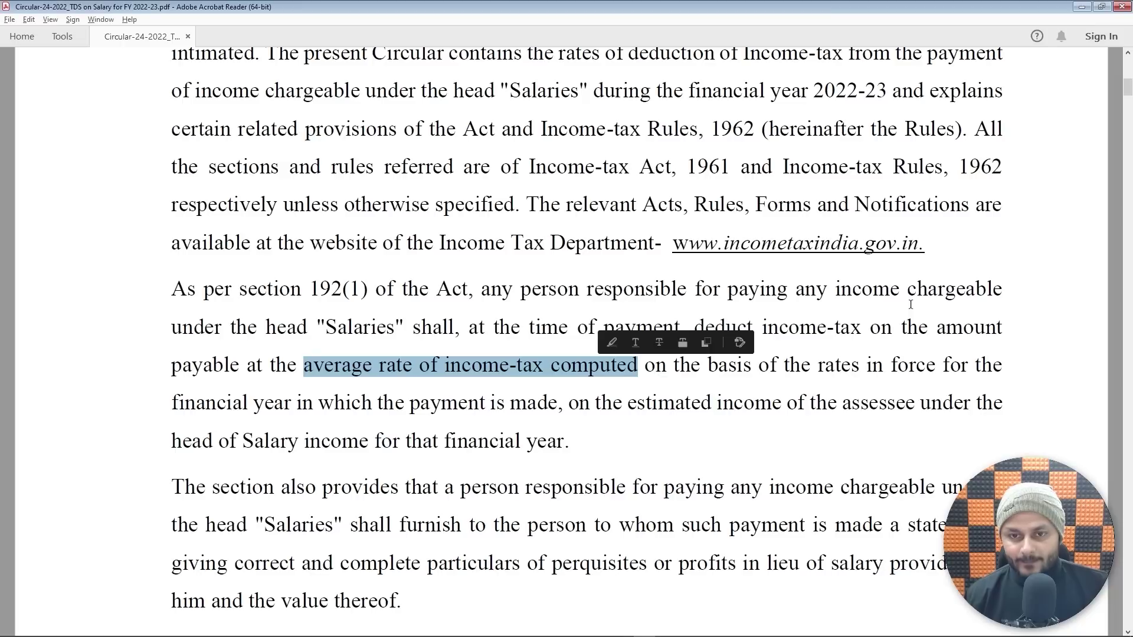
key("alt+Tab")
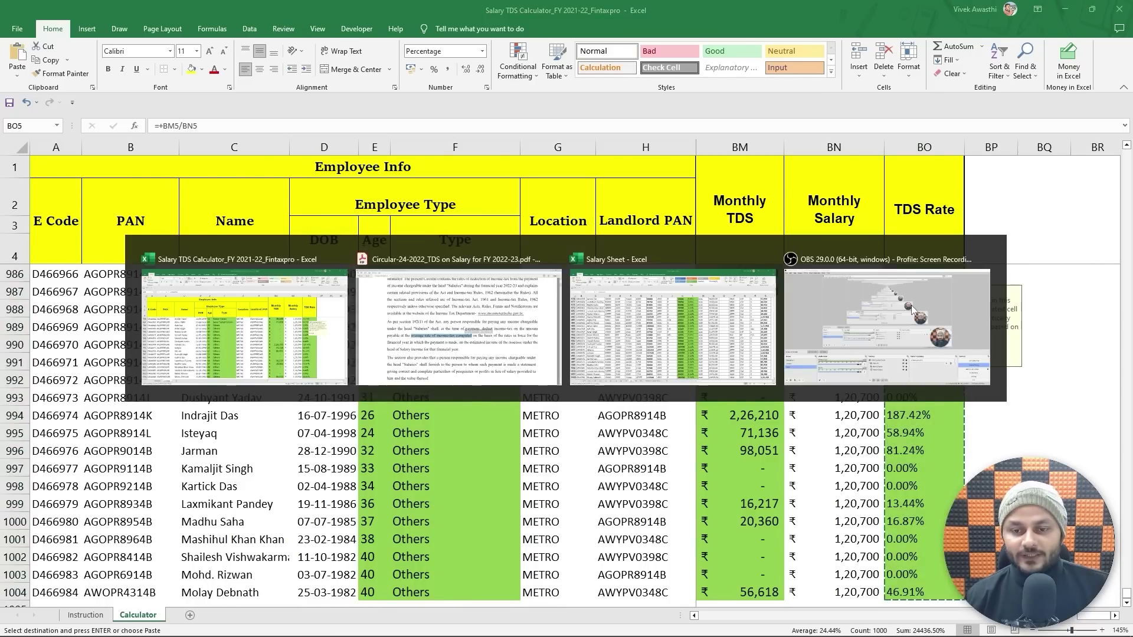
key("alt+Tab")
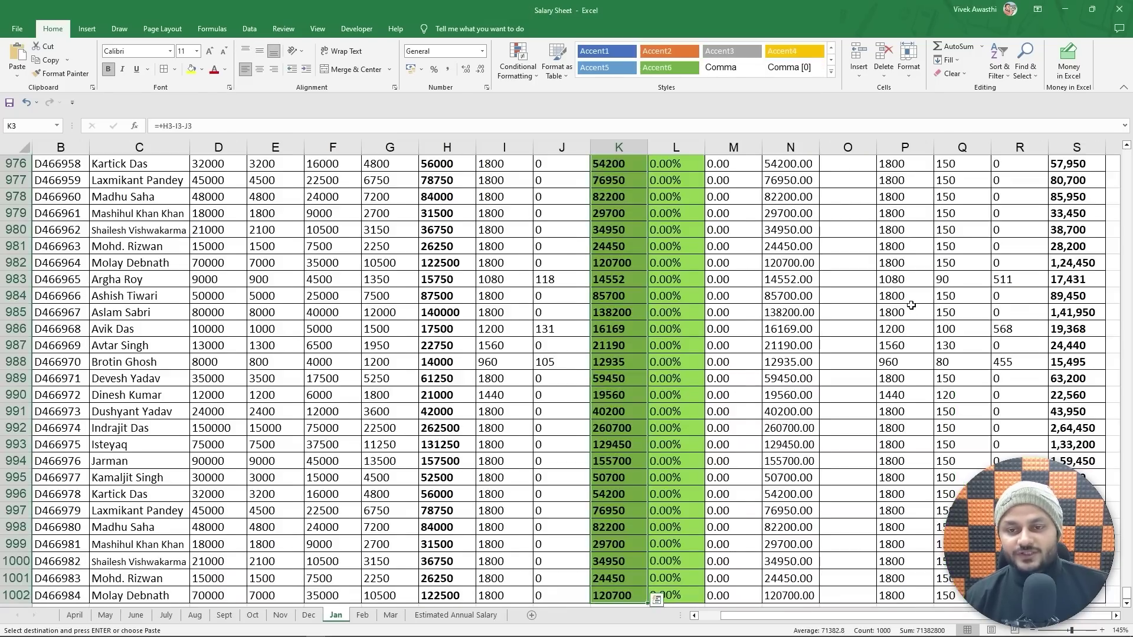
key("ctrl+Home")
scroll(912, 305, "up", 3)
key("Down")
key("Down")
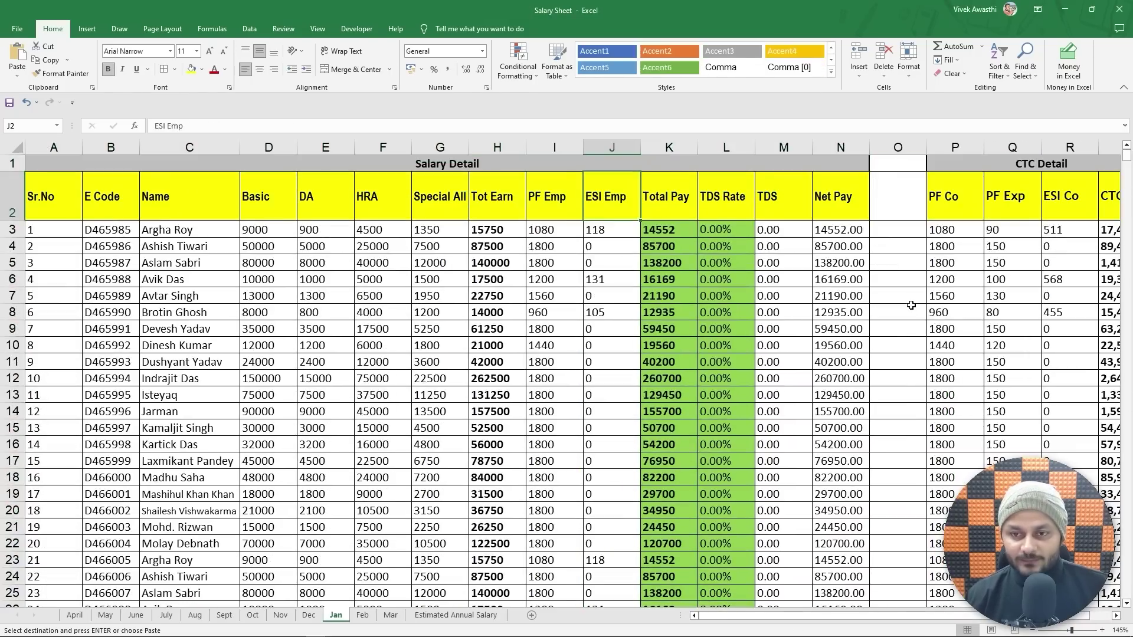
key("Right")
key("Right")
key("Right")
key("Right")
key("Right")
key("Right")
key("Right")
key("Right")
key("Right")
key("Right")
key("Right")
key("ctrl+shift+Down")
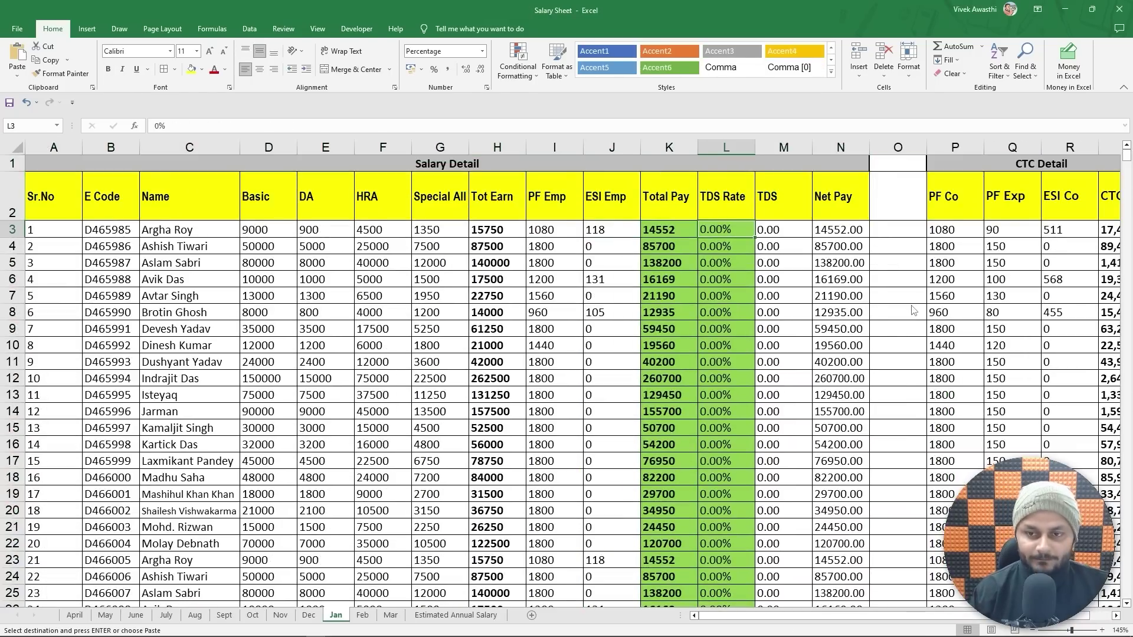
key("ctrl+alt+v")
key("f")
key("Return")
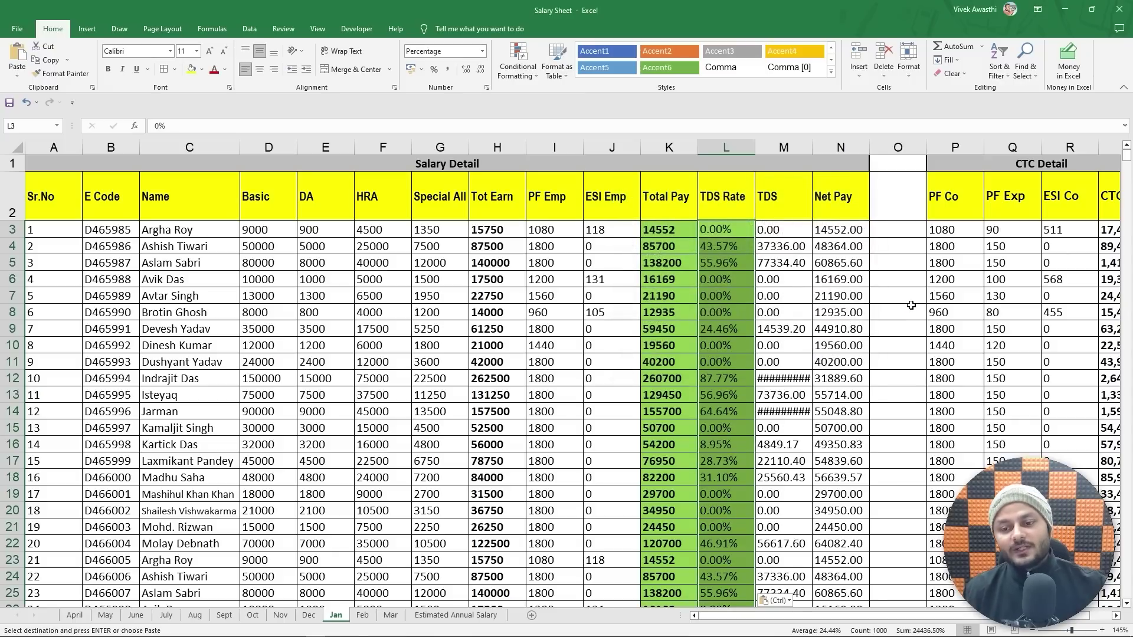
double_click(812, 152)
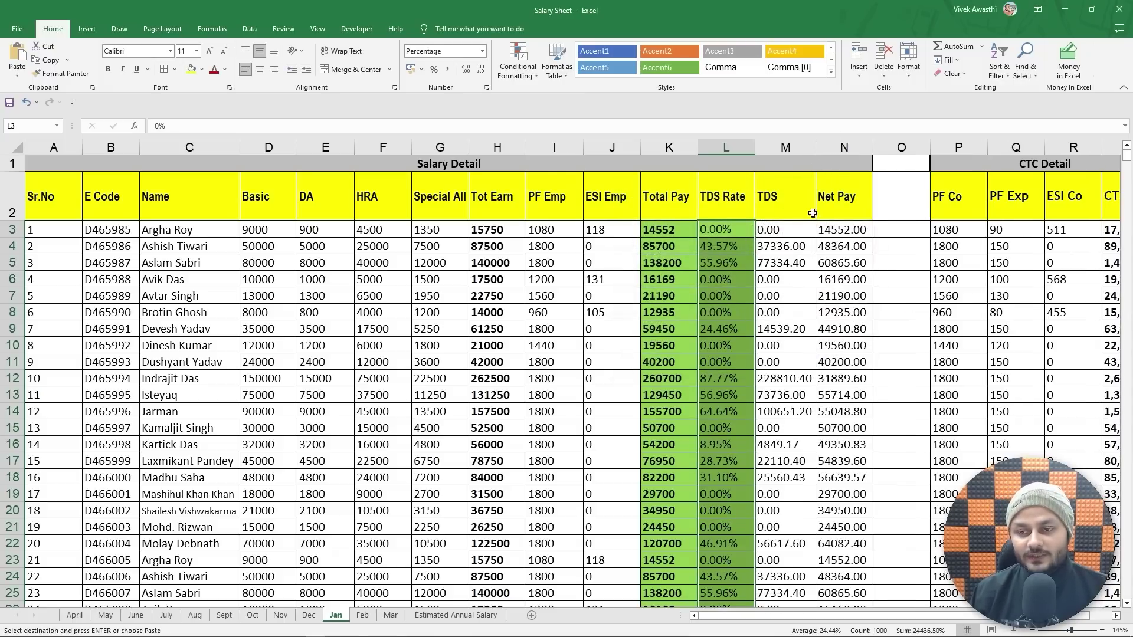
- Check the TDS and Net Pay formulas in rows 4 and 5 of the Jan sheet
left_click(801, 246)
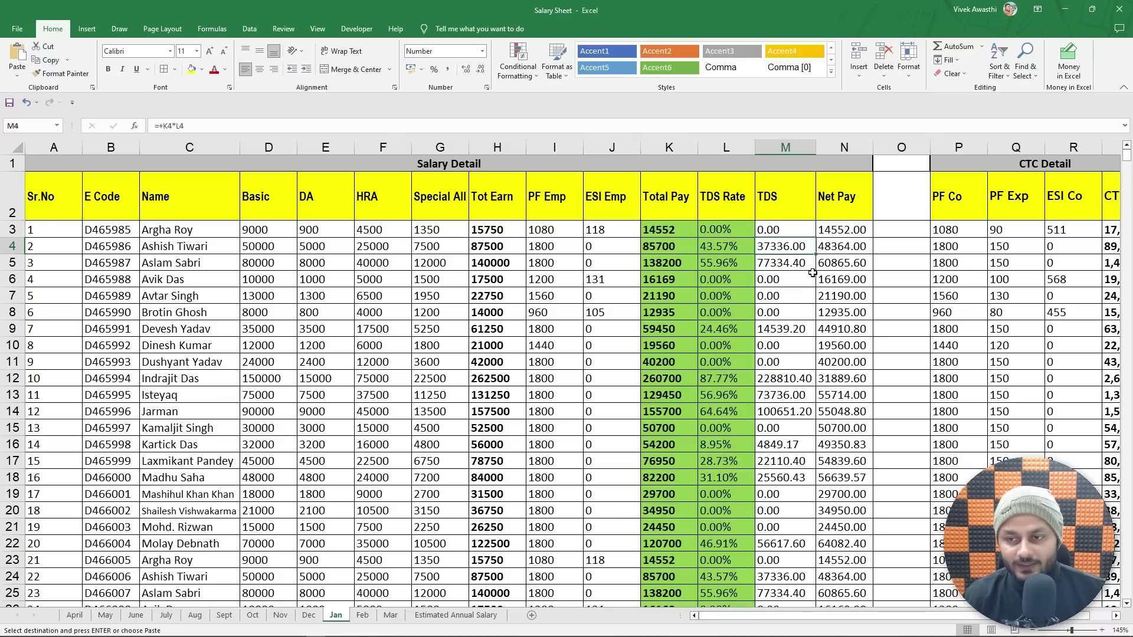
key("Escape")
key("Up")
key("Down")
key("Down")
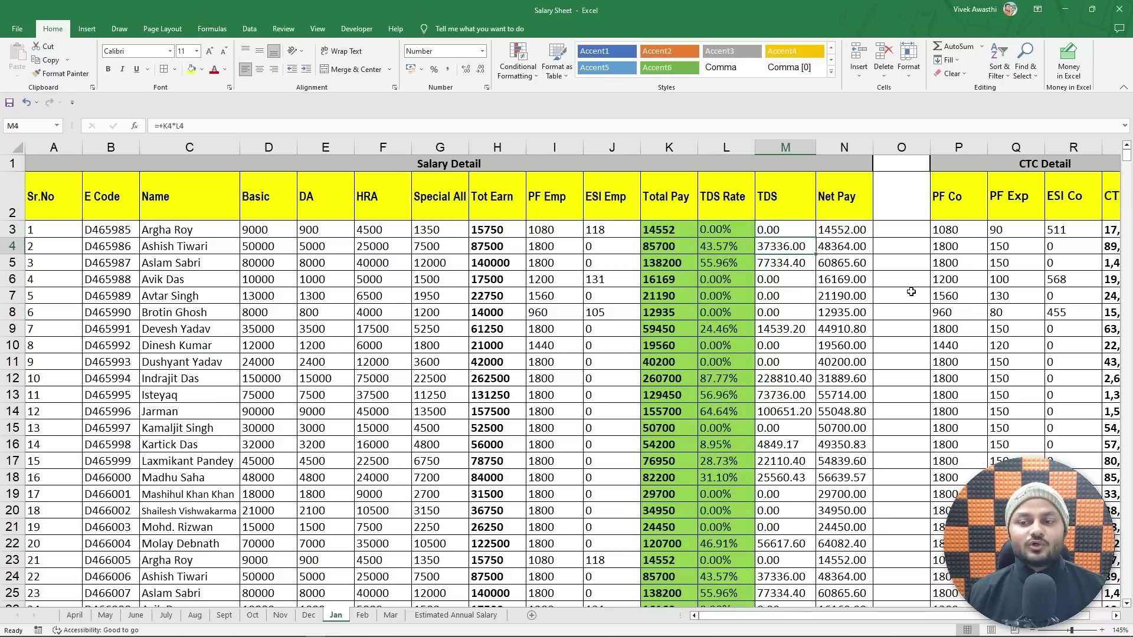
key("Right")
key("Right")
key("Left")
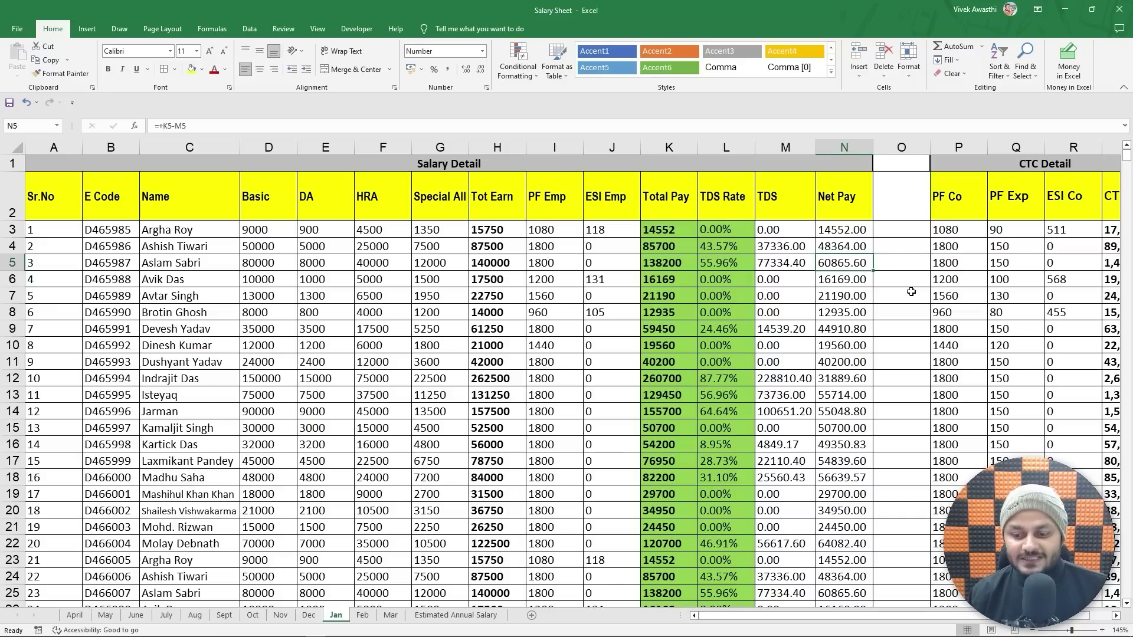
- Total the Jan sheet's TDS column in M1004 with +SUM(M3:M1002) and format the total as Accounting with the rupee symbol
key("Left")
key("ctrl+Down")
key("Down")
key("Down")
key("F2")
type("+SUM(")
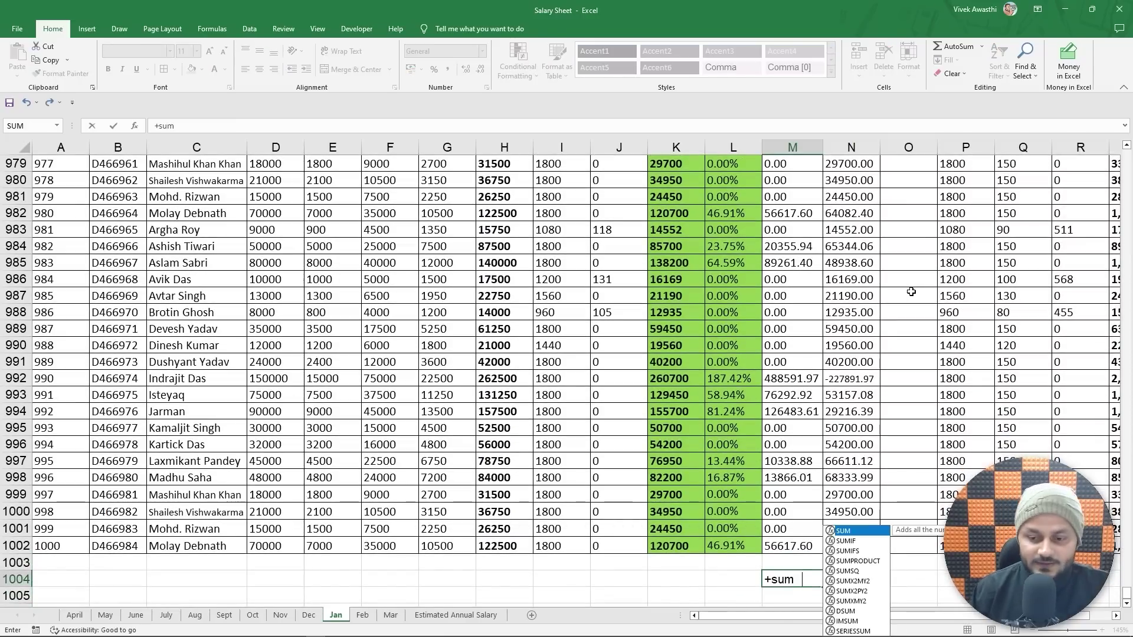
key("Up")
key("Up")
key("ctrl+shift+Up")
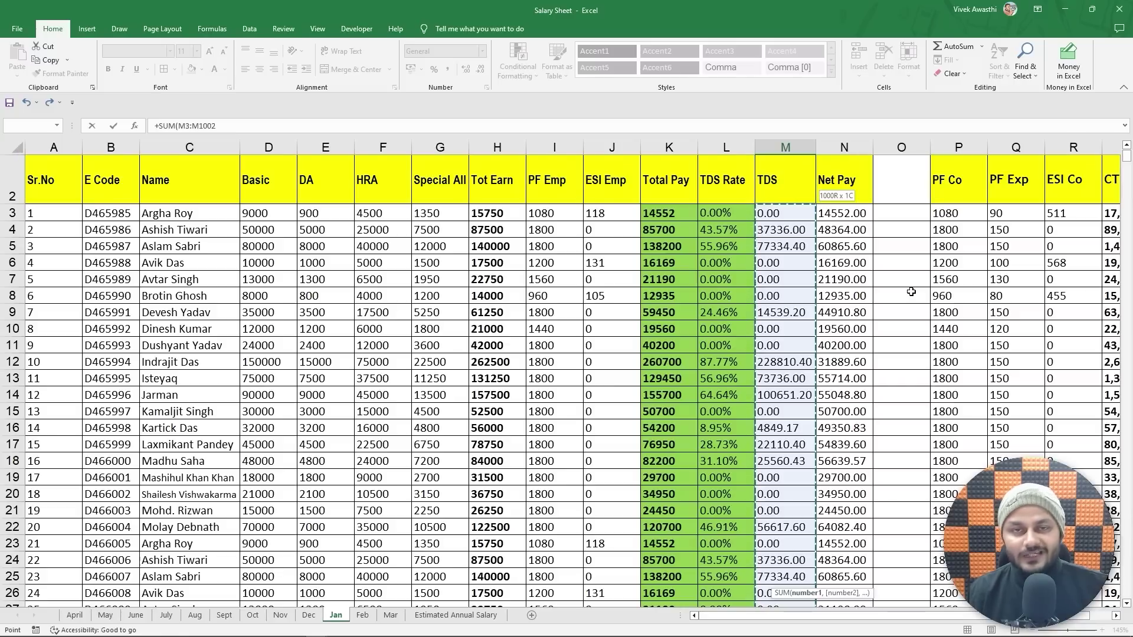
key("Return")
key("Up")
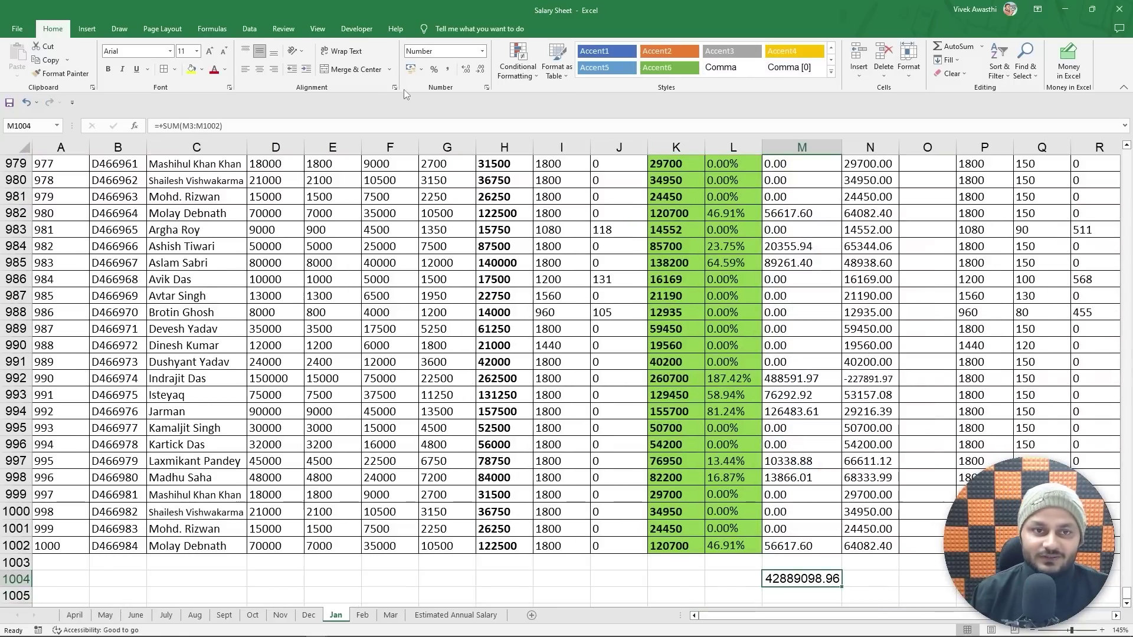
left_click(412, 70)
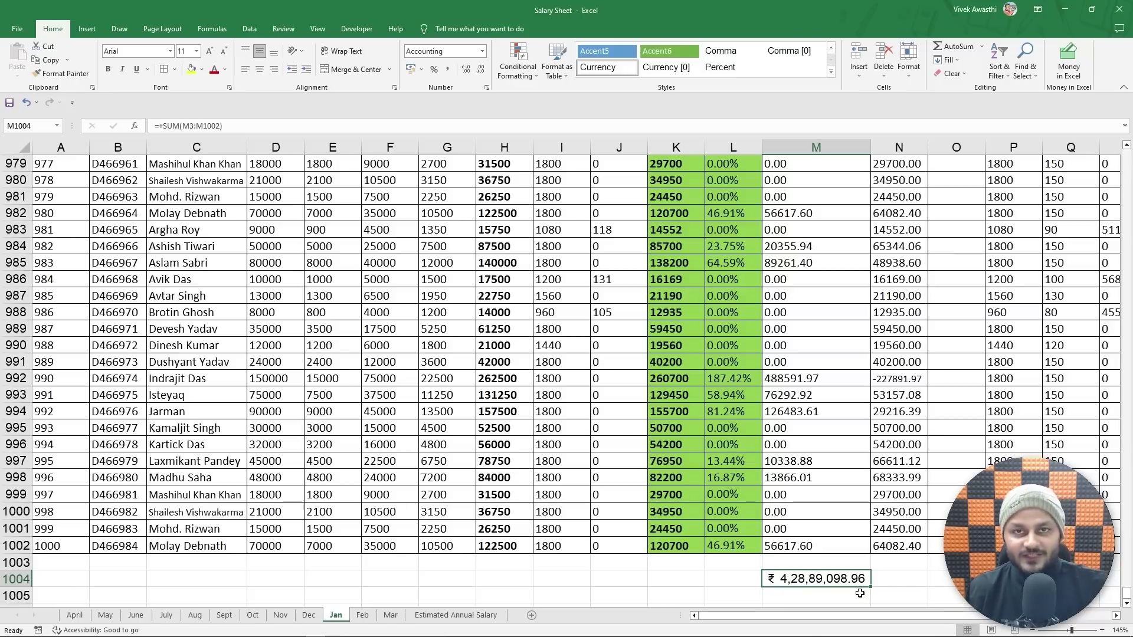
scroll(903, 483, "down", 4)
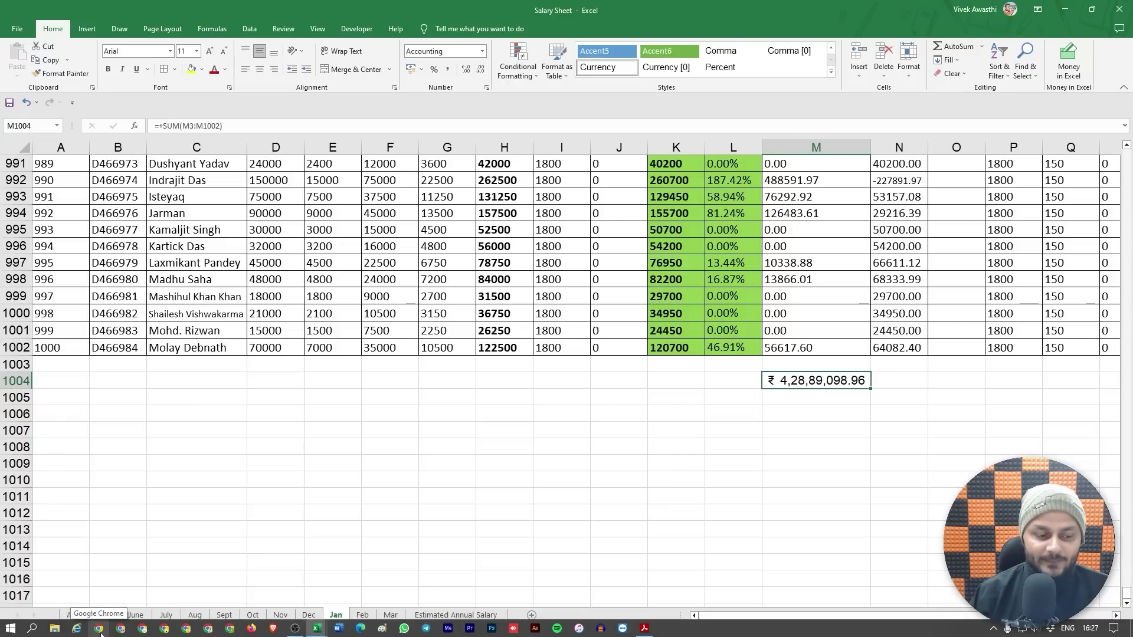
- Switch to Google Chrome and open the Challan No./ITNS 281 form from the NSDL e-Payment of Taxes page
left_click(100, 632)
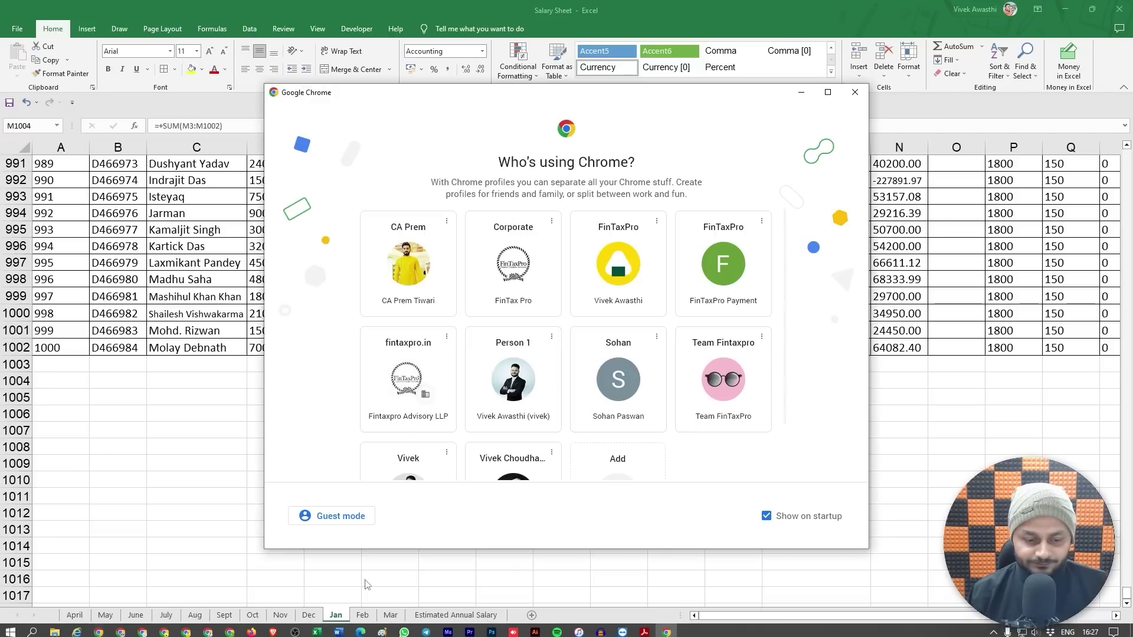
left_click(855, 93)
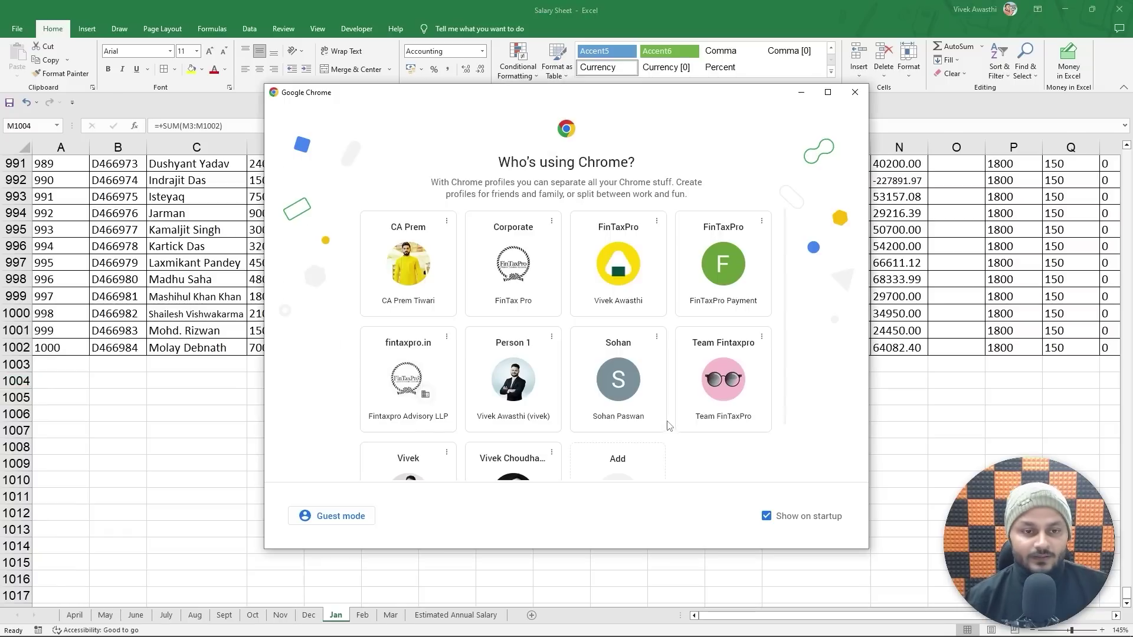
left_click(522, 374)
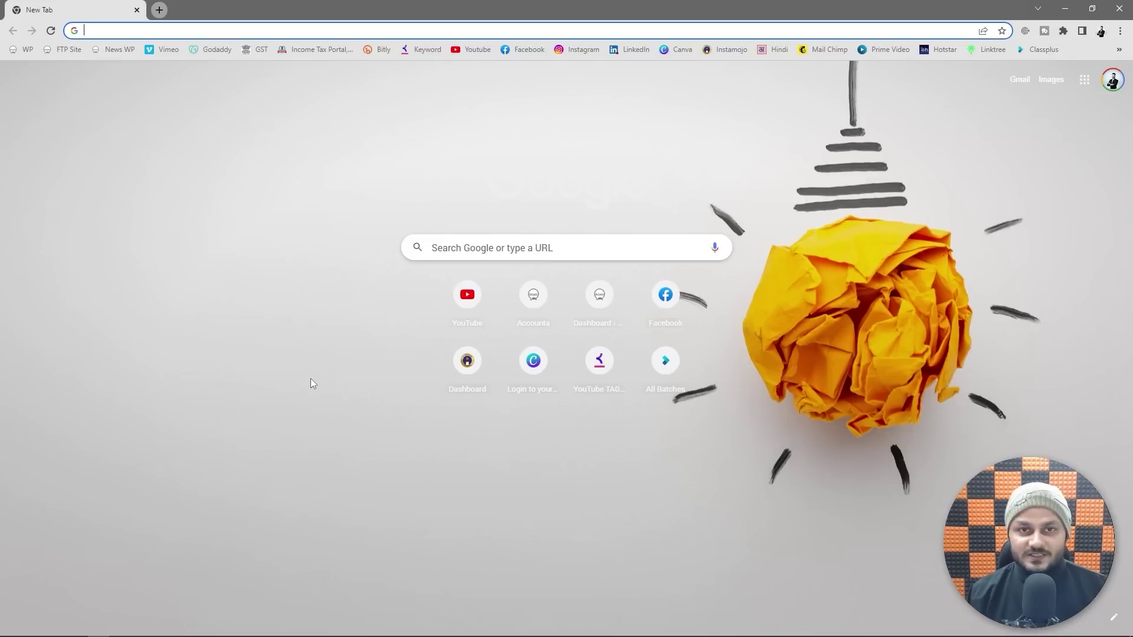
type("nsdl")
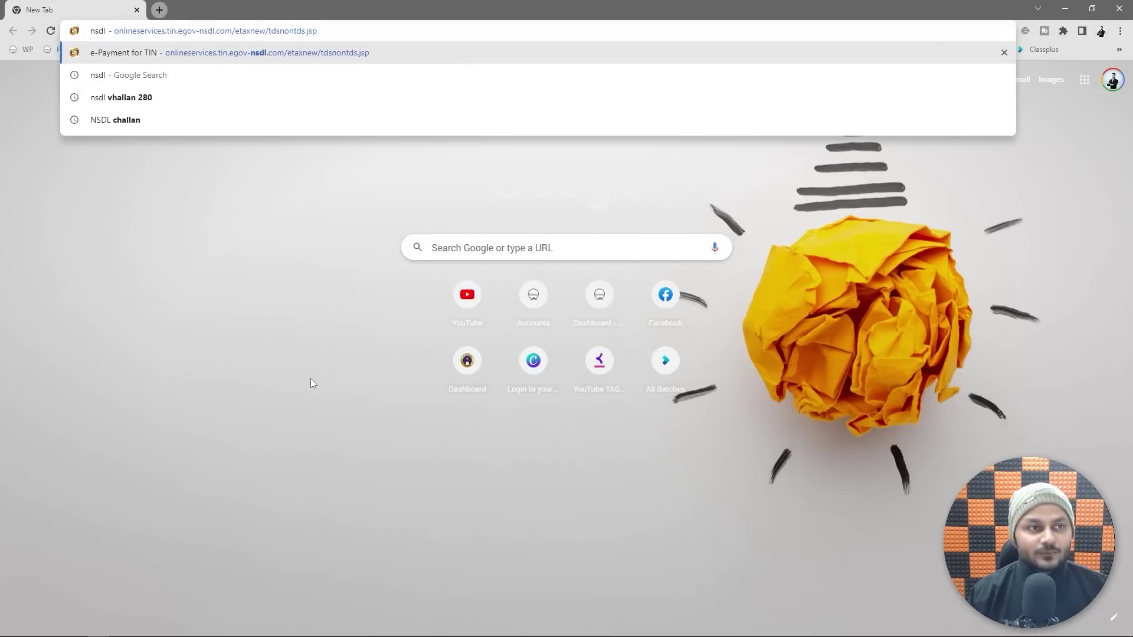
key("Return")
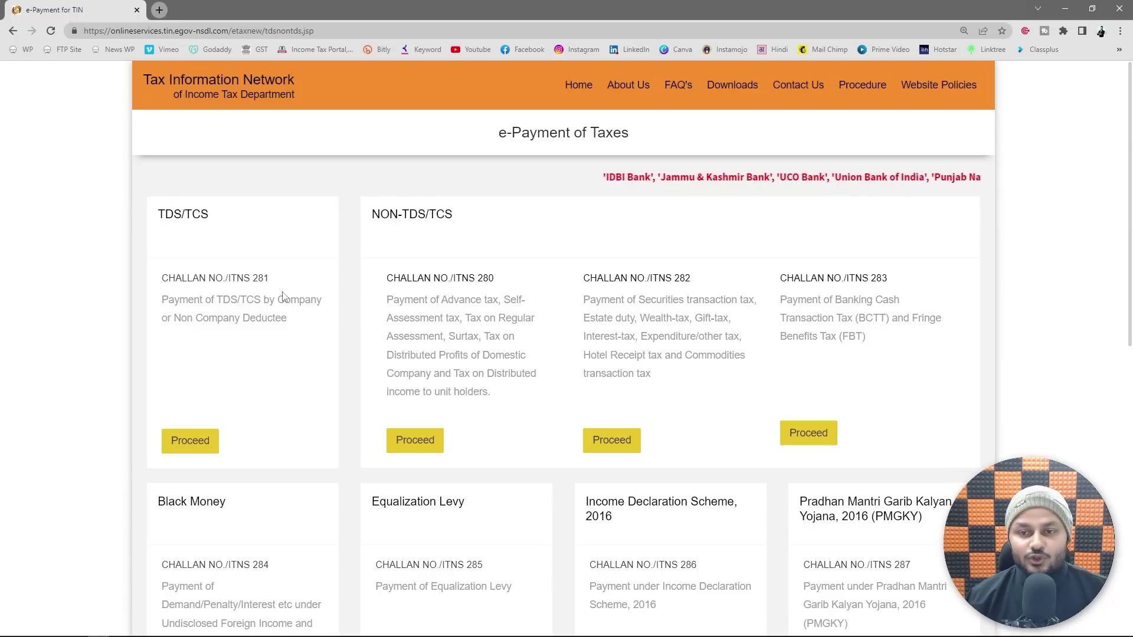
left_click(190, 440)
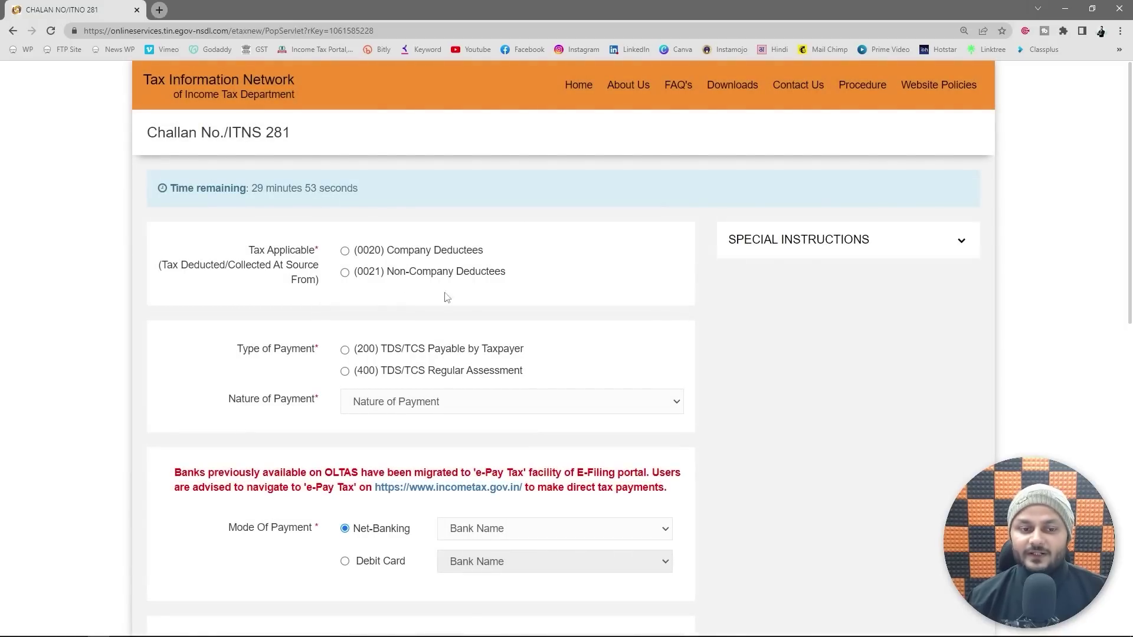
- Set Tax Applicable to (0021) Non-Company Deductees and Type of Payment to (200) TDS/TCS Payable by Taxpayer
left_click(345, 272)
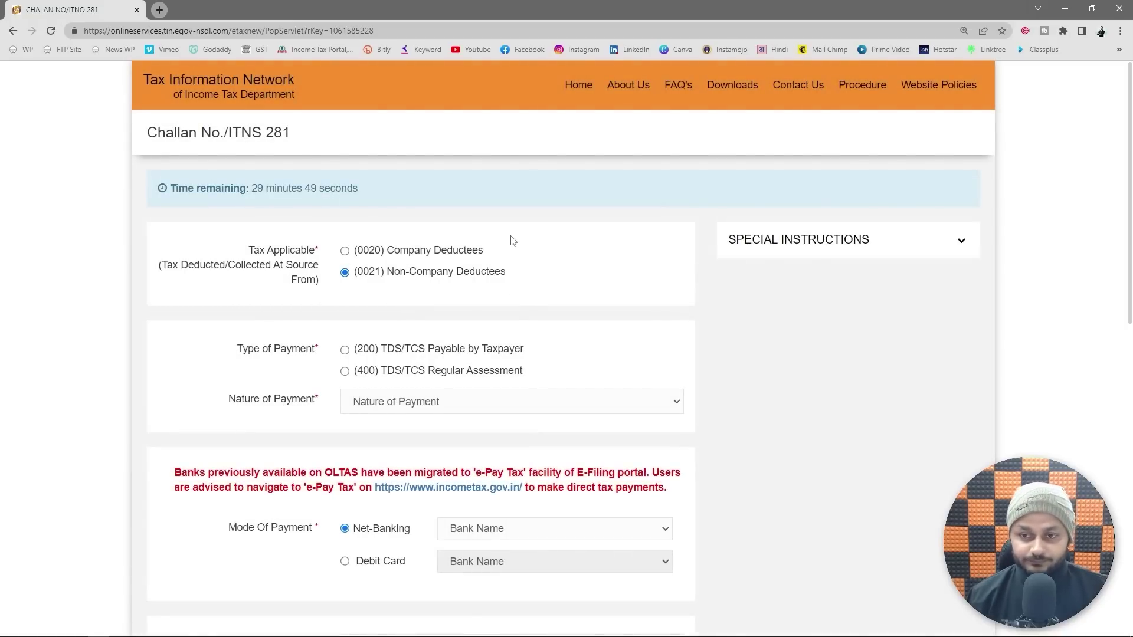
scroll(513, 242, "down", 1)
scroll(513, 242, "down", 1)
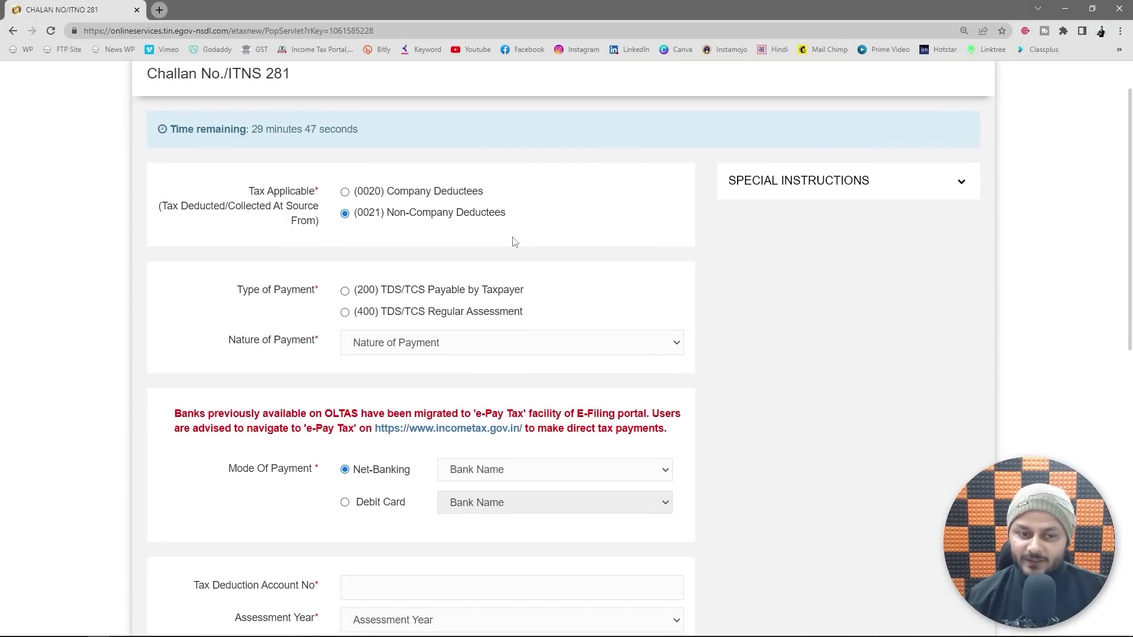
left_click(345, 290)
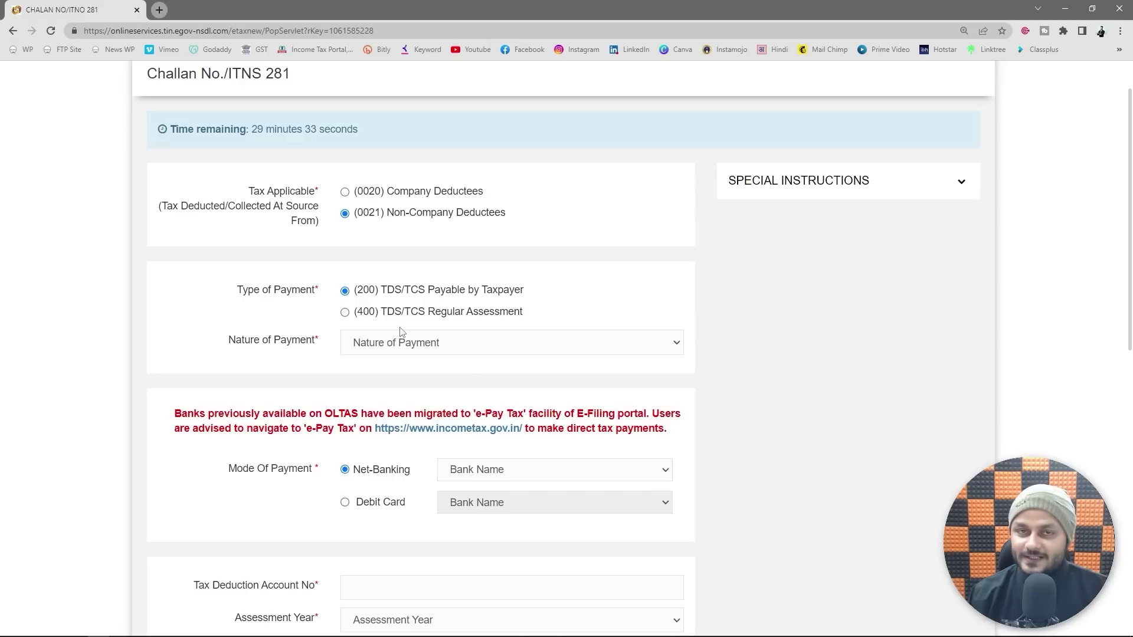
- Set the challan's Nature of Payment to 92B - Payment of Employees other than Govt. Employees
left_click(663, 342)
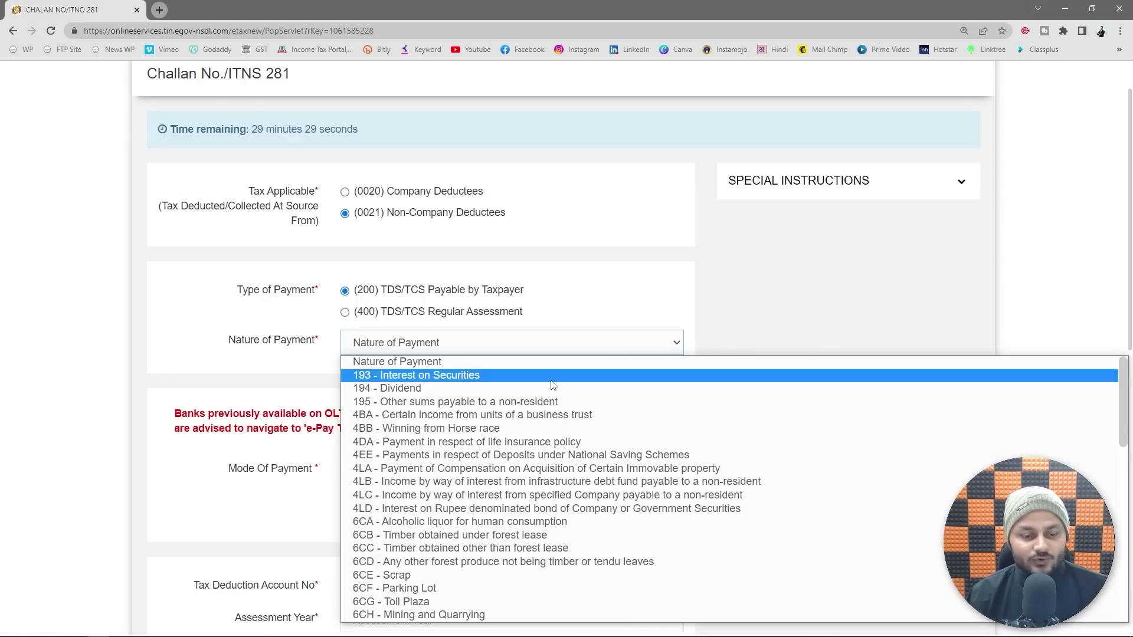
scroll(554, 401, "down", 5)
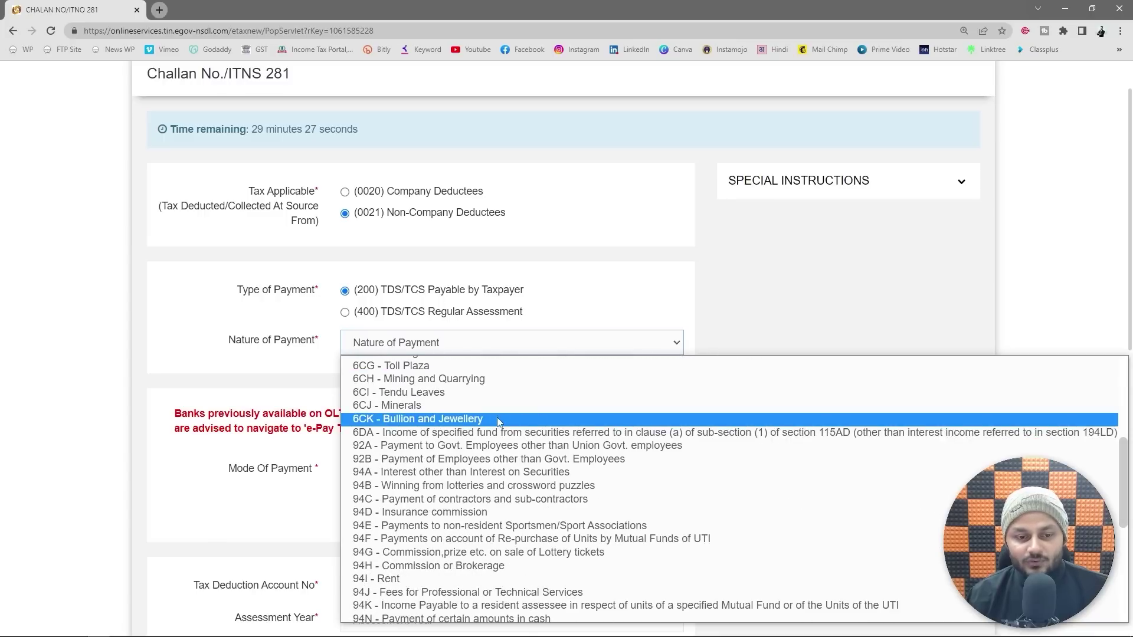
scroll(519, 422, "down", 4)
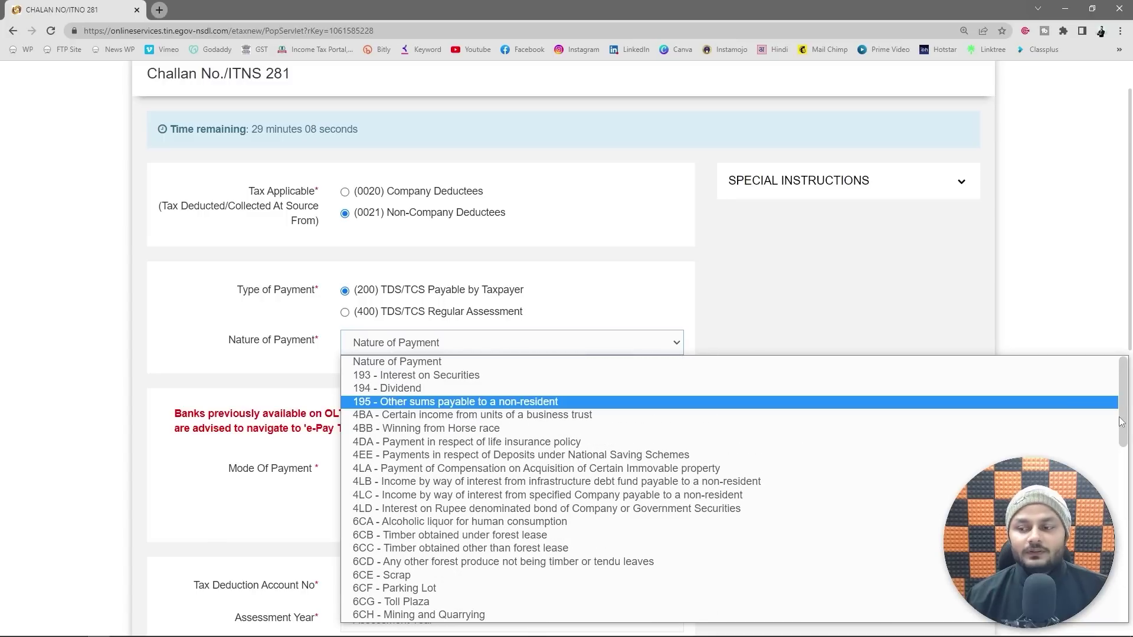
left_click_drag(1124, 419, 1131, 496)
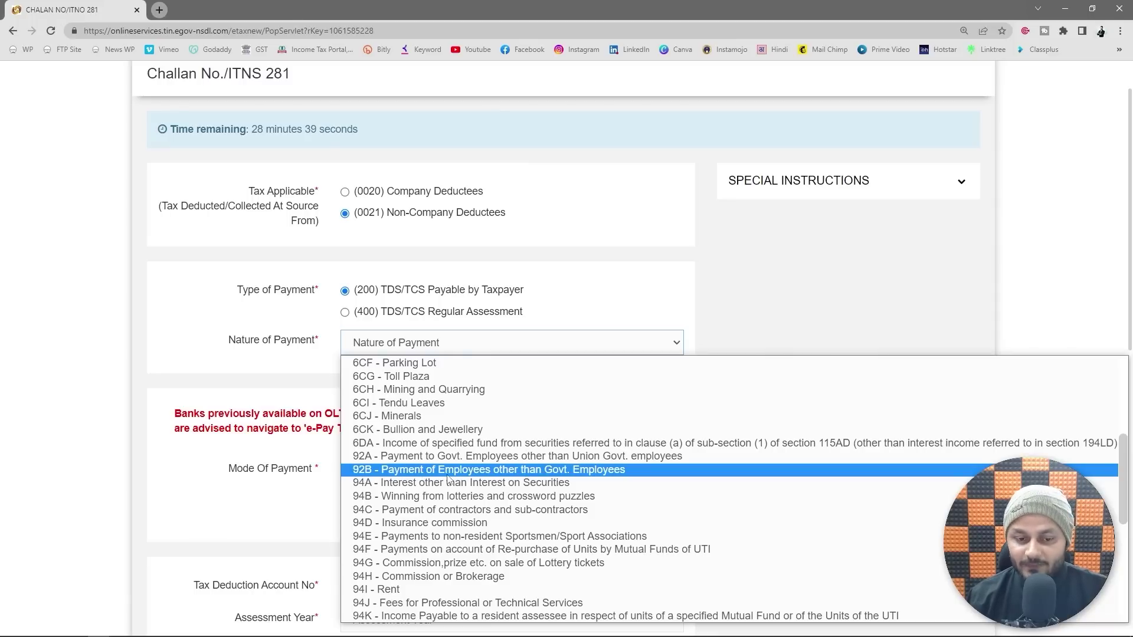
left_click(552, 471)
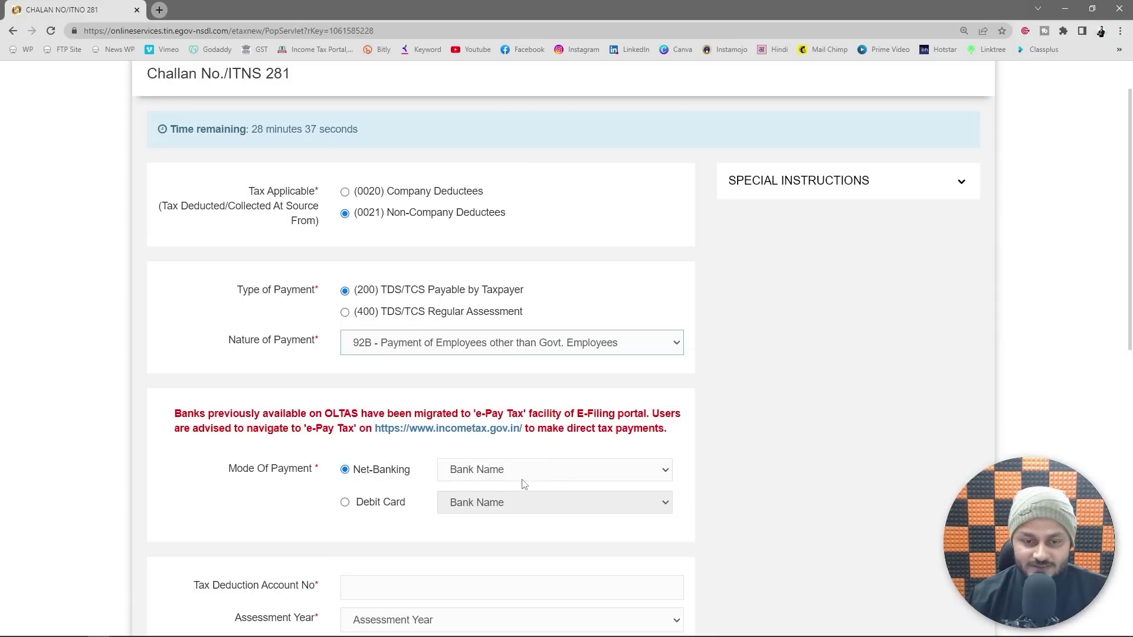
- Choose HDFC Bank as the bank for the Net-Banking mode of payment
scroll(416, 444, "down", 1)
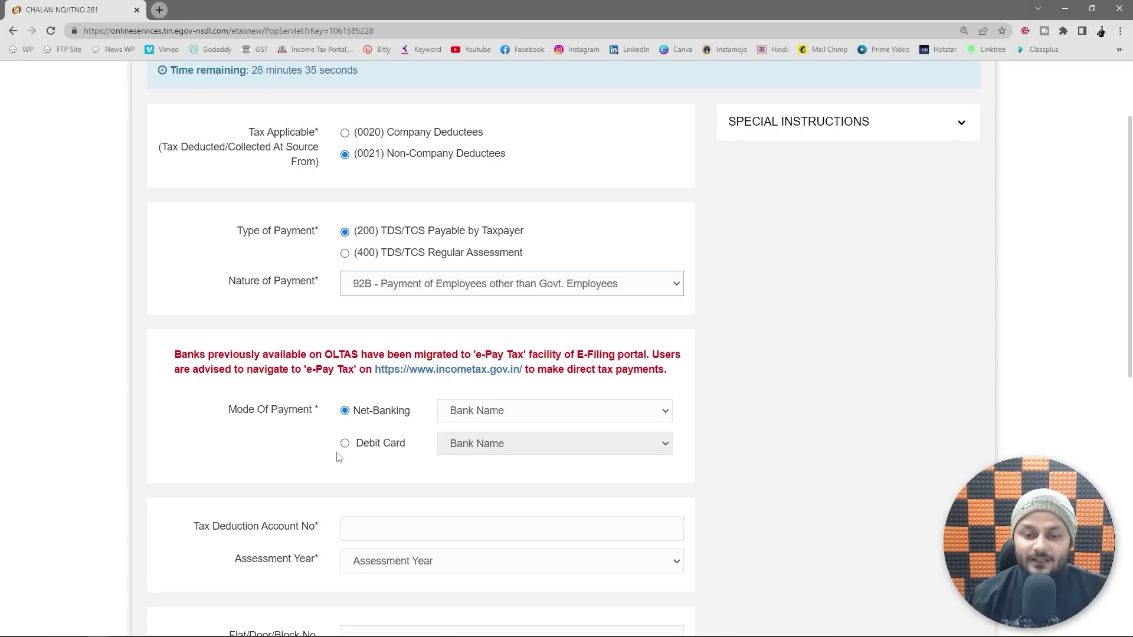
left_click(659, 416)
left_click(516, 444)
left_click(518, 413)
left_click(499, 456)
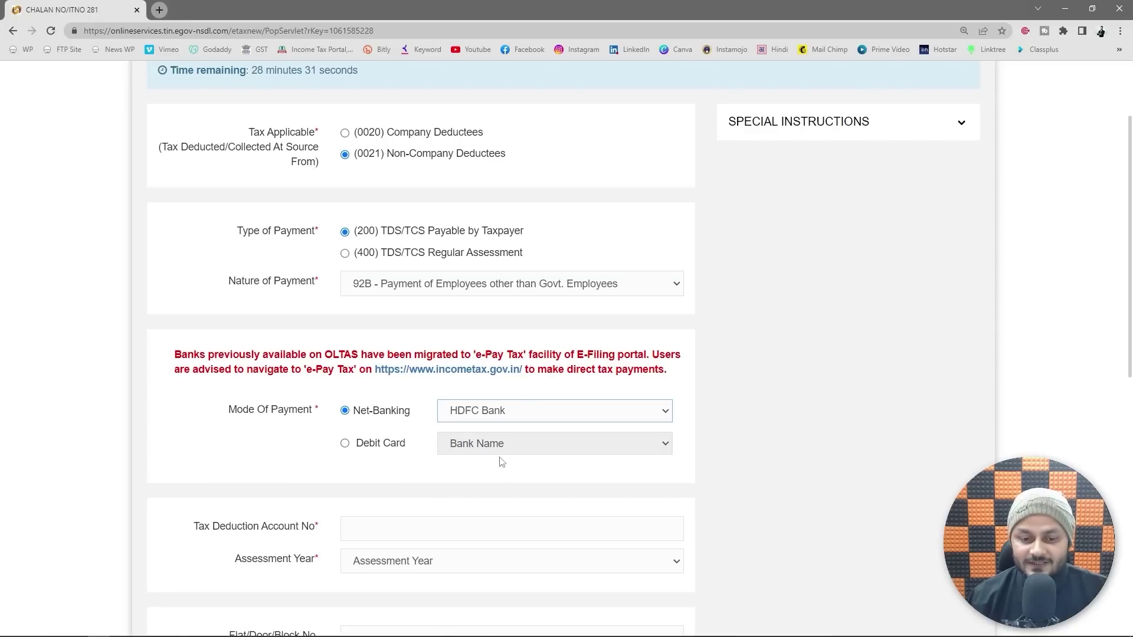
- Enter the opening letters of the Tax Deduction Account No and set the Assessment Year to 2023-24
scroll(338, 460, "down", 1)
left_click(381, 478)
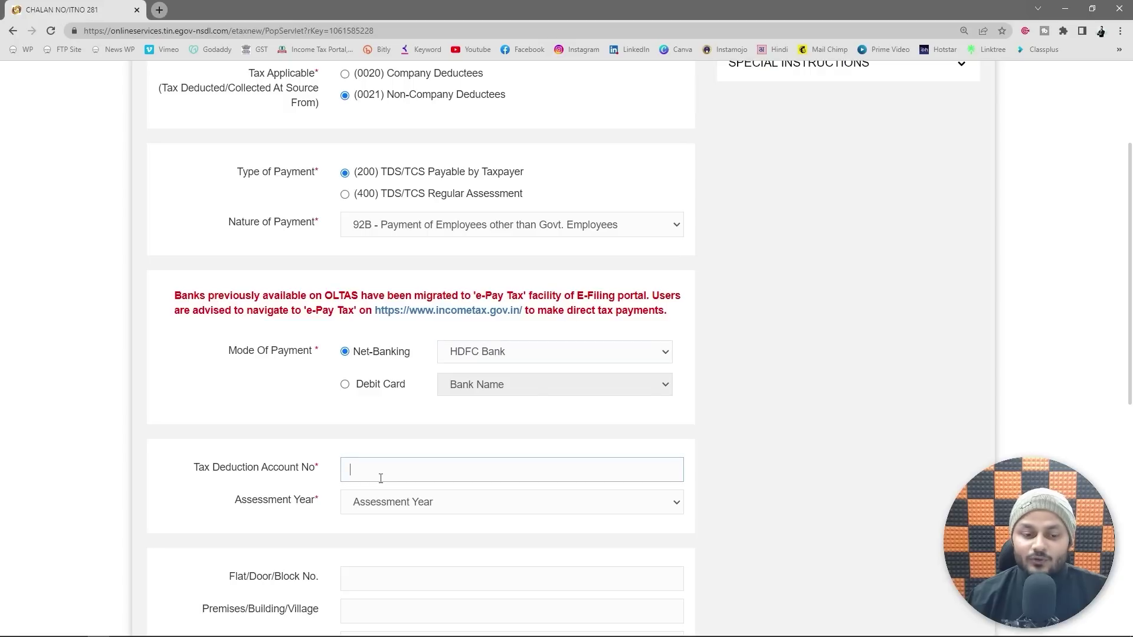
type("E")
key("BackSpace")
type("DEL")
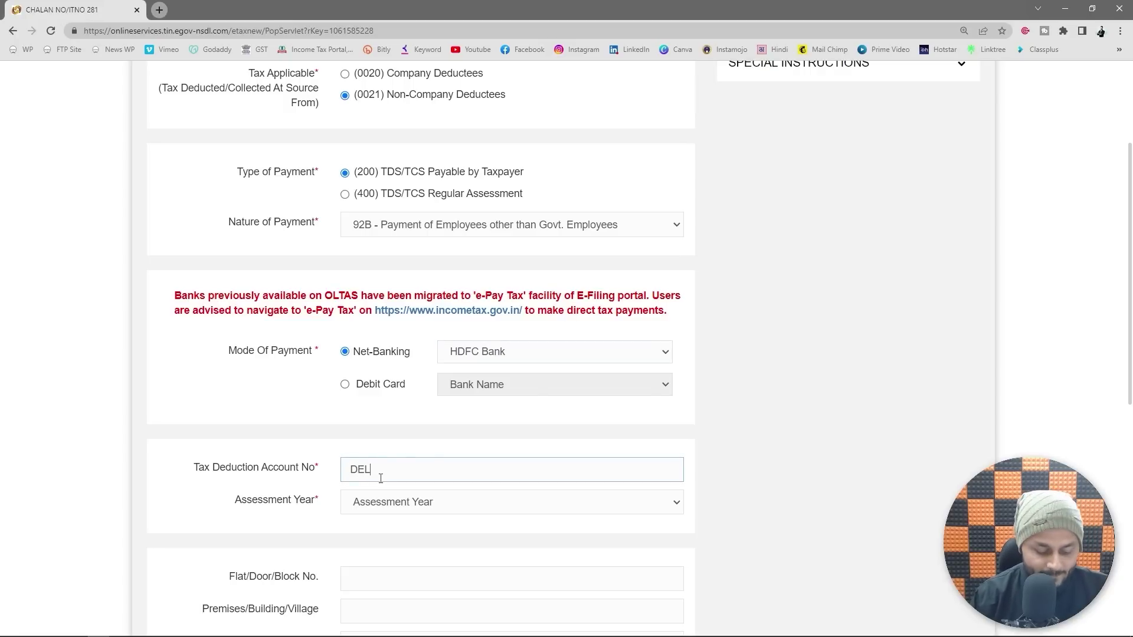
left_click(608, 513)
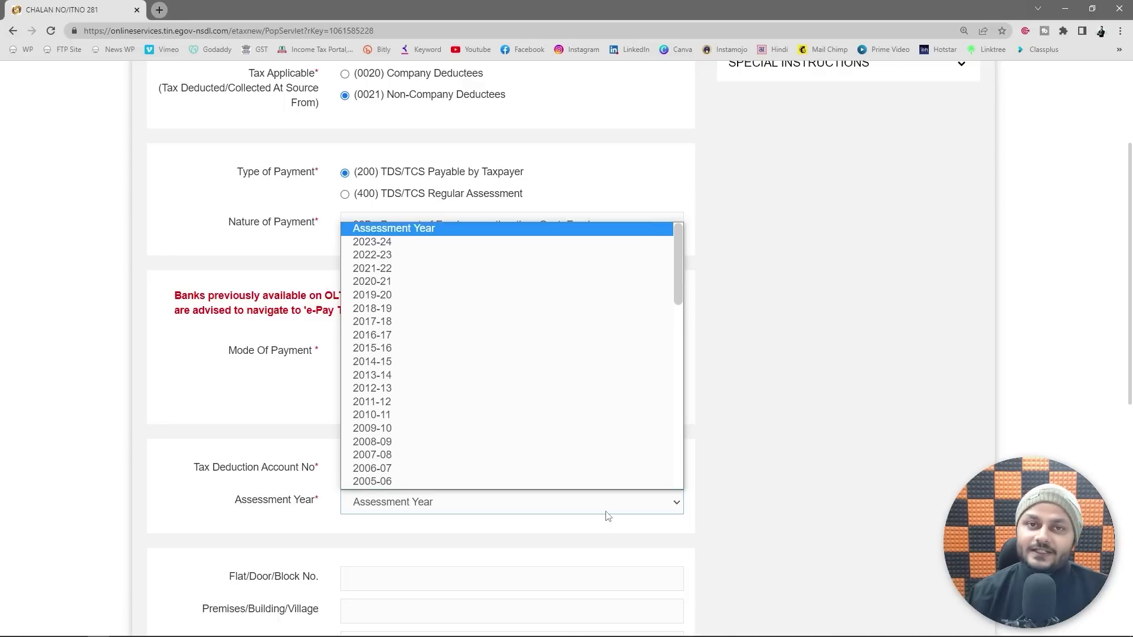
left_click(398, 245)
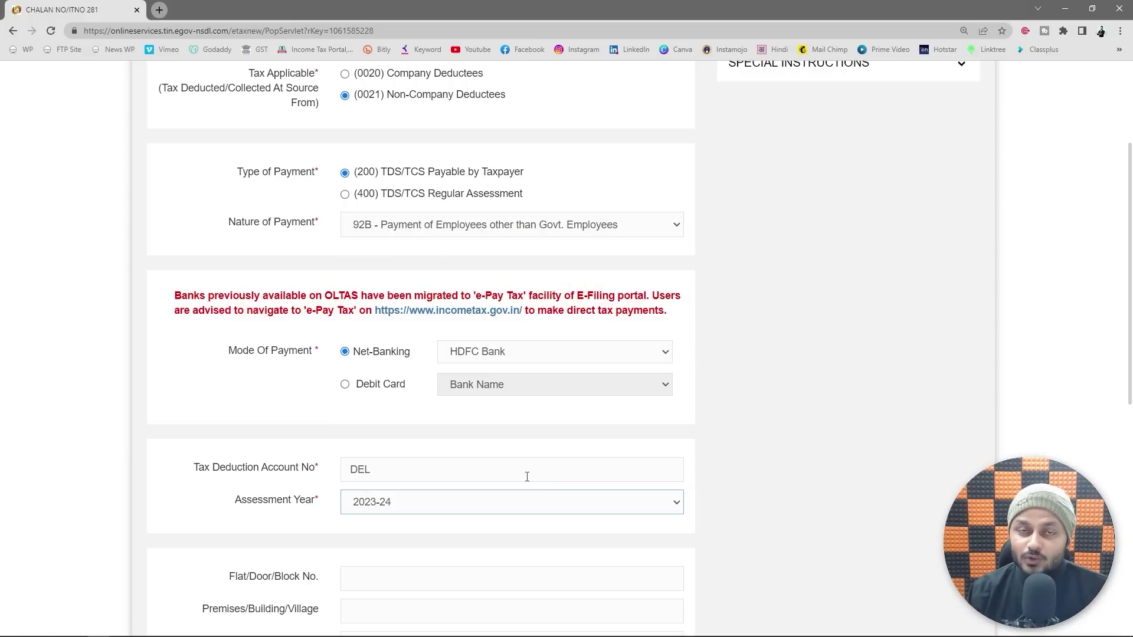
- Fill the challan's Flat/Door/Block No. field with the sample text "bnn"
scroll(527, 476, "down", 2)
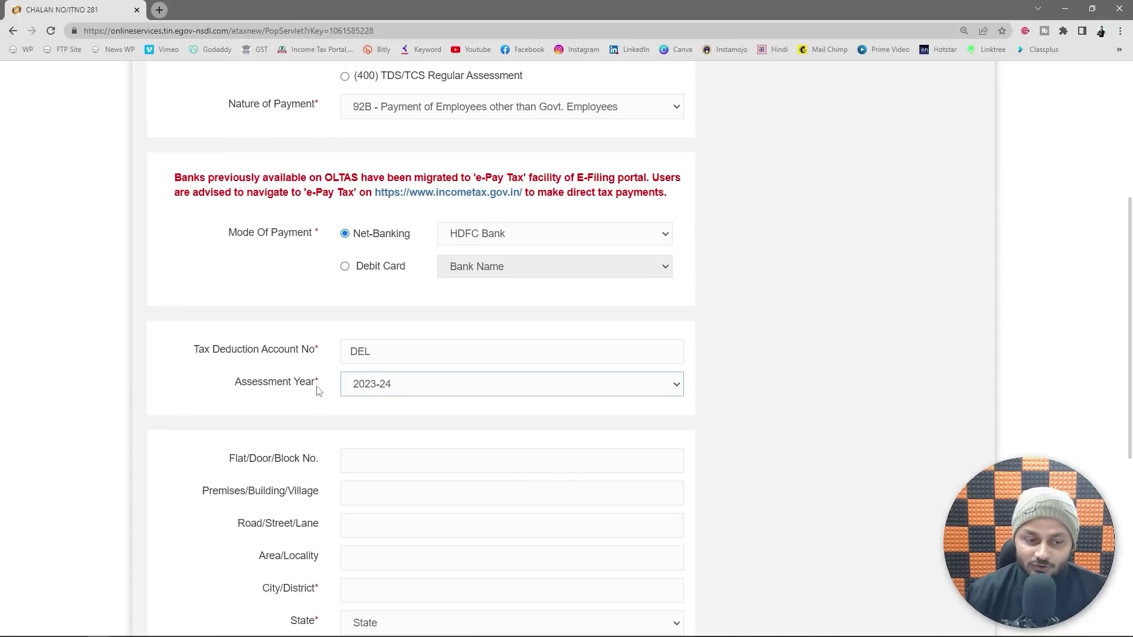
scroll(317, 384, "down", 1)
left_click(390, 399)
type("bnn")
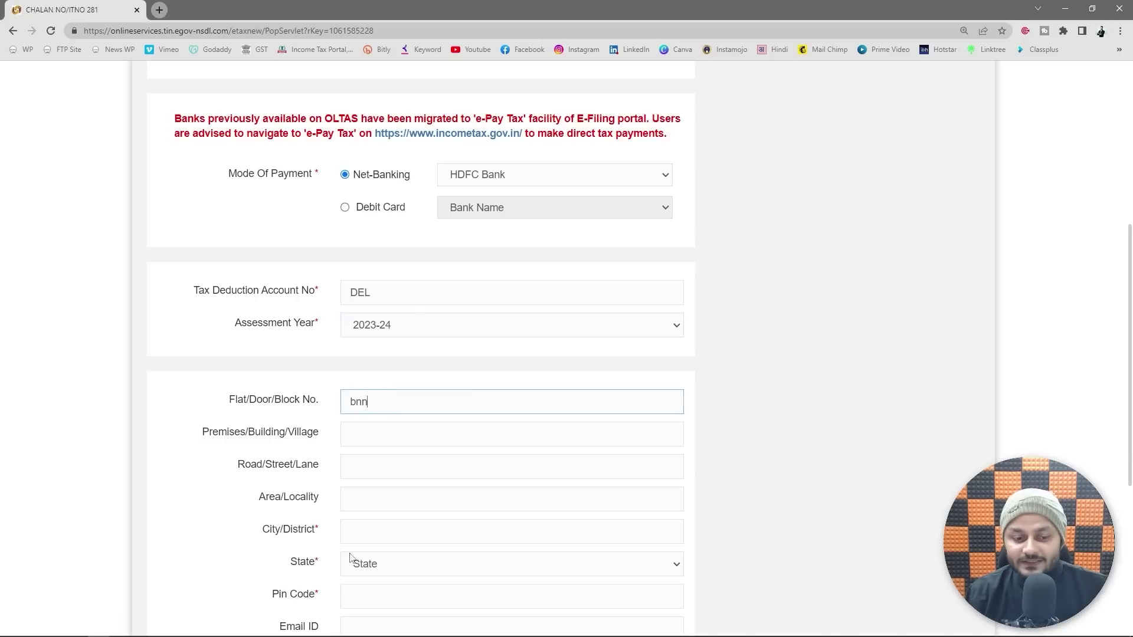
- Look through the challan's remaining City/District, State, Pin Code, contact and Captcha Code fields, and review the completed entries above
left_click(369, 541)
scroll(387, 526, "down", 1)
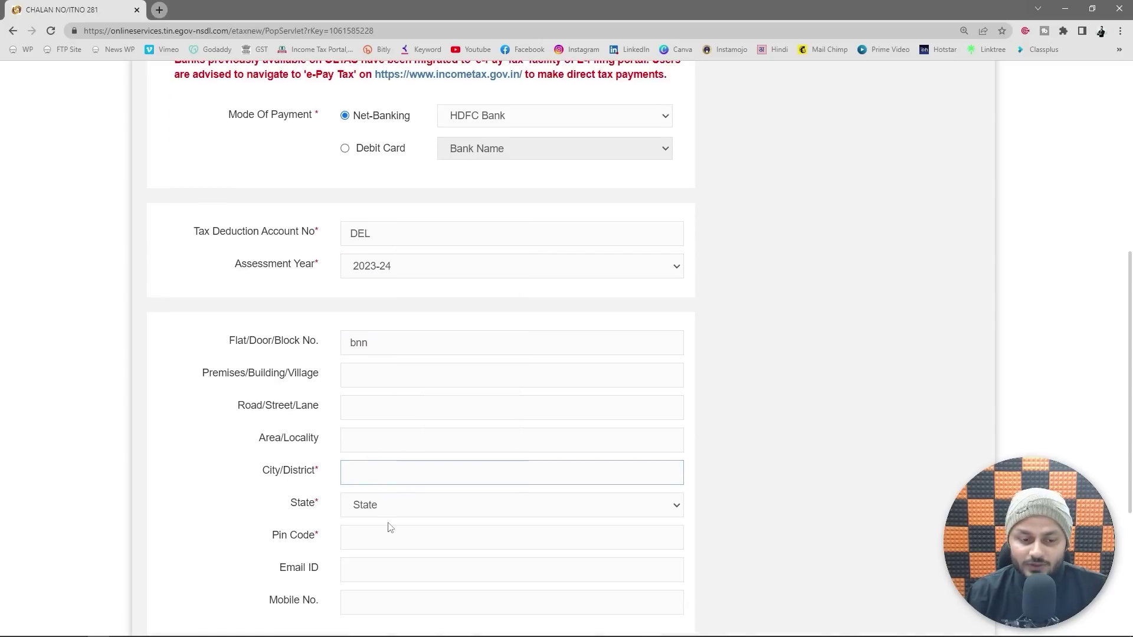
left_click(387, 513)
scroll(328, 498, "down", 2)
scroll(329, 501, "down", 1)
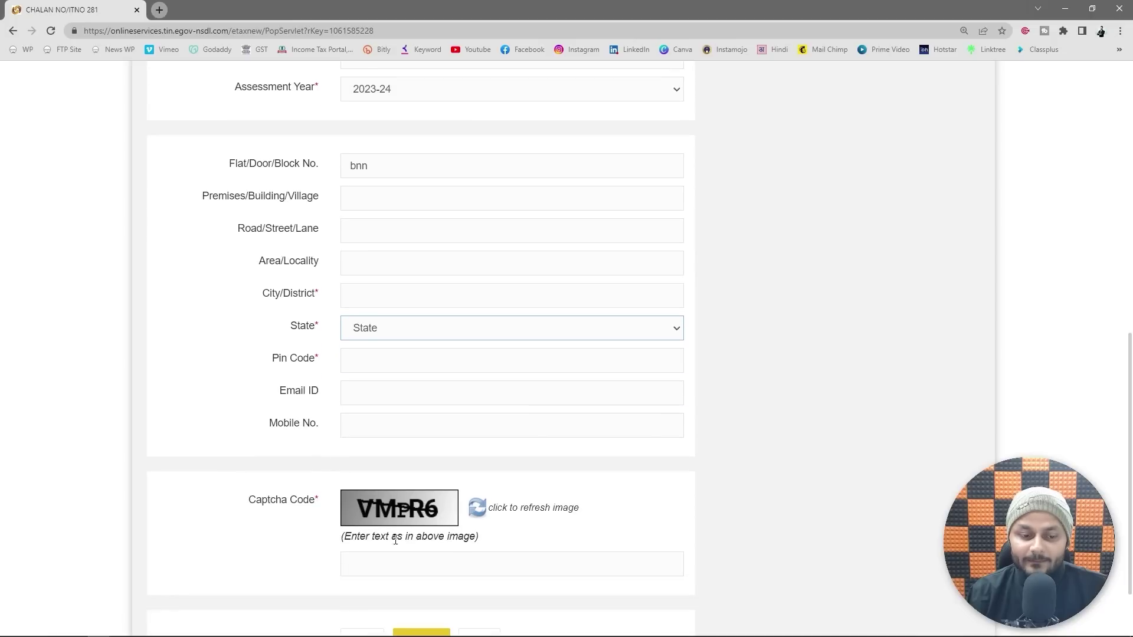
left_click(388, 561)
scroll(319, 531, "down", 2)
scroll(537, 483, "up", 6)
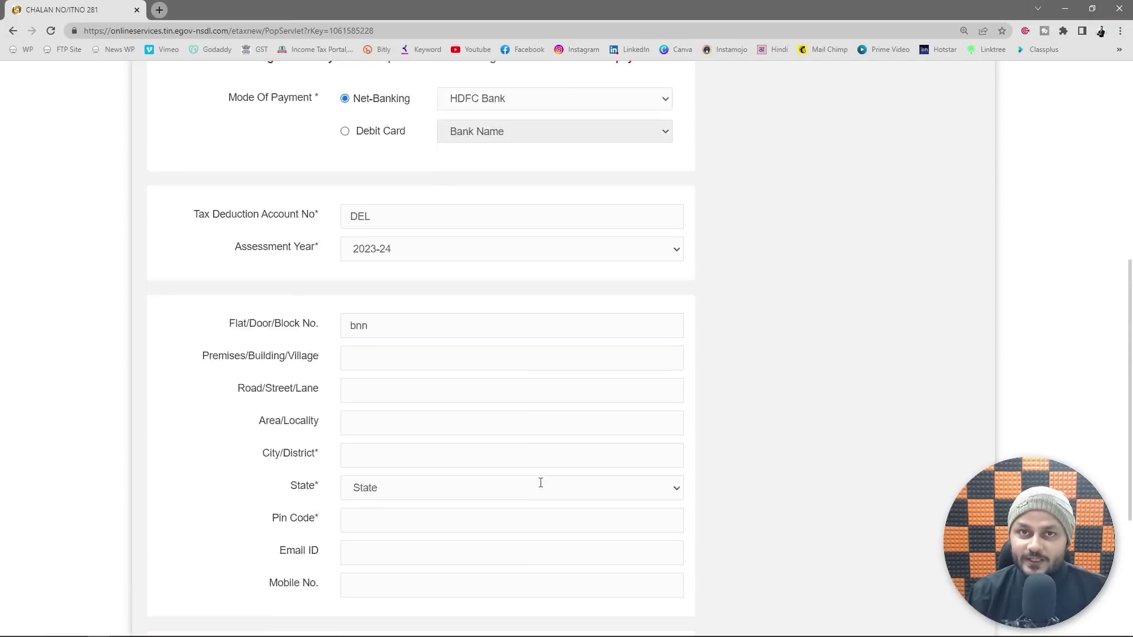
scroll(534, 481, "up", 3)
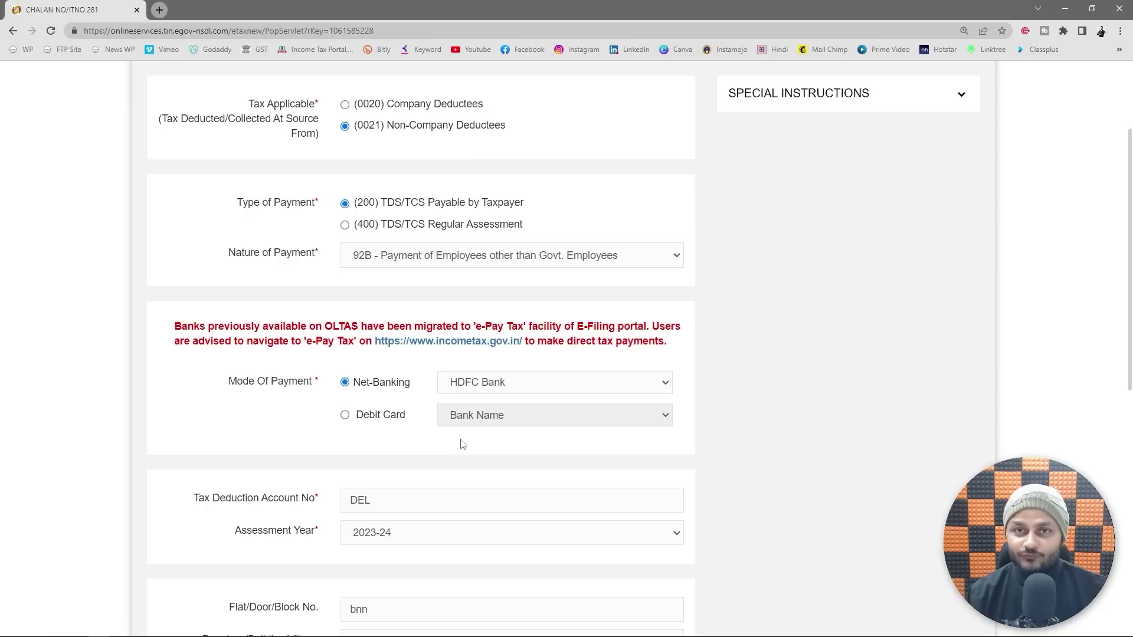
- Switch to the Salary Sheet workbook in Excel and review the Jan sheet's TDS and TDS Rate columns from the total up to the headings
key("alt+Tab")
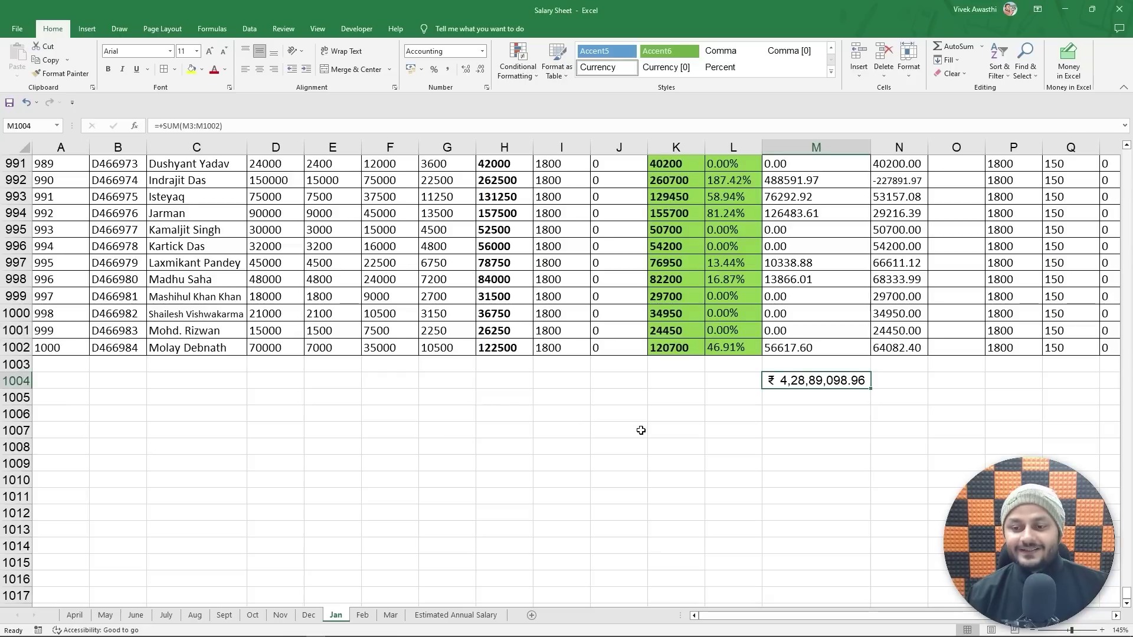
scroll(640, 430, "up", 20)
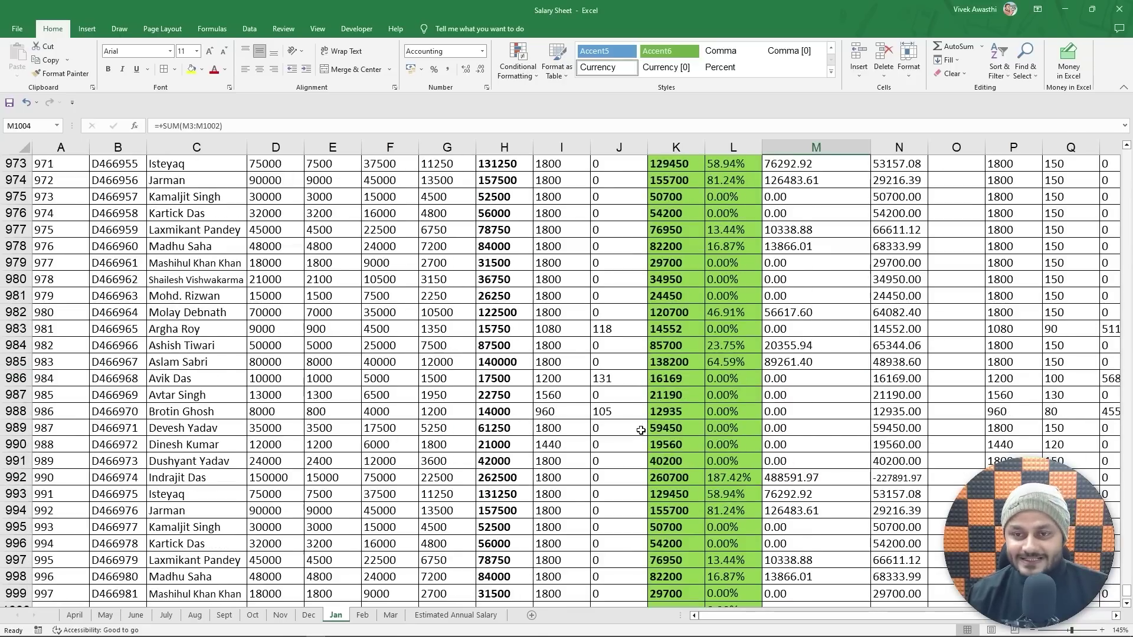
scroll(641, 430, "up", 13)
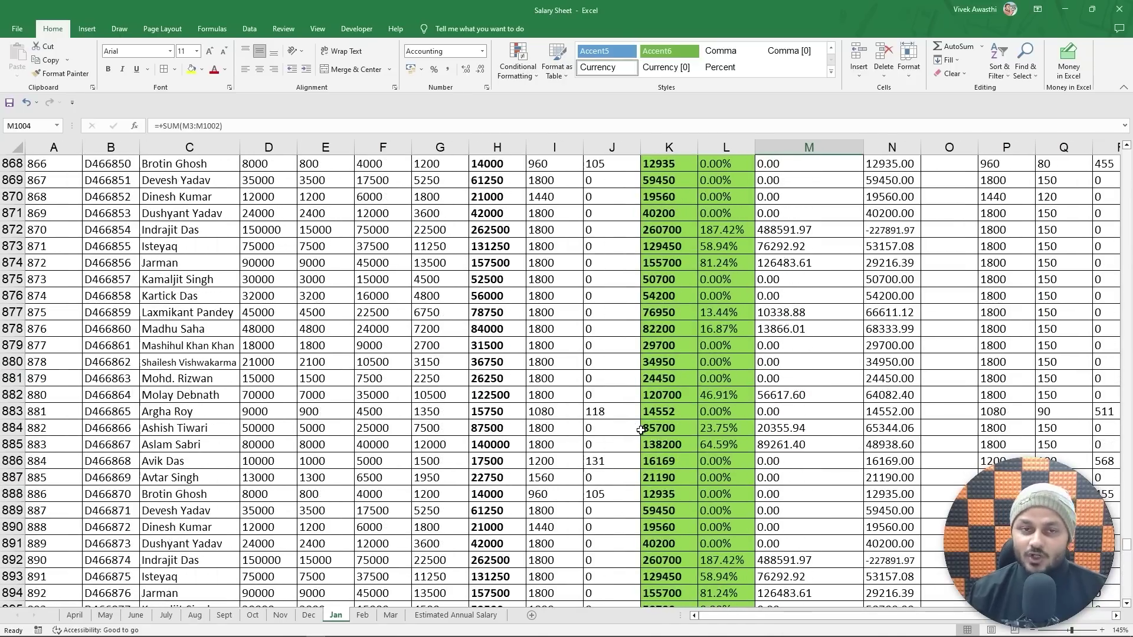
scroll(641, 430, "up", 20)
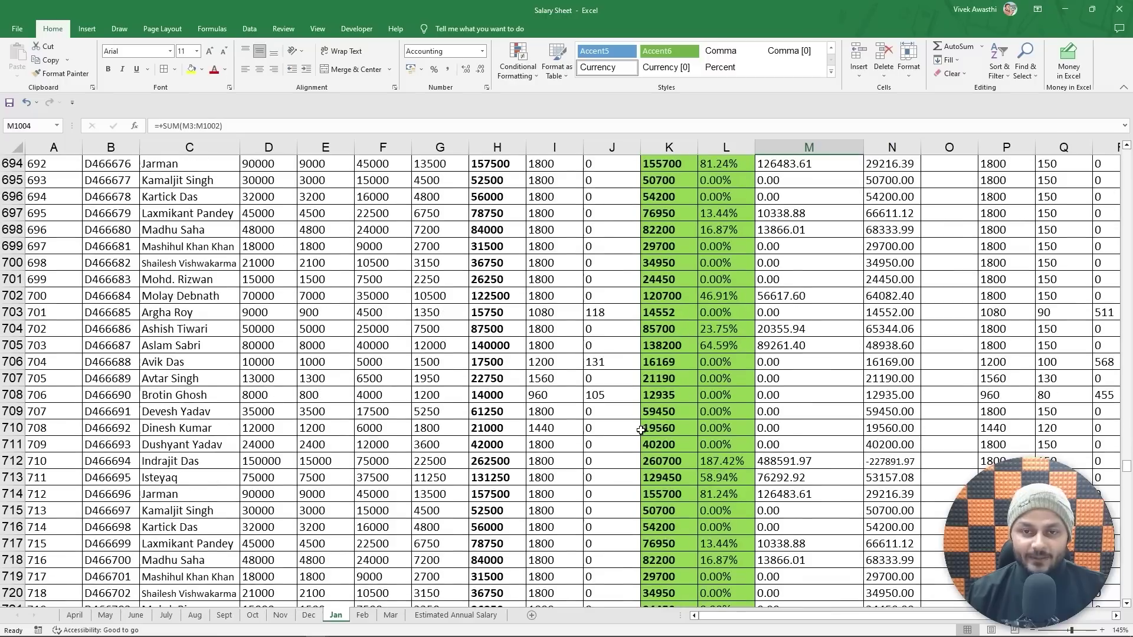
scroll(640, 430, "up", 15)
left_click(833, 274)
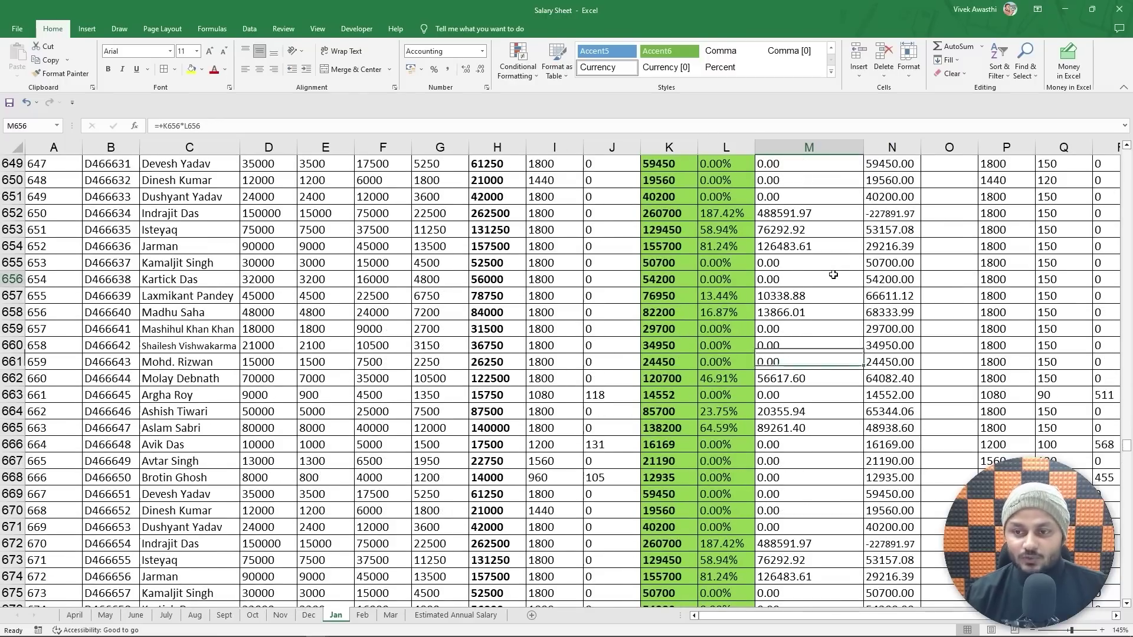
key("ctrl+Up")
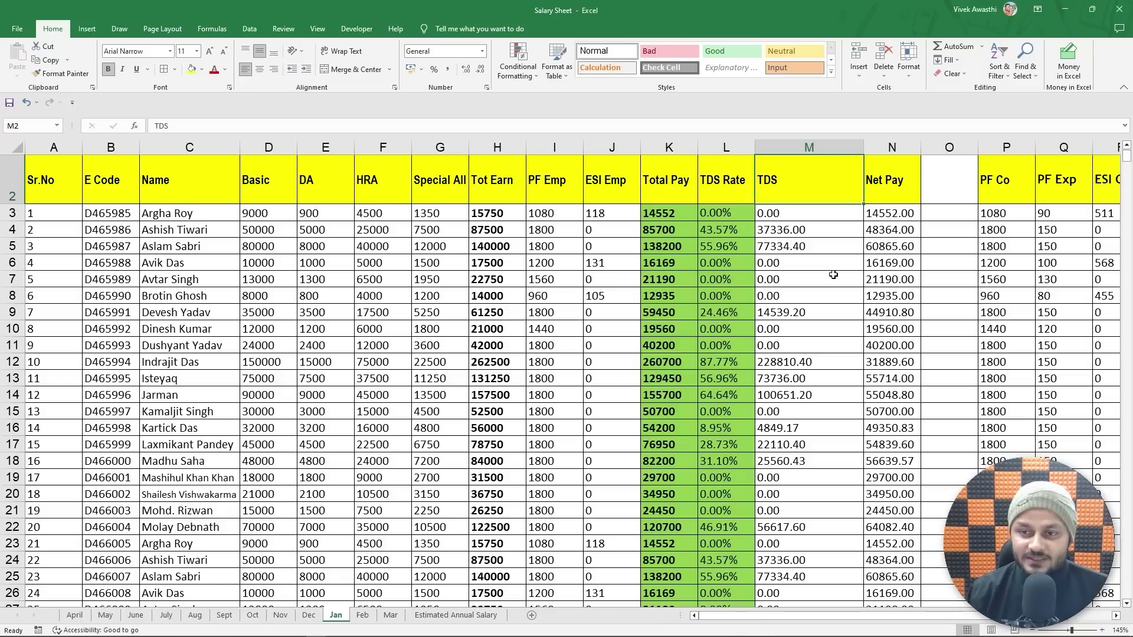
left_click(832, 264)
scroll(832, 264, "up", 1)
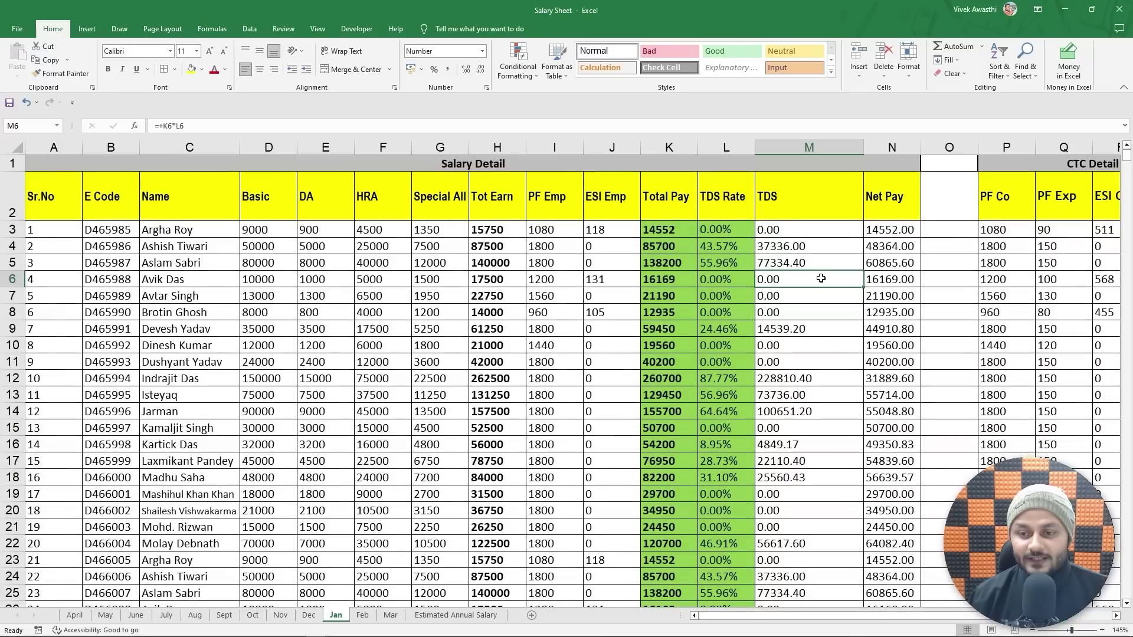
left_click(720, 243)
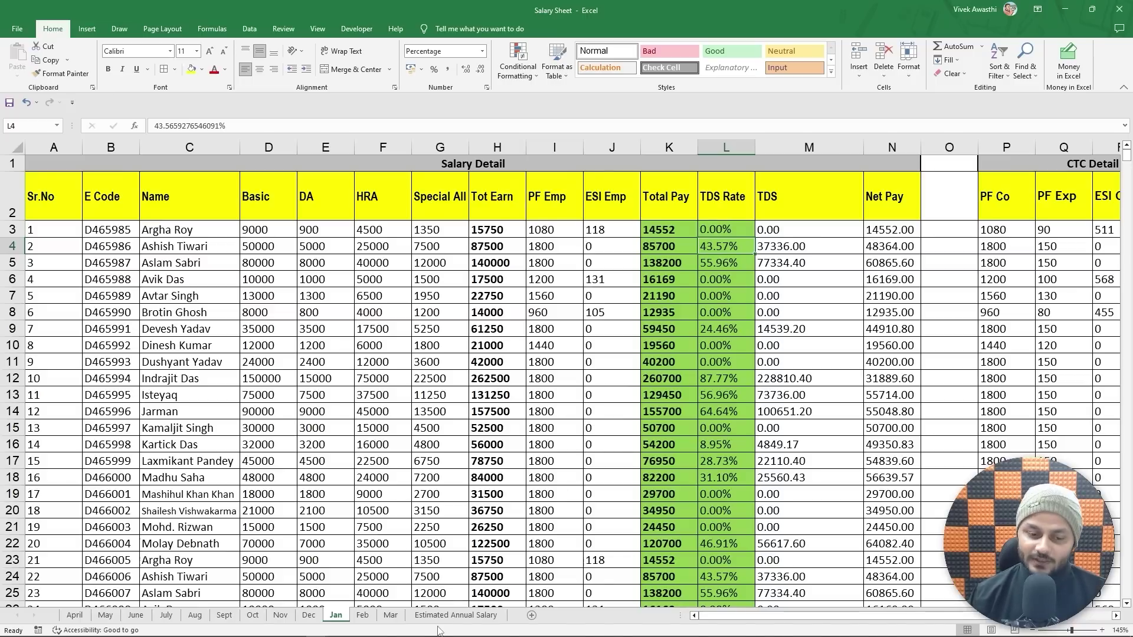
- Switch to the Salary TDS Calculator workbook and look back through row 6 from Monthly Salary through the tax and deduction columns
key("alt+Tab")
key("alt+Tab")
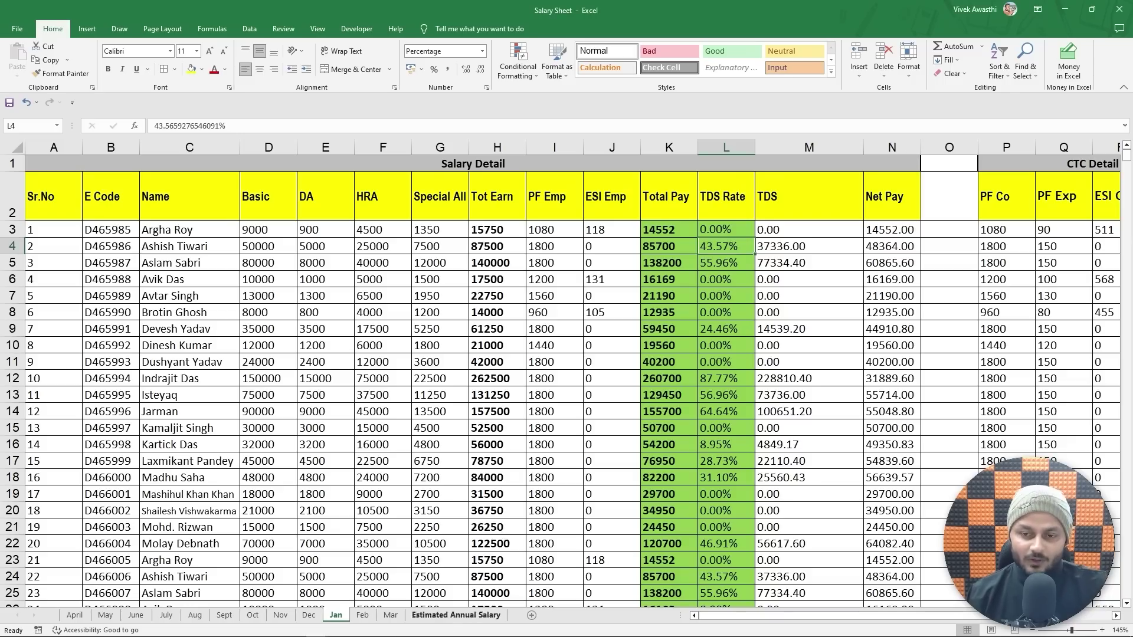
mouse_move(318, 631)
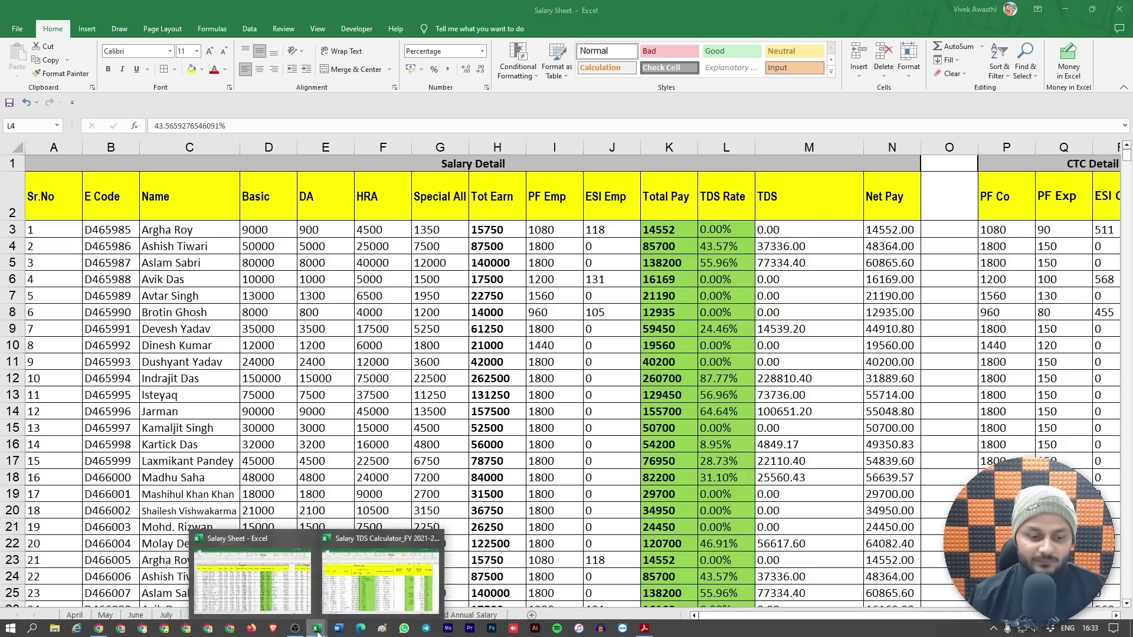
left_click(357, 587)
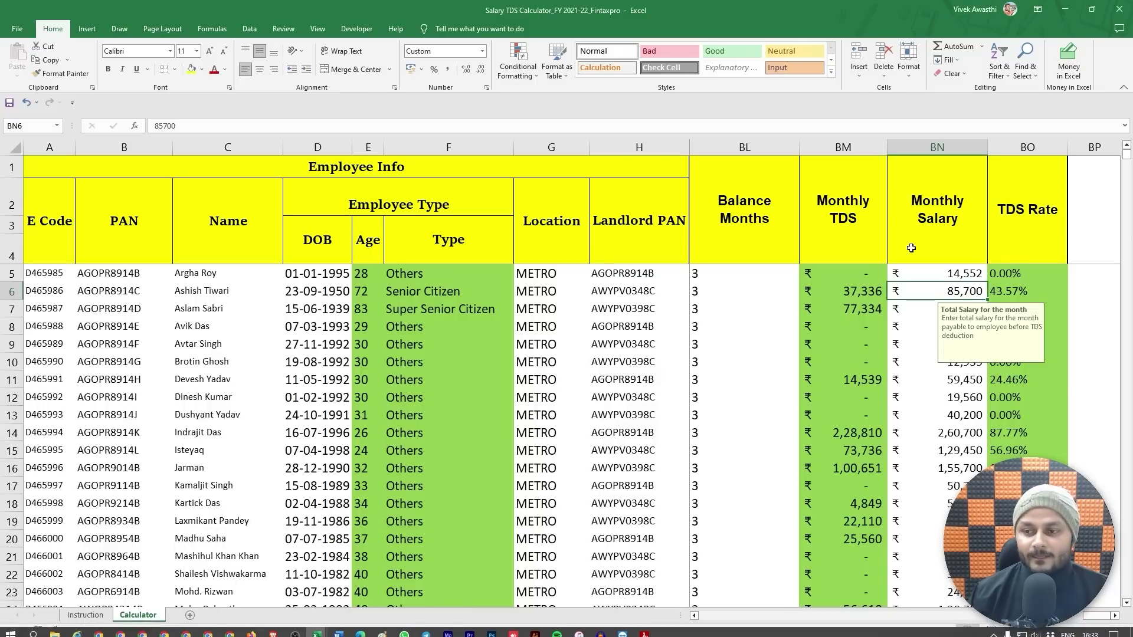
key("Left")
key("Left")
key("Left")
key("Left")
key("Left")
key("Left")
key("Left")
key("Left")
key("Left")
key("Left")
key("Left")
key("Left")
key("Left")
key("Left")
key("Left")
key("Left")
key("Left")
key("Left")
key("Left")
key("Left")
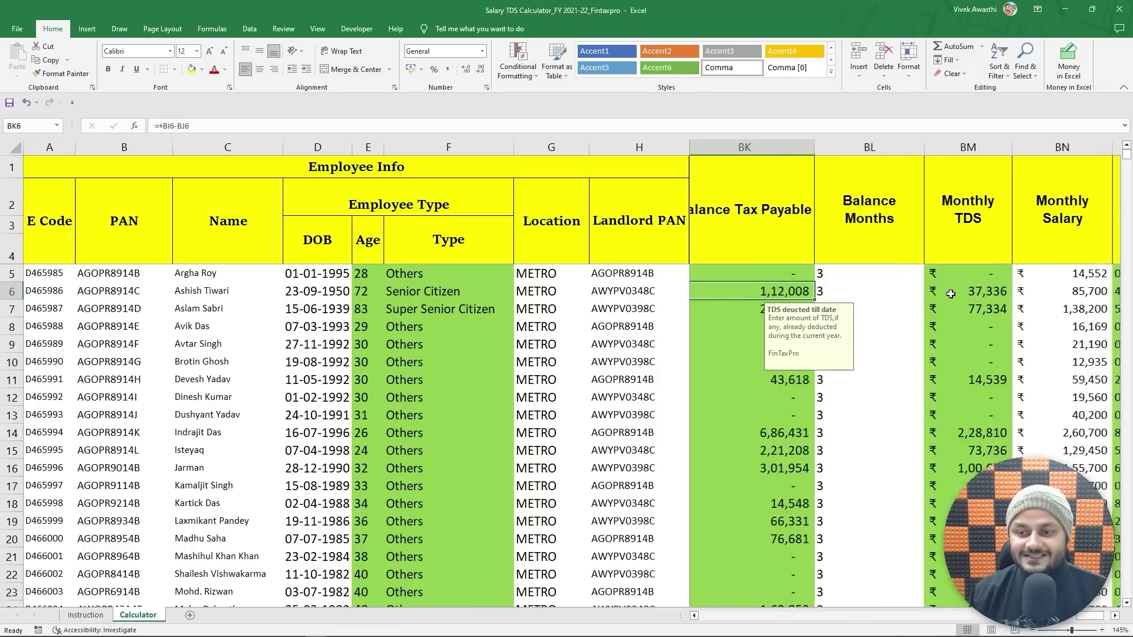
key("Left")
key("Left")
key("Left")
key("Left")
key("Left")
key("Left")
key("Left")
key("Left")
key("Left")
key("Left")
key("Left")
key("Left")
key("Left")
key("Left")
key("Left")
key("Left")
key("Left")
key("Left")
key("Left")
key("Left")
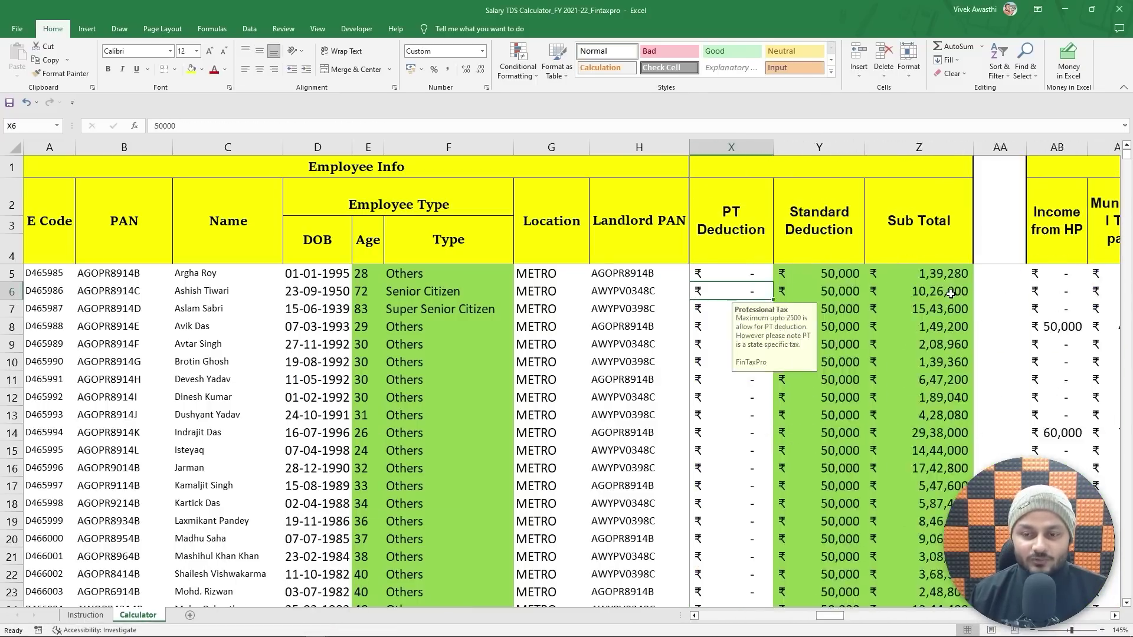
- Examine the employee type, location and date of birth fields in row 6 of the Calculator sheet's Employee Info section
key("Right")
key("Right")
key("Right")
key("Right")
key("Right")
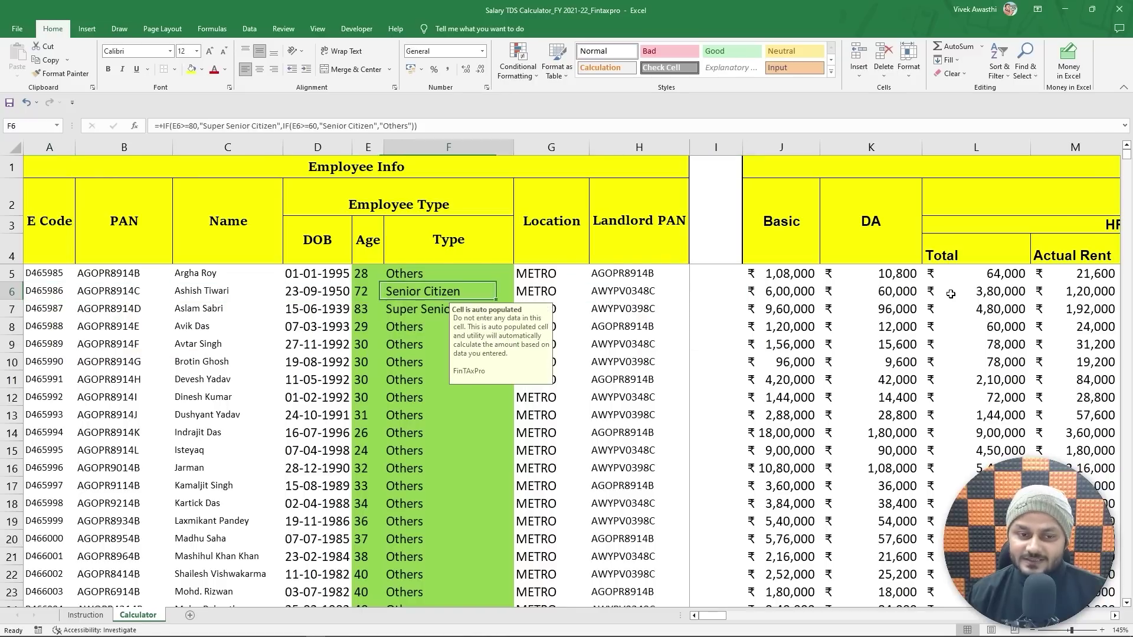
key("Left")
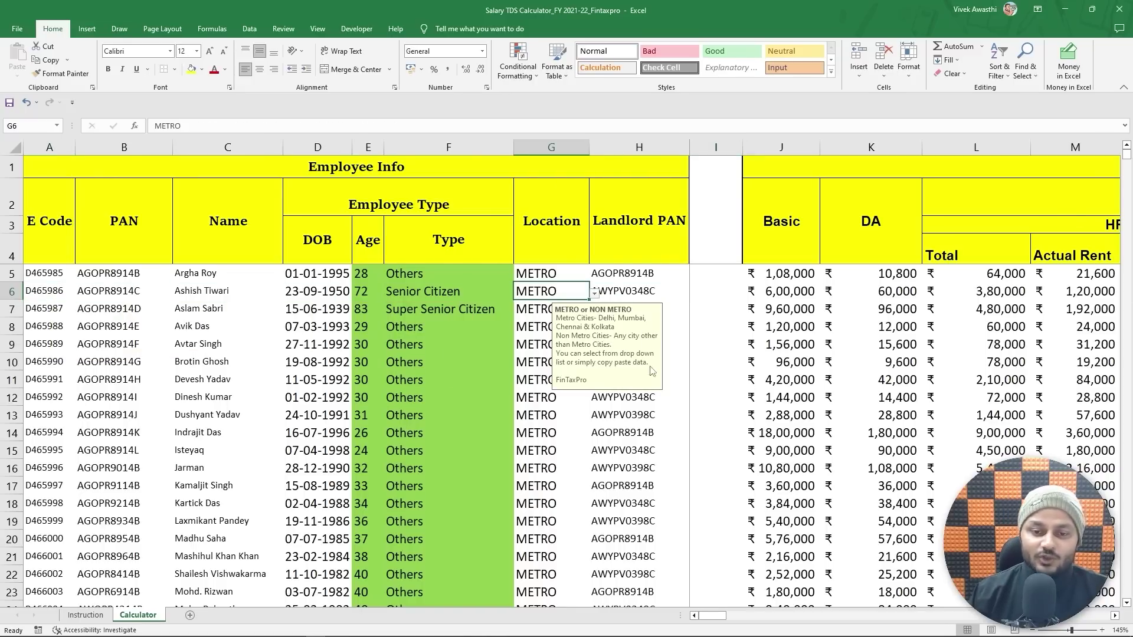
left_click(319, 295)
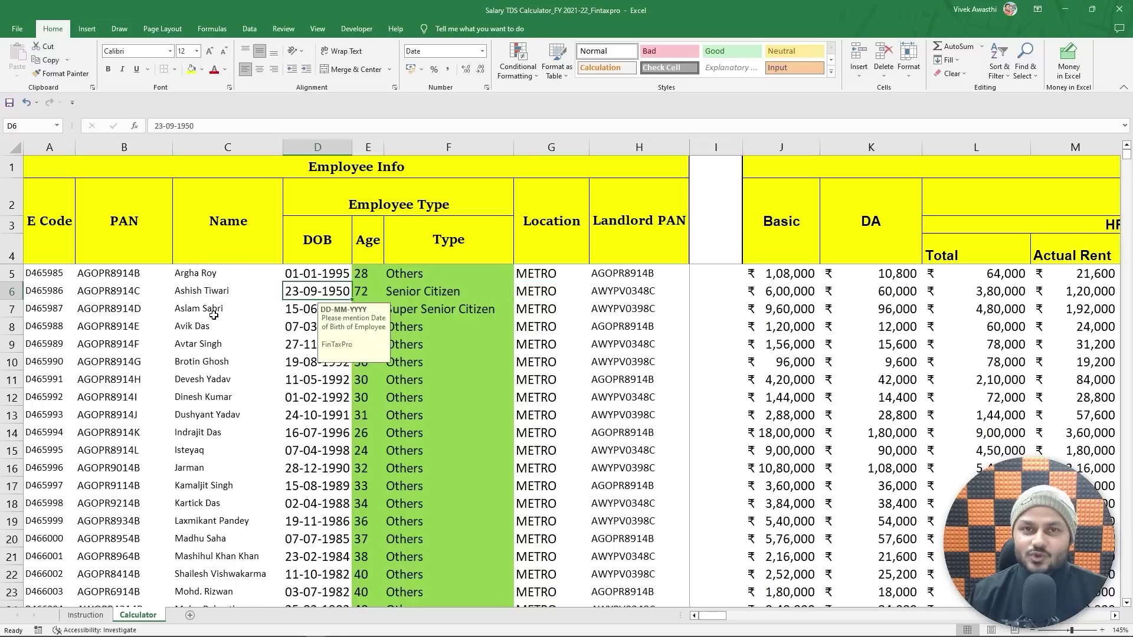